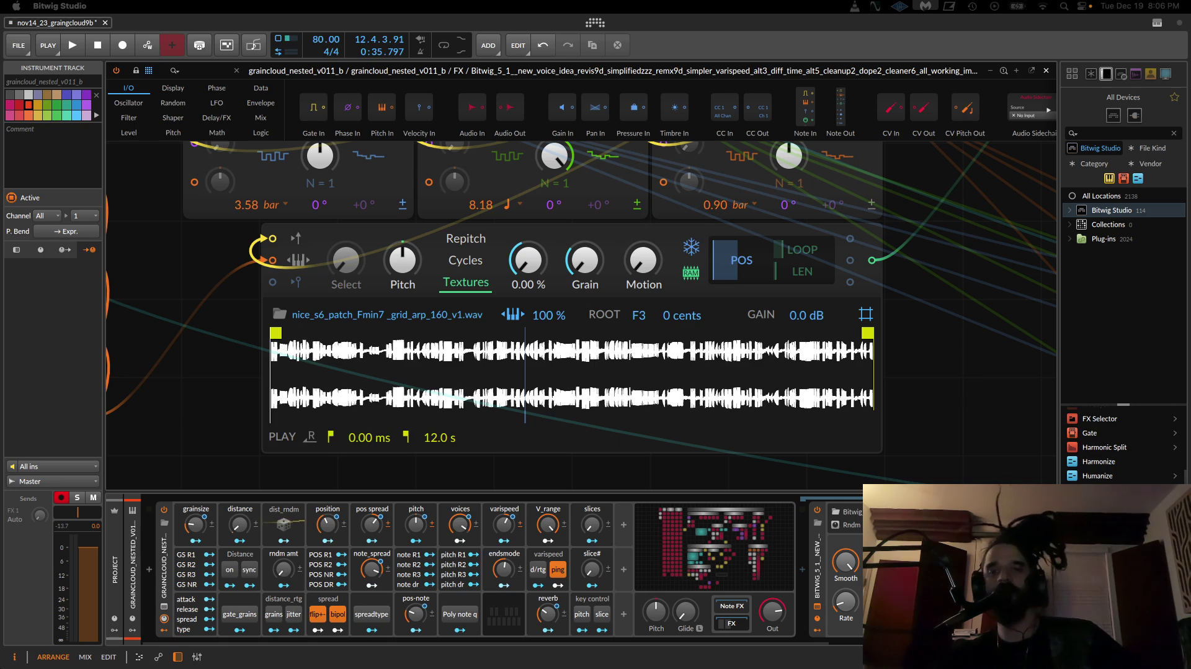
Step: Play the arrangement from the beginning to audition the graincloud_nested_v011_b patch, and stop playback
{"action": "left_click", "coordinate": [97, 45]}
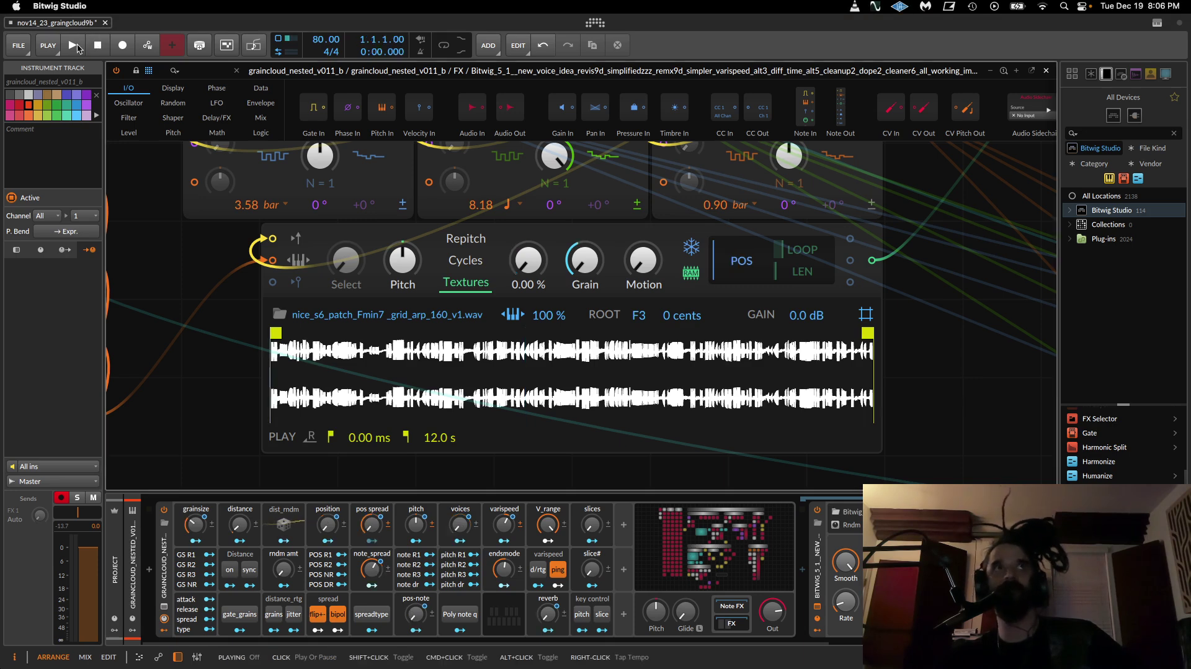
{"action": "left_click", "coordinate": [73, 46]}
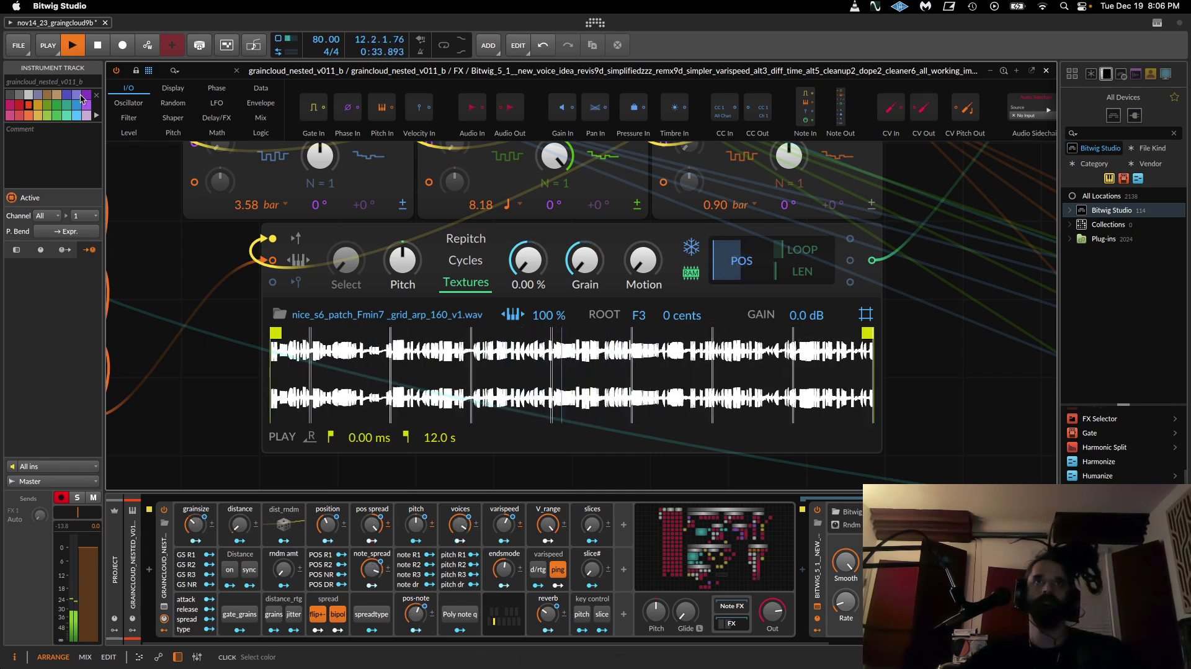
{"action": "left_click", "coordinate": [97, 48]}
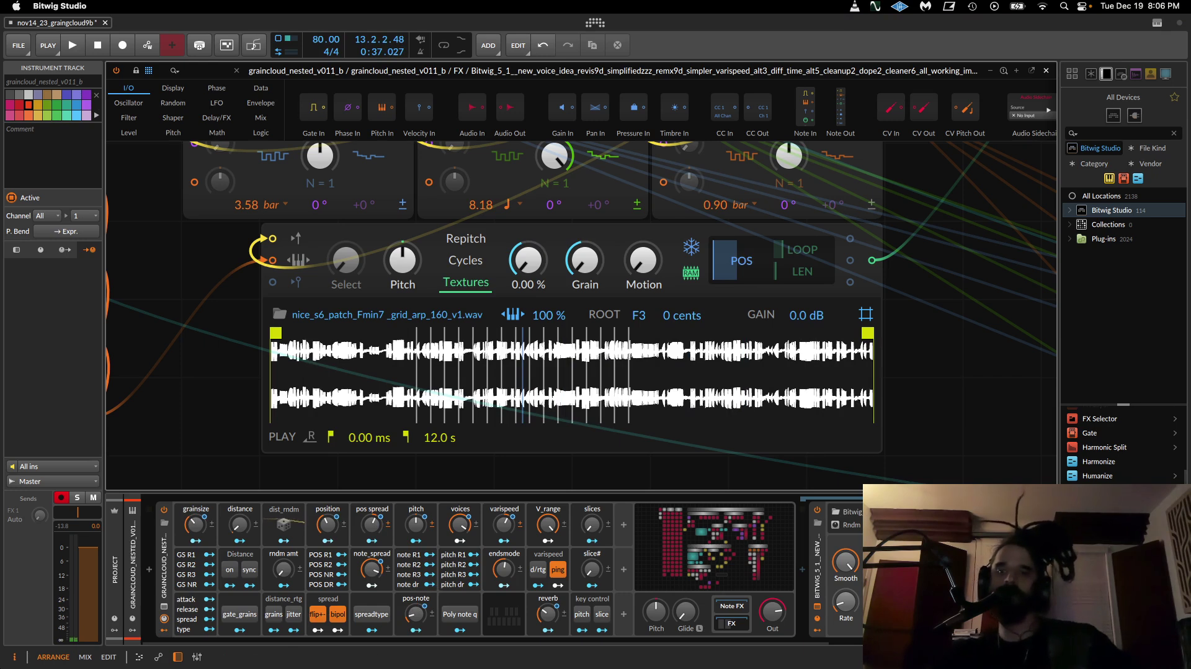
Step: Deactivate the graincloud_nested_v011_b track and activate the first Iterate_Graincloud_Nov2023 track below it
{"action": "left_click", "coordinate": [1046, 71]}
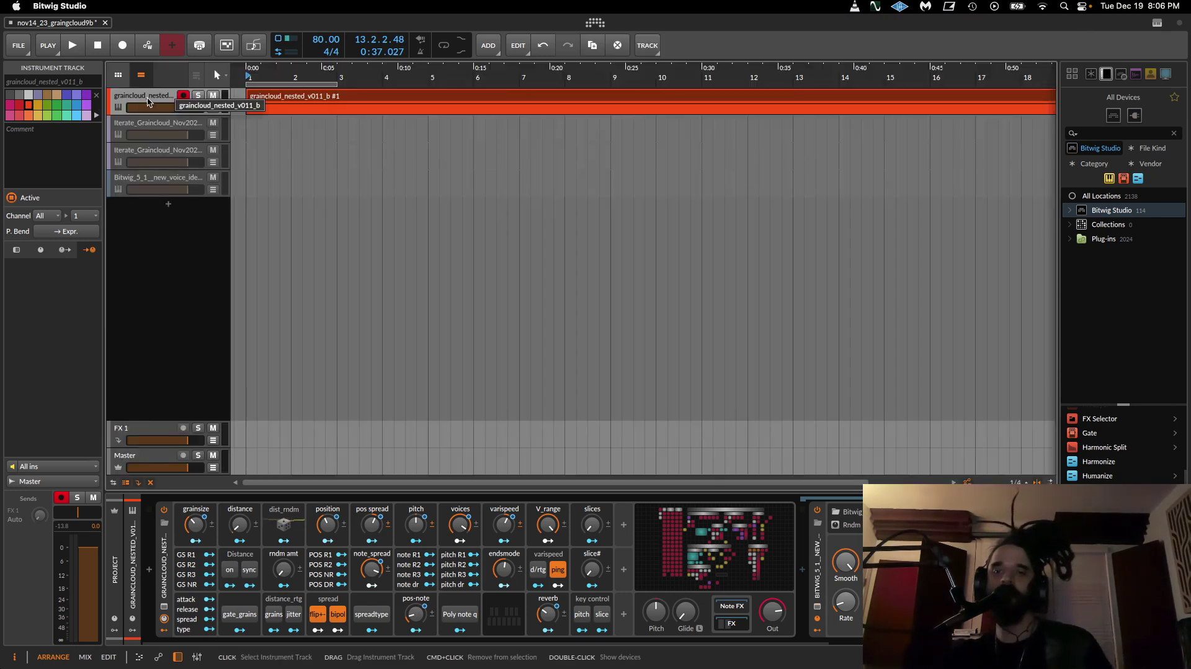
{"action": "key", "text": "alt+a"}
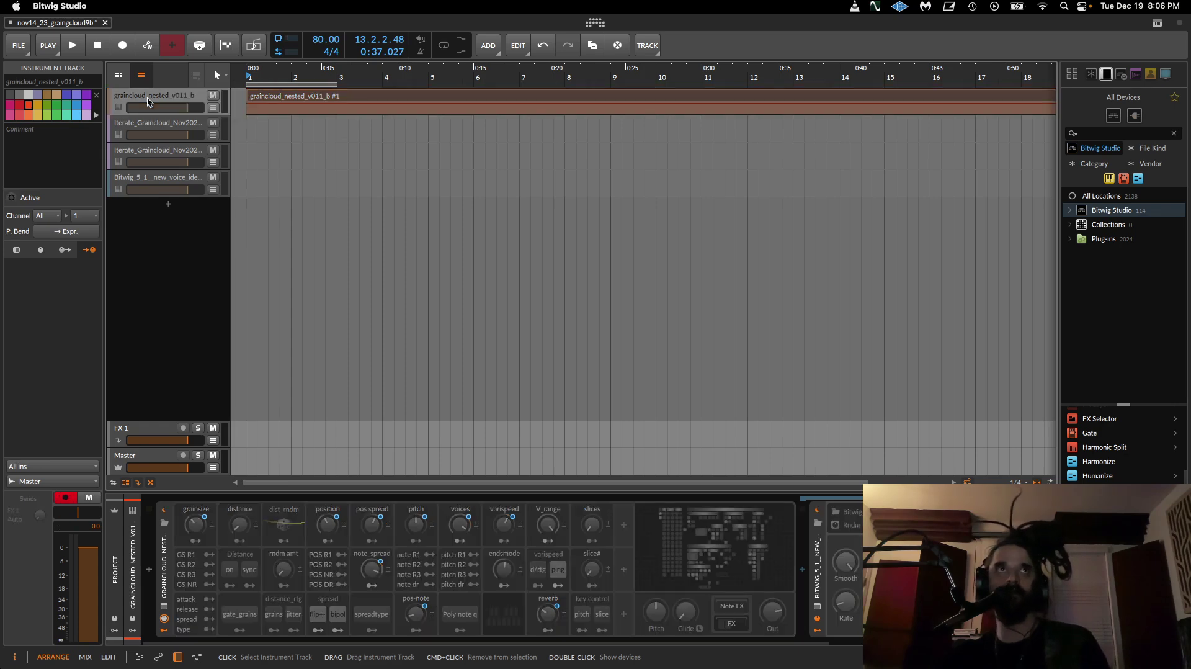
{"action": "left_click", "coordinate": [140, 129]}
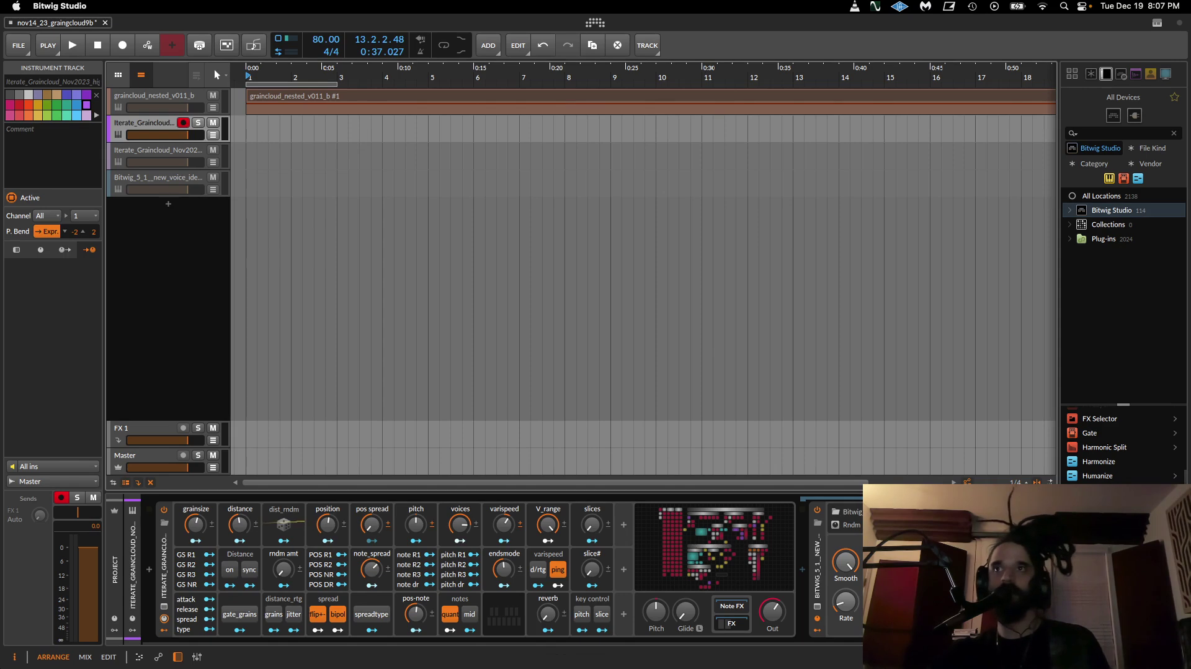
Step: Open the nested FX patch of the Iterate_Graincloud track in the Grid editor, with its sampler and note control modules in view
{"action": "left_click", "coordinate": [817, 606]}
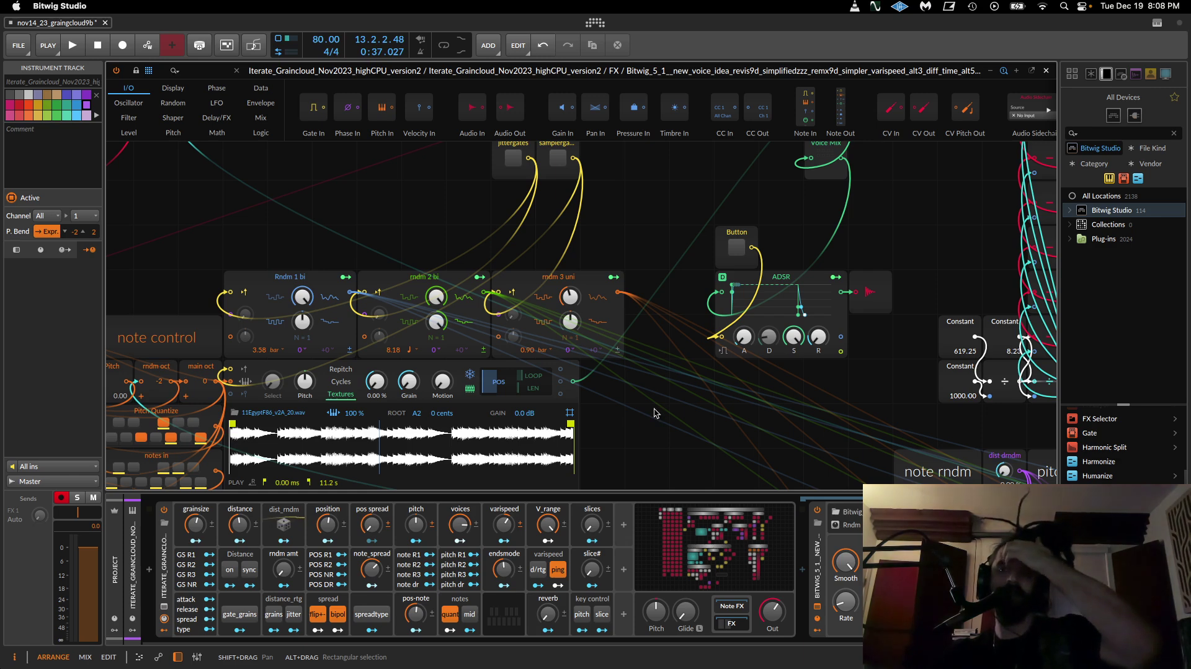
{"action": "left_click_drag", "start_coordinate": [657, 413], "coordinate": [742, 395]}
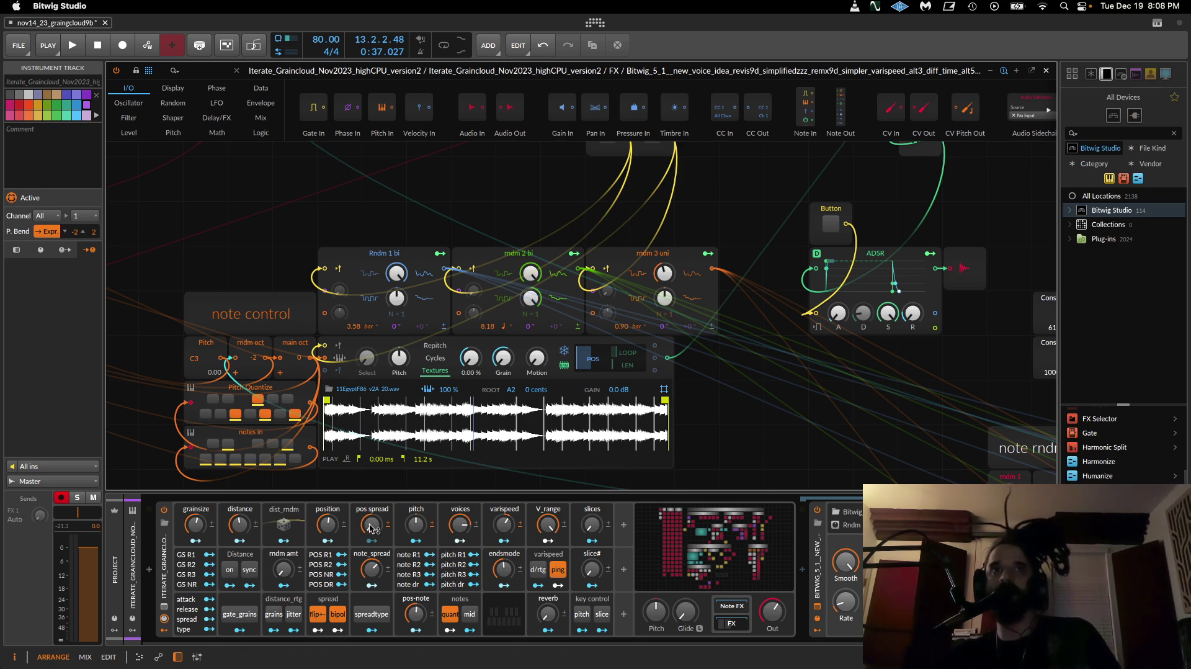
Step: Try the graincloud's pos spread at about -70% and varispeed at about 51%
{"action": "mouse_move", "coordinate": [371, 525]}
{"action": "left_mouse_down"}
{"action": "mouse_move", "coordinate": [372, 475]}
{"action": "mouse_move", "coordinate": [373, 526]}
{"action": "left_mouse_up"}
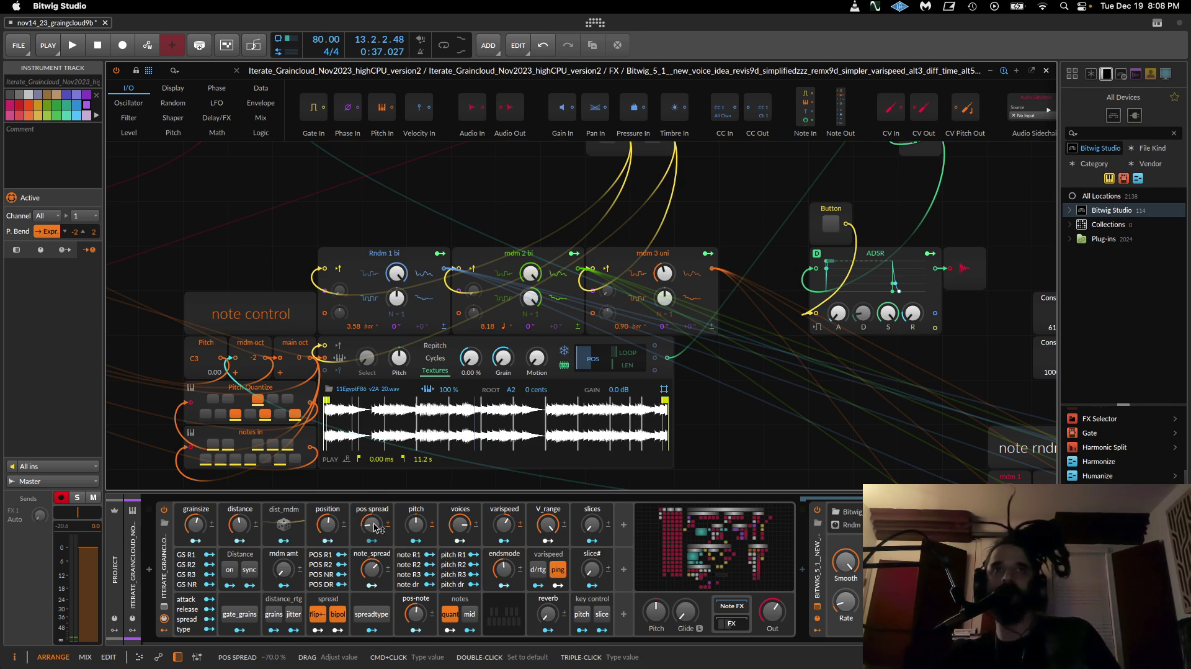
{"action": "left_click_drag", "start_coordinate": [374, 527], "coordinate": [374, 507]}
{"action": "left_click_drag", "start_coordinate": [503, 524], "coordinate": [504, 514]}
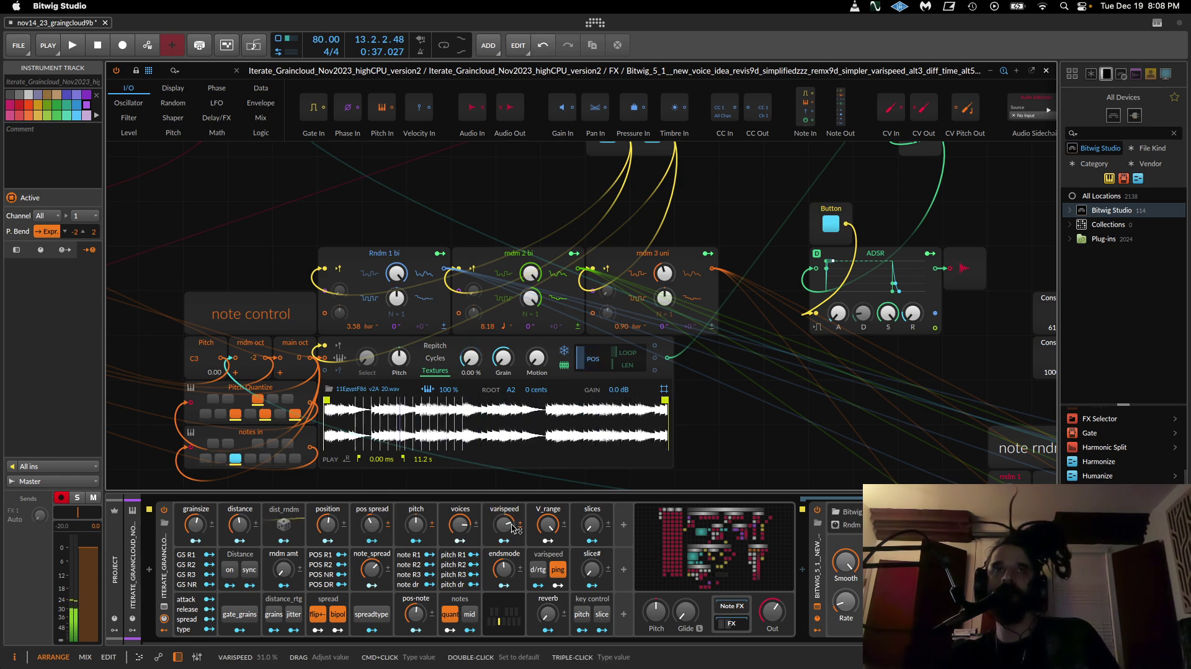
{"action": "mouse_move", "coordinate": [507, 526]}
{"action": "left_mouse_down"}
{"action": "mouse_move", "coordinate": [508, 588]}
{"action": "mouse_move", "coordinate": [503, 521]}
{"action": "left_mouse_up"}
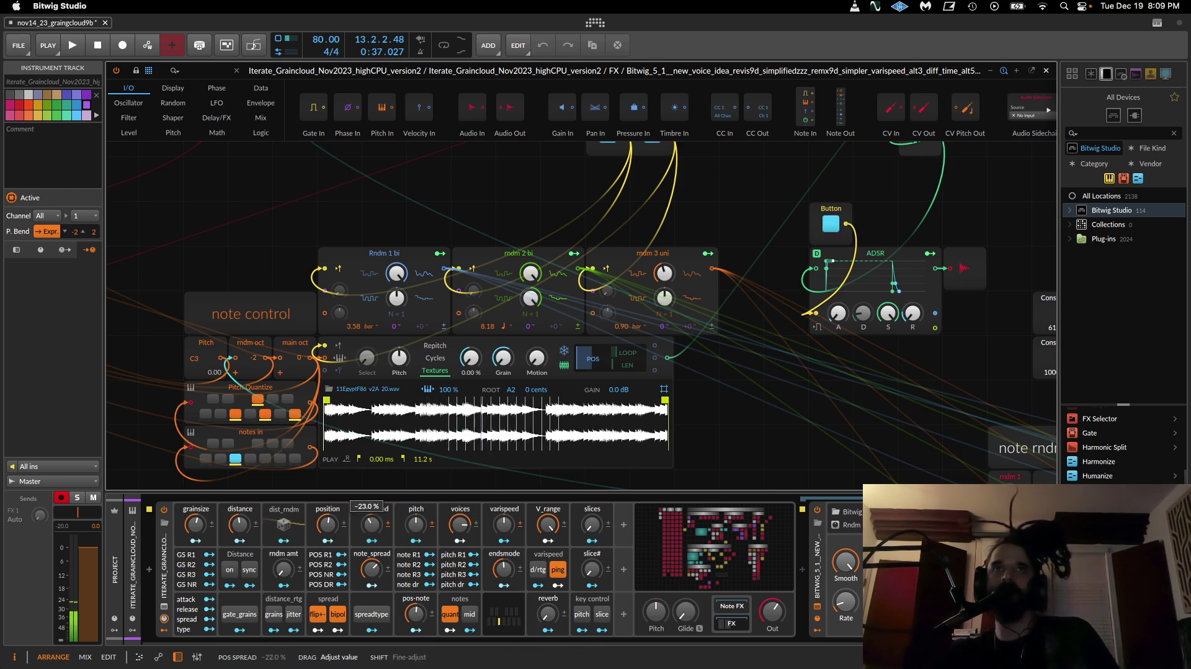
Step: Sweep pos spread between about -57% and 60%, comparing the grain positions with the flip+- option off
{"action": "left_click_drag", "start_coordinate": [371, 524], "coordinate": [371, 561]}
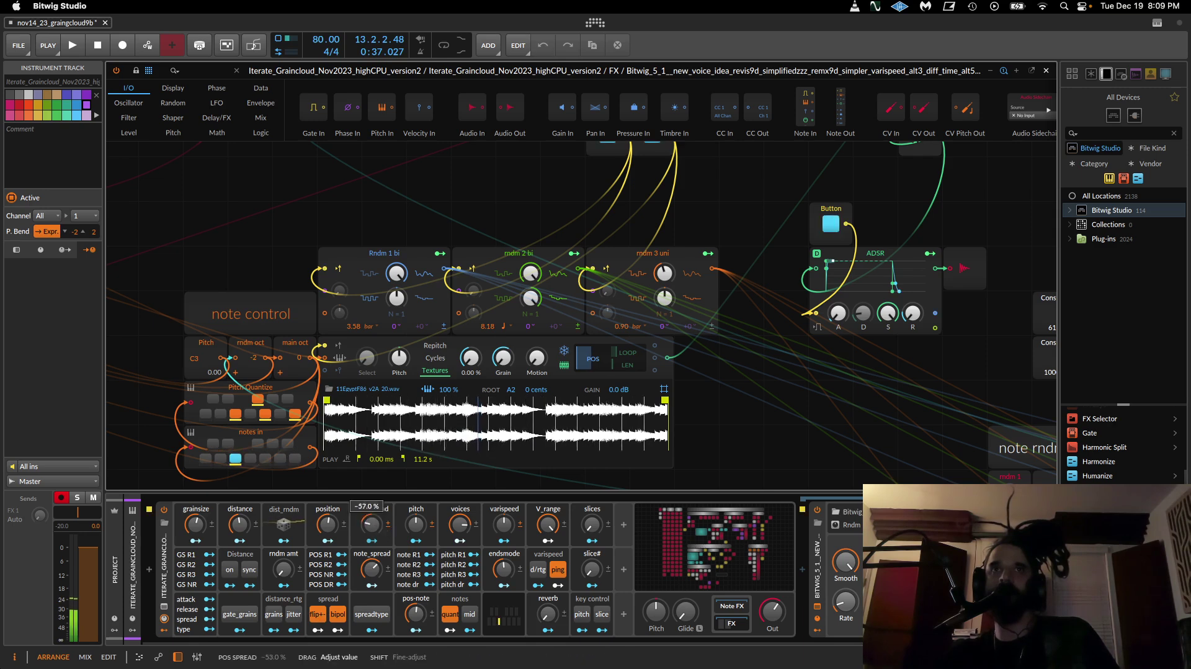
{"action": "left_click_drag", "start_coordinate": [372, 524], "coordinate": [372, 491]}
{"action": "left_click", "coordinate": [318, 614]}
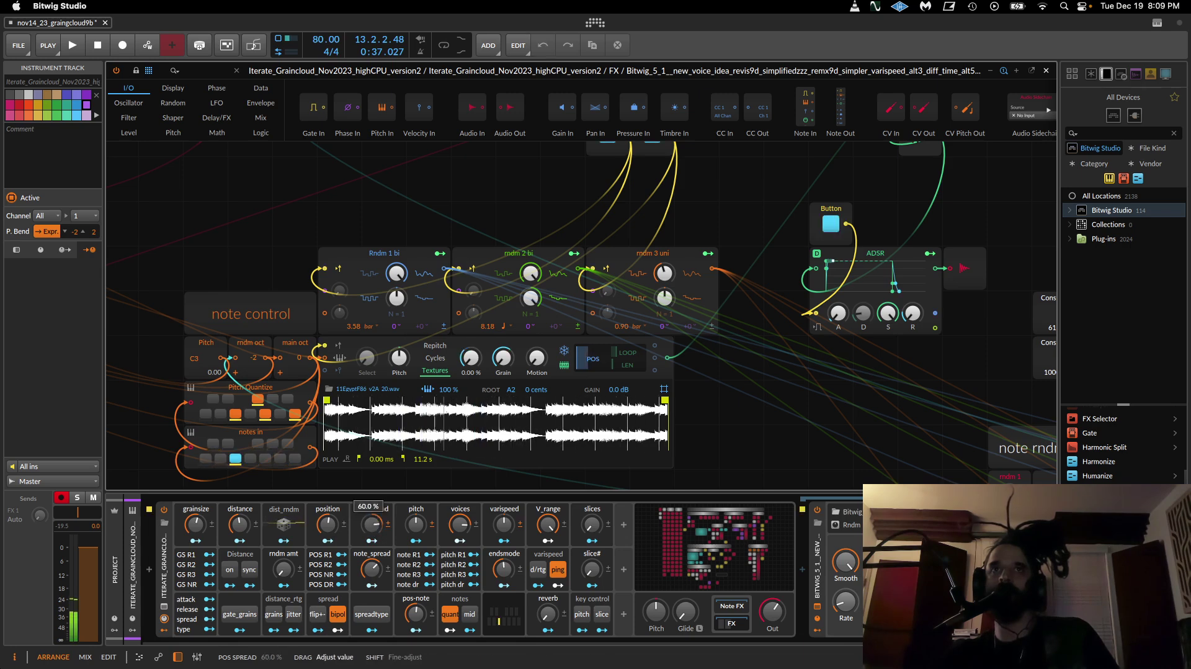
{"action": "left_click_drag", "start_coordinate": [371, 491], "coordinate": [374, 527]}
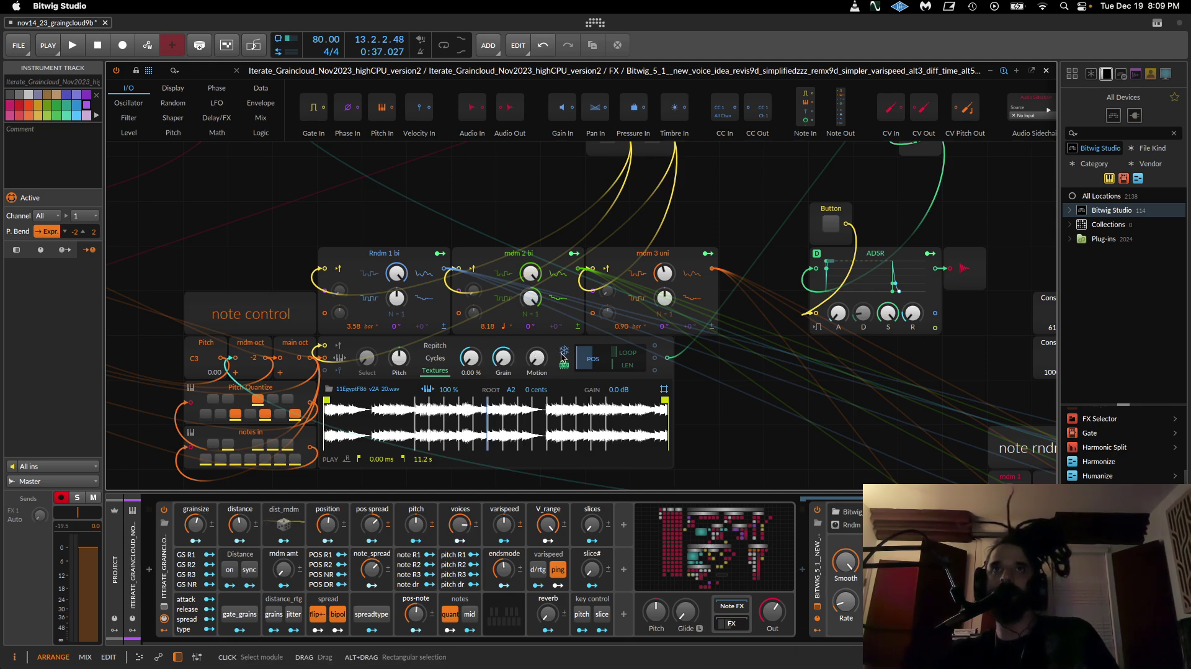
Step: Try the voices amount at about 40% and restore its higher setting
{"action": "left_click_drag", "start_coordinate": [459, 524], "coordinate": [459, 558]}
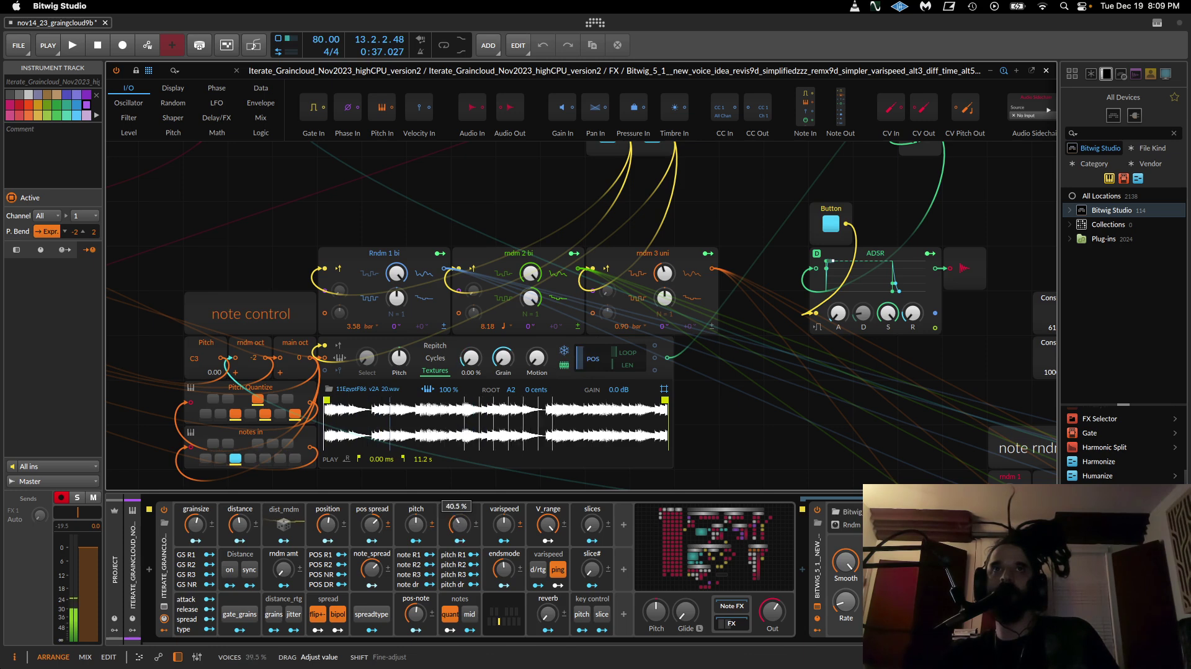
{"action": "left_click_drag", "start_coordinate": [459, 539], "coordinate": [464, 525]}
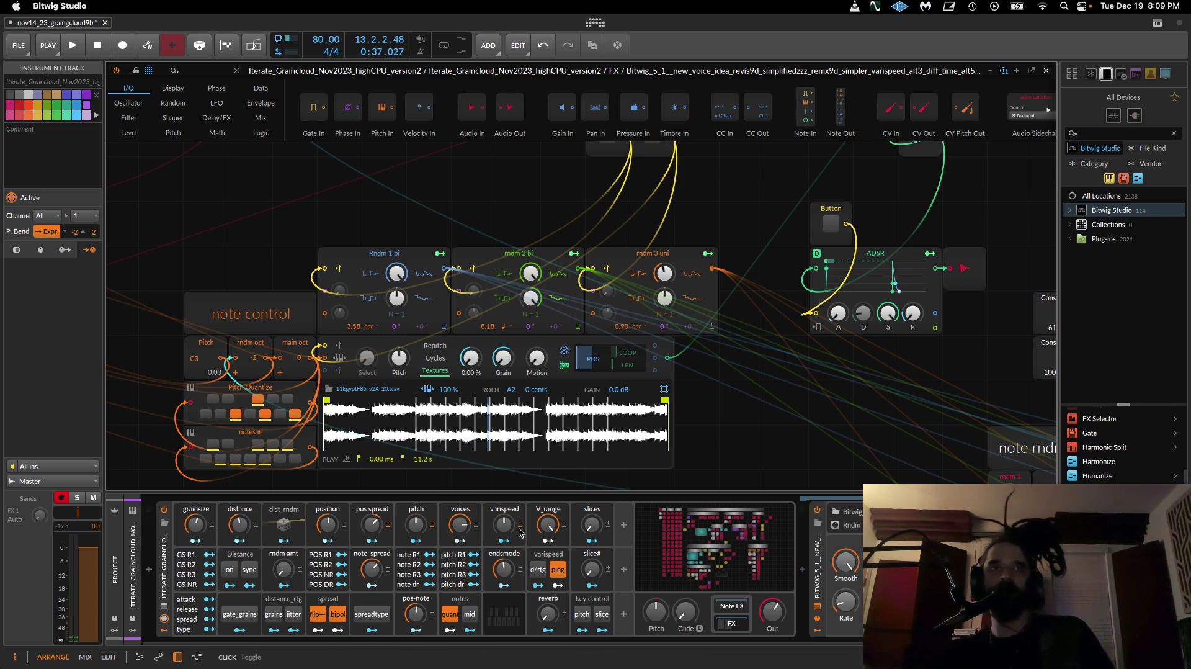
{"action": "left_click", "coordinate": [458, 524]}
{"action": "left_click", "coordinate": [458, 524]}
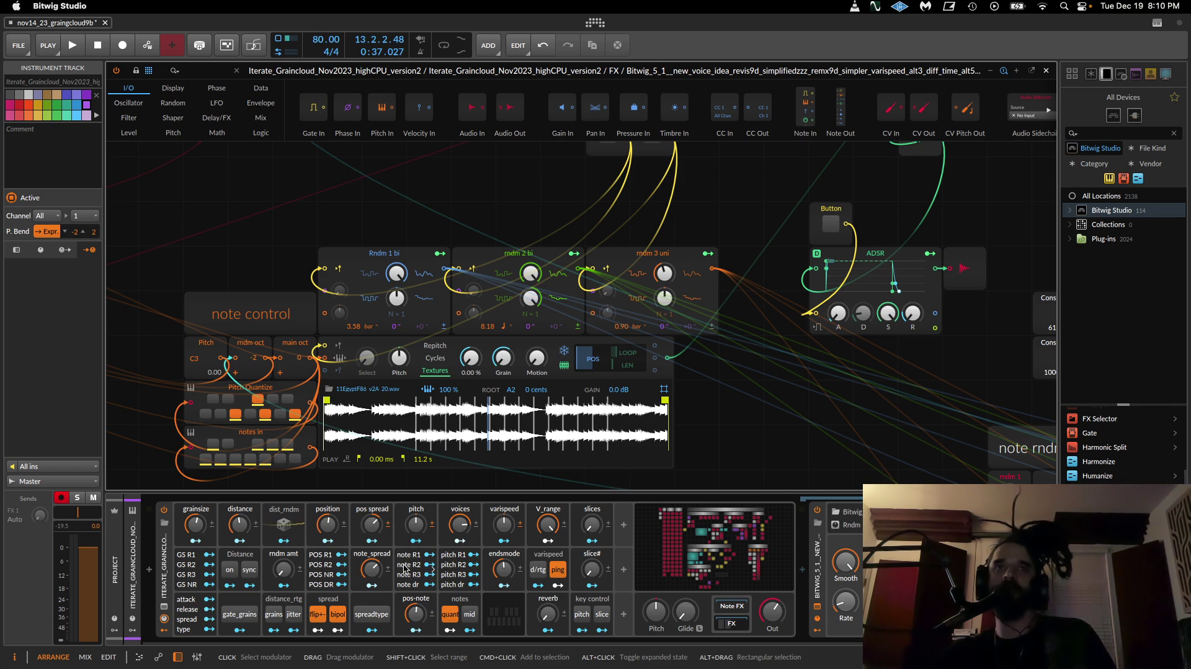
Step: Examine the modulation targets of the POS, note and pitch Macro-4 modulators
{"action": "left_click_drag", "start_coordinate": [329, 527], "coordinate": [329, 534]}
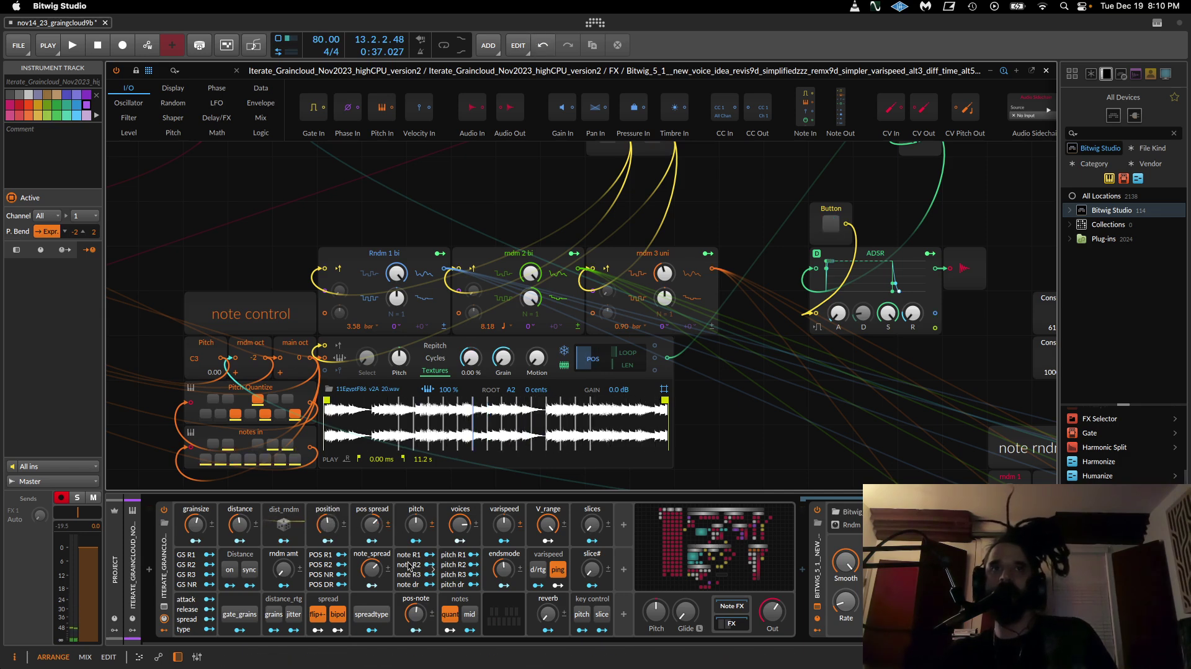
{"action": "left_click", "coordinate": [330, 565]}
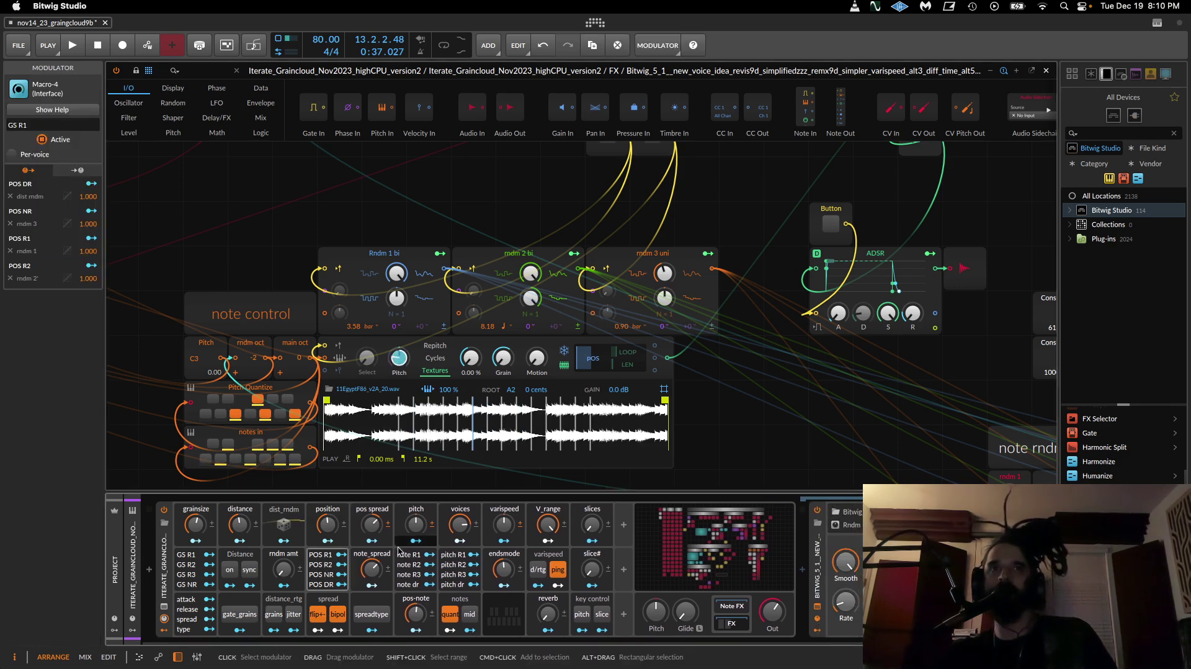
{"action": "left_click", "coordinate": [409, 566]}
{"action": "double_click", "coordinate": [408, 566]}
{"action": "double_click", "coordinate": [465, 562]}
{"action": "double_click", "coordinate": [459, 562]}
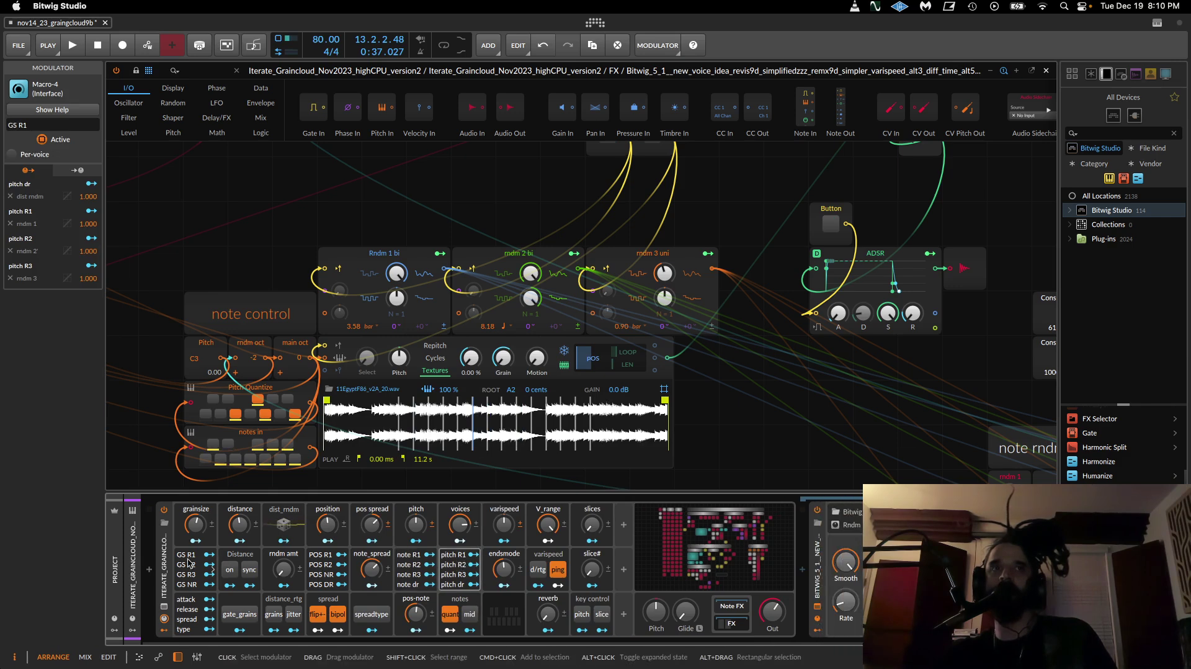
Step: Expand the POS and note Macro-4 modulators in turn to view their individual random amount knobs
{"action": "left_click", "coordinate": [316, 558]}
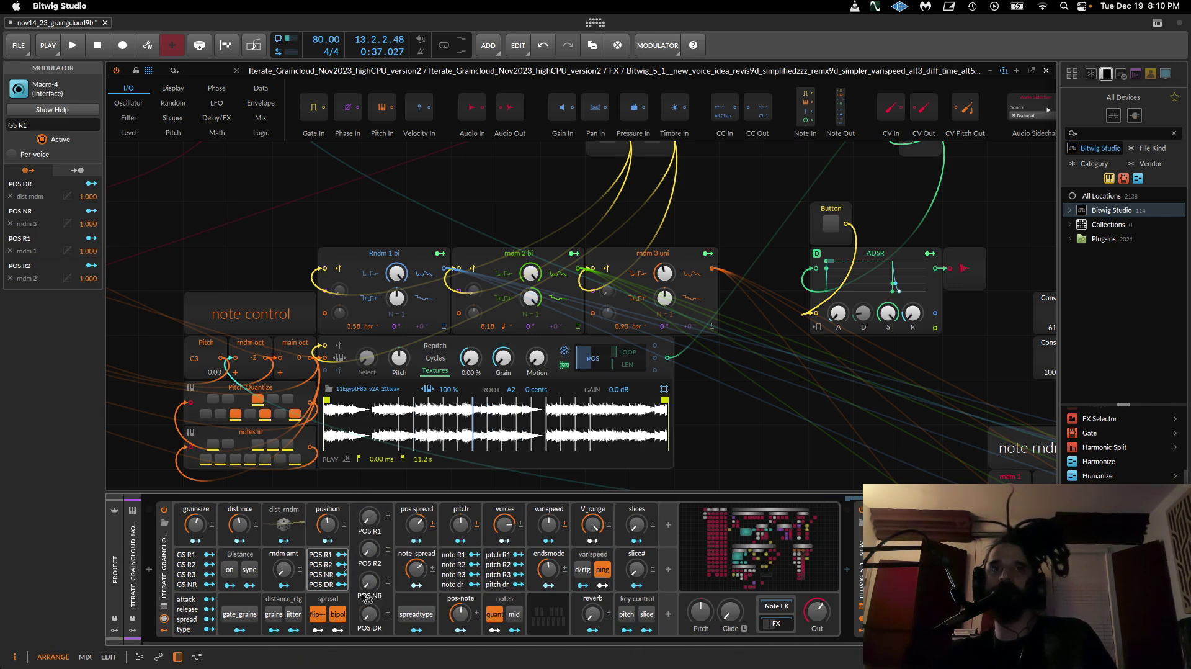
{"action": "left_click", "coordinate": [458, 564]}
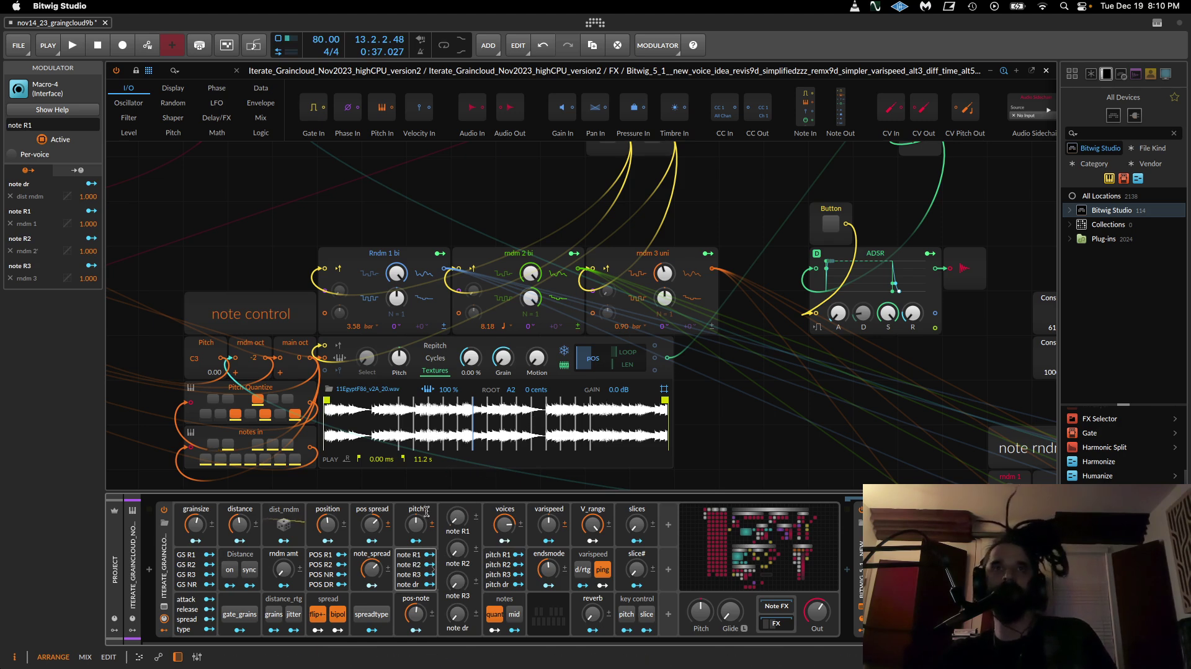
{"action": "left_click", "coordinate": [416, 576]}
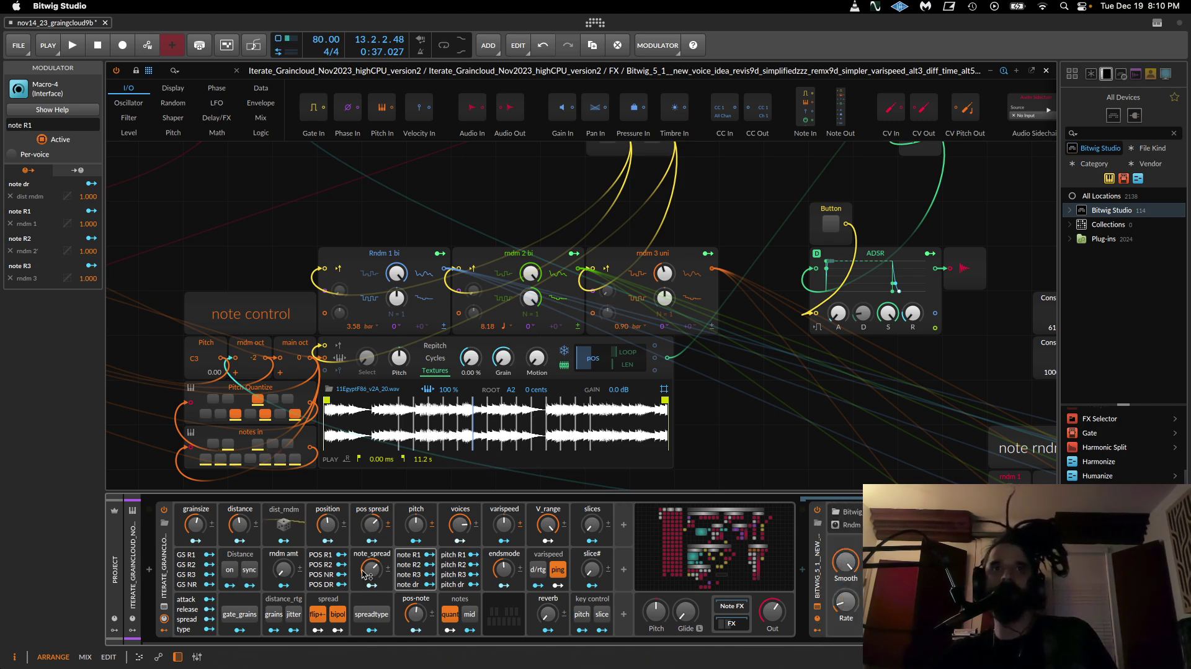
Step: Expand the POS Macro-4 modulator and try its POS R2 amount at about 18%
{"action": "left_click", "coordinate": [310, 572]}
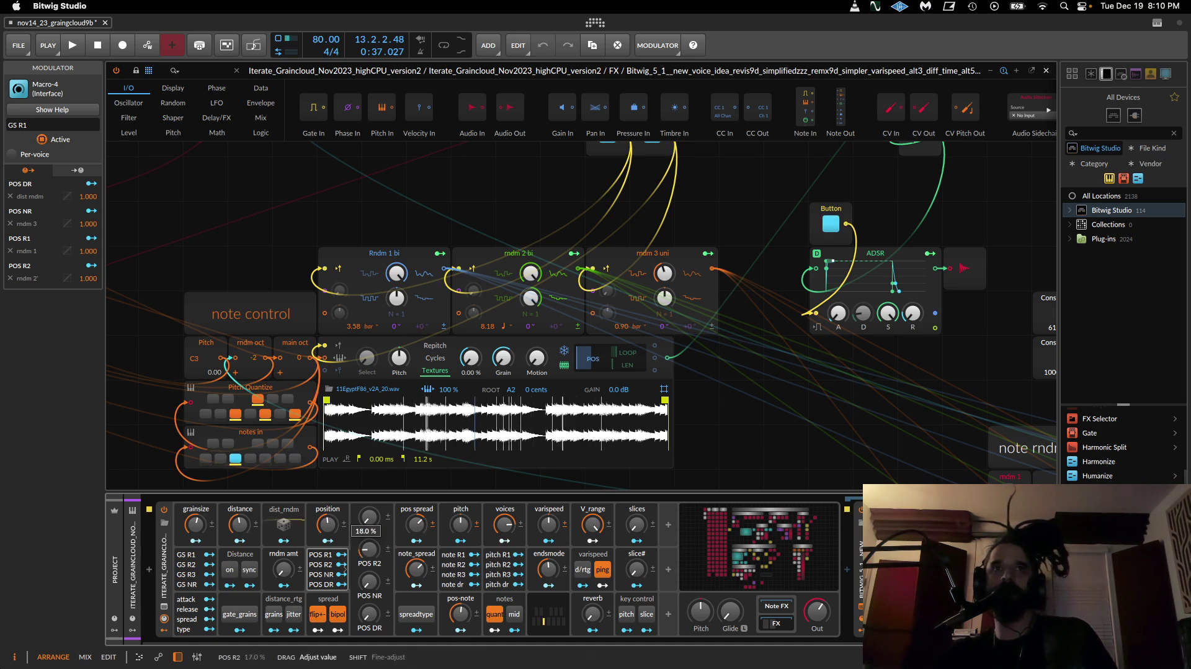
{"action": "mouse_move", "coordinate": [369, 548]}
{"action": "left_mouse_down"}
{"action": "mouse_move", "coordinate": [369, 537]}
{"action": "mouse_move", "coordinate": [367, 548]}
{"action": "left_mouse_up"}
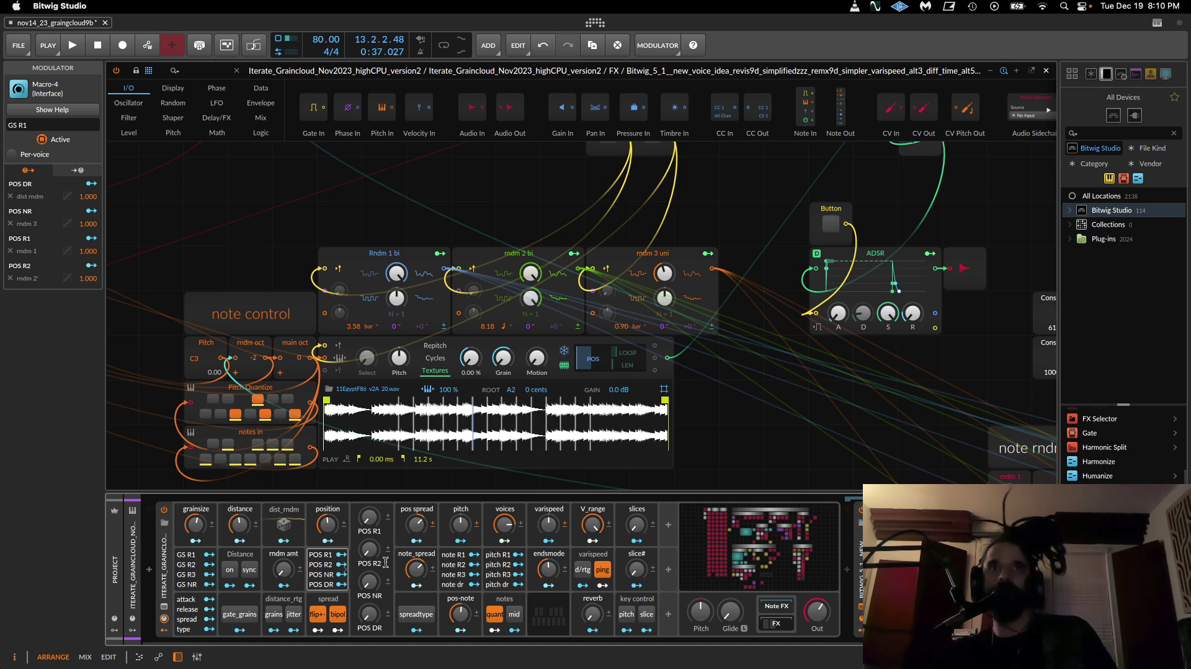
Step: Try note_spread at about 75.5%, and readjust the note_spread and pos-note amounts
{"action": "left_click_drag", "start_coordinate": [429, 526], "coordinate": [429, 526]}
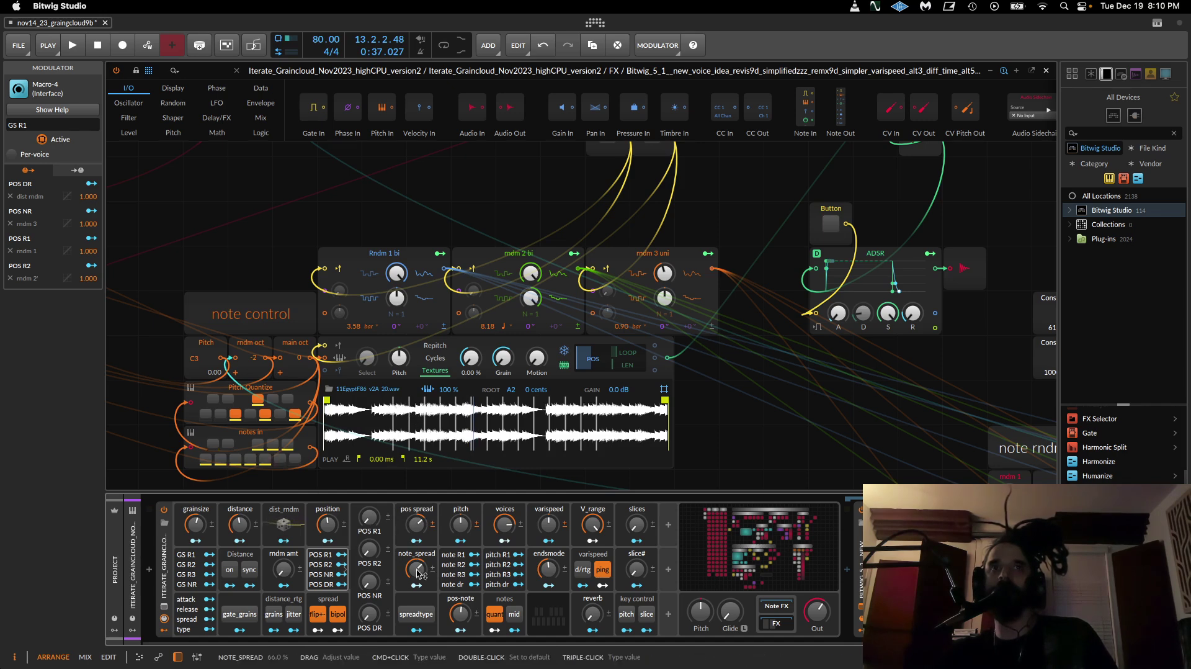
{"action": "left_click_drag", "start_coordinate": [419, 572], "coordinate": [420, 595]}
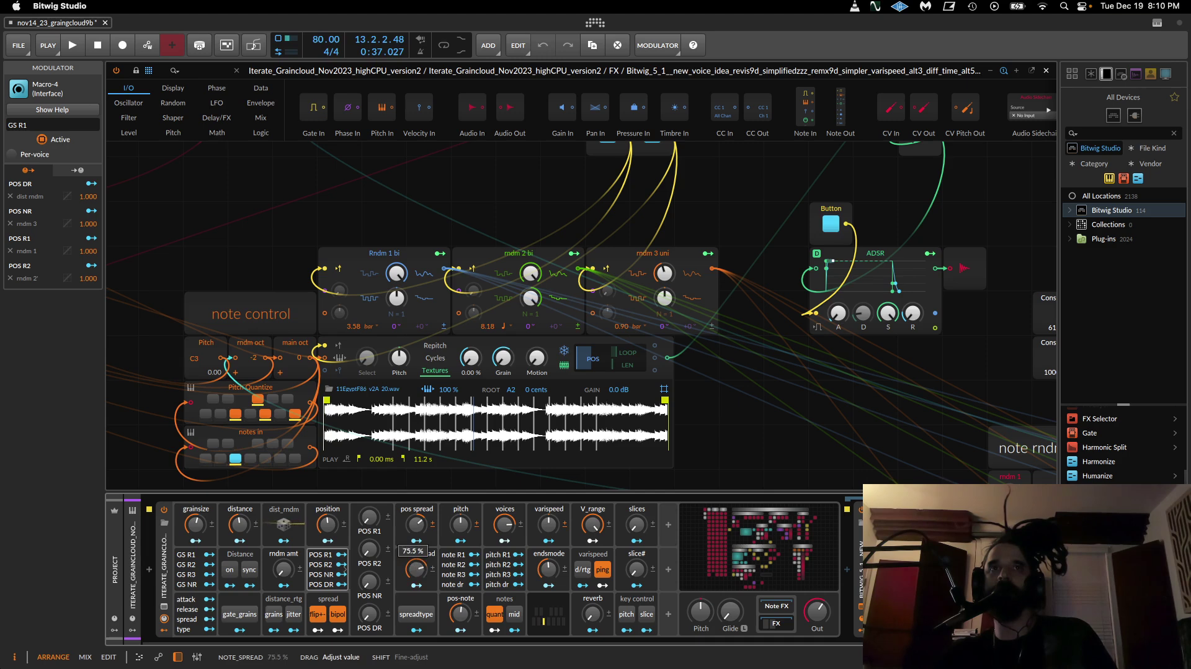
{"action": "left_click_drag", "start_coordinate": [419, 571], "coordinate": [420, 569]}
{"action": "mouse_move", "coordinate": [467, 615]}
{"action": "left_mouse_down"}
{"action": "mouse_move", "coordinate": [467, 638]}
{"action": "mouse_move", "coordinate": [456, 594]}
{"action": "left_mouse_up"}
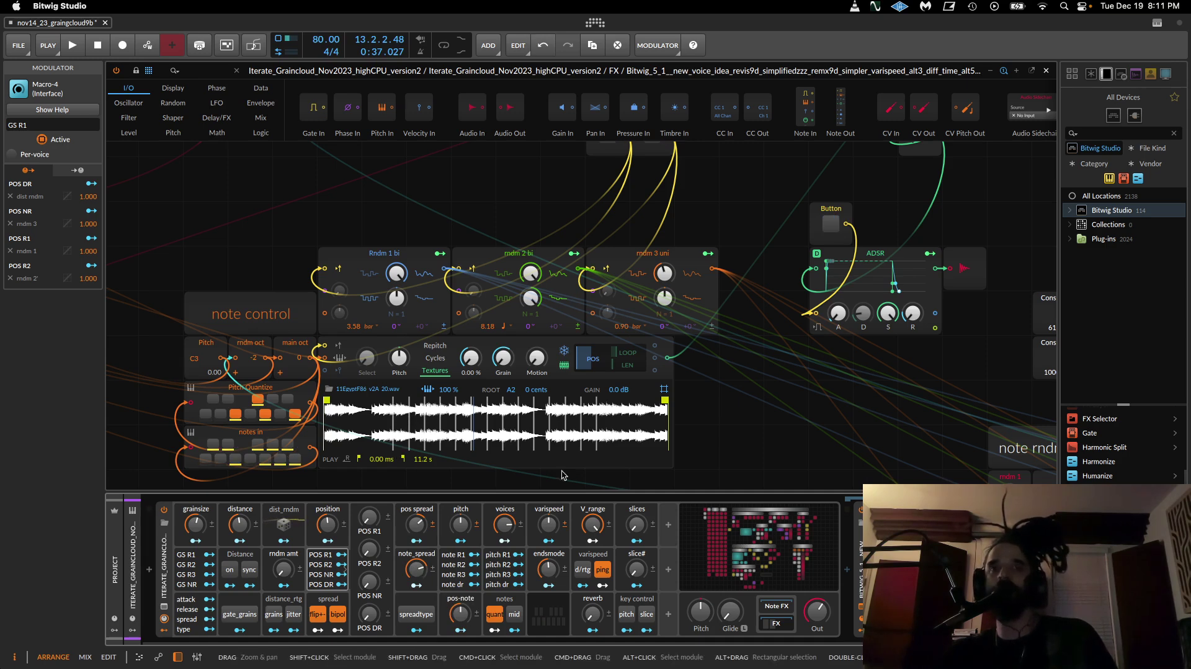
{"action": "left_click_drag", "start_coordinate": [415, 569], "coordinate": [460, 611]}
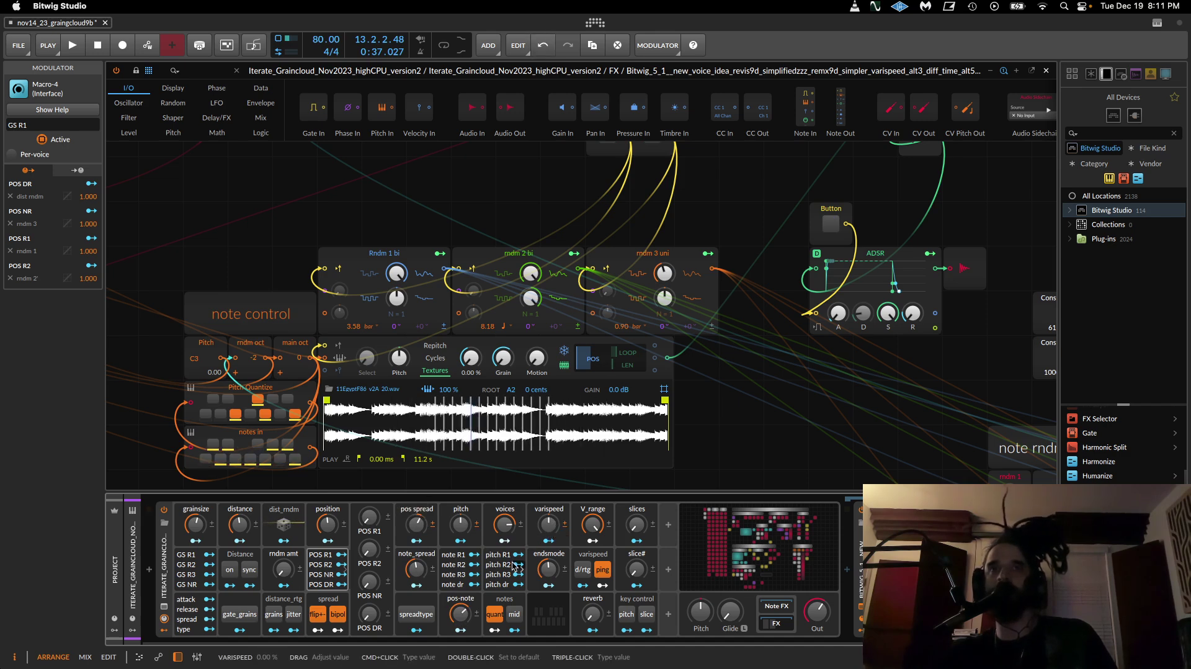
Step: Raise varispeed to about 52% and sweep pos spread down to -100%
{"action": "left_click_drag", "start_coordinate": [549, 524], "coordinate": [548, 491]}
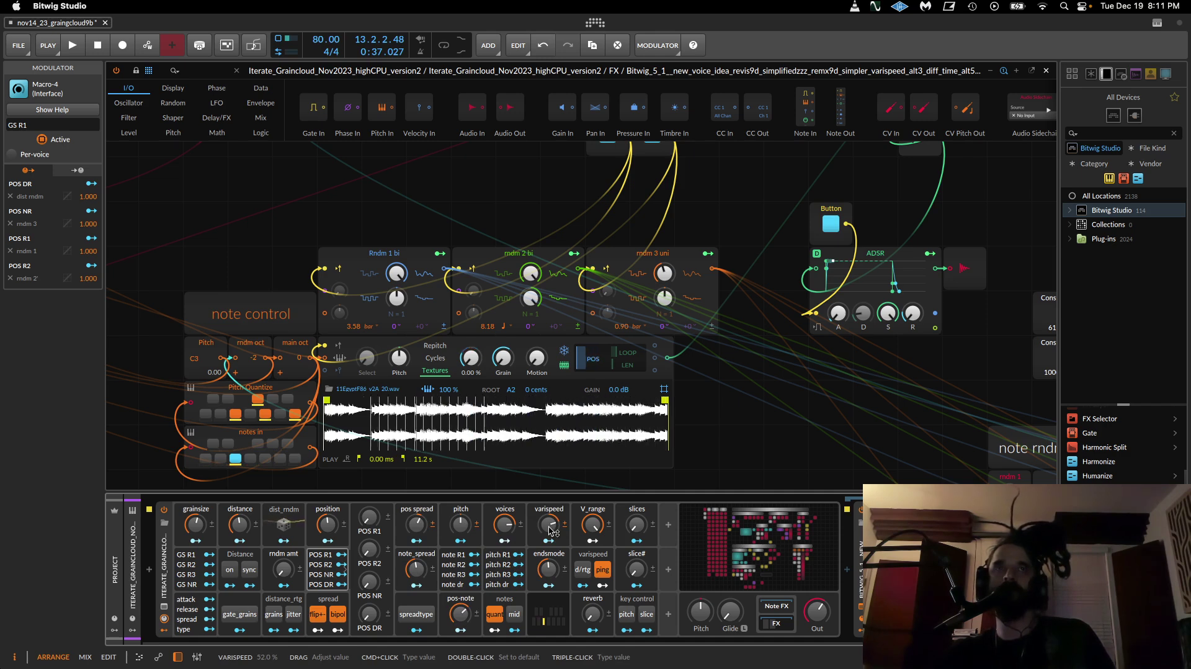
{"action": "left_click_drag", "start_coordinate": [550, 530], "coordinate": [550, 525]}
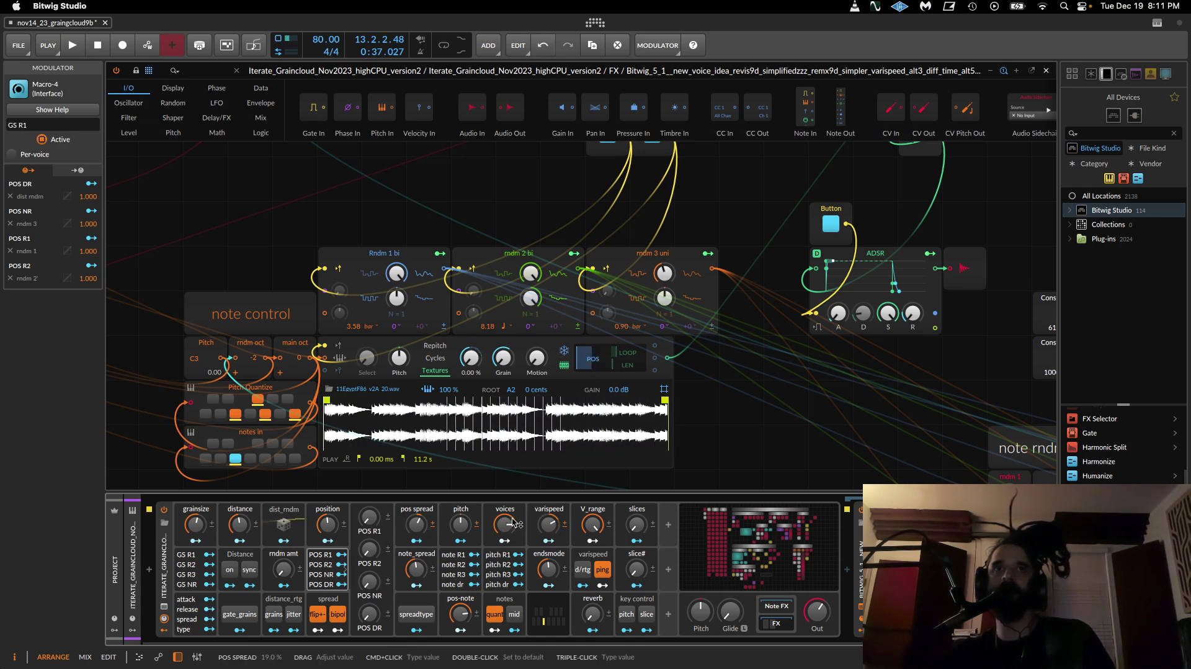
{"action": "left_click_drag", "start_coordinate": [416, 525], "coordinate": [416, 546]}
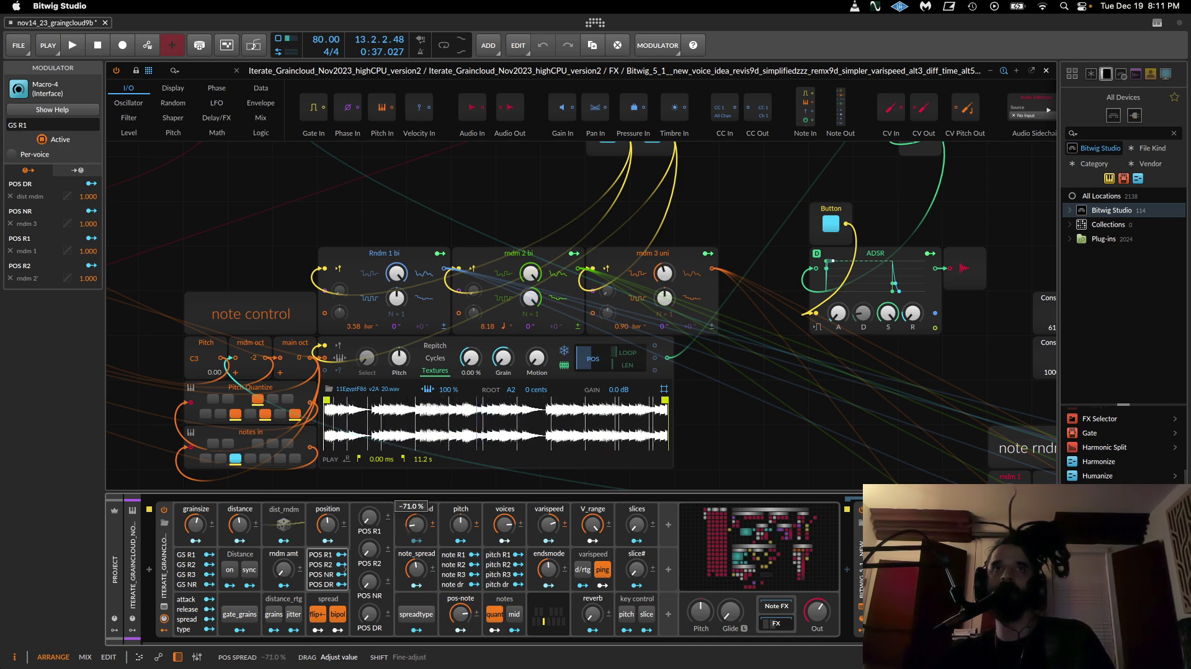
{"action": "left_click_drag", "start_coordinate": [416, 524], "coordinate": [417, 471]}
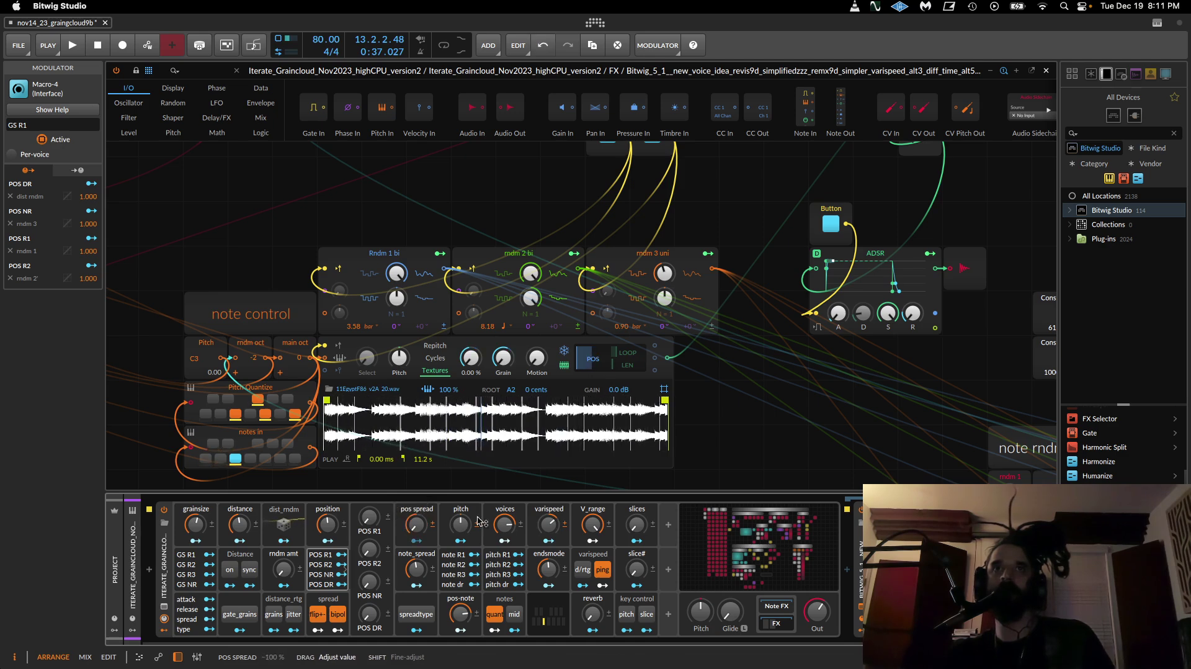
Step: Readjust the varispeed and pos spread amounts, and close the Grid editor to return to the arrangement
{"action": "left_click_drag", "start_coordinate": [548, 524], "coordinate": [549, 524]}
{"action": "left_click_drag", "start_coordinate": [417, 524], "coordinate": [418, 558]}
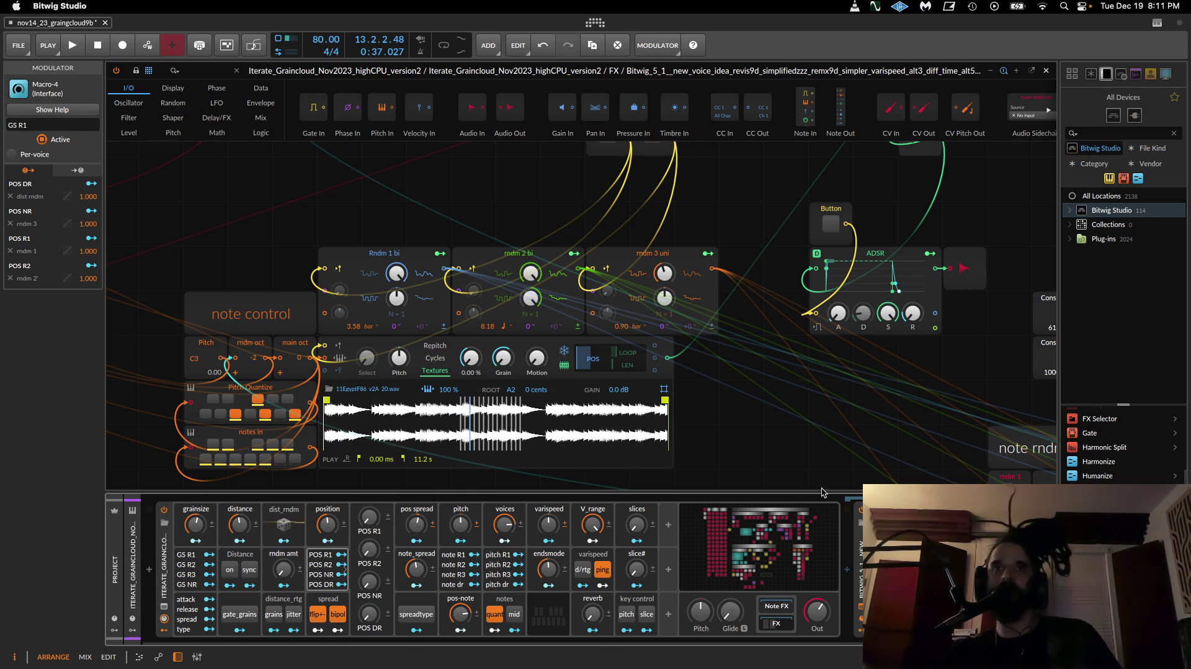
{"action": "left_click", "coordinate": [1047, 72]}
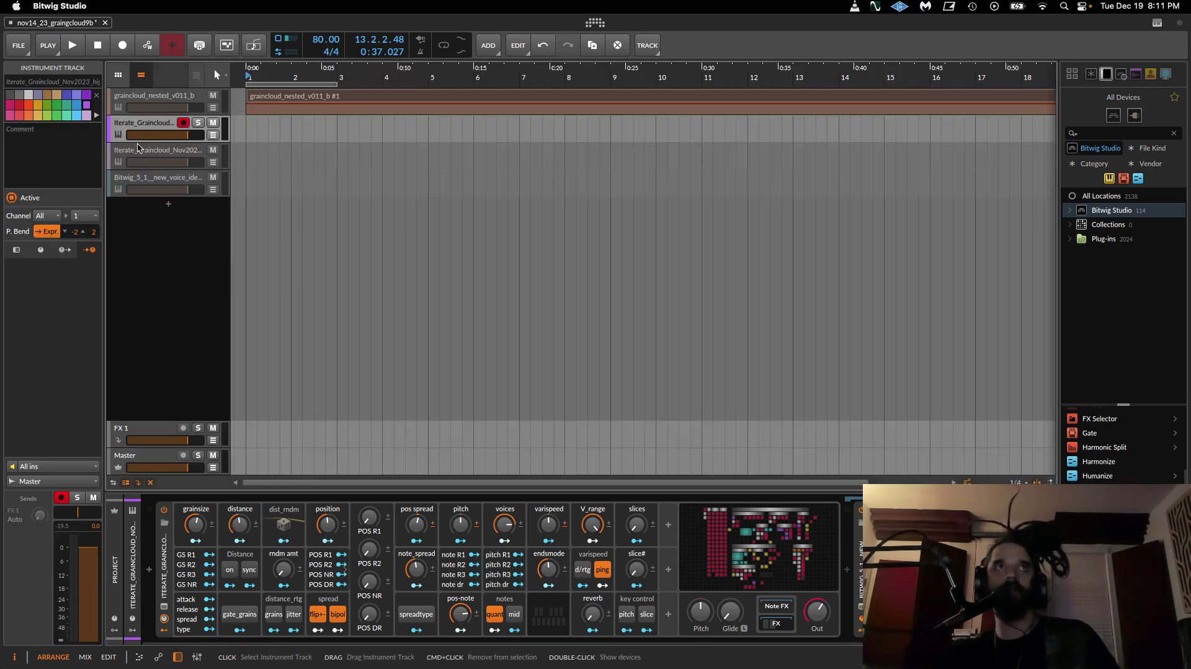
Step: Compare the voice settings of the outer Poly Grid on the first Iterate_Graincloud track with those of the Poly Grid nested in its FX chain
{"action": "left_click", "coordinate": [133, 123]}
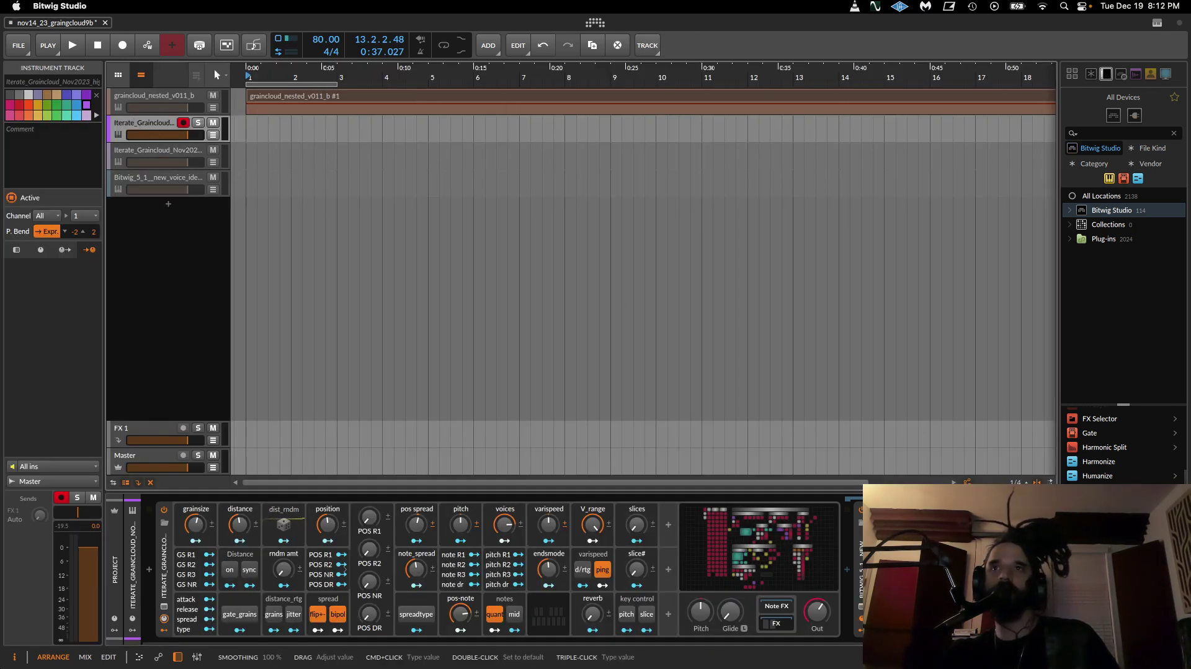
{"action": "left_click", "coordinate": [166, 553]}
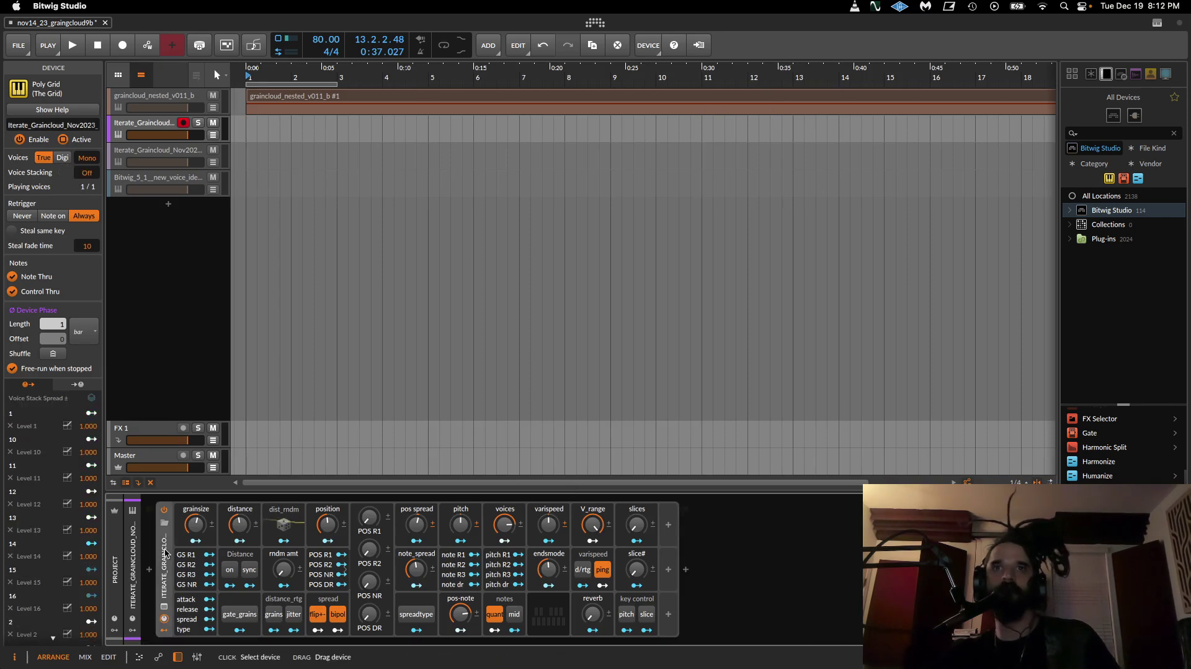
{"action": "double_click", "coordinate": [166, 554]}
{"action": "left_click", "coordinate": [858, 569]}
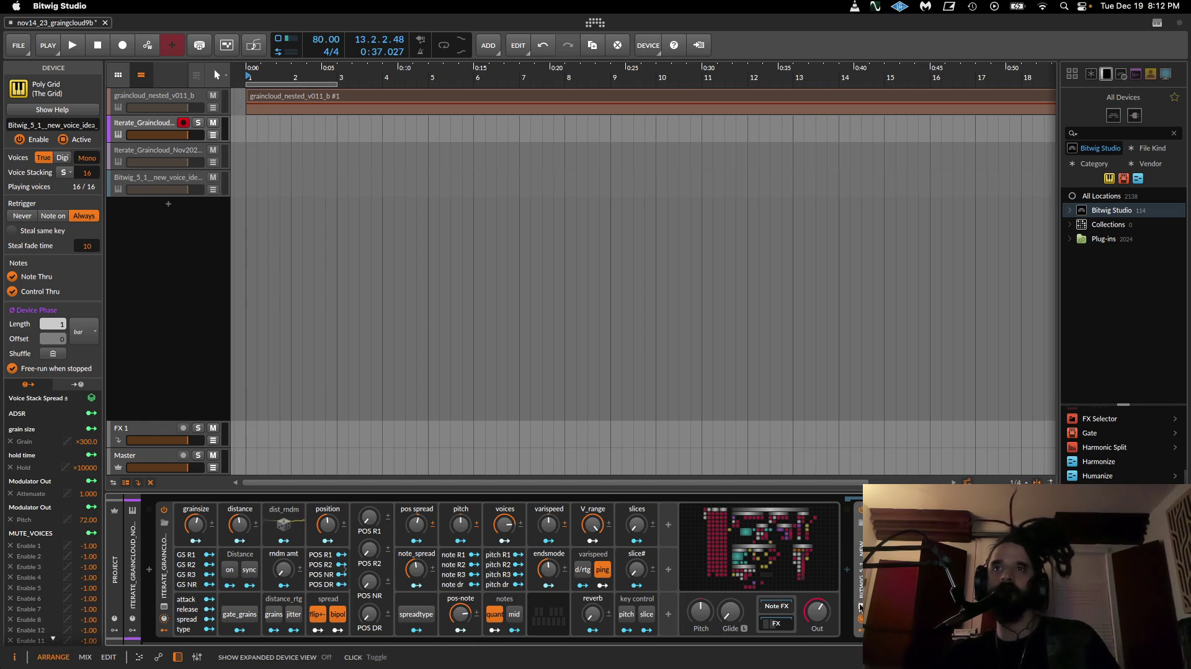
{"action": "left_click_drag", "start_coordinate": [771, 643], "coordinate": [842, 643]}
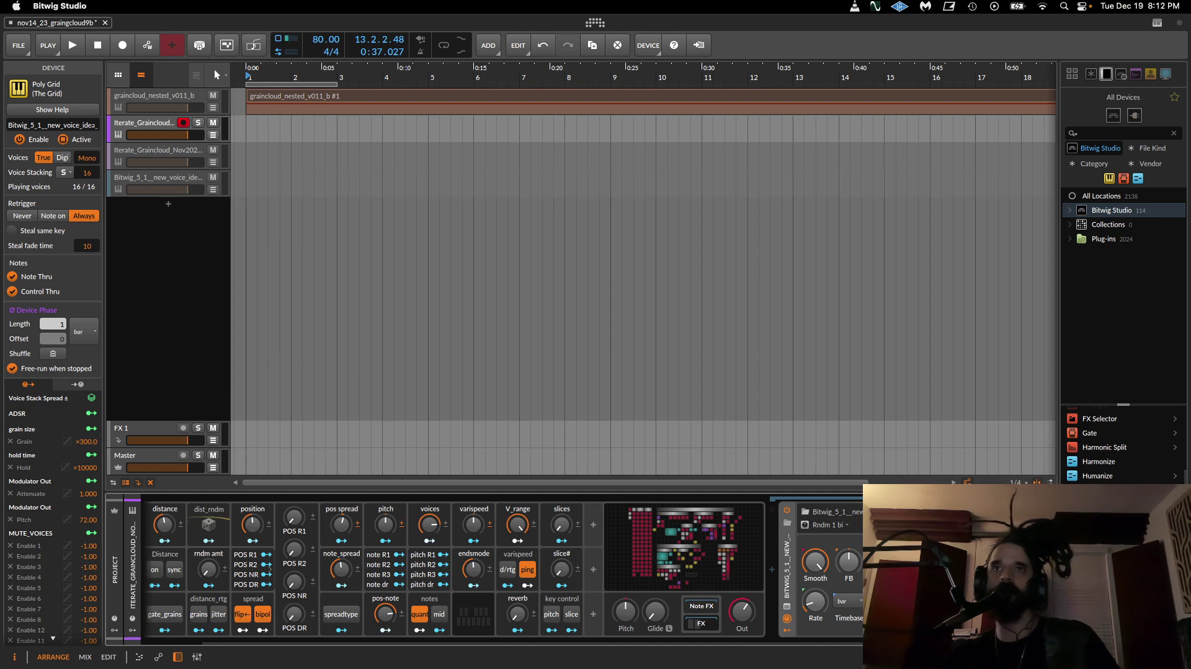
Step: Examine the nested Grid patch's spread, flip/mute, note control and random modules, and close the Grid editor
{"action": "left_click", "coordinate": [787, 606]}
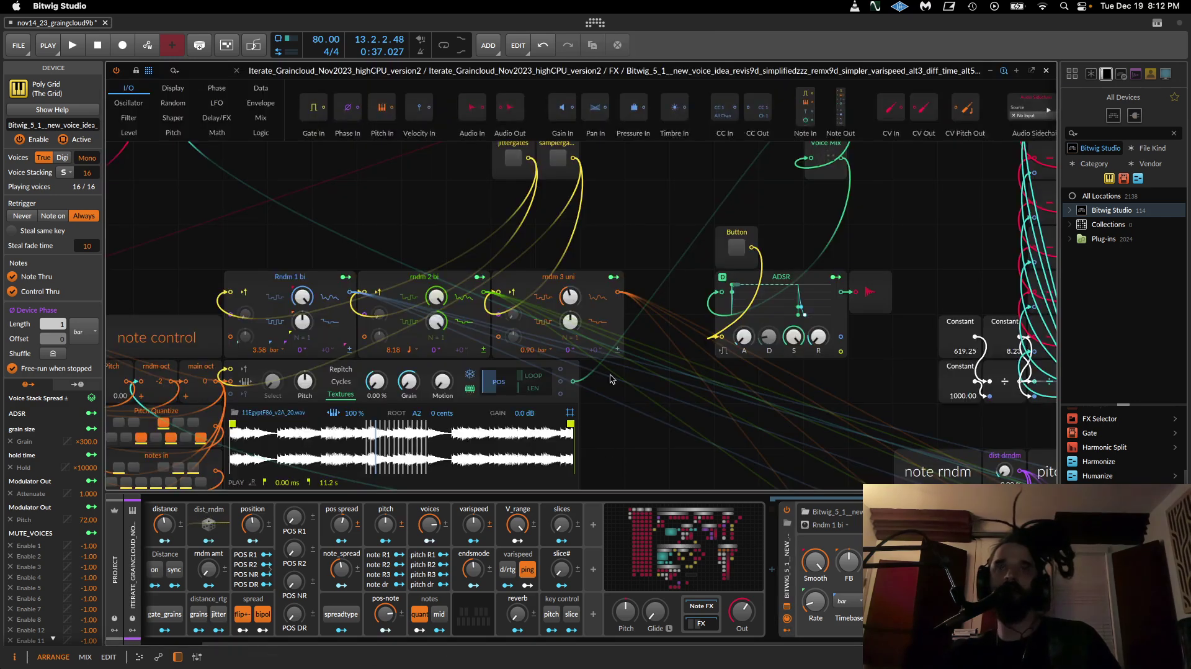
{"action": "left_click_drag", "start_coordinate": [665, 409], "coordinate": [752, 283]}
{"action": "left_click_drag", "start_coordinate": [710, 374], "coordinate": [867, 494]}
{"action": "left_click_drag", "start_coordinate": [650, 396], "coordinate": [977, 509]}
{"action": "left_click_drag", "start_coordinate": [583, 331], "coordinate": [520, 351]}
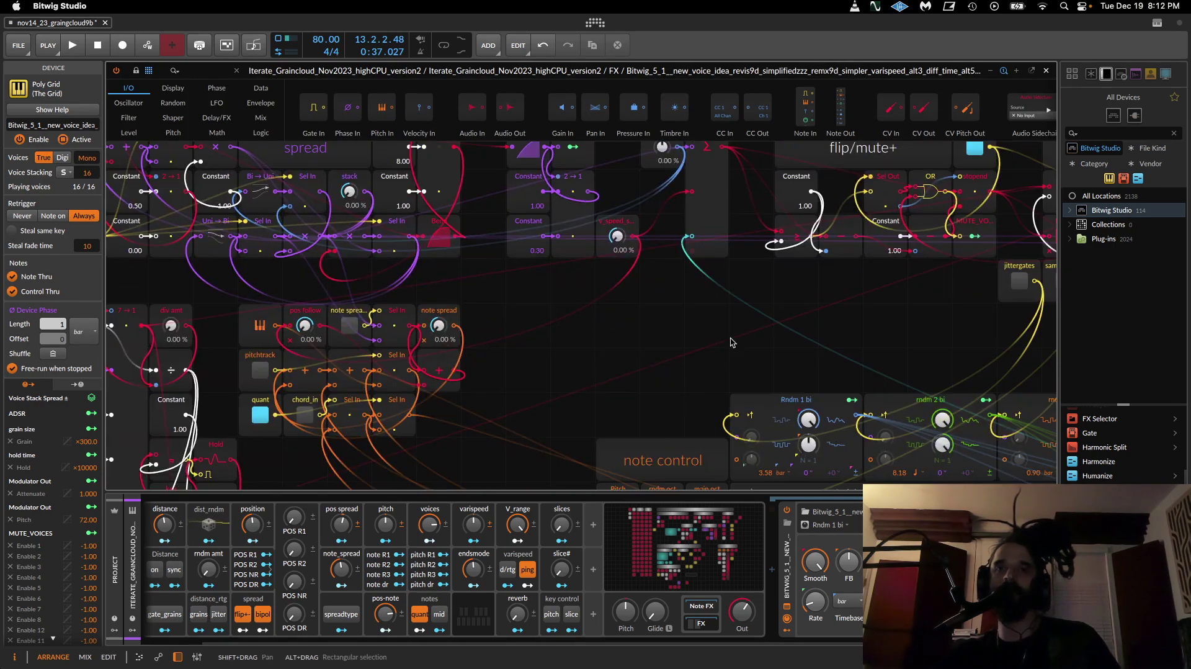
{"action": "left_click_drag", "start_coordinate": [766, 391], "coordinate": [509, 292]}
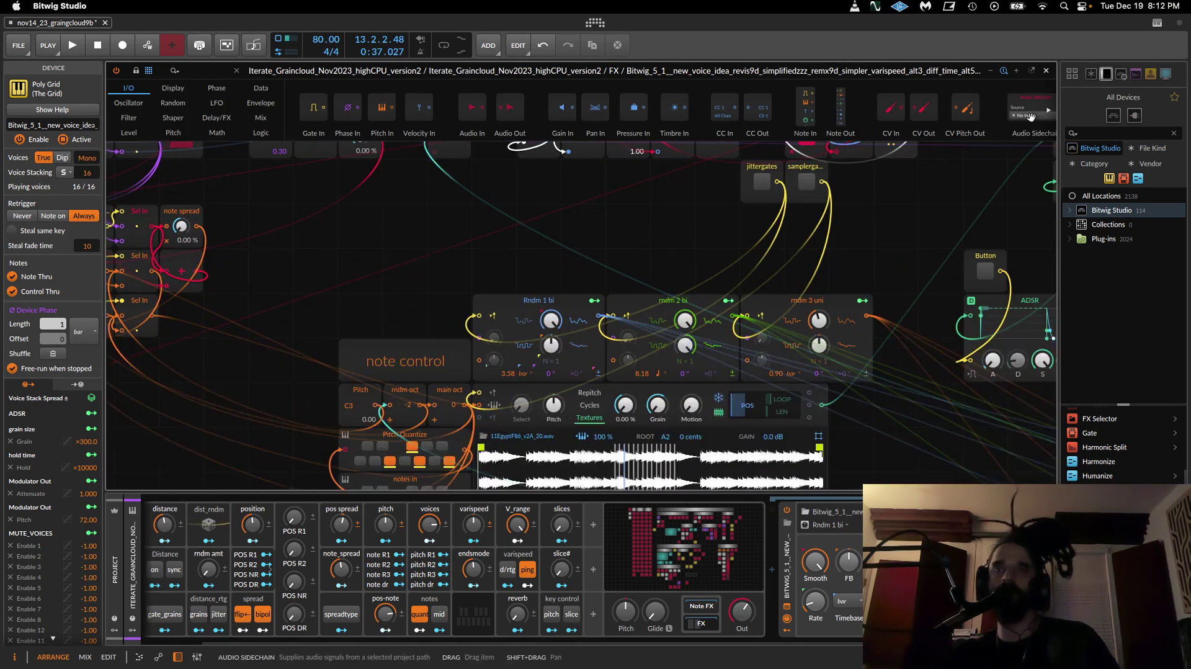
{"action": "left_click", "coordinate": [1046, 70]}
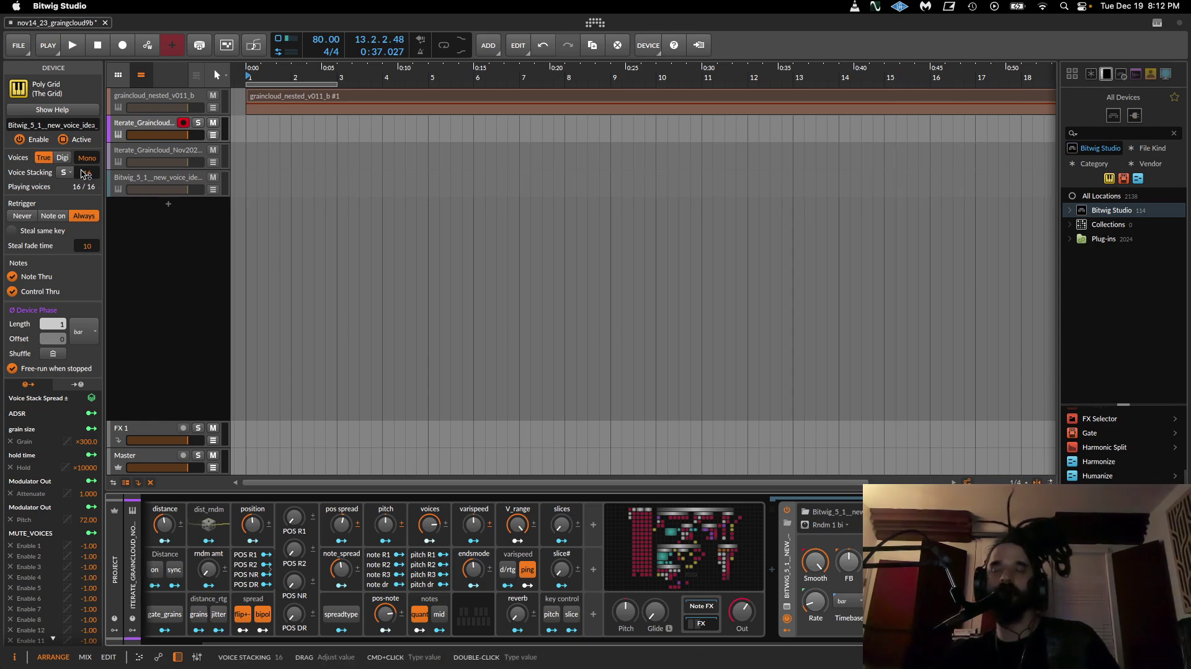
{"action": "left_click", "coordinate": [786, 606]}
{"action": "left_click_drag", "start_coordinate": [509, 229], "coordinate": [691, 223]}
{"action": "left_click", "coordinate": [1047, 72]}
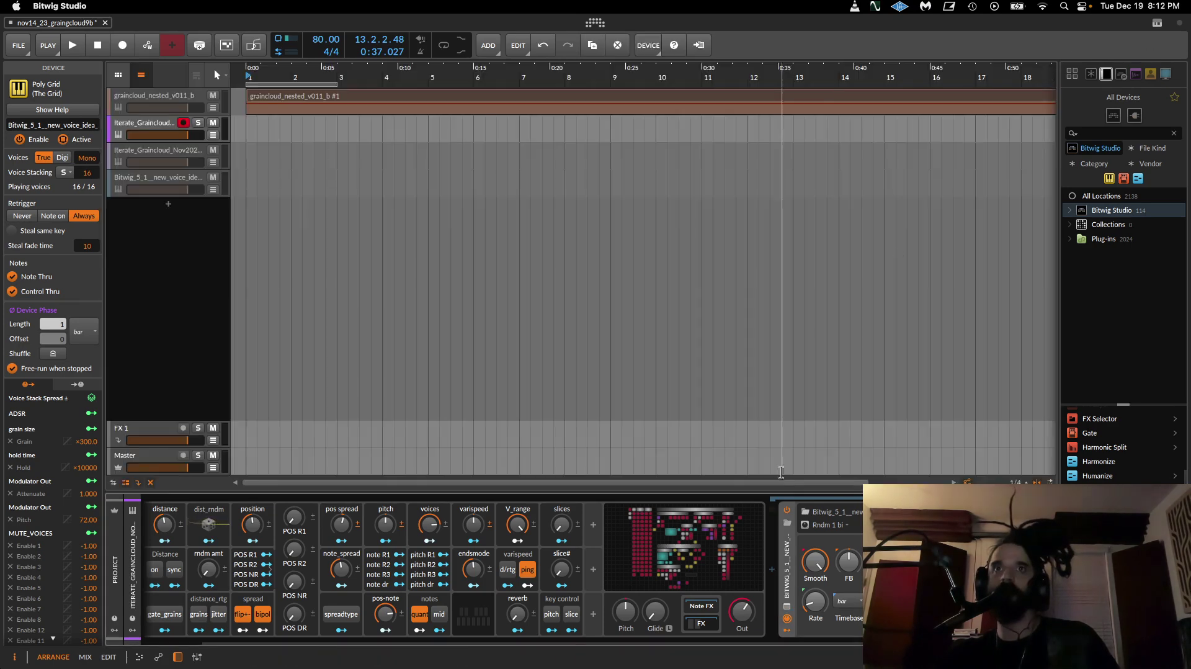
Step: Examine the outer Grid patch's varispeed, clock gates, distance and slice_beatdivision sections, and close its editor
{"action": "left_click_drag", "start_coordinate": [628, 644], "coordinate": [422, 644]}
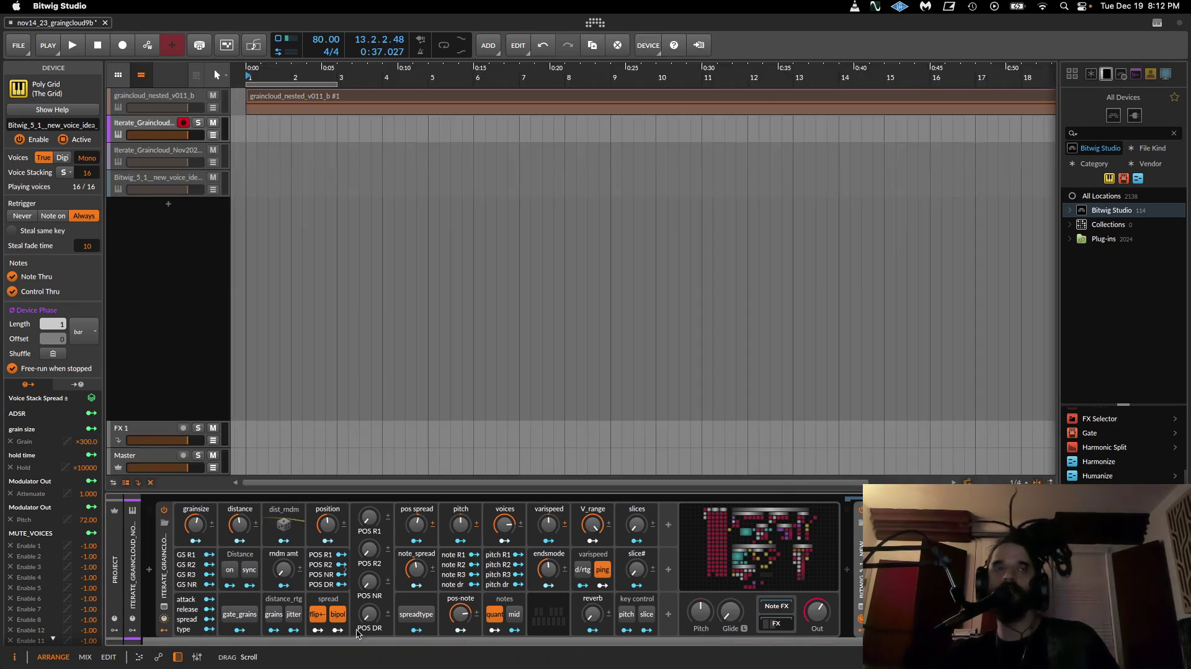
{"action": "left_click", "coordinate": [164, 561]}
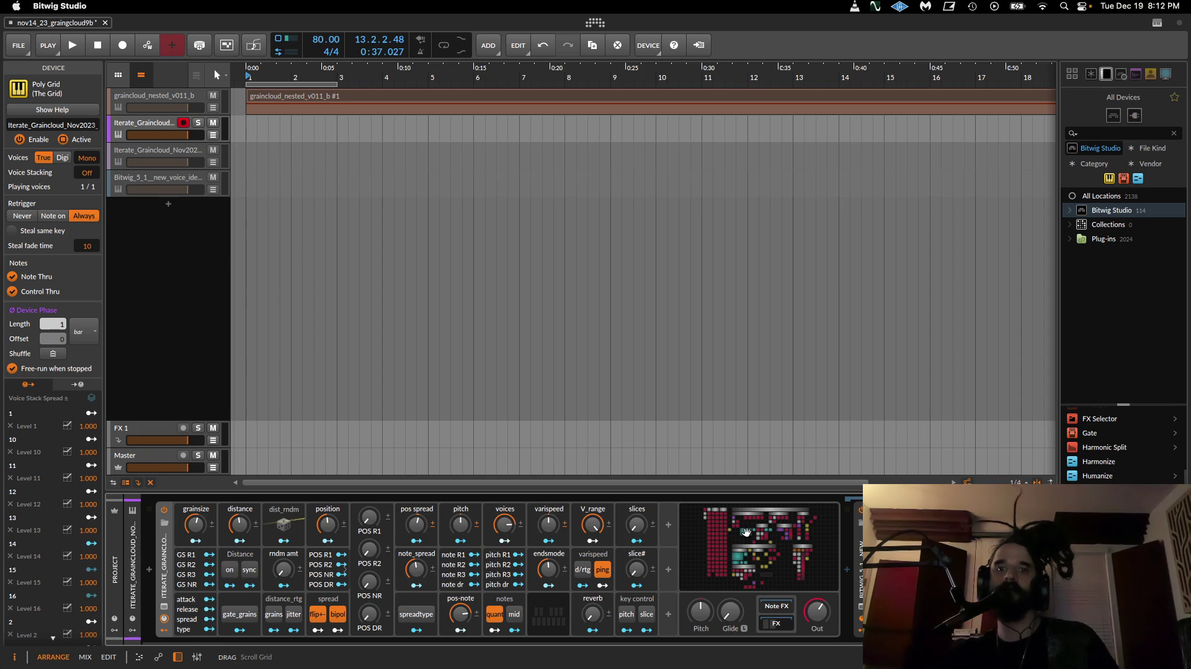
{"action": "left_click", "coordinate": [748, 530]}
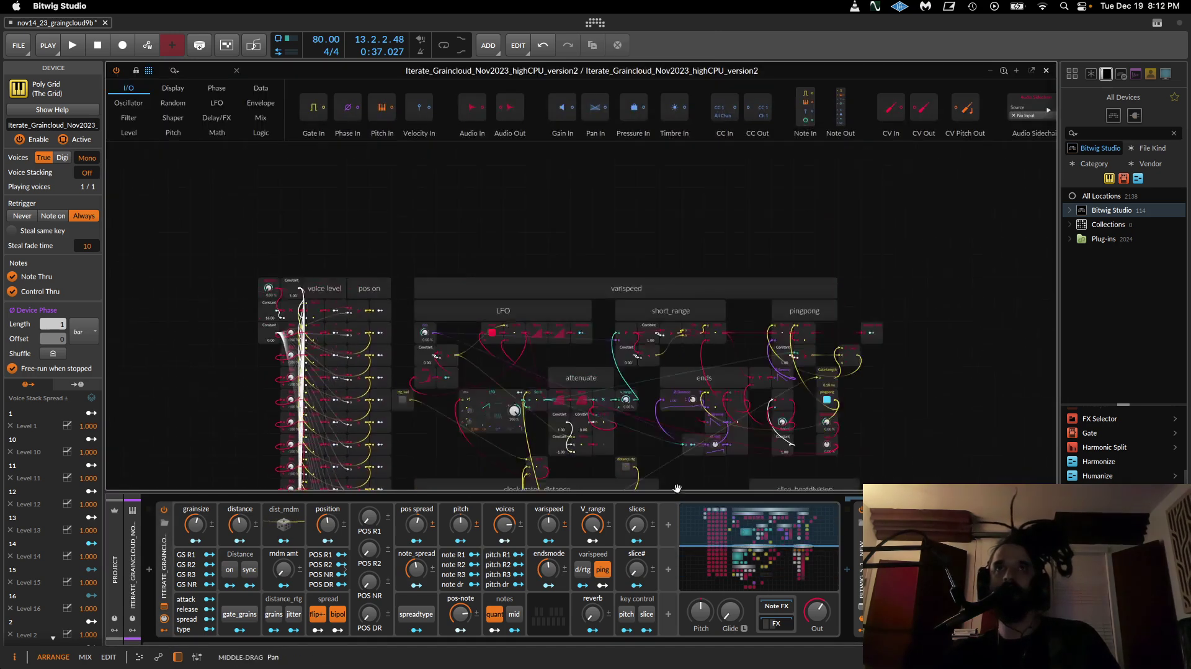
{"action": "left_click_drag", "start_coordinate": [638, 287], "coordinate": [648, 227]}
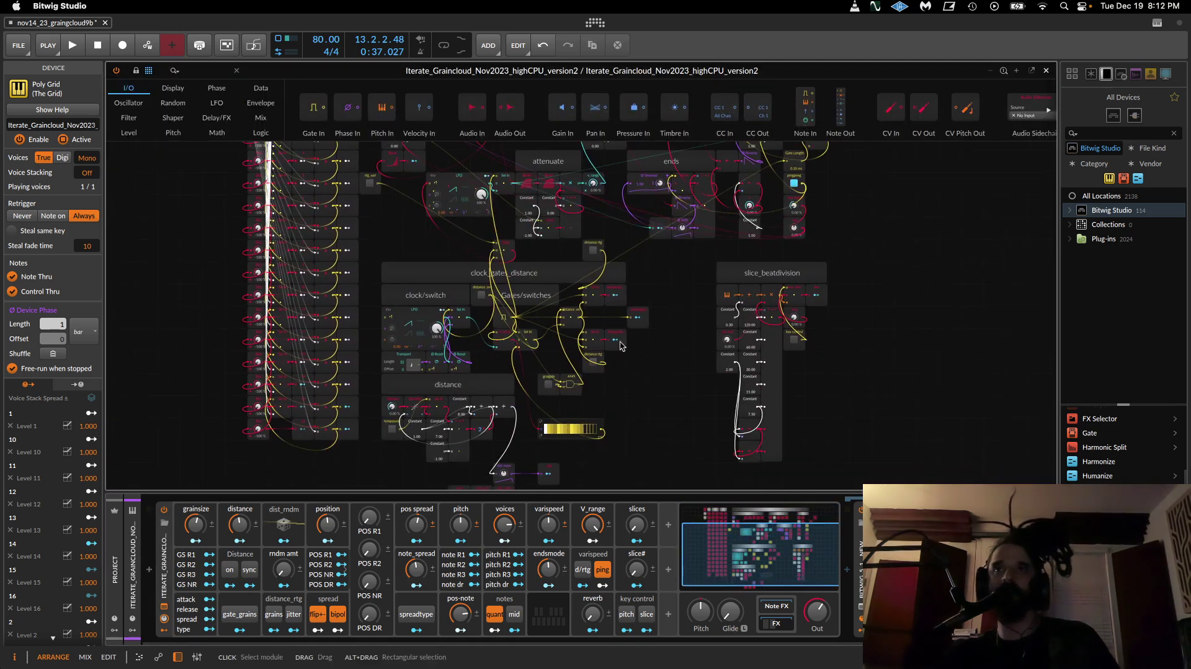
{"action": "left_click", "coordinate": [1047, 72]}
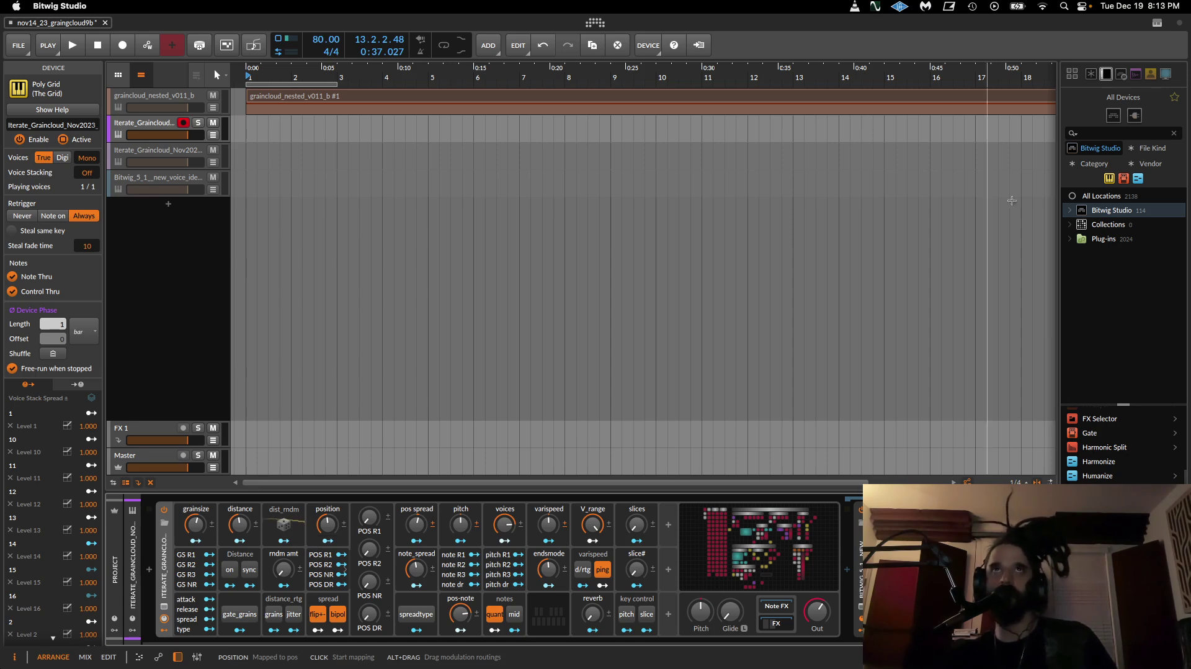
Step: Switch to the second Iterate_Graincloud track, open its nested Grid patch at the sampler, and select the nested Poly Grid device
{"action": "left_click", "coordinate": [155, 125]}
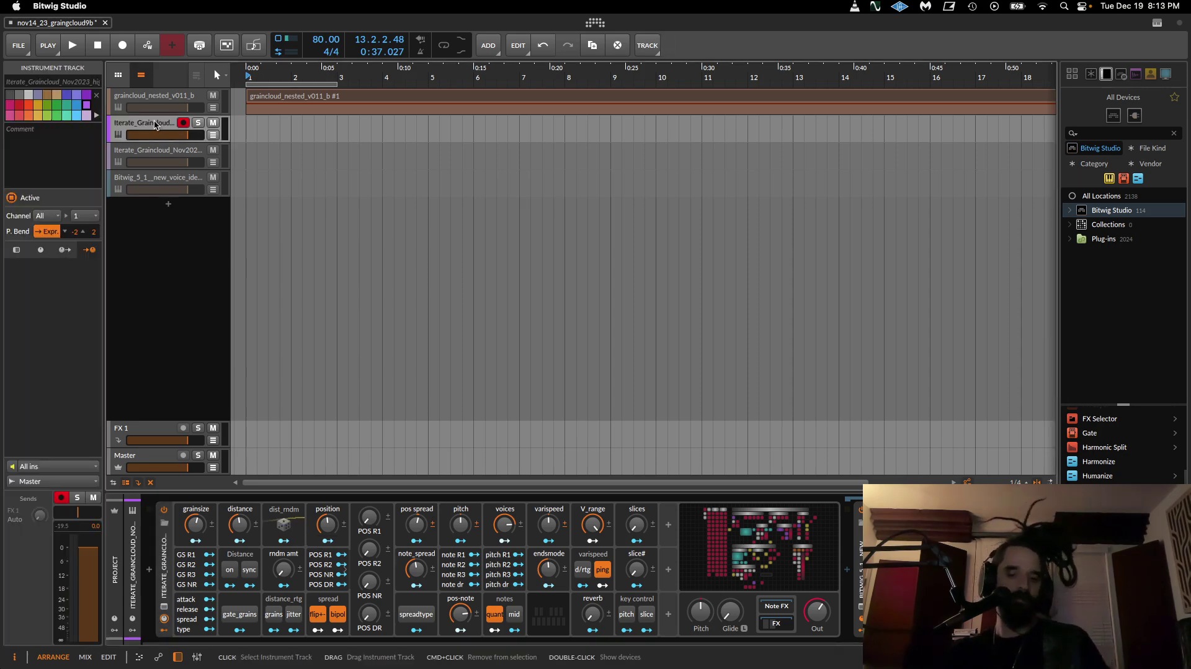
{"action": "left_click", "coordinate": [129, 155]}
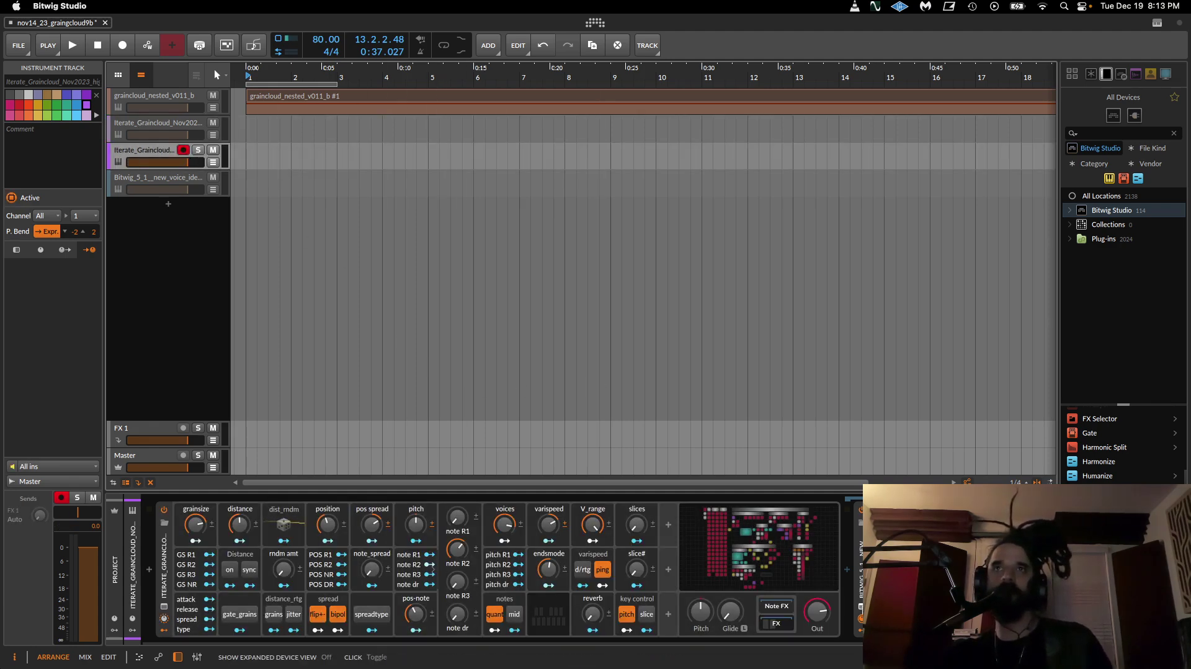
{"action": "left_click", "coordinate": [861, 607]}
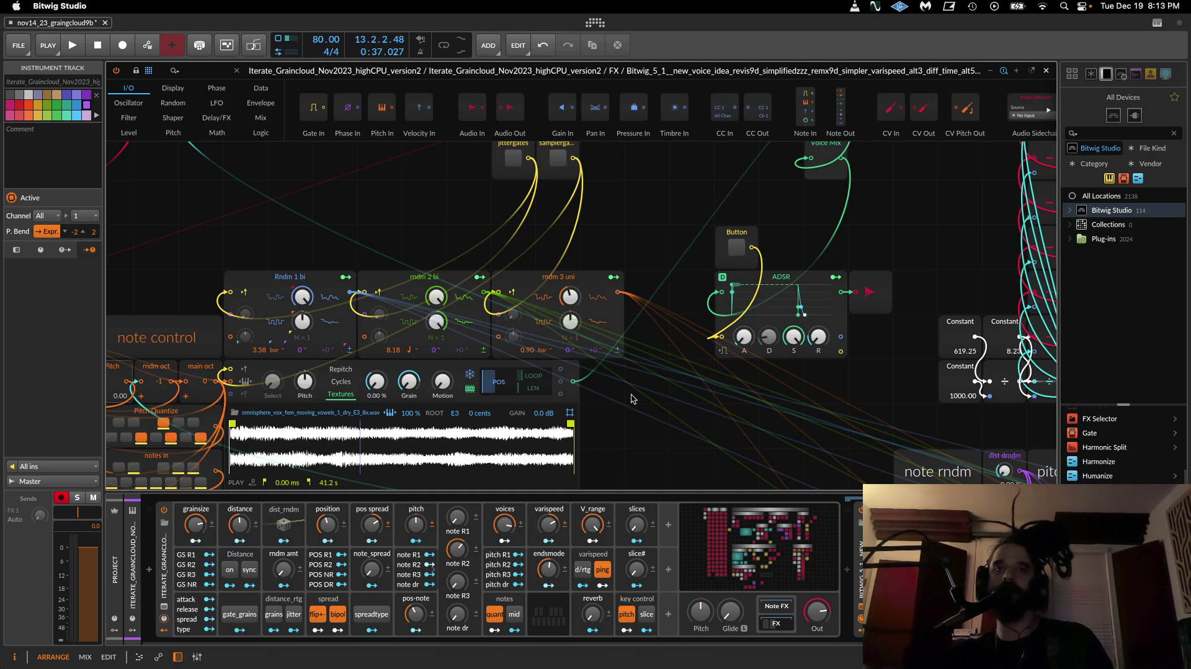
{"action": "left_click_drag", "start_coordinate": [657, 404], "coordinate": [789, 397]}
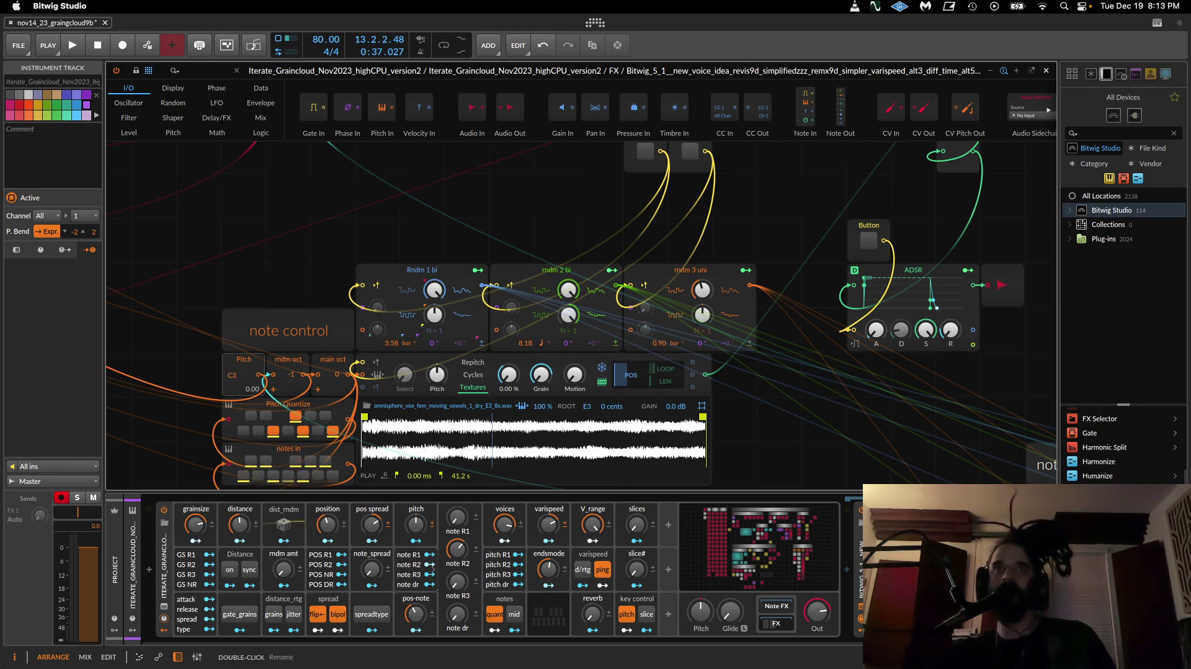
{"action": "scroll", "coordinate": [689, 589], "scroll_direction": "right", "scroll_amount": 5}
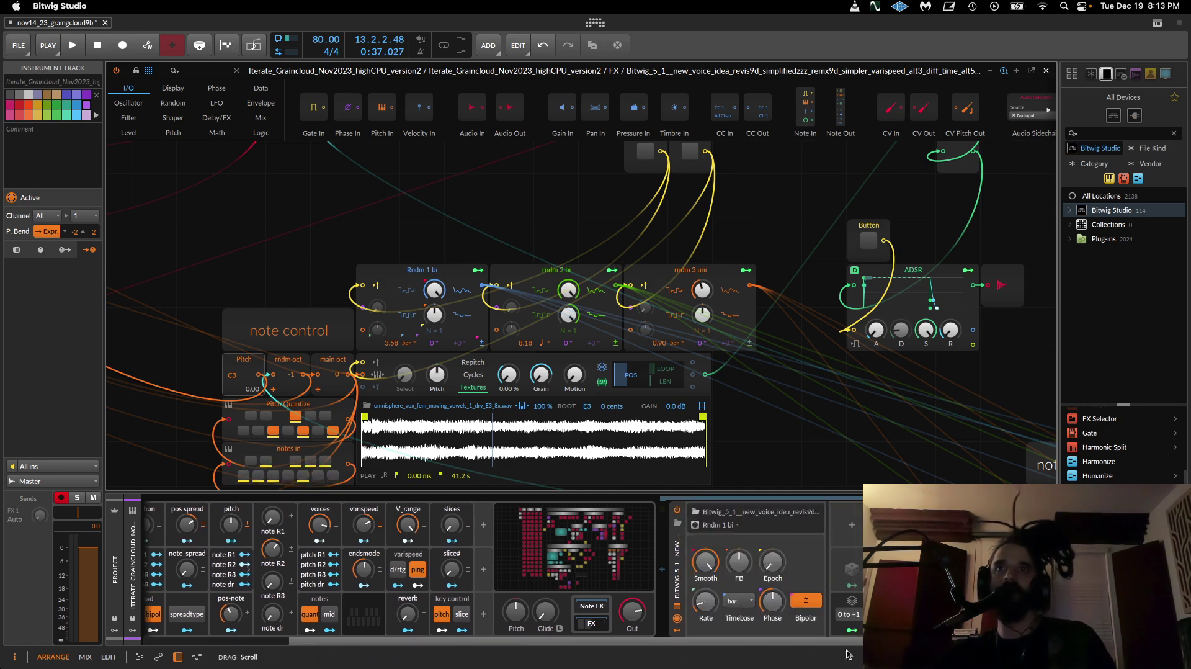
{"action": "left_click", "coordinate": [678, 546]}
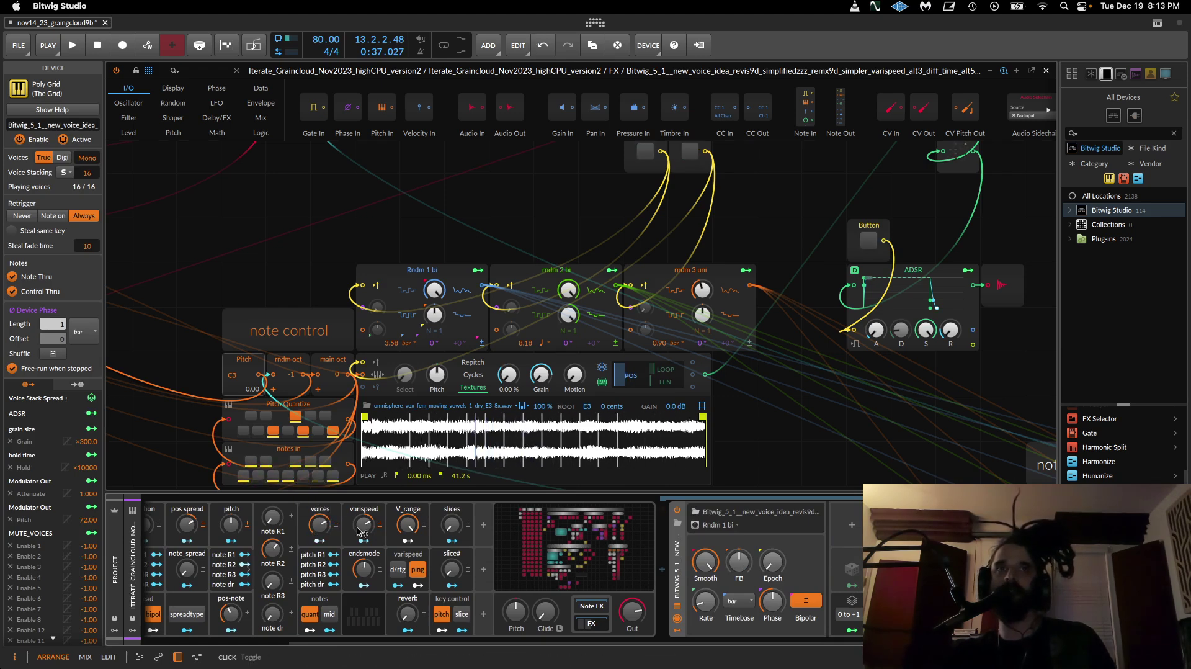
Step: Set the voices amount to about 77.5% and select the Pitch Quantize module in the note control section
{"action": "mouse_move", "coordinate": [319, 524]}
{"action": "left_mouse_down"}
{"action": "mouse_move", "coordinate": [319, 549]}
{"action": "mouse_move", "coordinate": [320, 527]}
{"action": "left_mouse_up"}
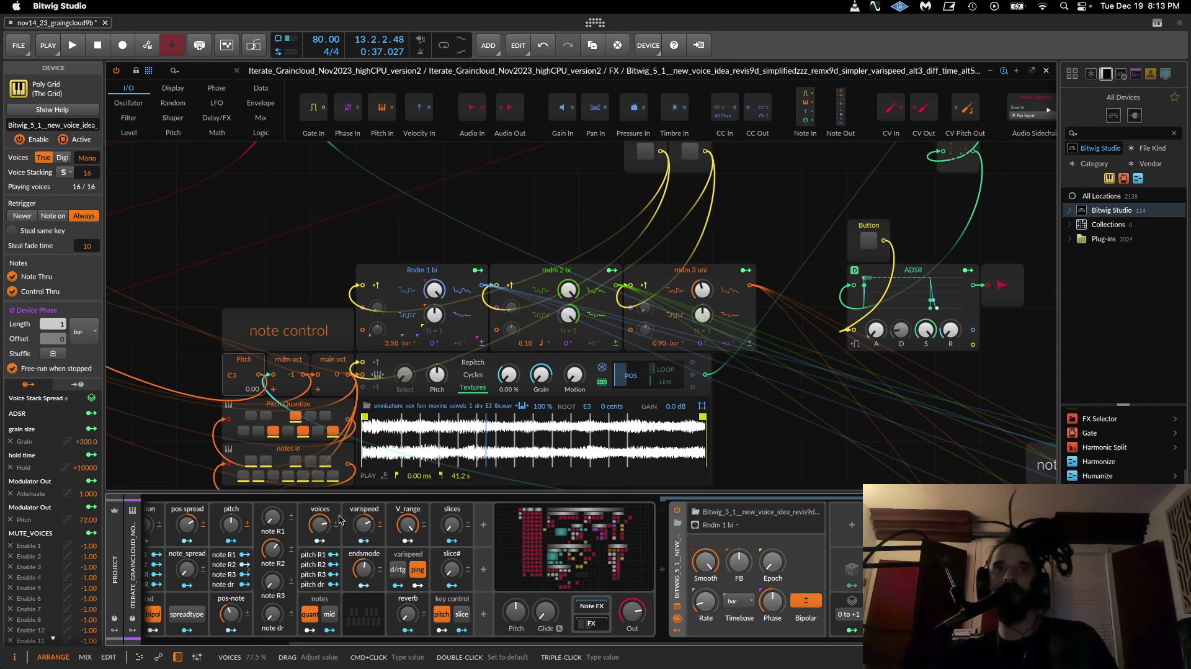
{"action": "scroll", "coordinate": [776, 434], "scroll_direction": "left", "scroll_amount": 5}
{"action": "scroll", "coordinate": [776, 434], "scroll_direction": "down", "scroll_amount": 1}
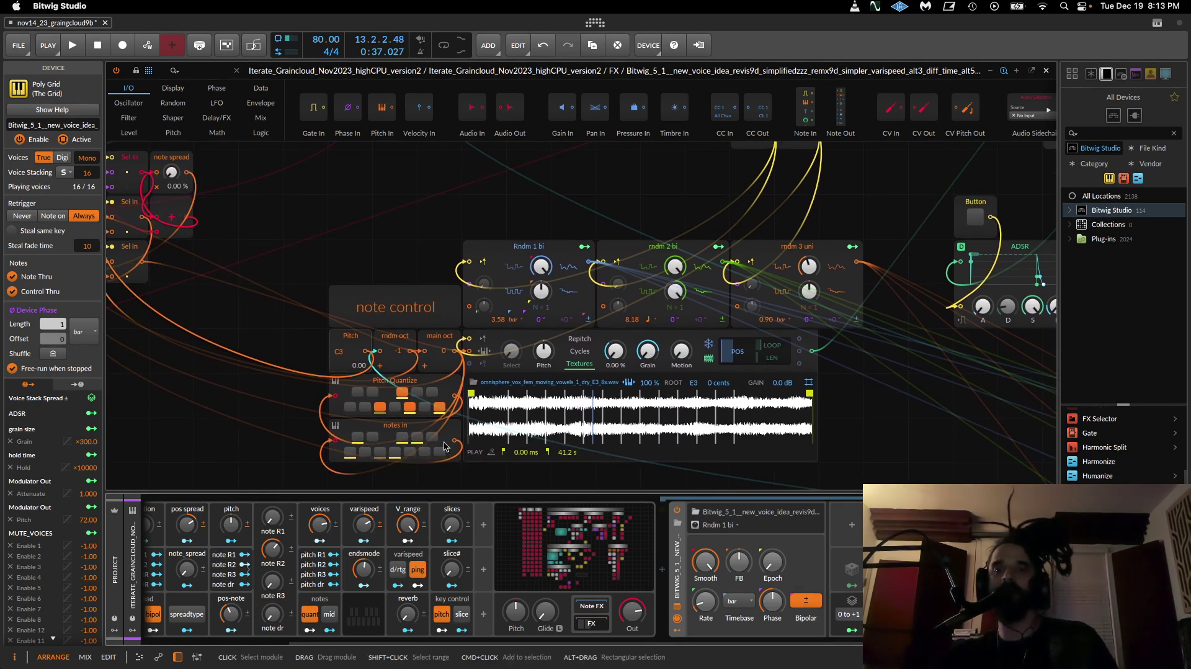
{"action": "left_click", "coordinate": [383, 381]}
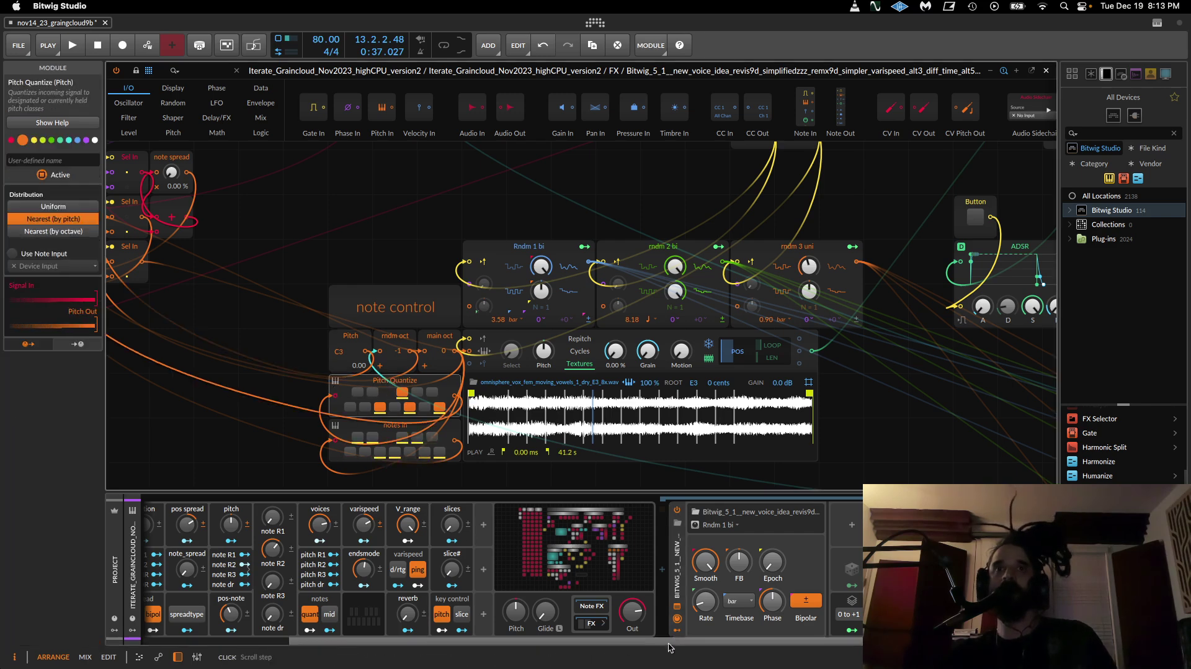
Step: Set pos-note to 0%, and try note R2 of the expanded note Macro-4 at about 92% before resetting it
{"action": "scroll", "coordinate": [527, 558], "scroll_direction": "left", "scroll_amount": 5}
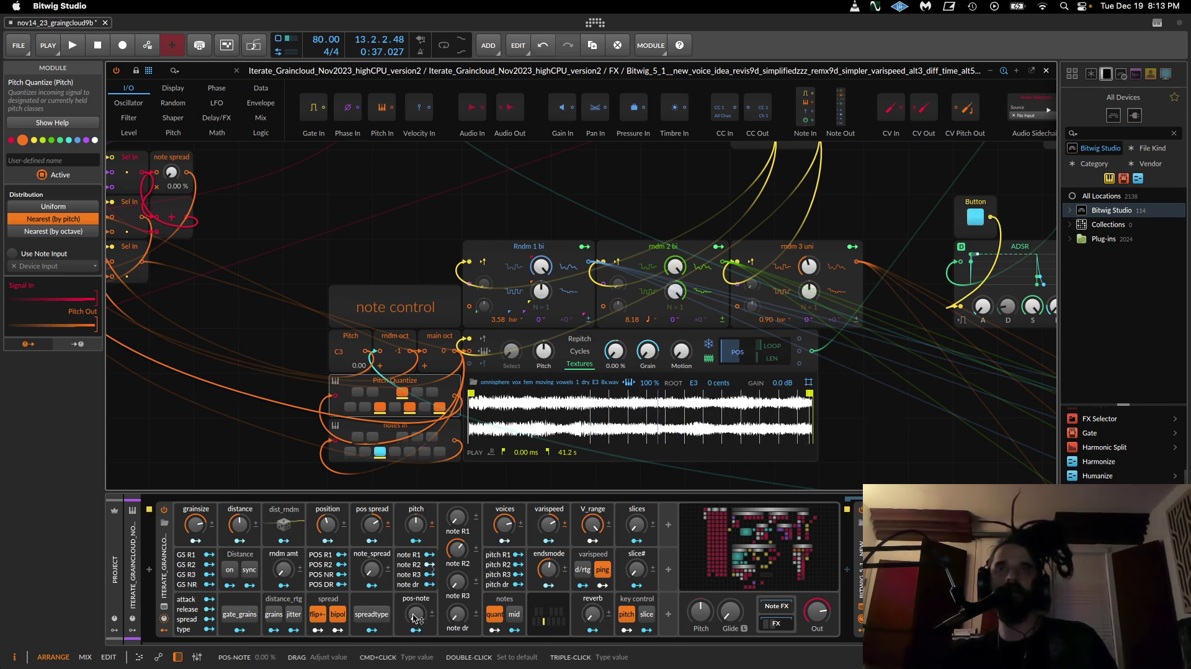
{"action": "left_click", "coordinate": [431, 561]}
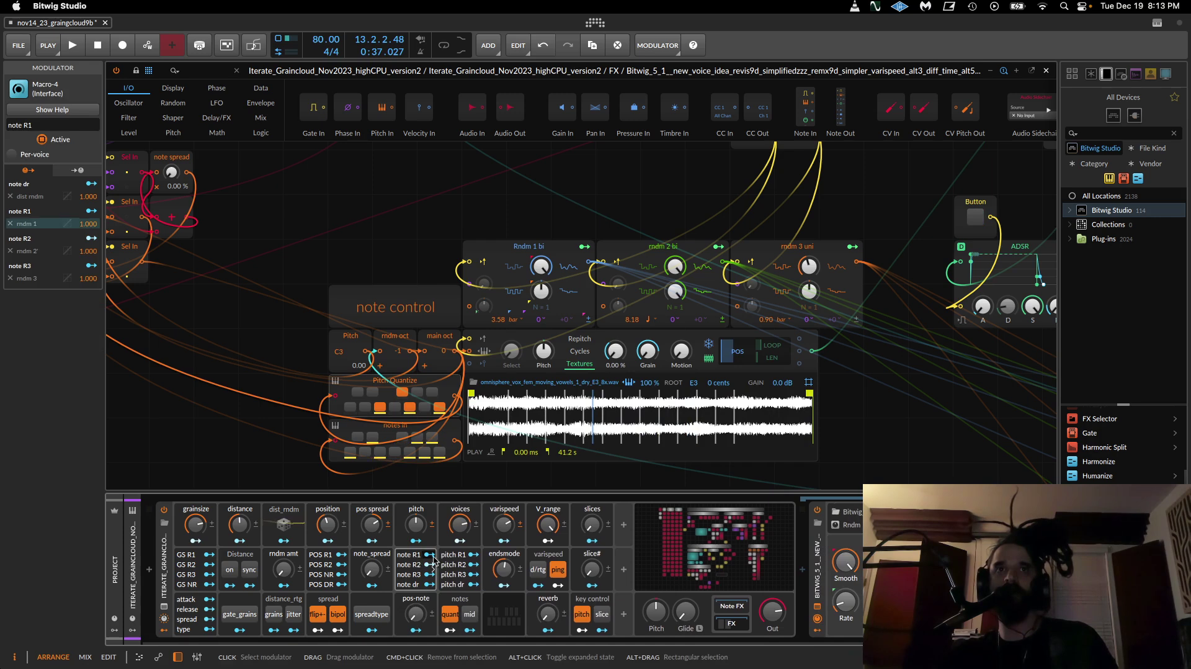
{"action": "left_click", "coordinate": [433, 567]}
{"action": "left_click_drag", "start_coordinate": [460, 554], "coordinate": [460, 536]}
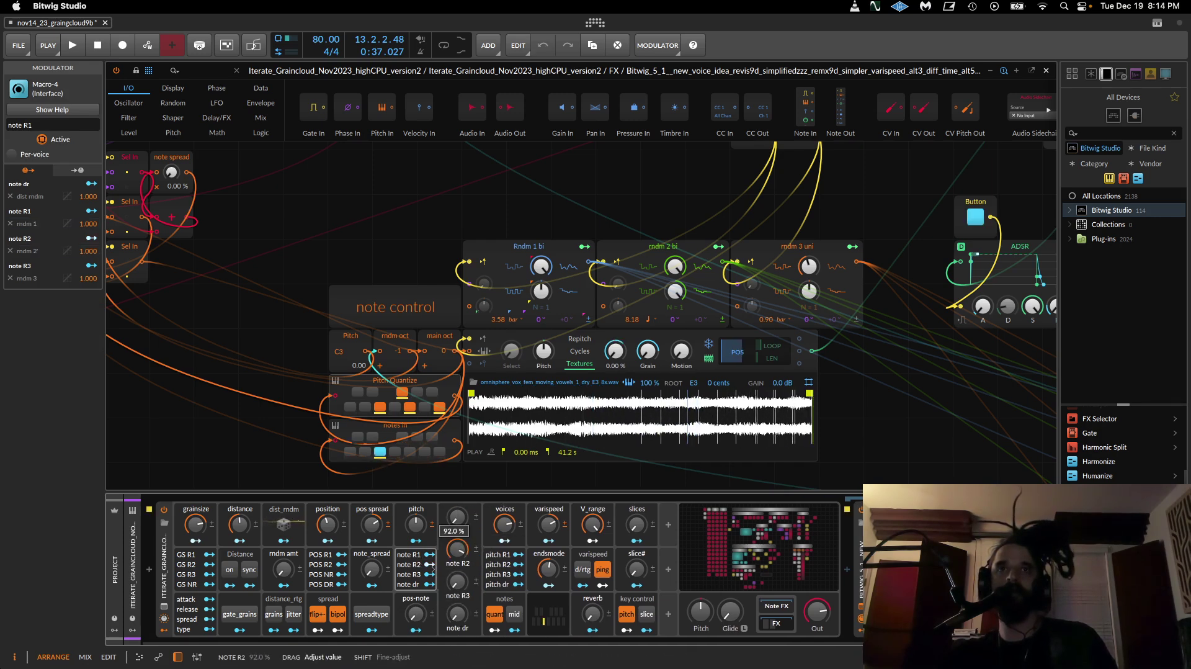
{"action": "double_click", "coordinate": [458, 549]}
Step: Try note R3 at about 58%, and readjust the varispeed and note R2 amounts
{"action": "left_click_drag", "start_coordinate": [457, 582], "coordinate": [457, 562]}
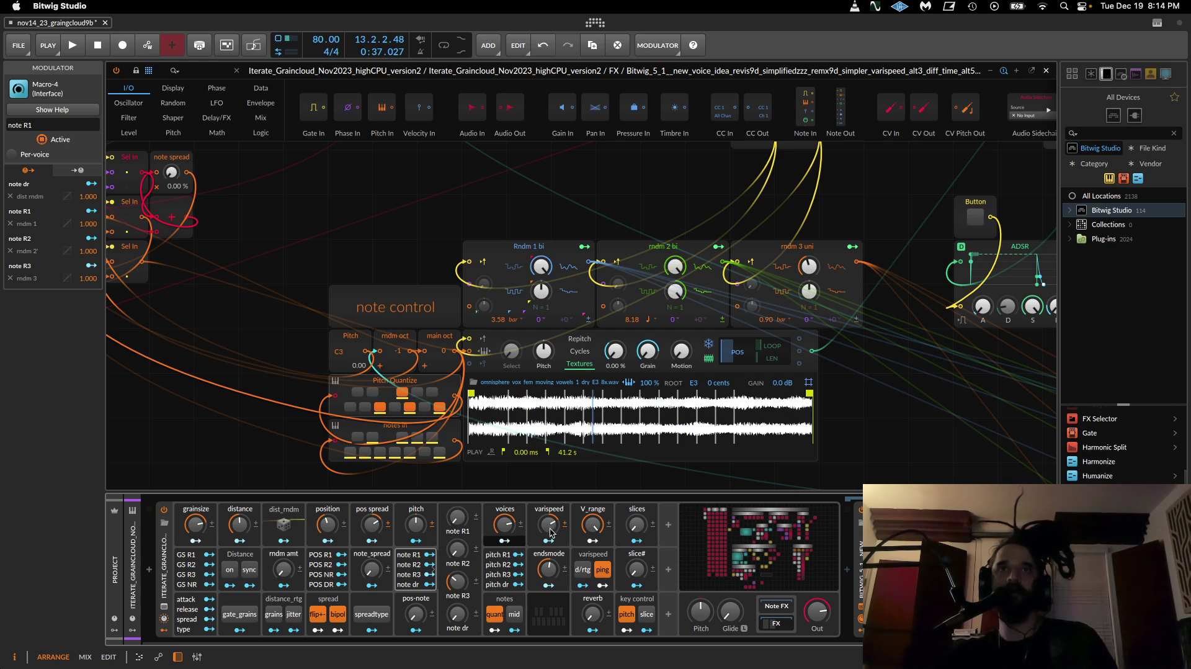
{"action": "left_click_drag", "start_coordinate": [548, 524], "coordinate": [548, 533]}
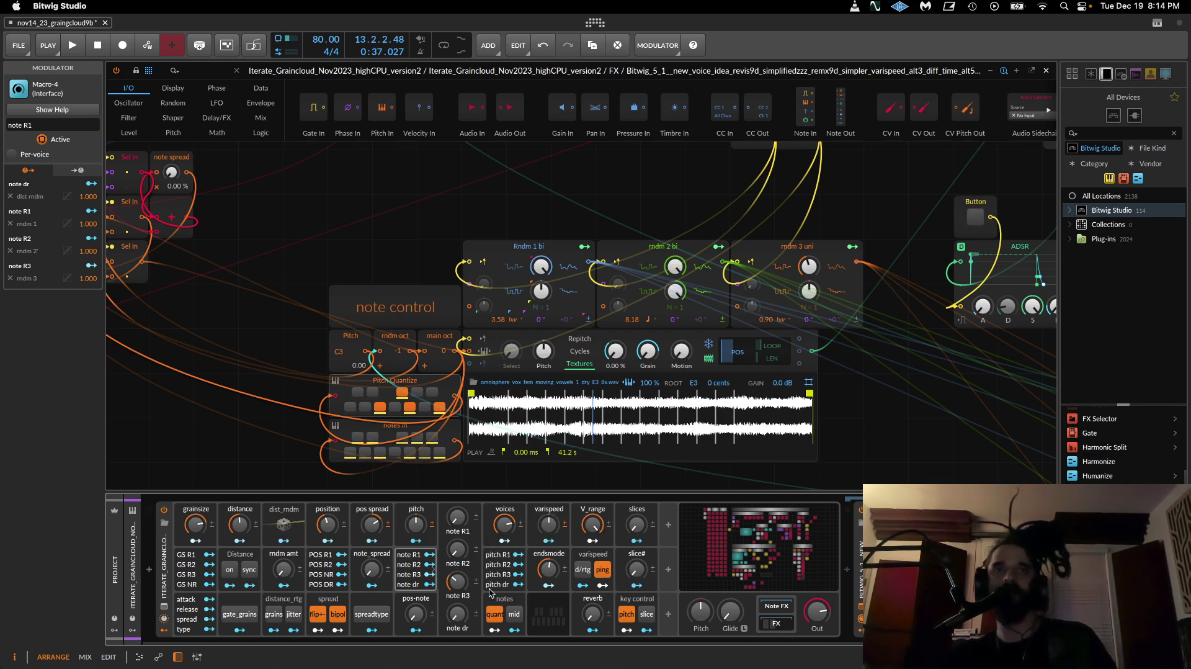
{"action": "left_click_drag", "start_coordinate": [470, 584], "coordinate": [471, 577]}
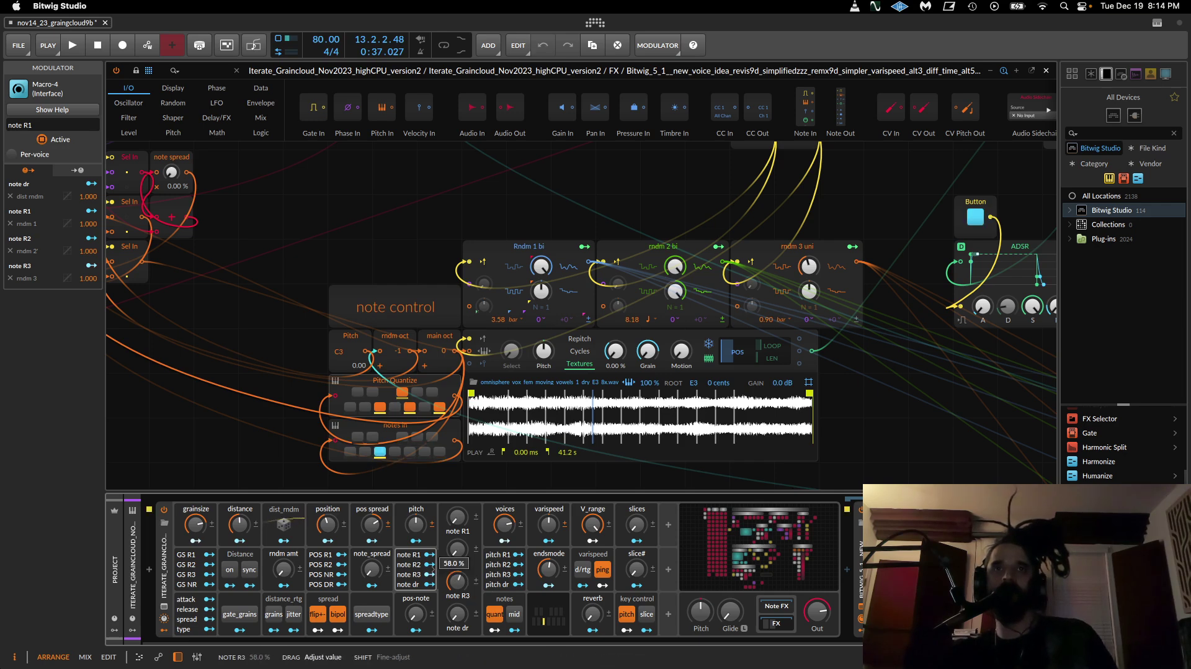
{"action": "left_click_drag", "start_coordinate": [456, 548], "coordinate": [456, 543]}
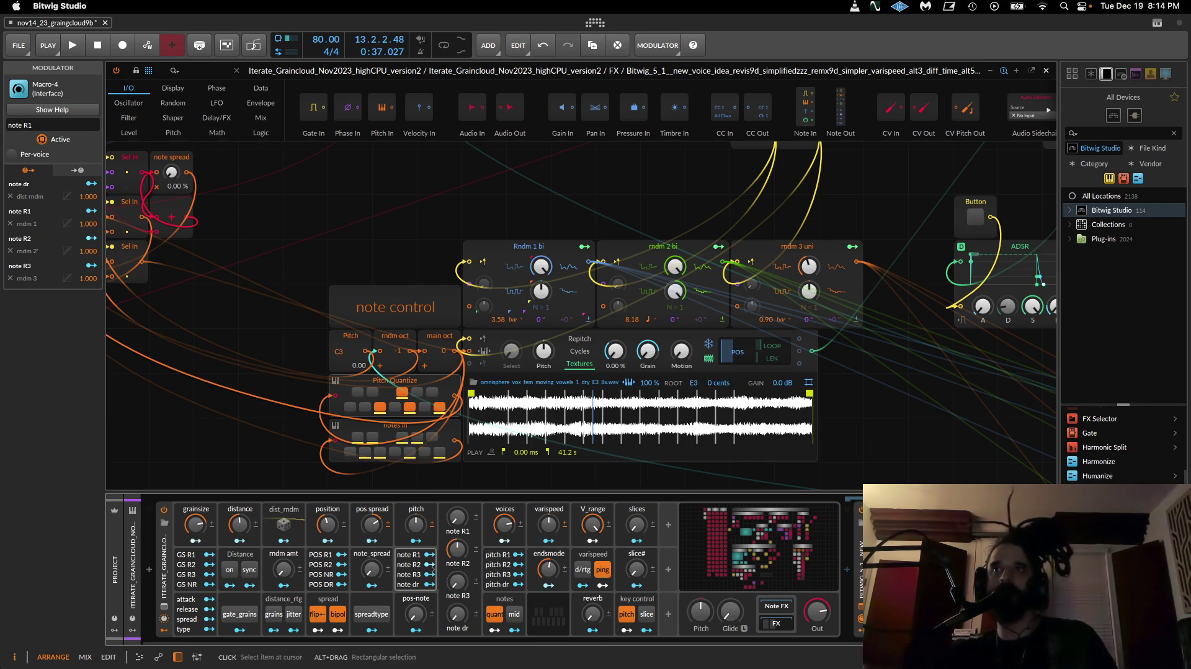
Step: Insert a Random modulator on the nested Poly Grid device and delete the surplus Random modulator
{"action": "left_click", "coordinate": [1048, 552]}
{"action": "scroll", "coordinate": [986, 434], "scroll_direction": "down", "scroll_amount": 10}
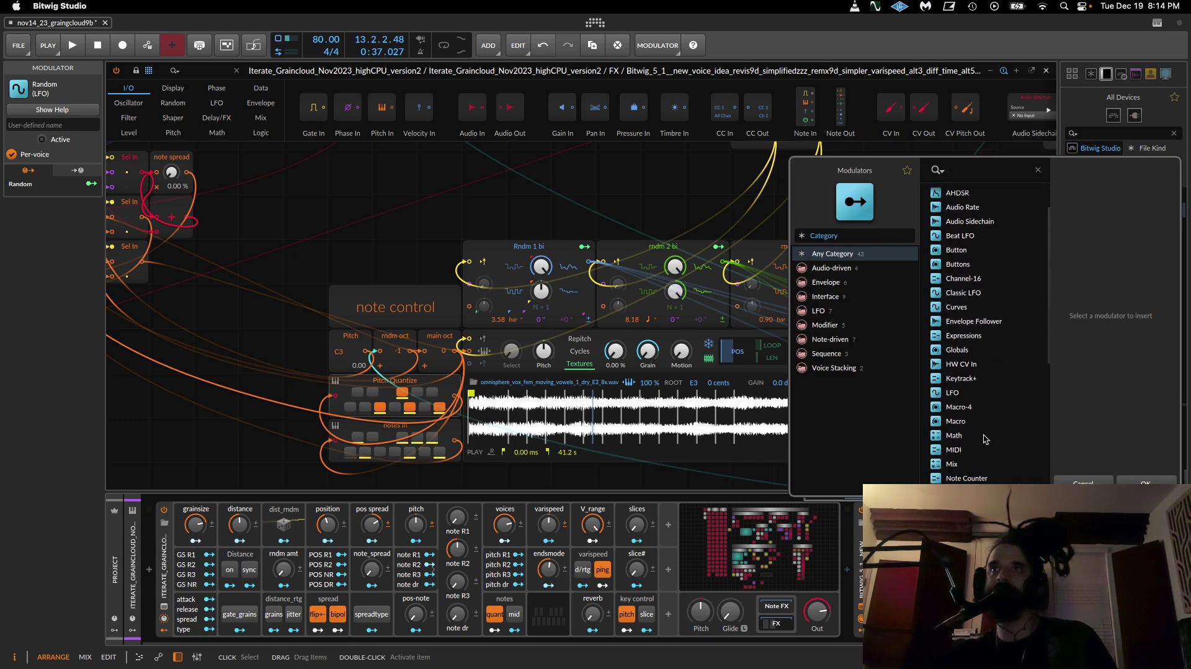
{"action": "left_click", "coordinate": [969, 424]}
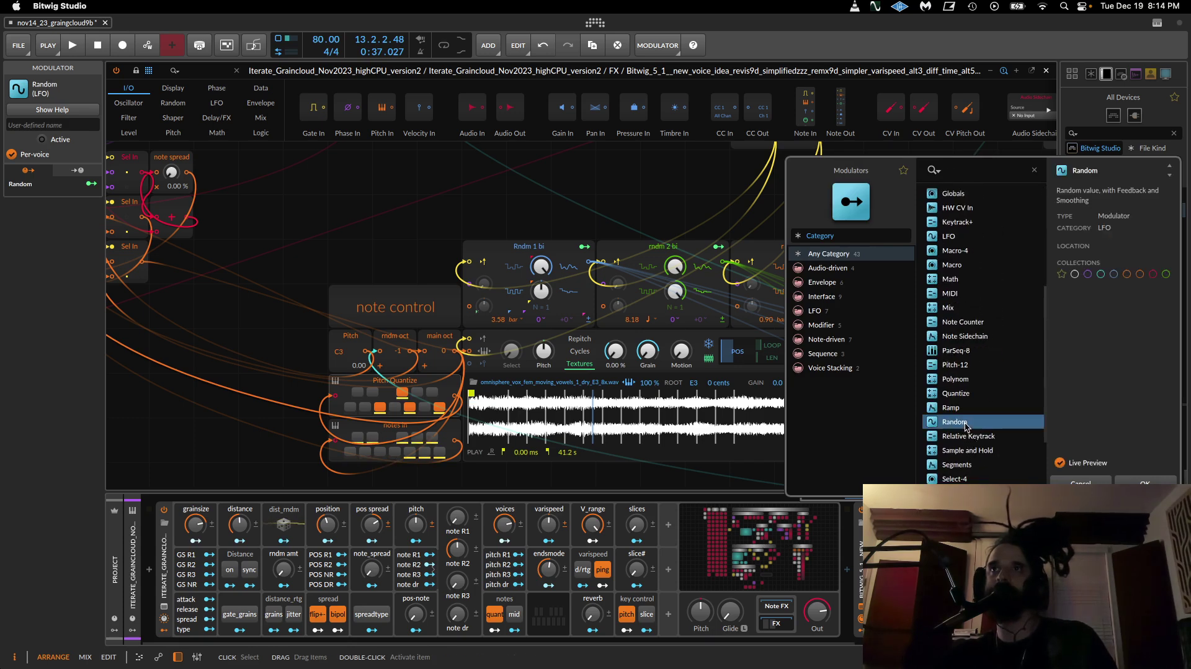
{"action": "left_click", "coordinate": [1151, 479]}
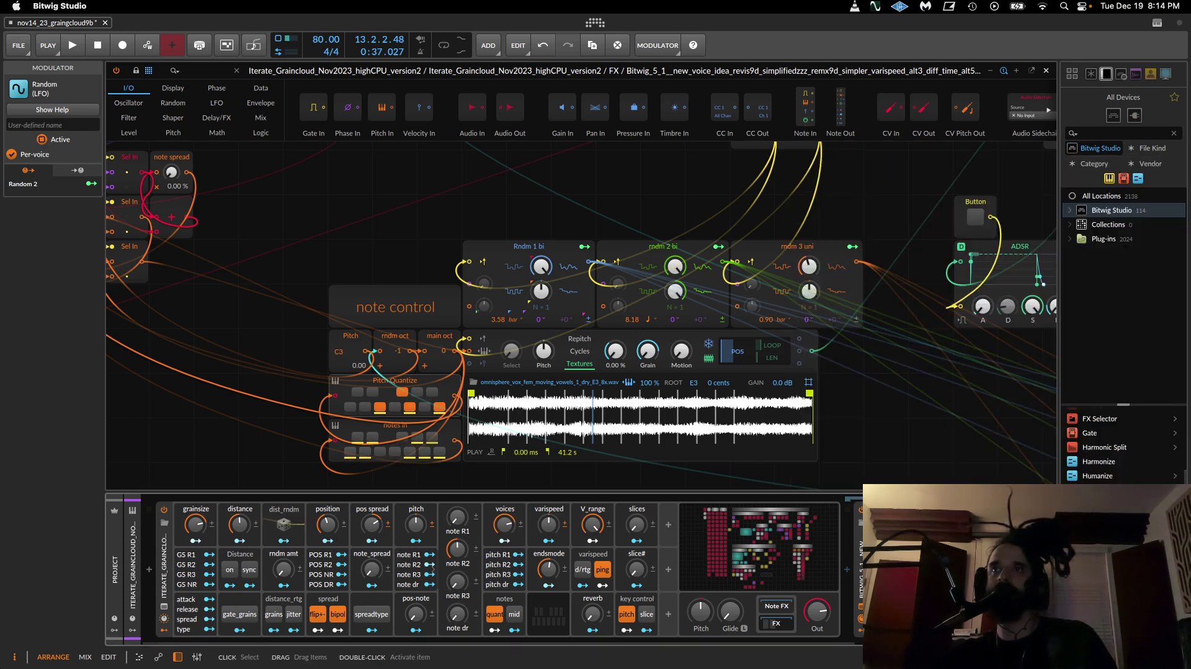
{"action": "left_click_drag", "start_coordinate": [798, 642], "coordinate": [924, 641]}
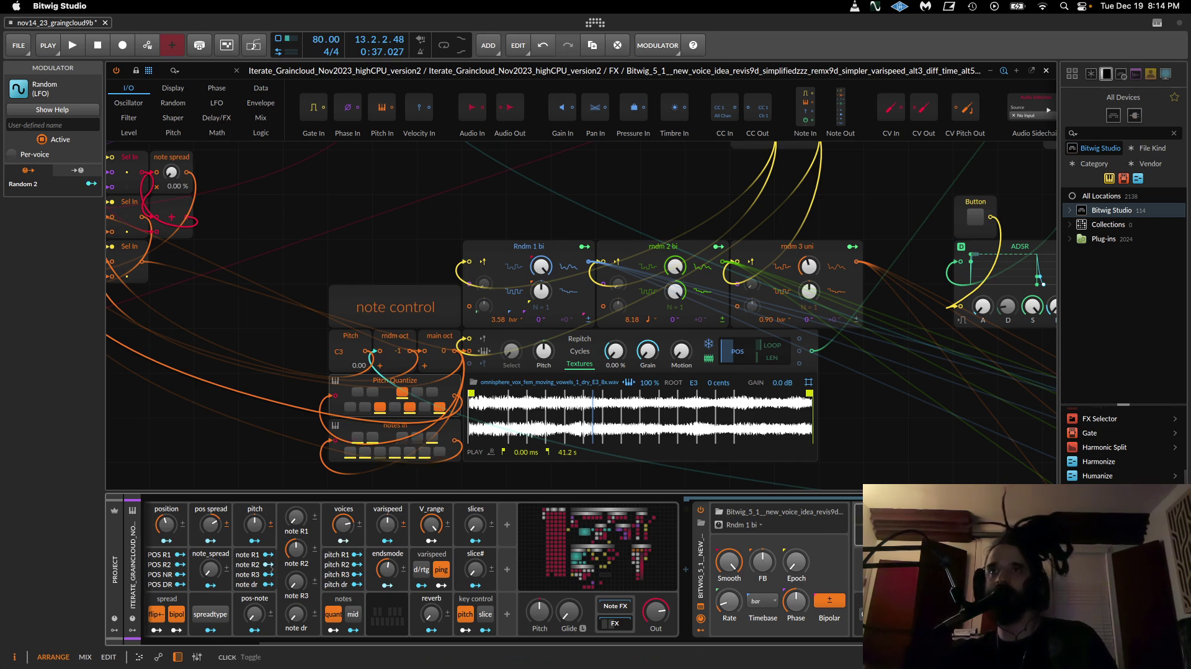
{"action": "key", "text": "Delete"}
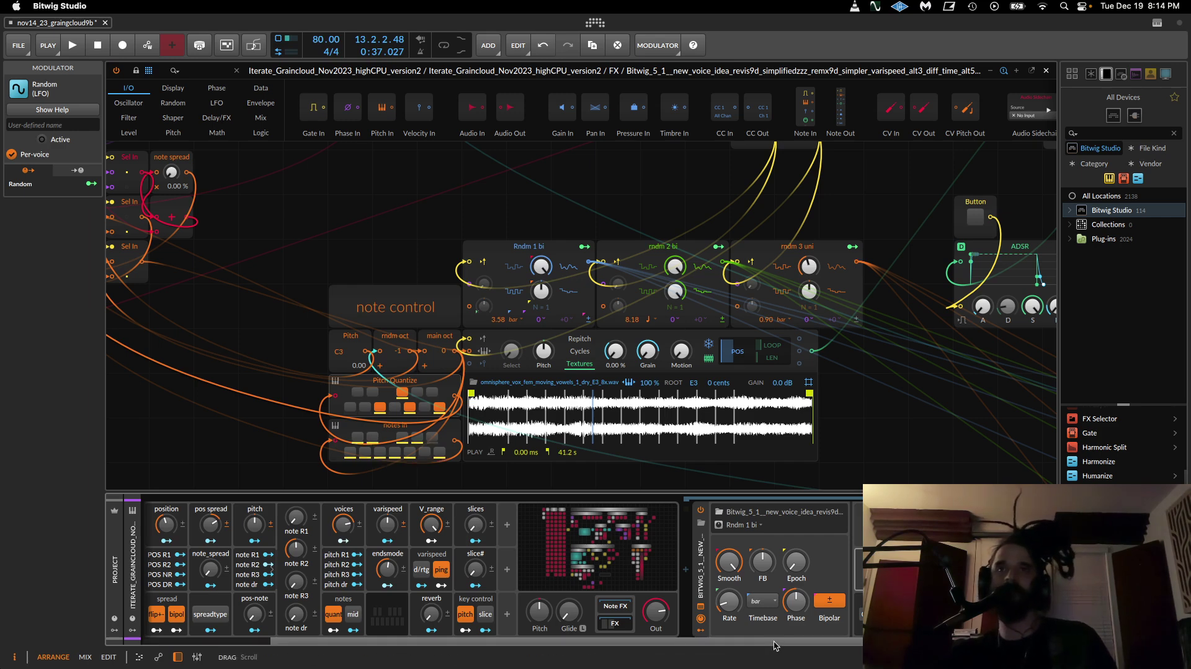
Step: Readjust the varispeed, pos-note and pos spread macros of the outer graincloud device, and try note_spread at about 65%
{"action": "left_click_drag", "start_coordinate": [769, 643], "coordinate": [603, 654]}
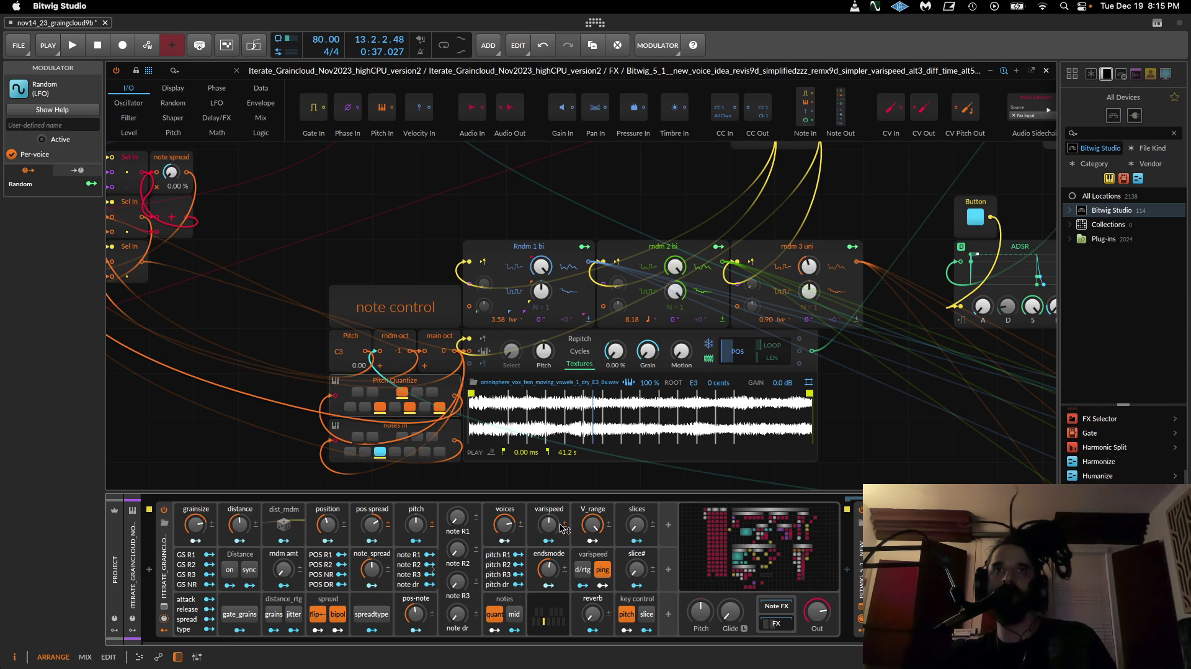
{"action": "left_click_drag", "start_coordinate": [549, 525], "coordinate": [549, 516]}
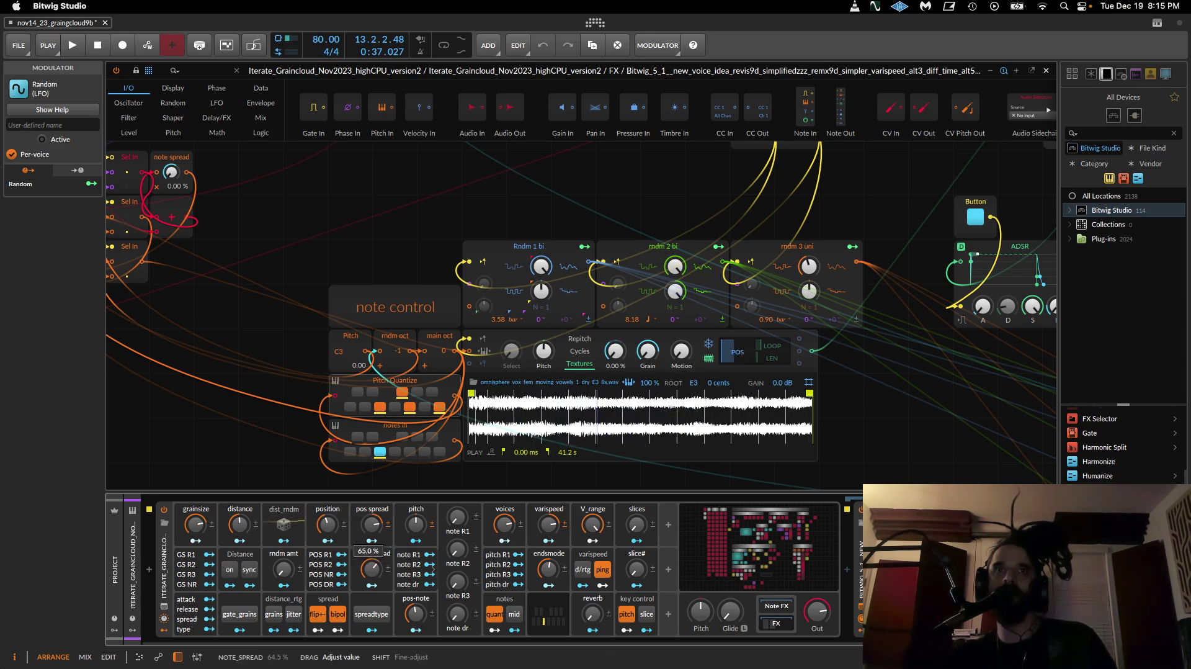
{"action": "left_click_drag", "start_coordinate": [416, 614], "coordinate": [416, 595]}
{"action": "left_click_drag", "start_coordinate": [373, 525], "coordinate": [416, 625]}
{"action": "left_click_drag", "start_coordinate": [372, 569], "coordinate": [372, 569]}
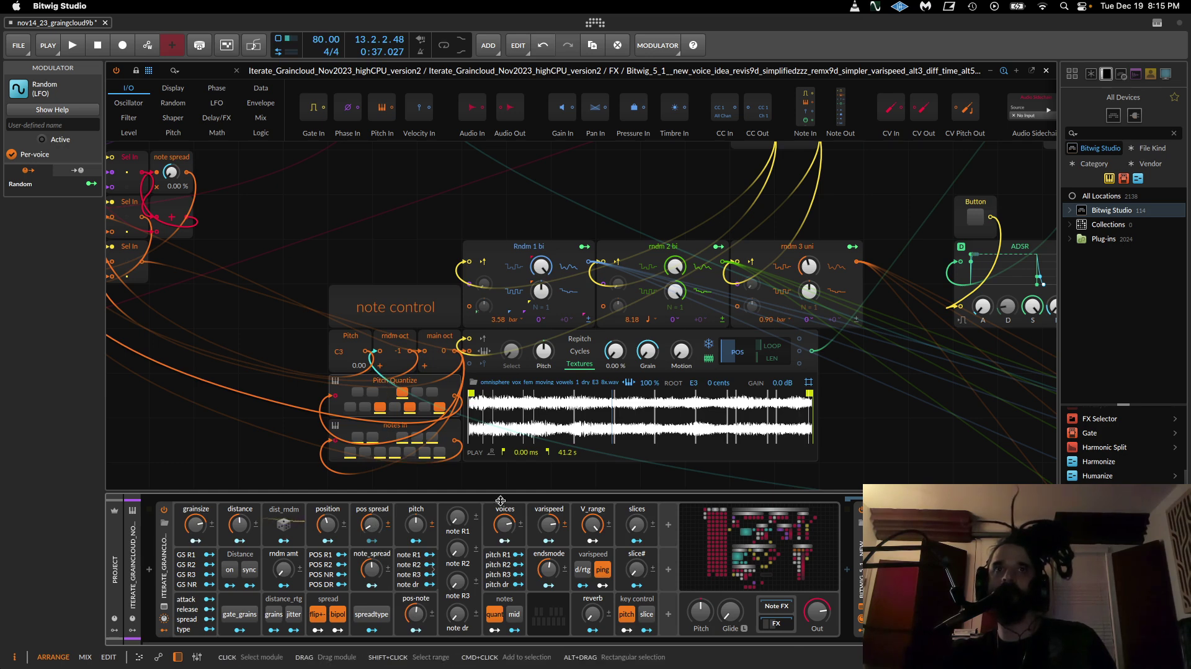
Step: Compare the pitch key control switched off and on repeatedly, leaving it enabled
{"action": "left_click", "coordinate": [627, 615]}
{"action": "left_click", "coordinate": [626, 616]}
{"action": "left_click", "coordinate": [626, 617]}
{"action": "left_click", "coordinate": [627, 616]}
{"action": "left_click", "coordinate": [627, 617]}
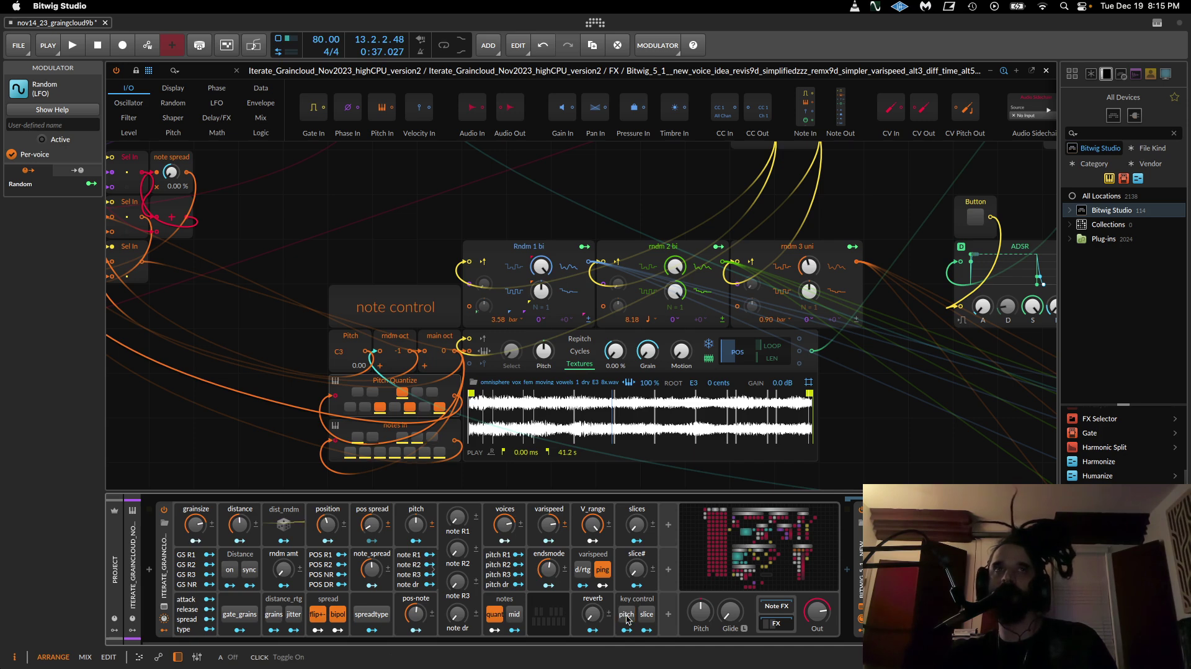
{"action": "left_click", "coordinate": [628, 617]}
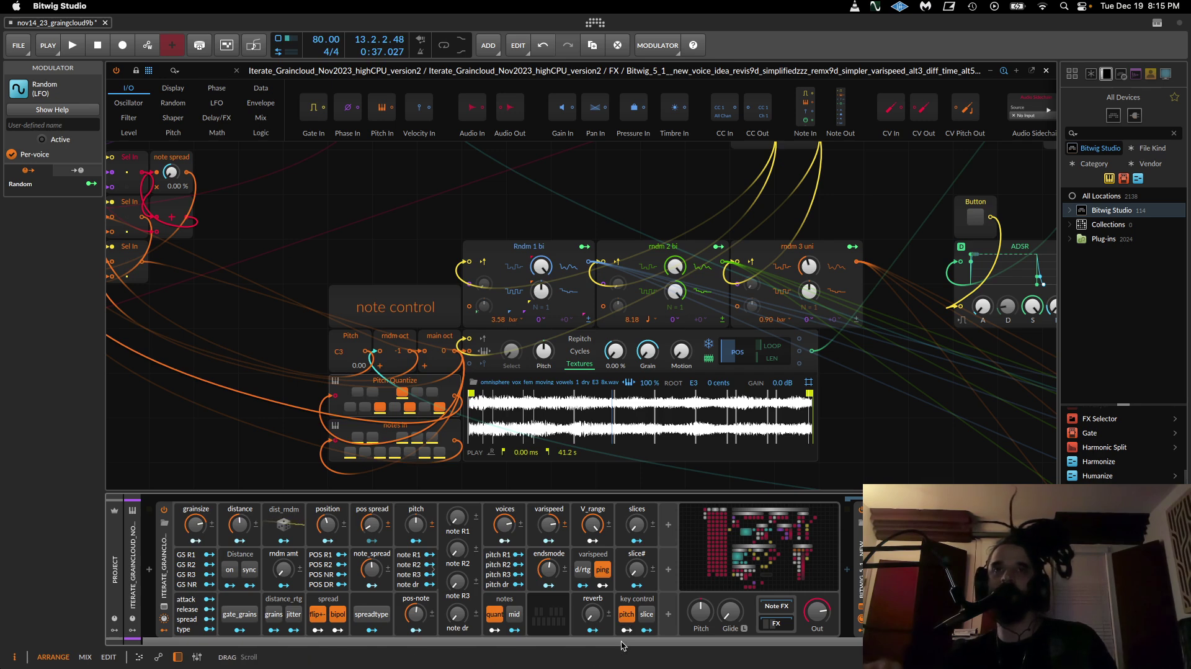
{"action": "left_click", "coordinate": [626, 616]}
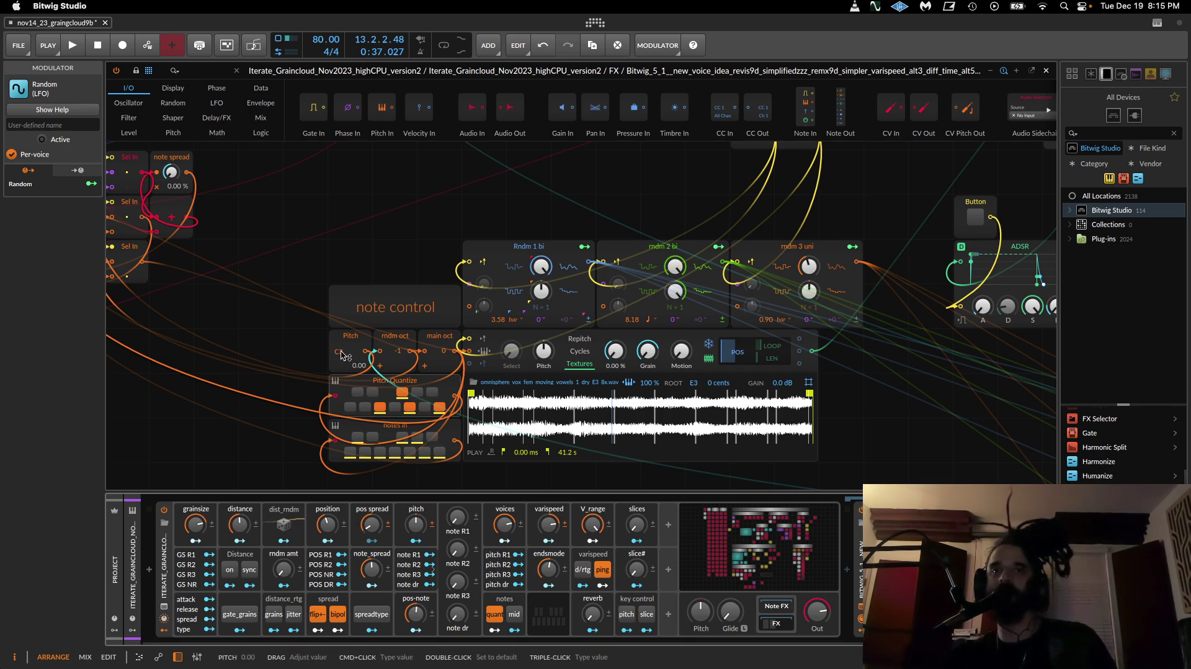
{"action": "left_click", "coordinate": [627, 614]}
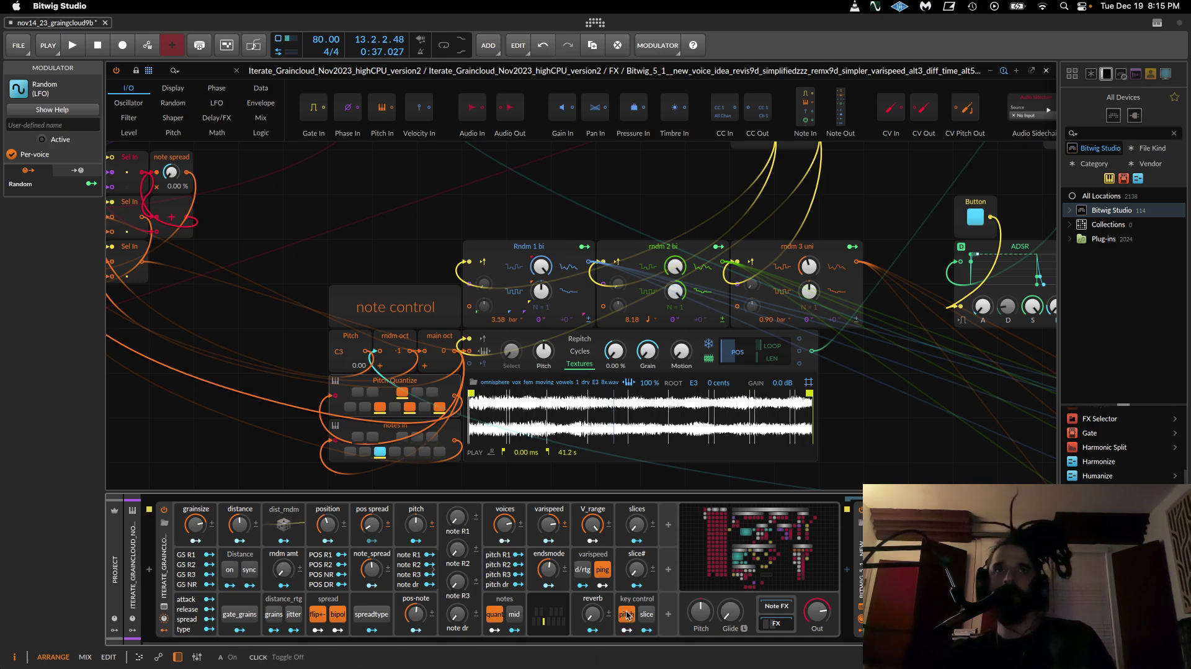
Step: Enable the mid option of the notes macro and readjust the pos-note and varispeed amounts
{"action": "left_click", "coordinate": [513, 614]}
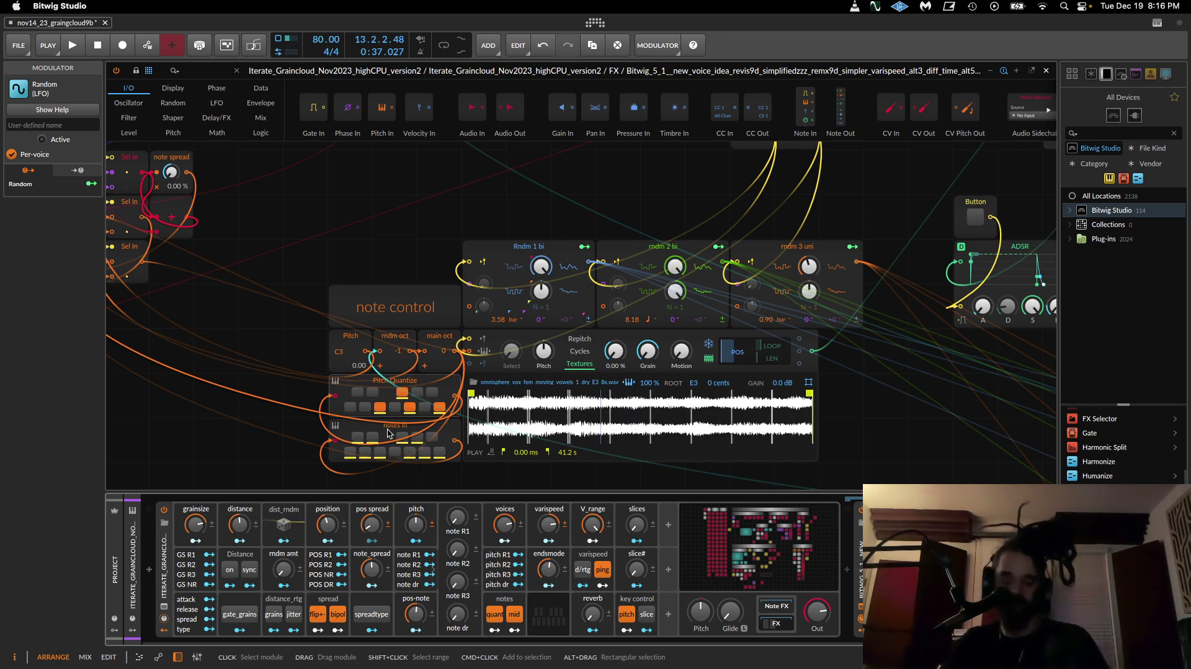
{"action": "left_click_drag", "start_coordinate": [415, 614], "coordinate": [415, 623]}
{"action": "mouse_move", "coordinate": [548, 525]}
{"action": "left_mouse_down"}
{"action": "mouse_move", "coordinate": [549, 550]}
{"action": "mouse_move", "coordinate": [554, 527]}
{"action": "left_mouse_up"}
Step: Examine the settings of the "notes in" Pitch Quantize module in the note control section
{"action": "scroll", "coordinate": [554, 527], "scroll_direction": "up", "scroll_amount": 3}
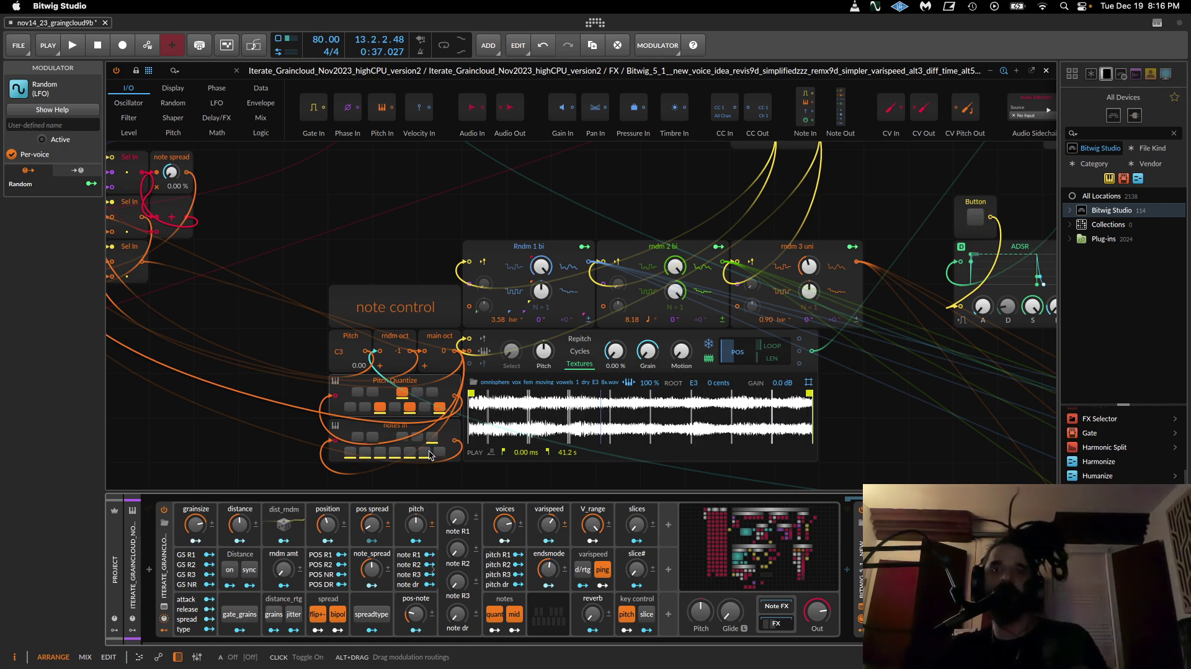
{"action": "left_click", "coordinate": [401, 425]}
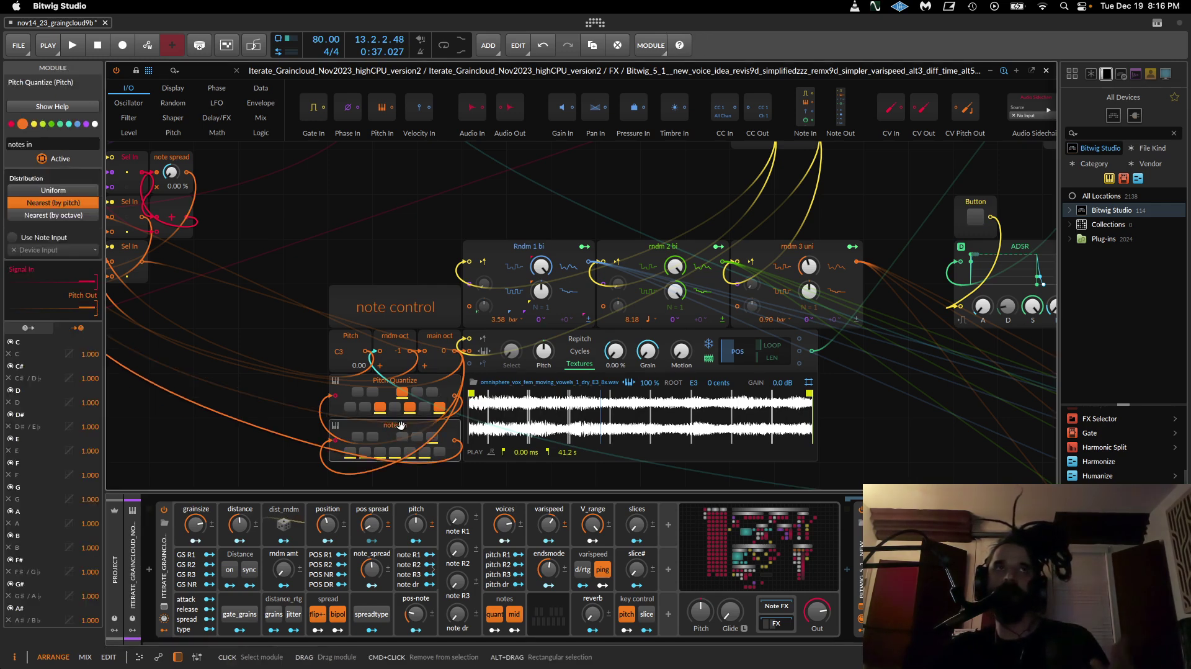
{"action": "left_click", "coordinate": [258, 310]}
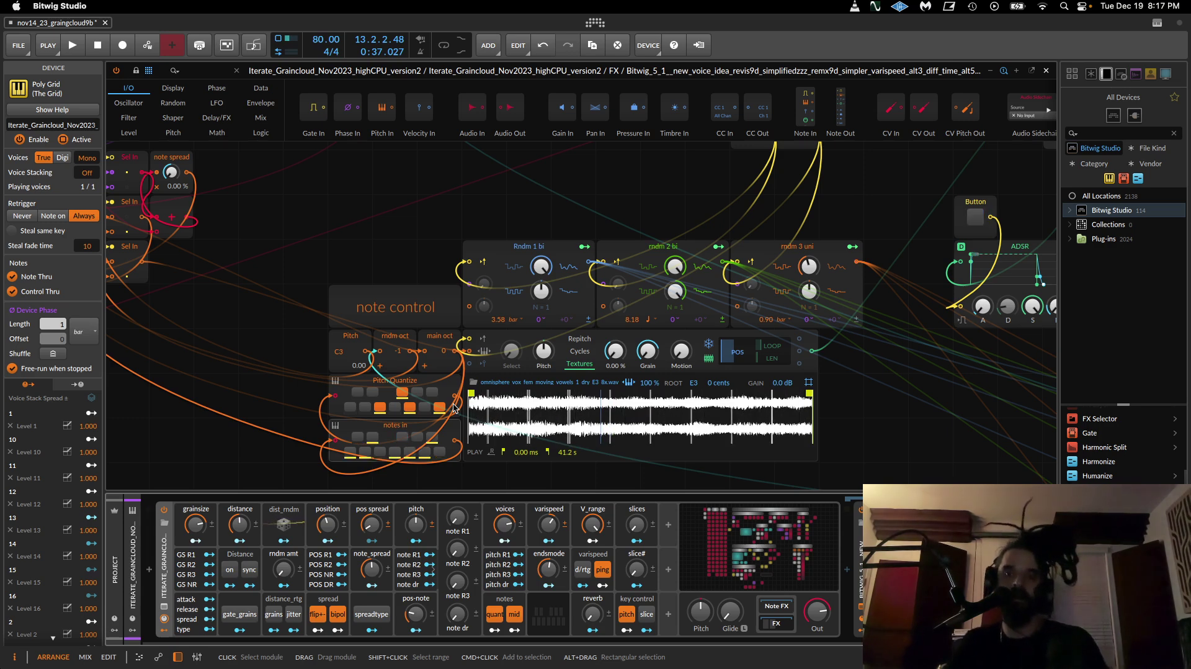
Step: Turn off the mid option of the notes macro and set varispeed to about 51%
{"action": "left_click", "coordinate": [514, 614]}
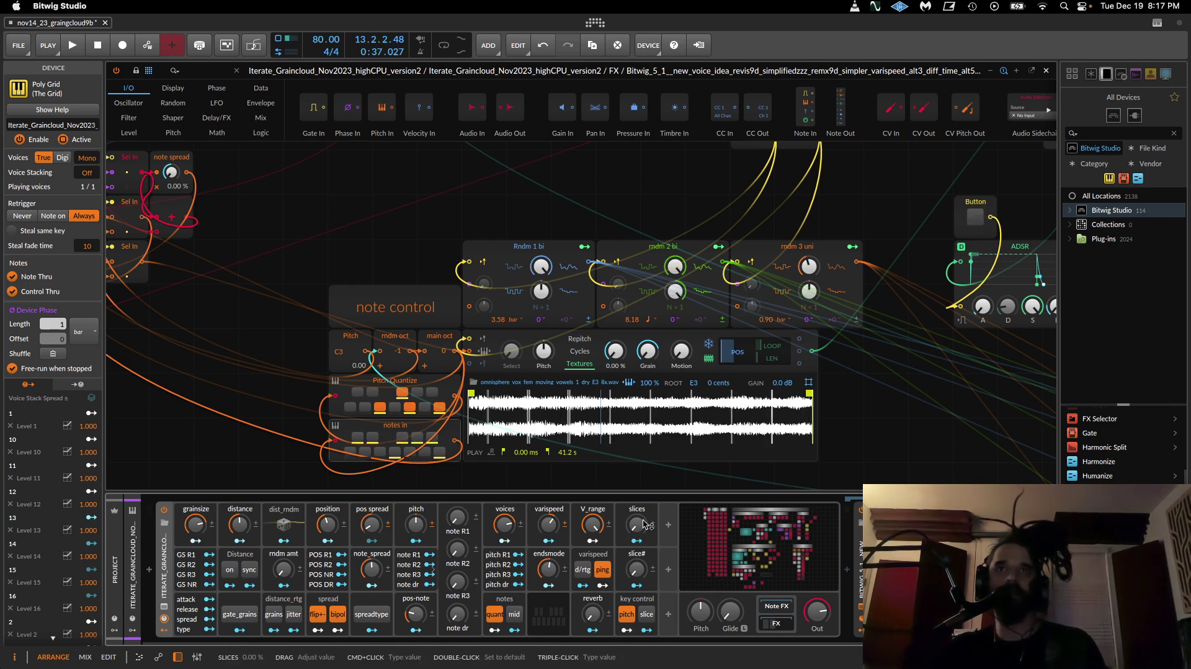
{"action": "left_click_drag", "start_coordinate": [548, 524], "coordinate": [548, 524]}
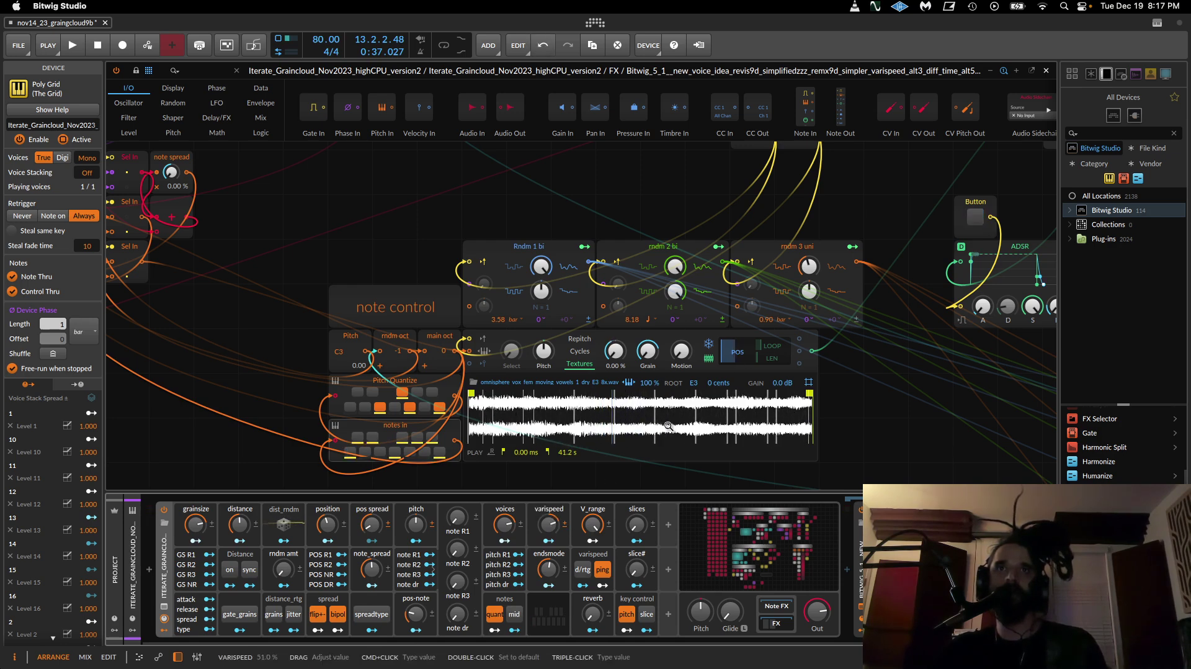
Step: Close the Grid editor, switch to the second track's graincloud instrument and open the Grid of its nested device
{"action": "left_click", "coordinate": [1046, 71]}
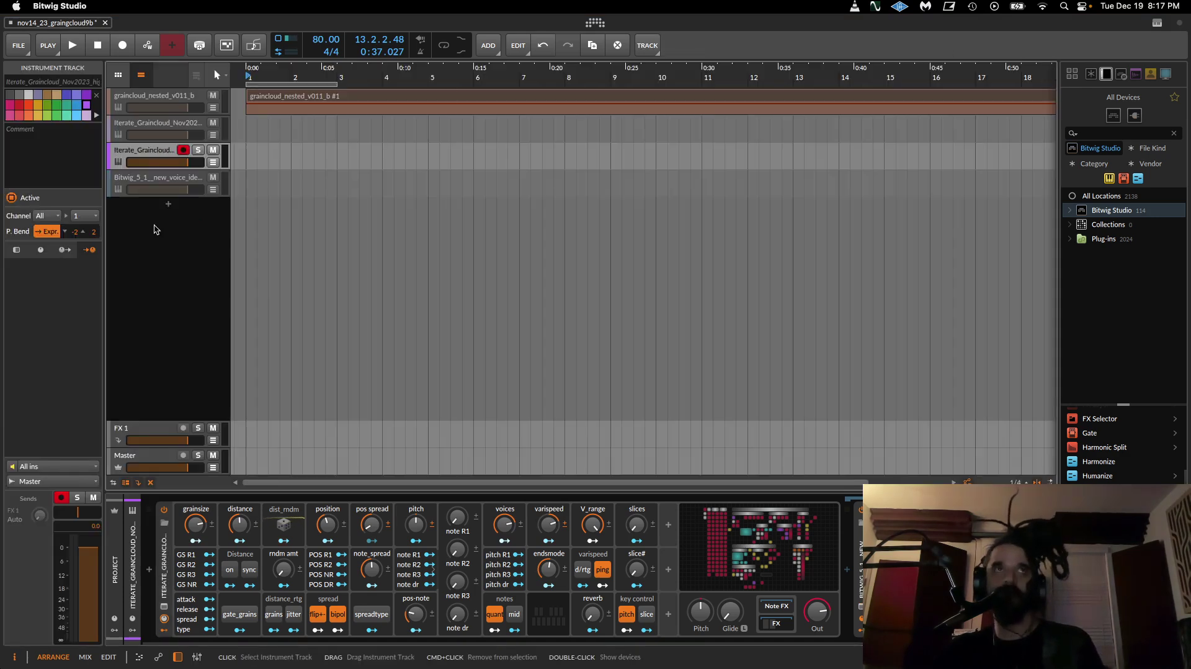
{"action": "left_click", "coordinate": [126, 141]}
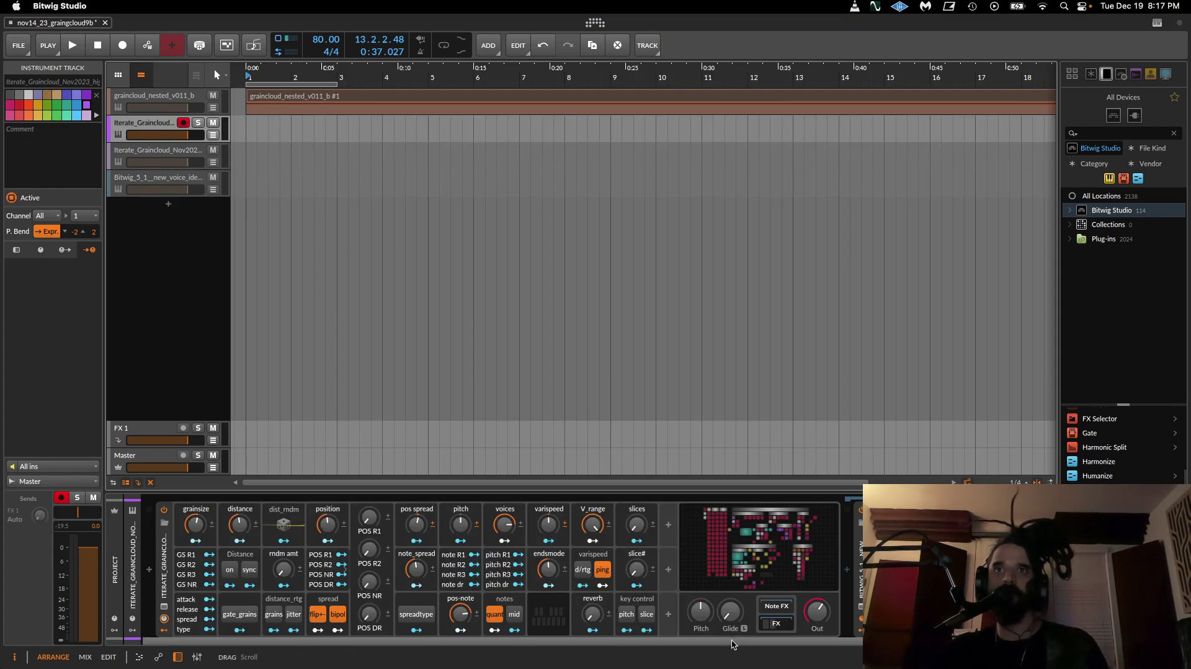
{"action": "left_click_drag", "start_coordinate": [676, 641], "coordinate": [846, 640]}
{"action": "left_click", "coordinate": [648, 606]}
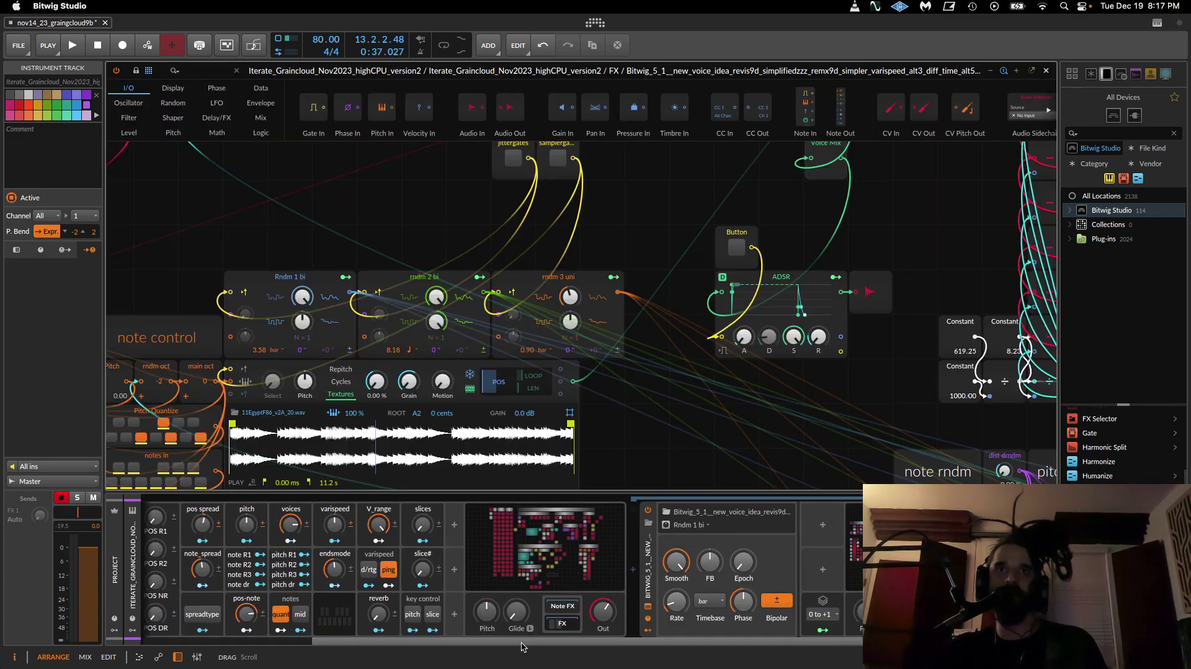
Step: Enable the slice key control on the outer device, and try slices at 19.5% before raising it to about 53.5%
{"action": "left_click_drag", "start_coordinate": [521, 643], "coordinate": [372, 643]}
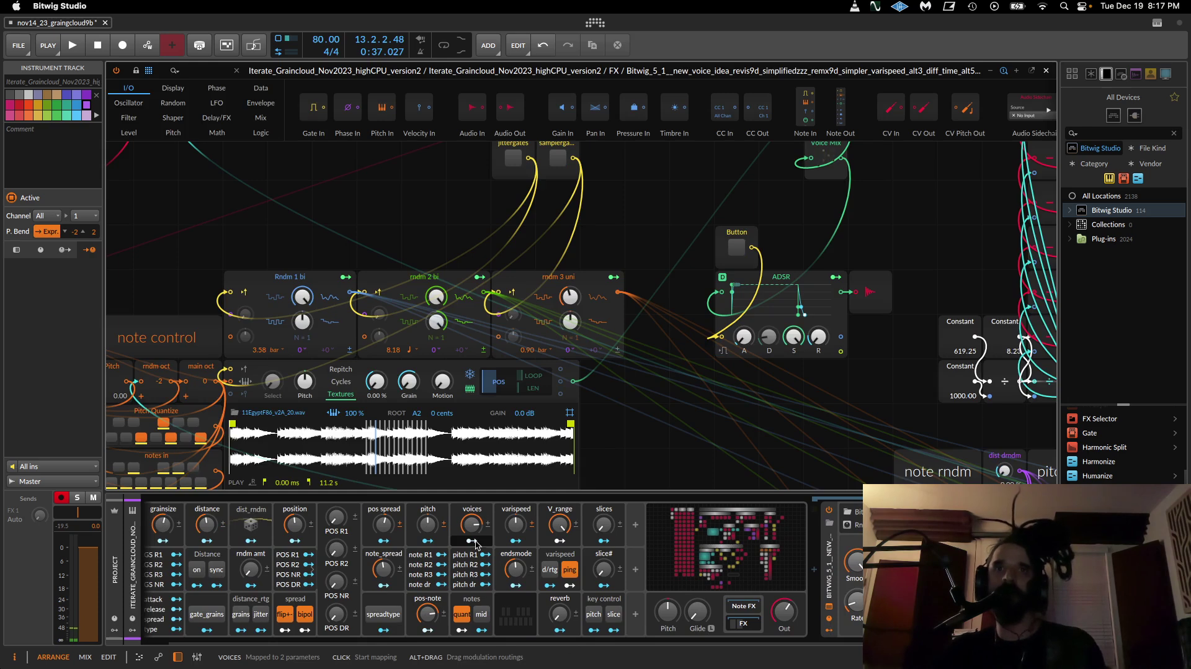
{"action": "left_click_drag", "start_coordinate": [604, 524], "coordinate": [612, 534]}
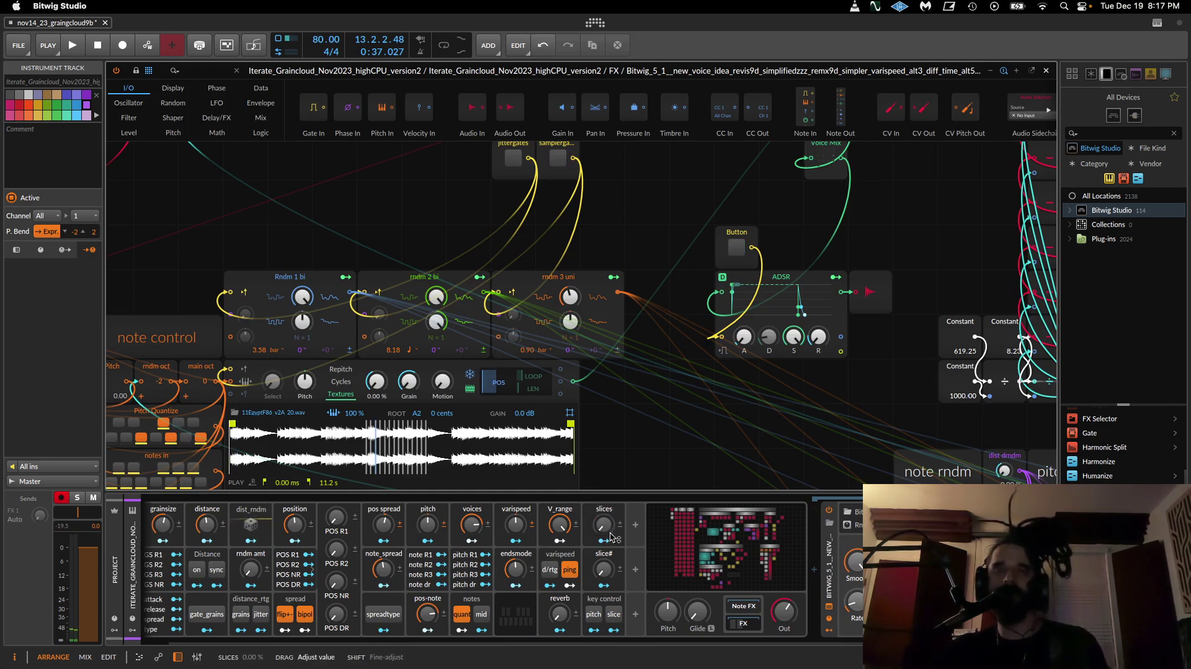
{"action": "left_click", "coordinate": [613, 615]}
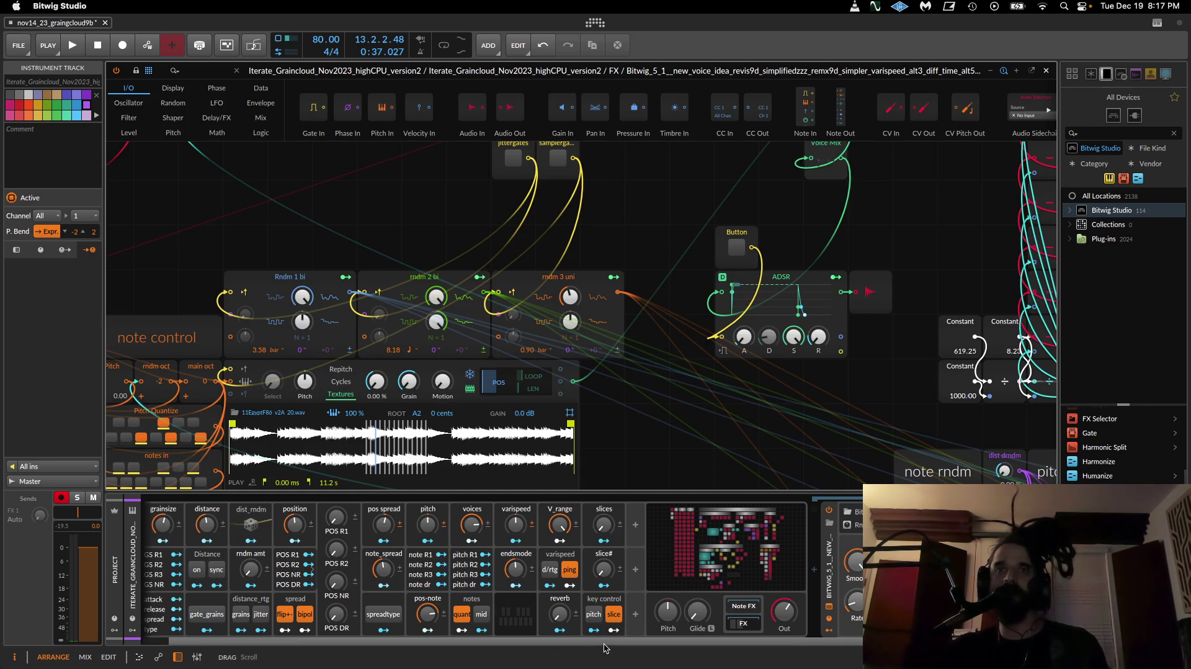
{"action": "left_click_drag", "start_coordinate": [603, 643], "coordinate": [503, 643]}
{"action": "mouse_move", "coordinate": [635, 524]}
{"action": "left_mouse_down"}
{"action": "mouse_move", "coordinate": [636, 539]}
{"action": "mouse_move", "coordinate": [638, 526]}
{"action": "left_mouse_up"}
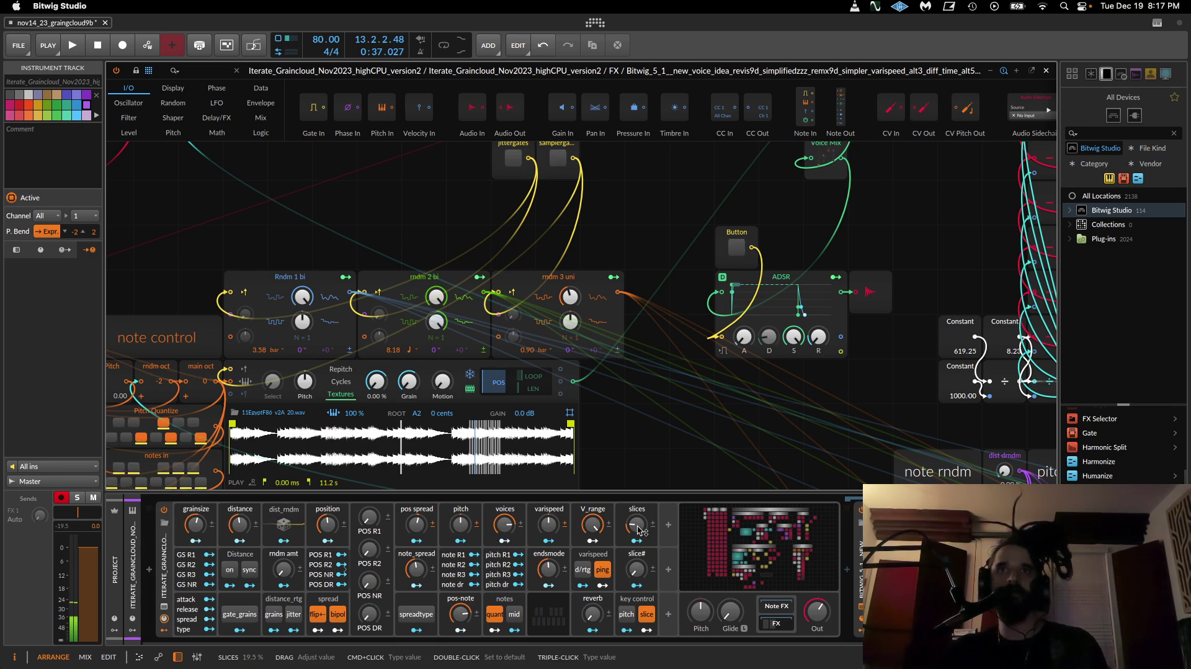
{"action": "left_click_drag", "start_coordinate": [635, 524], "coordinate": [636, 505]}
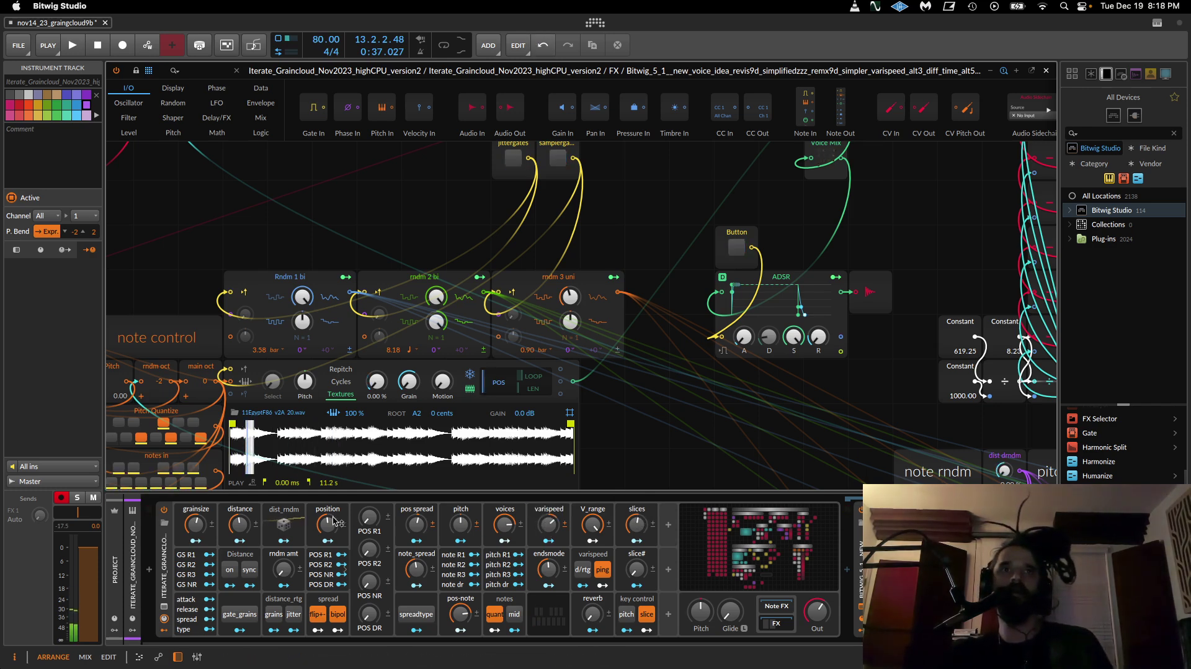
Step: Raise pos spread, turn off the slice key control, and try varispeed higher before lowering it
{"action": "left_click_drag", "start_coordinate": [416, 525], "coordinate": [416, 504]}
{"action": "left_click_drag", "start_coordinate": [549, 524], "coordinate": [549, 512]}
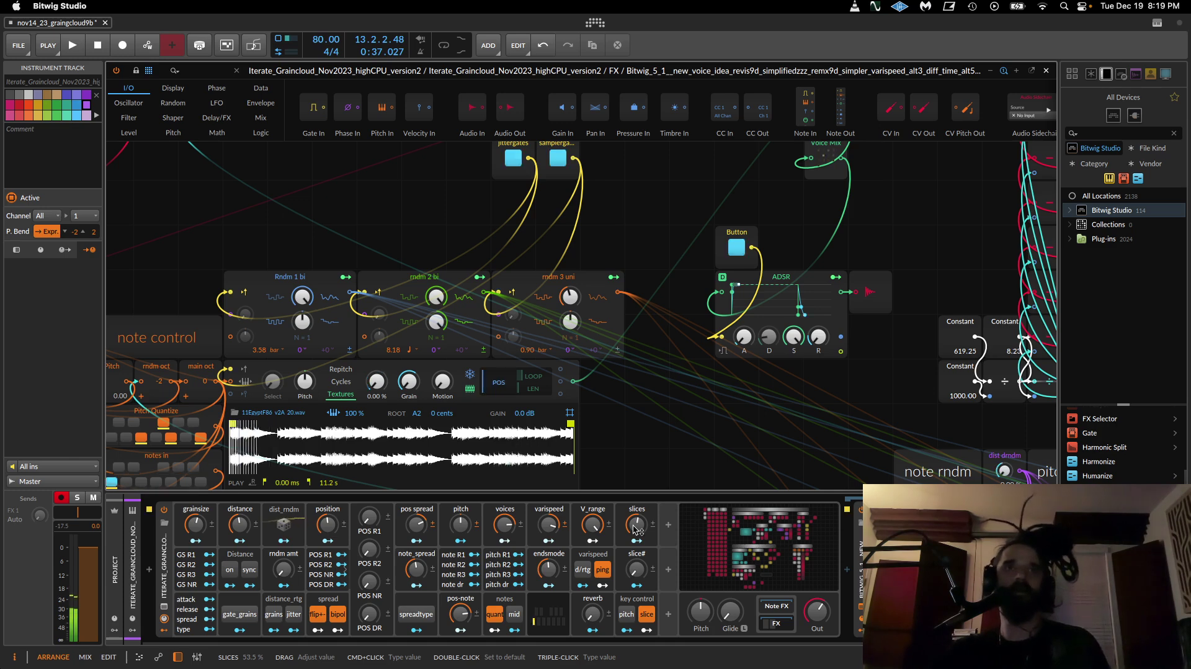
{"action": "left_click", "coordinate": [647, 614]}
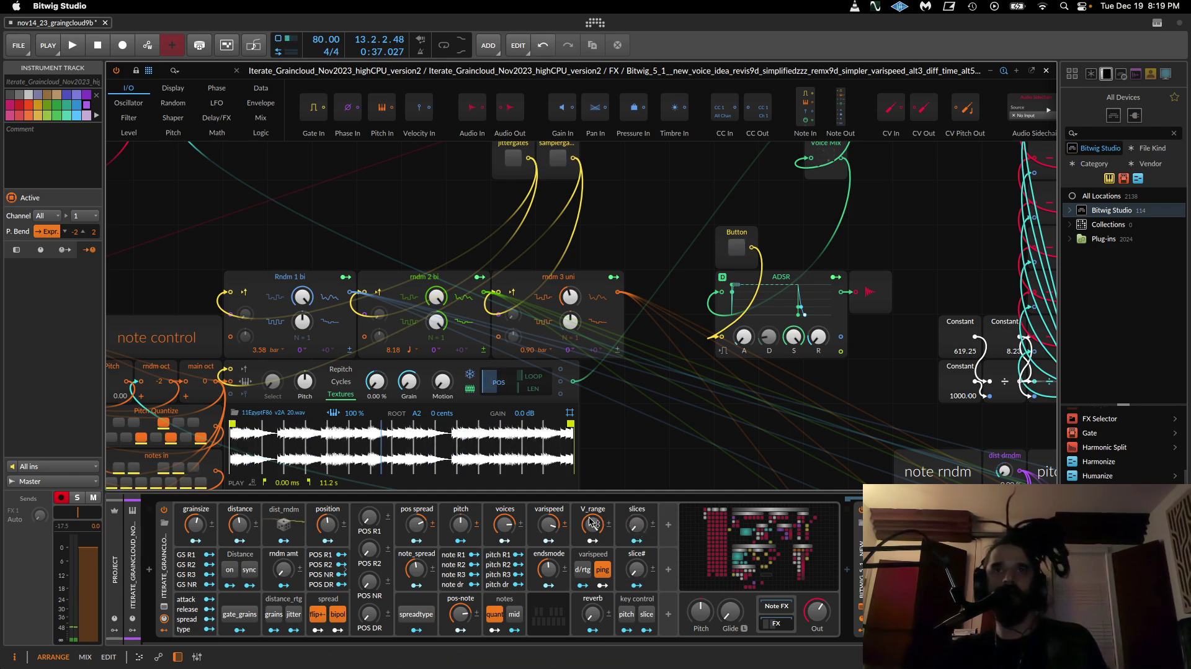
{"action": "left_click_drag", "start_coordinate": [551, 526], "coordinate": [551, 555]}
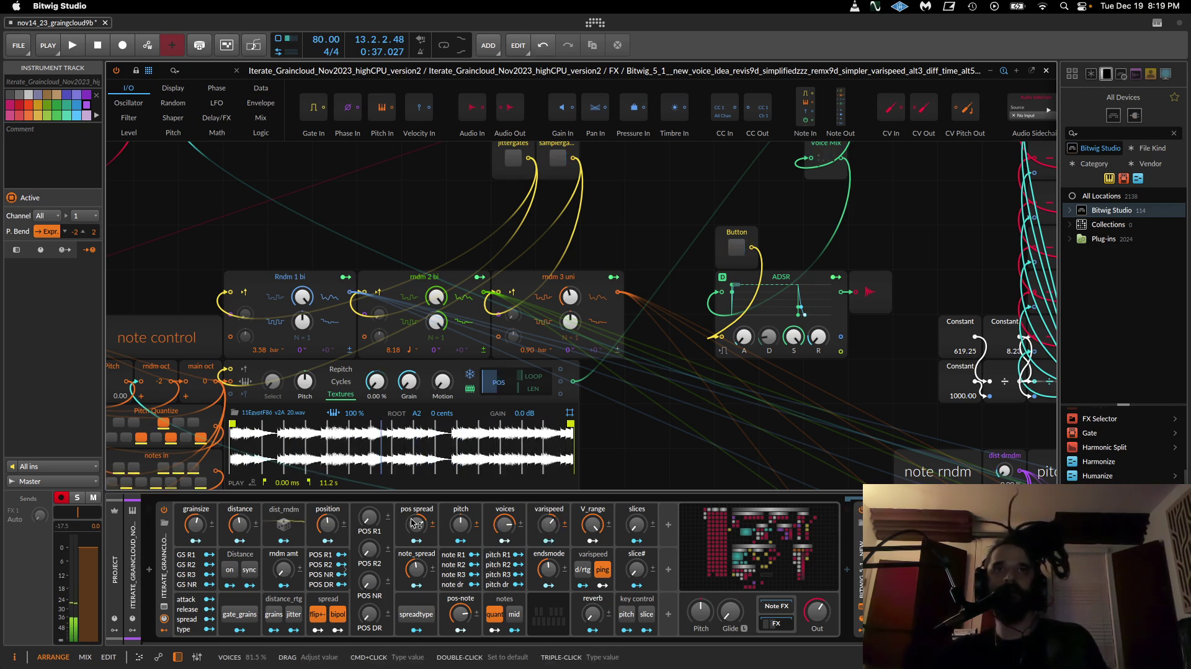
Step: Turn off the bipol spread option, and readjust pos spread with position at about 51.5%
{"action": "left_click", "coordinate": [338, 617]}
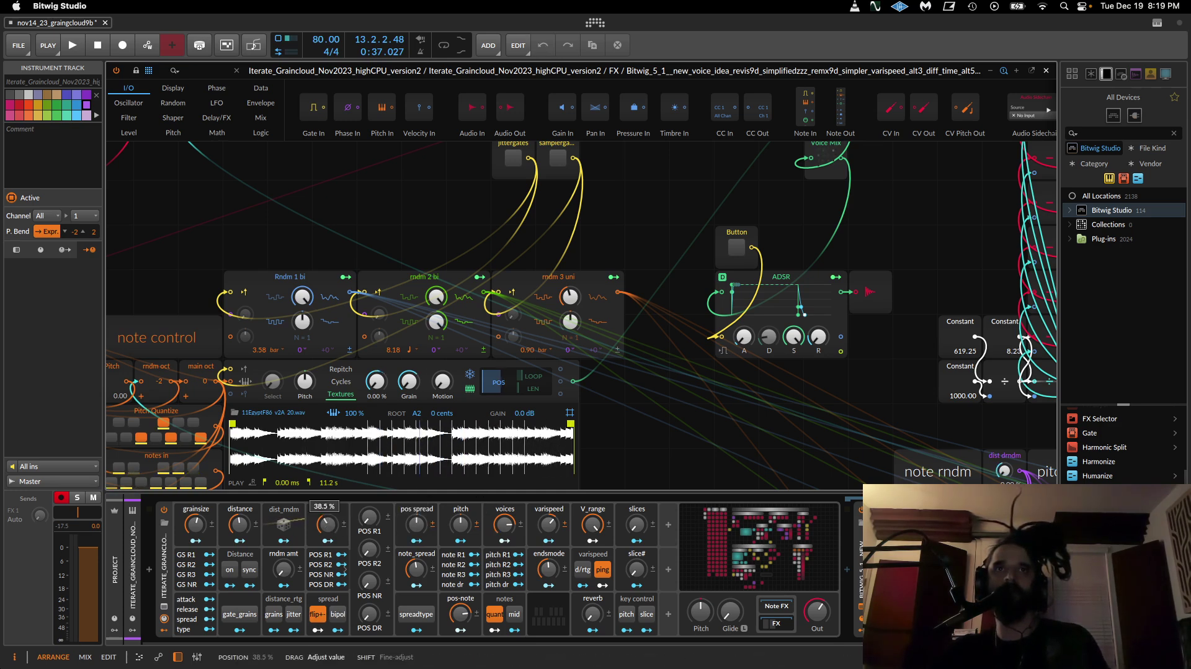
{"action": "left_click_drag", "start_coordinate": [415, 532], "coordinate": [415, 572]}
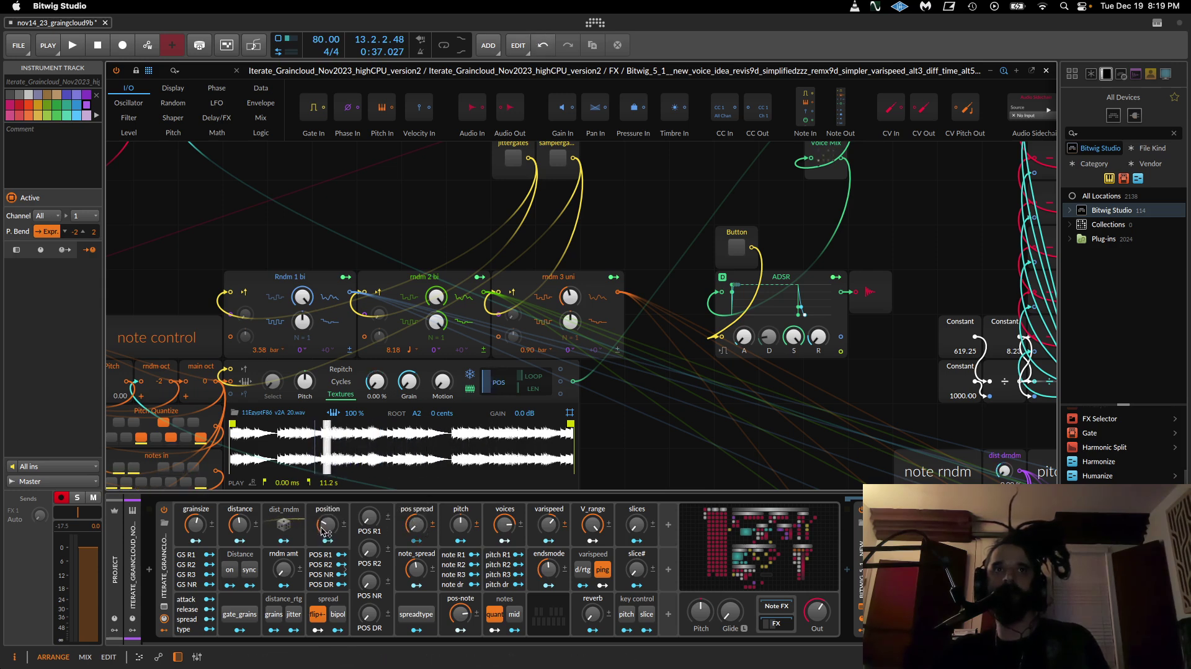
{"action": "mouse_move", "coordinate": [415, 524]}
{"action": "left_mouse_down"}
{"action": "mouse_move", "coordinate": [415, 471]}
{"action": "mouse_move", "coordinate": [415, 502]}
{"action": "left_mouse_up"}
{"action": "left_click_drag", "start_coordinate": [327, 525], "coordinate": [327, 518]}
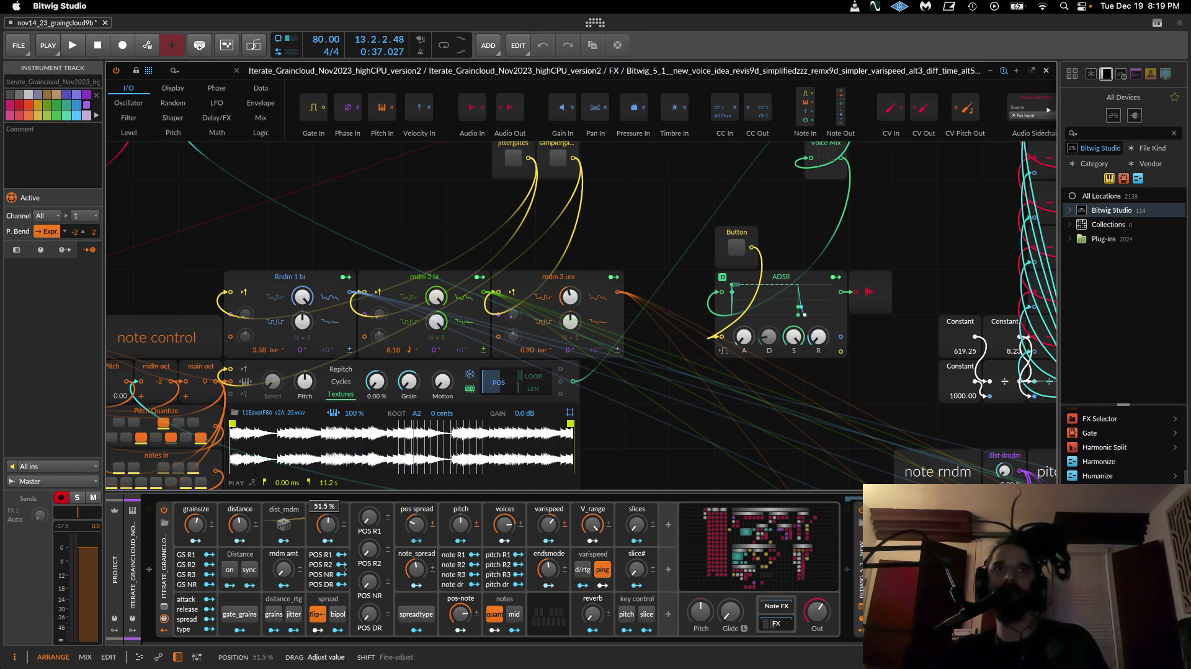
Step: Try pos spread at about 45% and at -100%, readjust it, and turn the bipol spread option back on
{"action": "left_click_drag", "start_coordinate": [415, 524], "coordinate": [417, 465]}
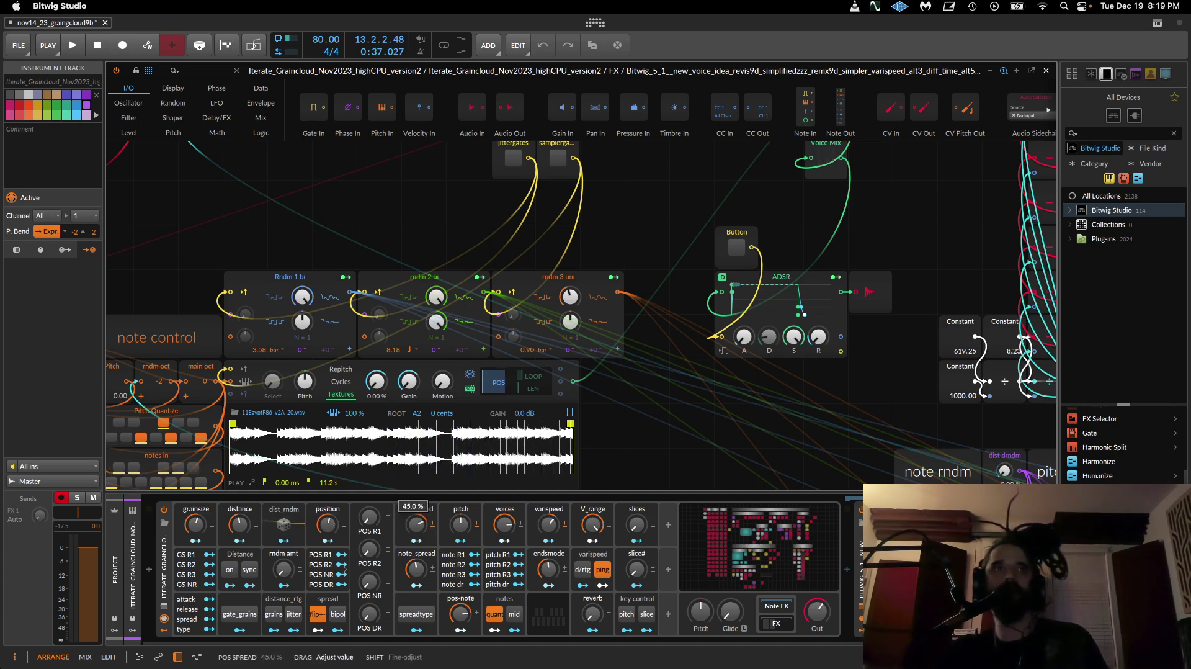
{"action": "left_click_drag", "start_coordinate": [416, 525], "coordinate": [416, 584]}
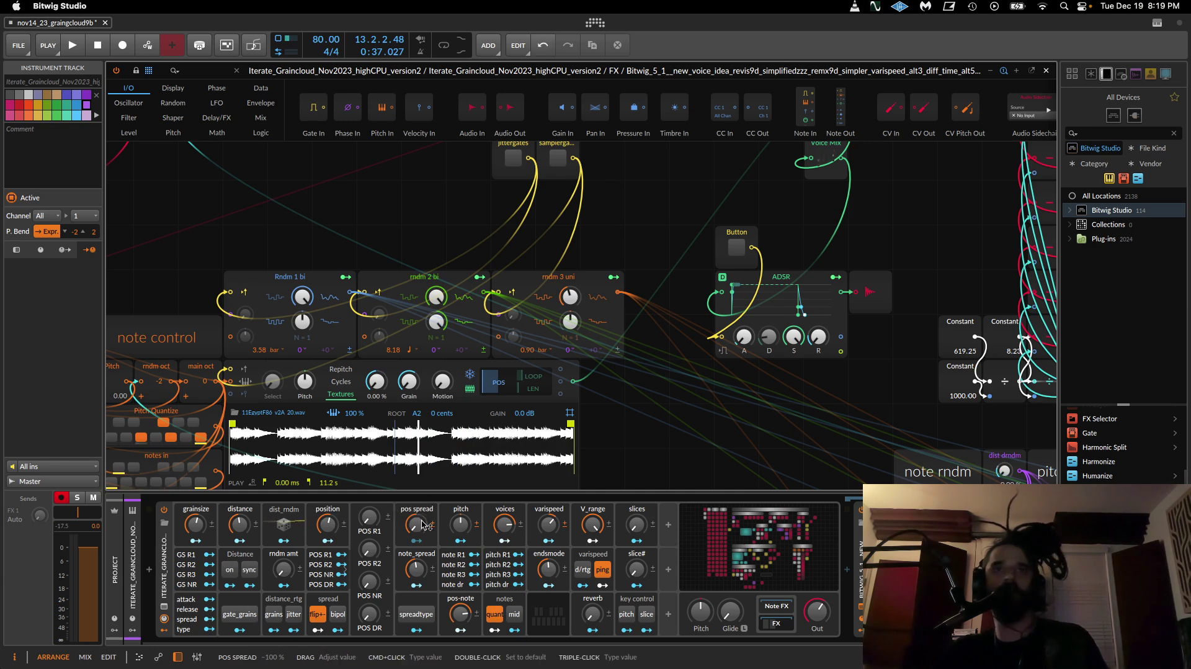
{"action": "left_click_drag", "start_coordinate": [415, 525], "coordinate": [415, 475]}
{"action": "mouse_move", "coordinate": [415, 525]}
{"action": "left_mouse_down"}
{"action": "mouse_move", "coordinate": [415, 480]}
{"action": "mouse_move", "coordinate": [415, 515]}
{"action": "left_mouse_up"}
{"action": "left_click", "coordinate": [338, 614]}
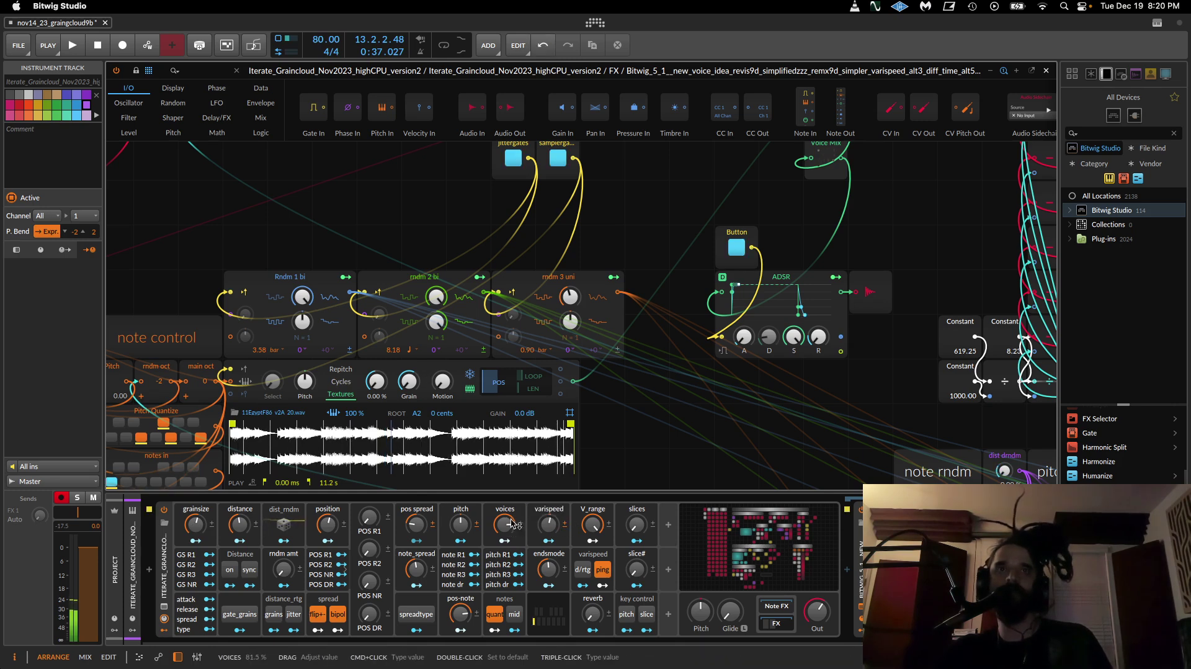
Step: Try grainsize at 0%, raise it again, and turn the Distance option on
{"action": "left_click_drag", "start_coordinate": [200, 528], "coordinate": [195, 474]}
{"action": "mouse_move", "coordinate": [195, 525]}
{"action": "left_mouse_down"}
{"action": "mouse_move", "coordinate": [195, 559]}
{"action": "mouse_move", "coordinate": [206, 527]}
{"action": "left_mouse_up"}
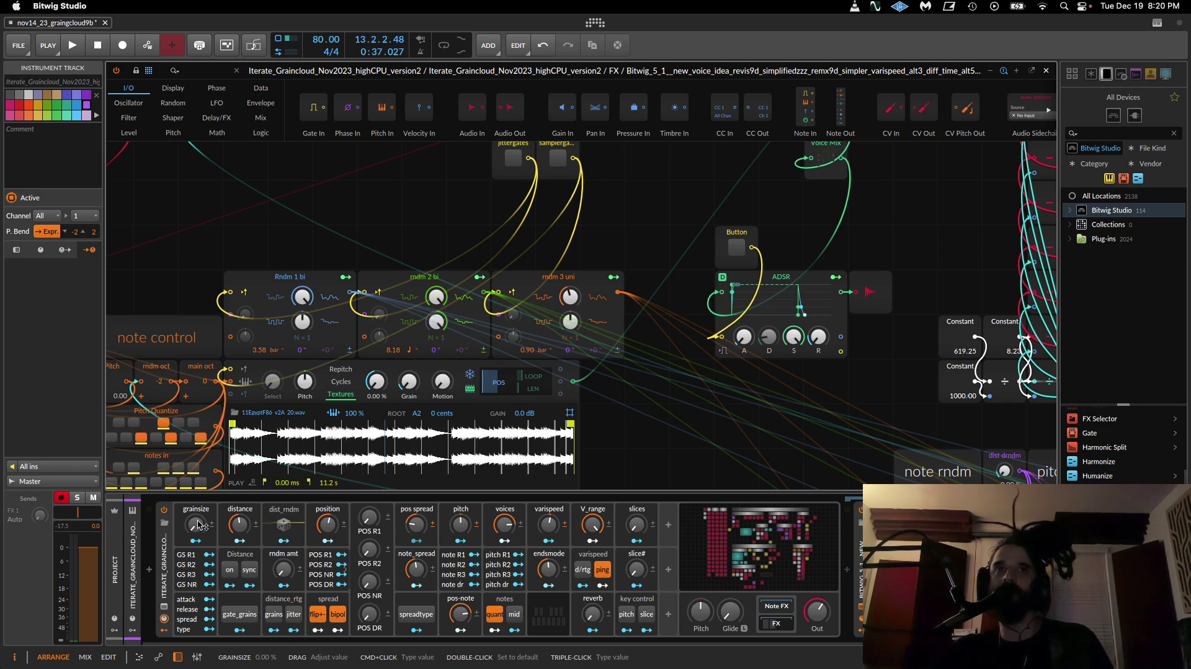
{"action": "left_click_drag", "start_coordinate": [198, 526], "coordinate": [198, 510]}
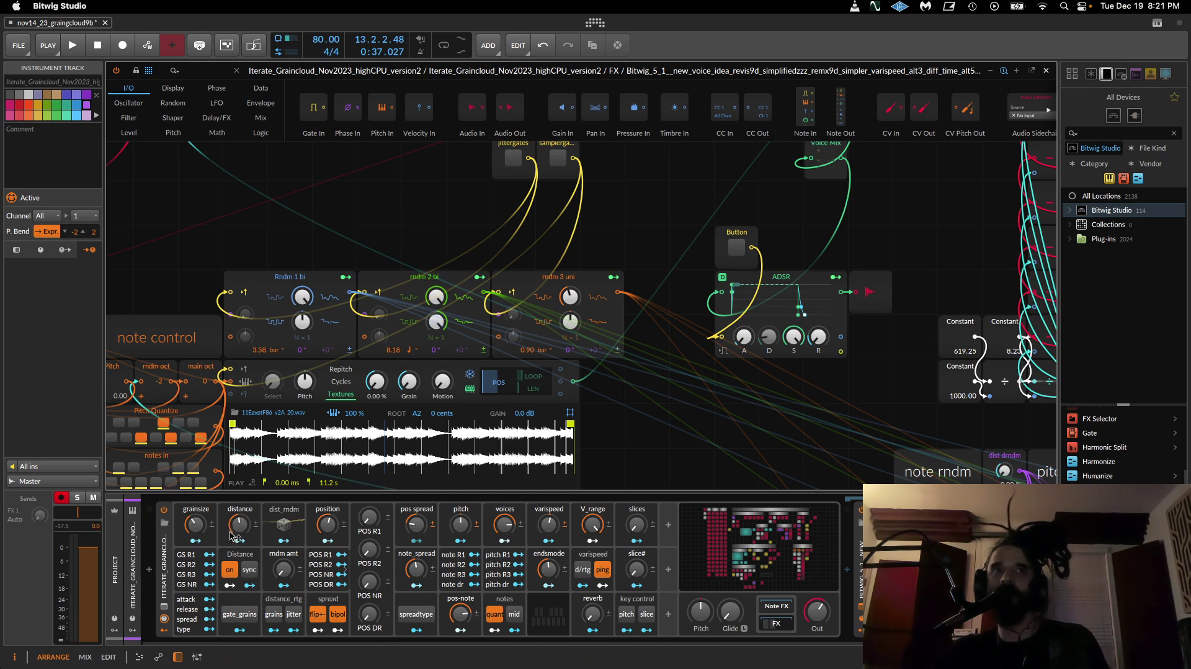
Step: Enable gate_grains and set the distance macro to about 49%
{"action": "left_click", "coordinate": [229, 612]}
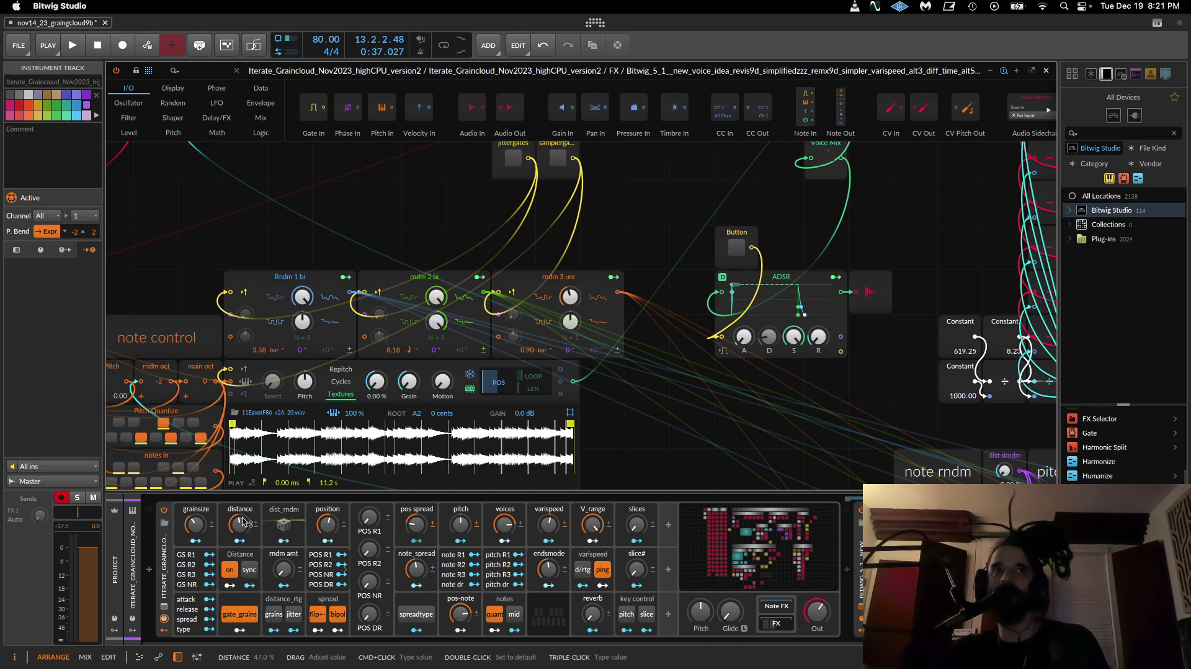
{"action": "left_click_drag", "start_coordinate": [239, 524], "coordinate": [196, 481]}
{"action": "left_click_drag", "start_coordinate": [239, 524], "coordinate": [247, 572]}
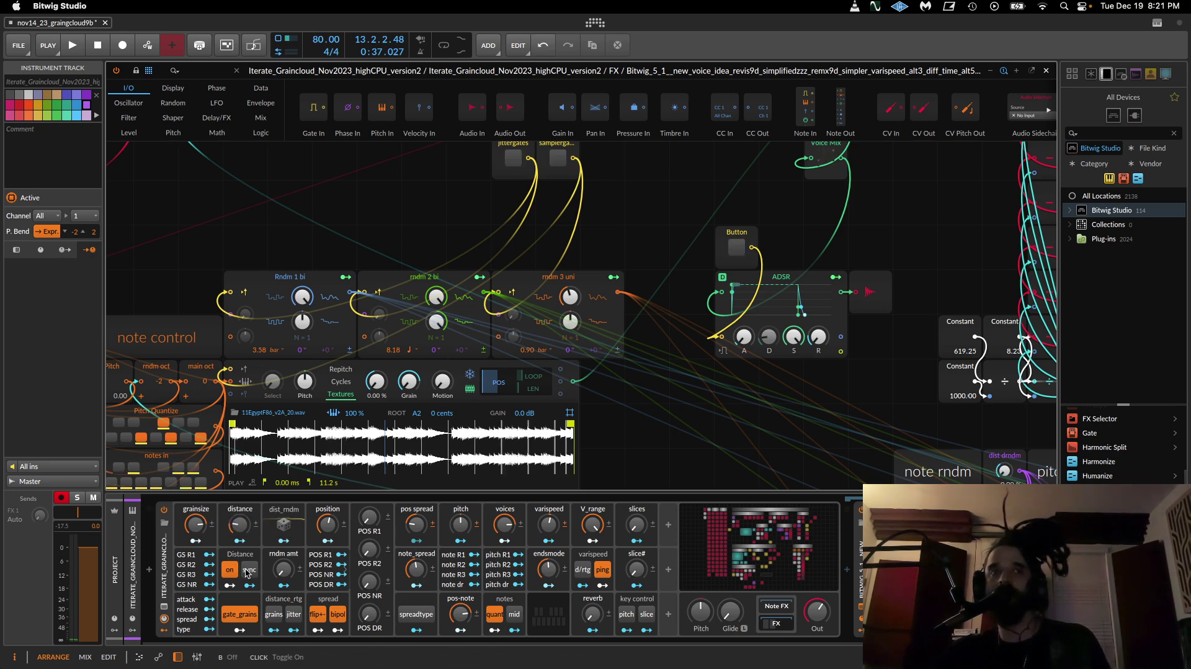
{"action": "mouse_move", "coordinate": [240, 524]}
{"action": "left_mouse_down"}
{"action": "mouse_move", "coordinate": [239, 541]}
{"action": "mouse_move", "coordinate": [239, 507]}
{"action": "mouse_move", "coordinate": [195, 572]}
{"action": "mouse_move", "coordinate": [236, 523]}
{"action": "mouse_move", "coordinate": [239, 538]}
{"action": "mouse_move", "coordinate": [196, 522]}
{"action": "mouse_move", "coordinate": [195, 483]}
{"action": "mouse_move", "coordinate": [227, 523]}
{"action": "mouse_move", "coordinate": [238, 520]}
{"action": "left_mouse_up"}
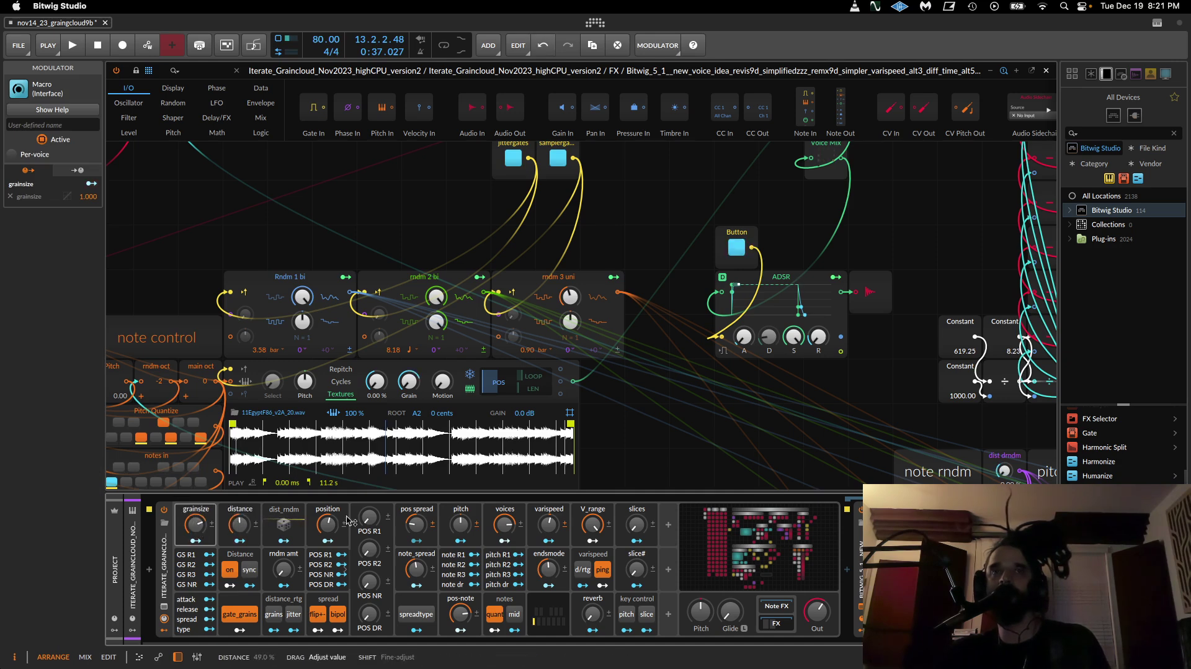
Step: Readjust the varispeed and distance macros, and briefly try the grains option of distance_rtg
{"action": "left_click_drag", "start_coordinate": [549, 524], "coordinate": [548, 518]}
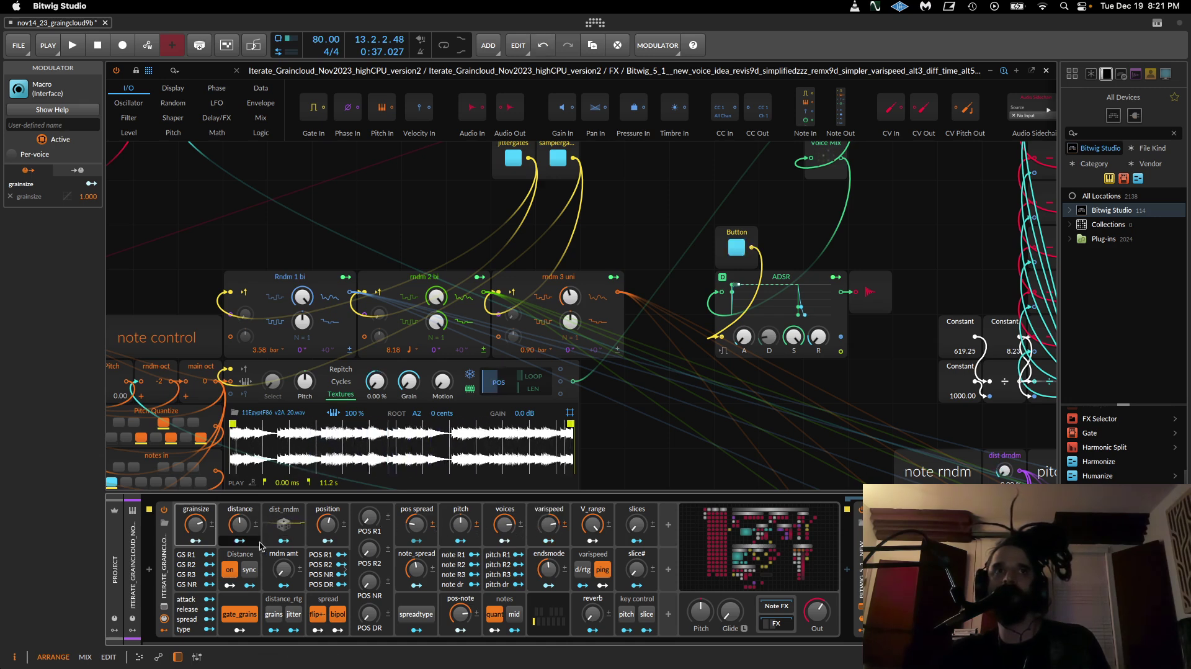
{"action": "mouse_move", "coordinate": [238, 525]}
{"action": "left_mouse_down"}
{"action": "mouse_move", "coordinate": [239, 560]}
{"action": "mouse_move", "coordinate": [239, 515]}
{"action": "left_mouse_up"}
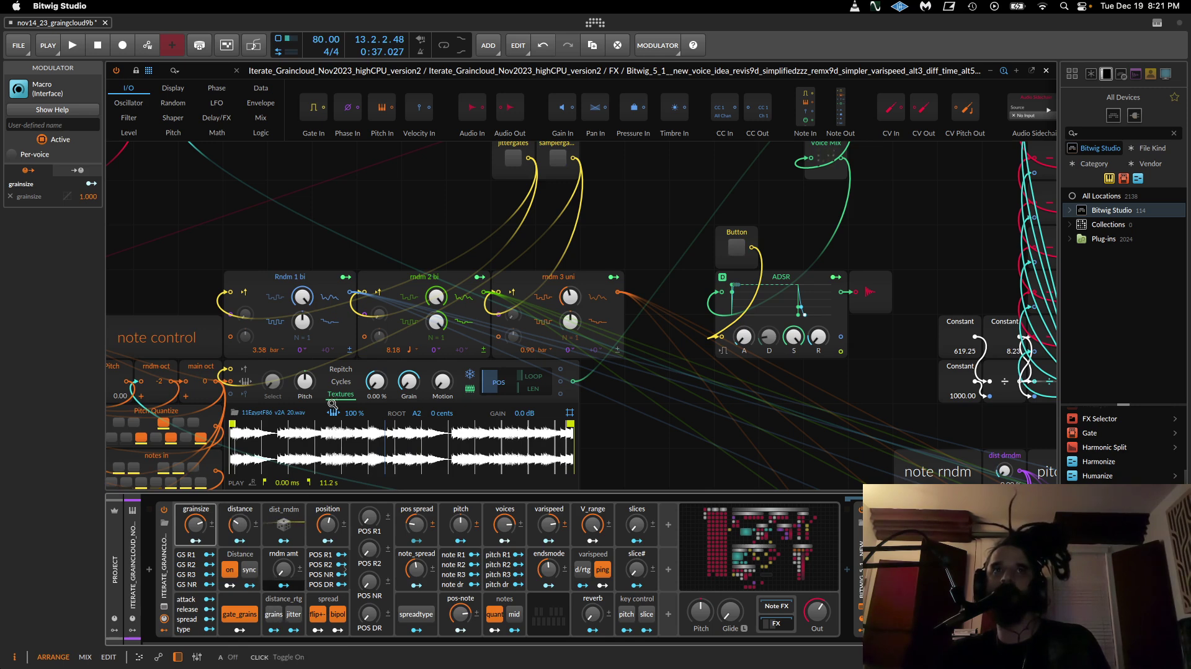
{"action": "left_click", "coordinate": [273, 615]}
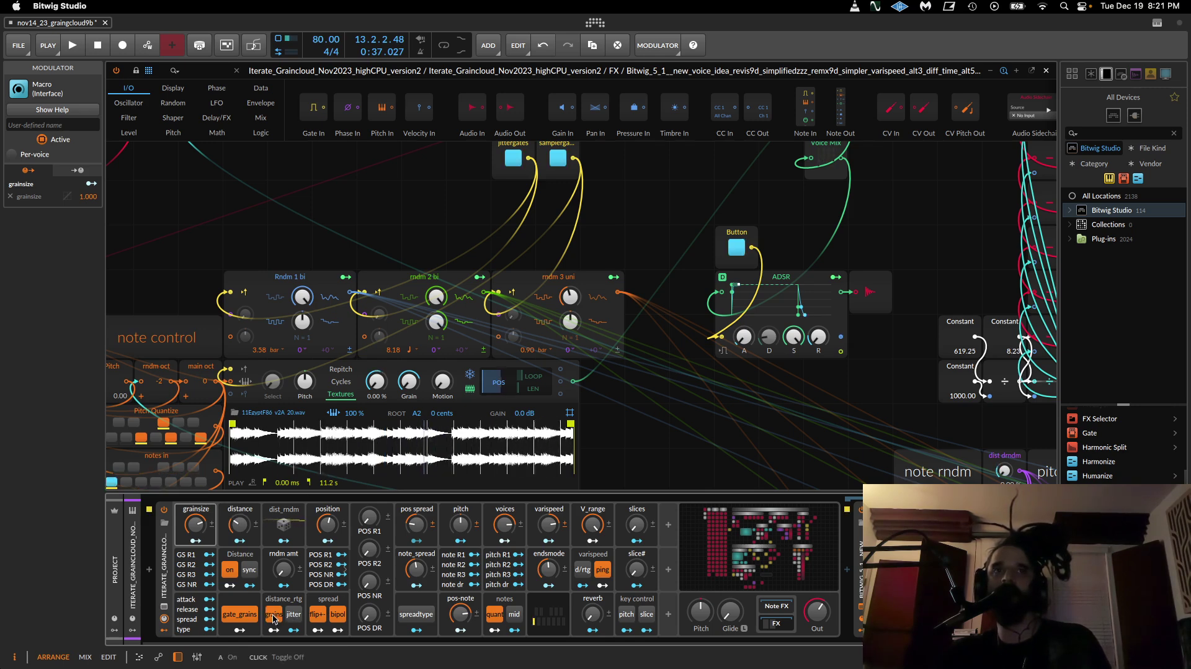
{"action": "left_click", "coordinate": [271, 613]}
Step: Look at the attack and release macros, then expand the position modulation macros and adjust POS R1, trying about 41%
{"action": "left_click", "coordinate": [213, 614]}
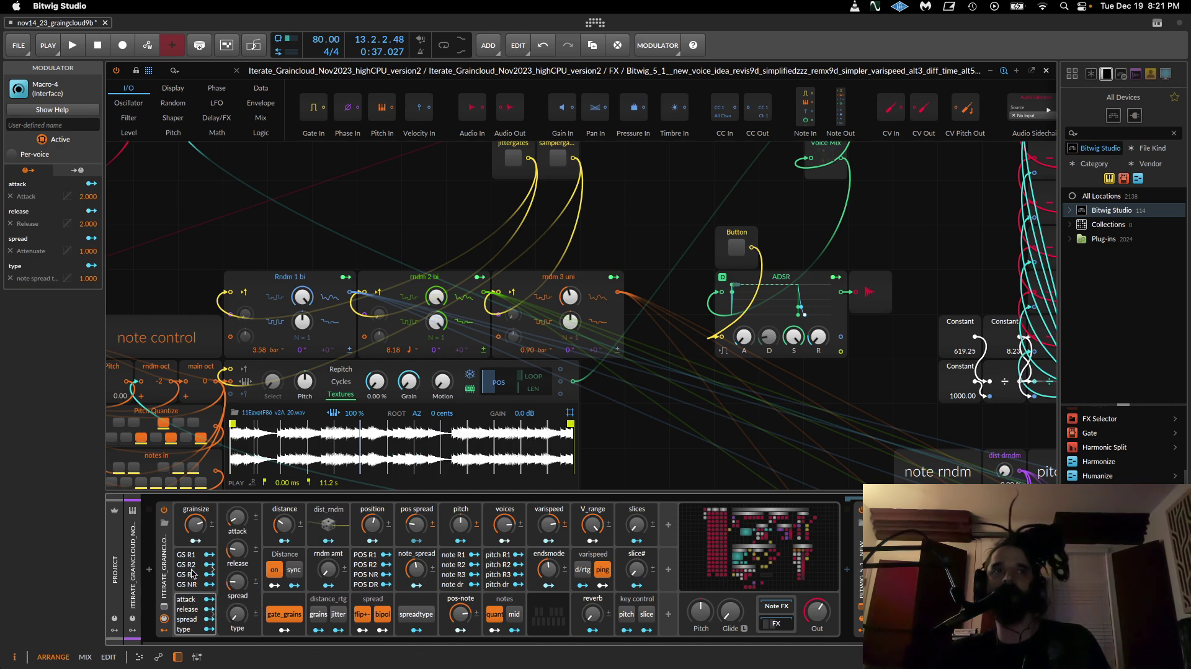
{"action": "left_click", "coordinate": [323, 597]}
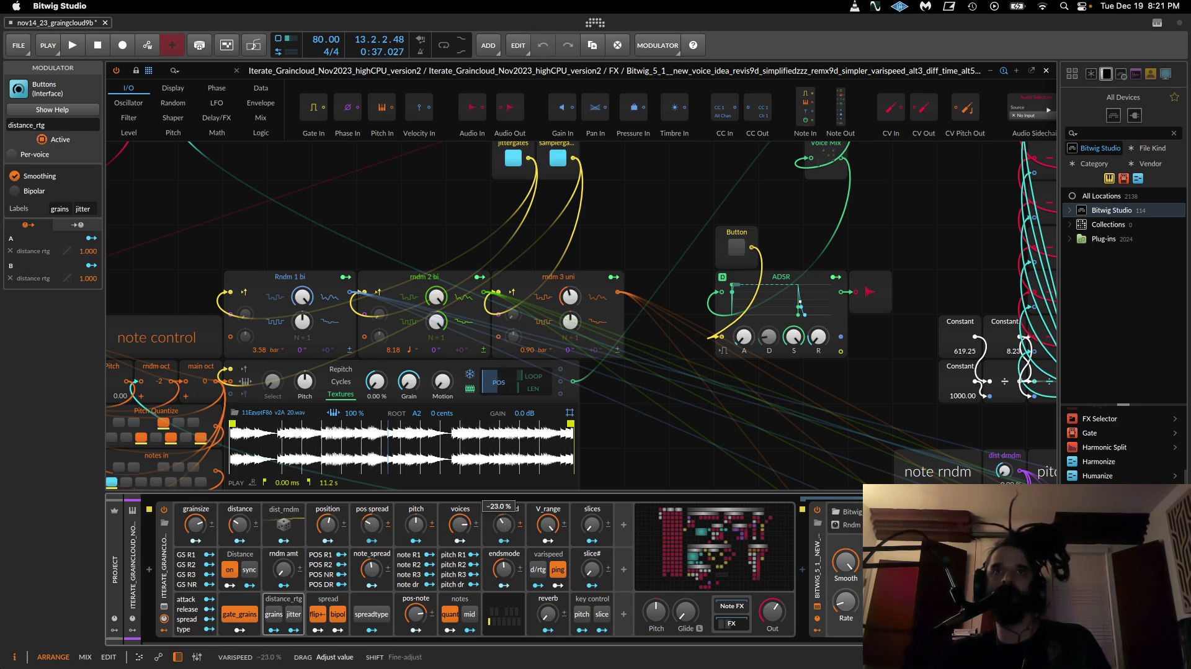
{"action": "left_click", "coordinate": [345, 569]}
{"action": "left_click_drag", "start_coordinate": [369, 550], "coordinate": [369, 521]}
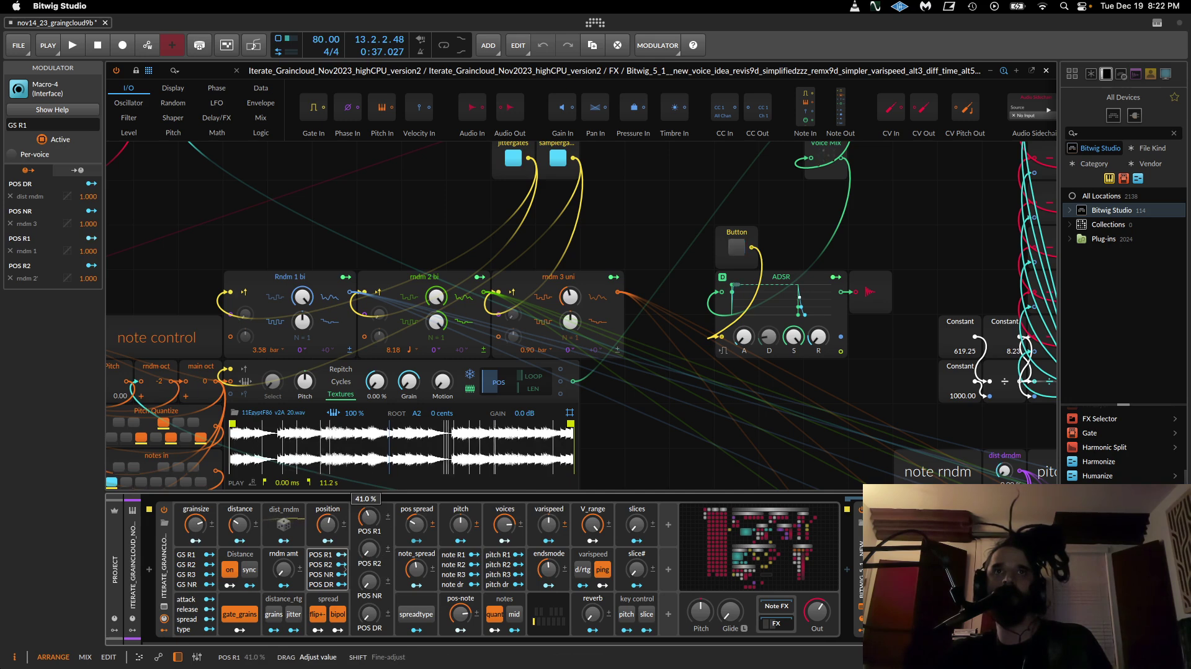
{"action": "left_click_drag", "start_coordinate": [369, 517], "coordinate": [370, 516]}
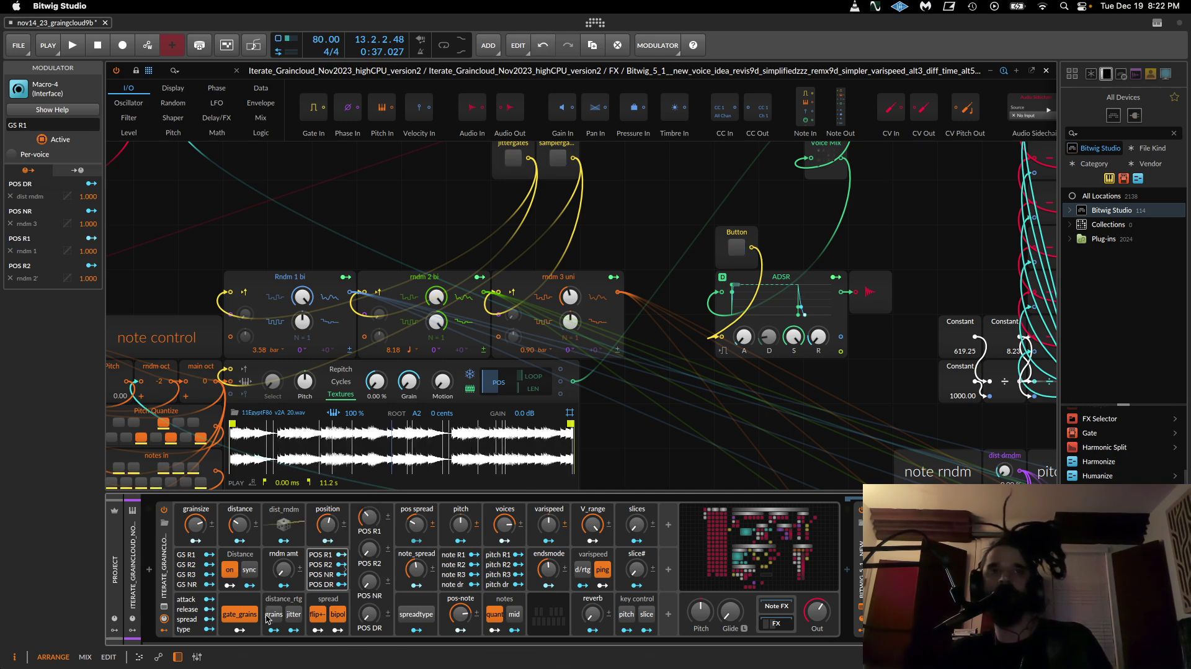
Step: Turn on jitter for distance_rtg, raise grainsize to its maximum, and try distance at about 59.5% and 22.5%
{"action": "left_click", "coordinate": [296, 615]}
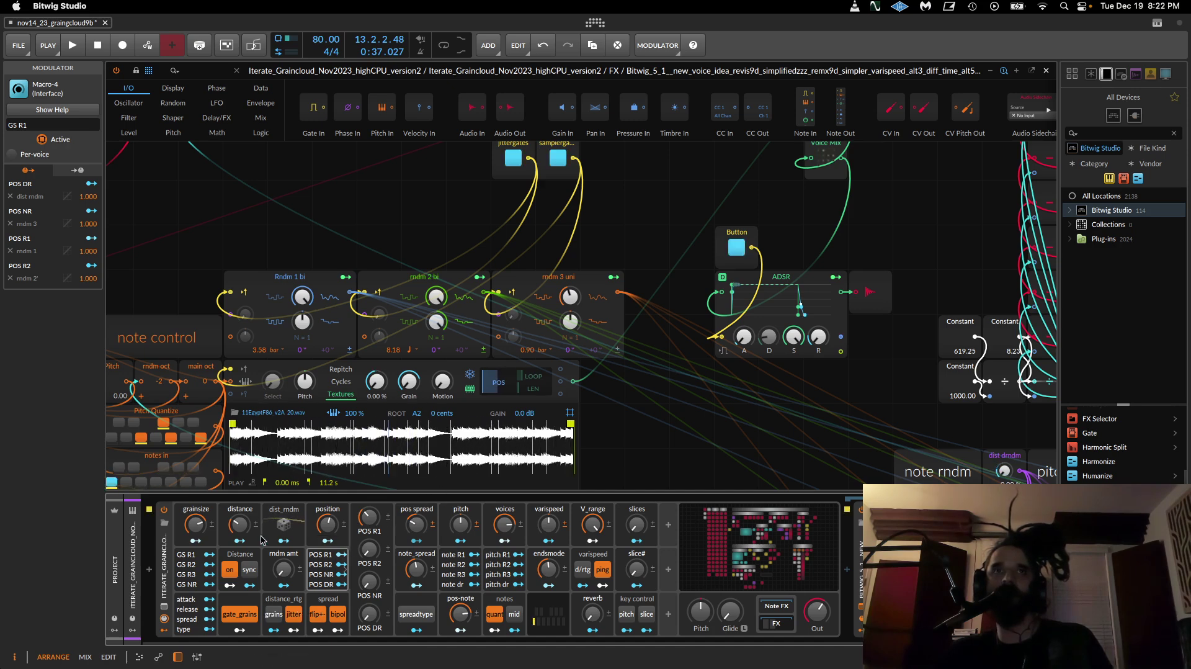
{"action": "left_click_drag", "start_coordinate": [244, 525], "coordinate": [245, 525]}
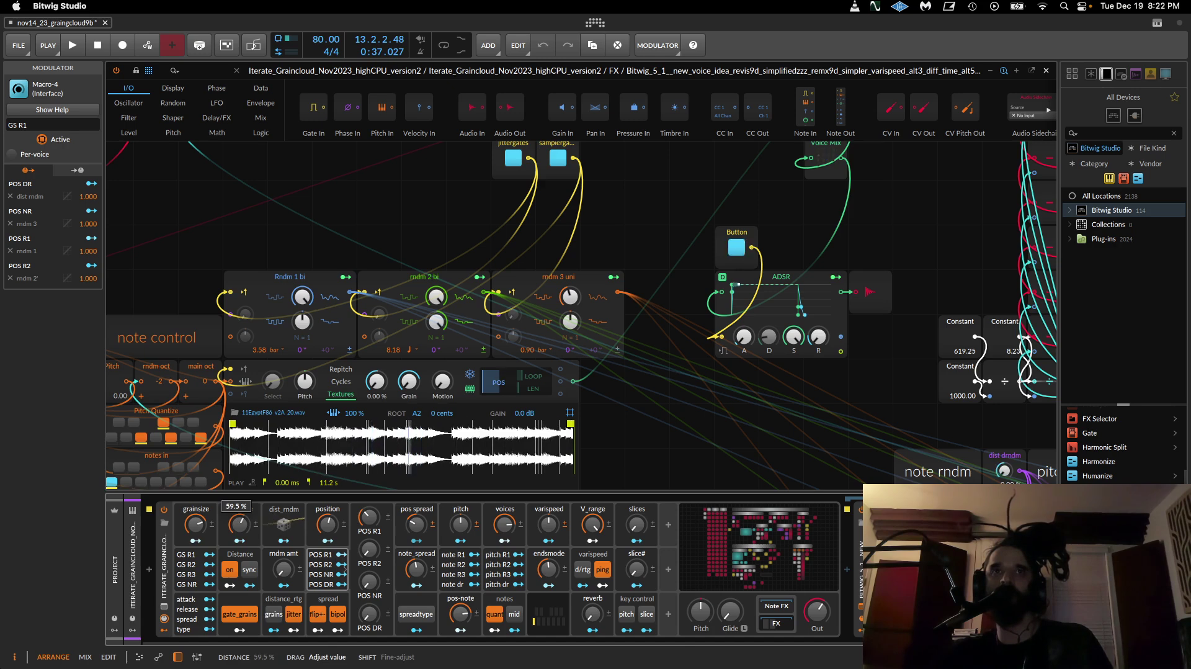
{"action": "left_click_drag", "start_coordinate": [195, 524], "coordinate": [195, 487]}
{"action": "left_click_drag", "start_coordinate": [238, 526], "coordinate": [238, 540]}
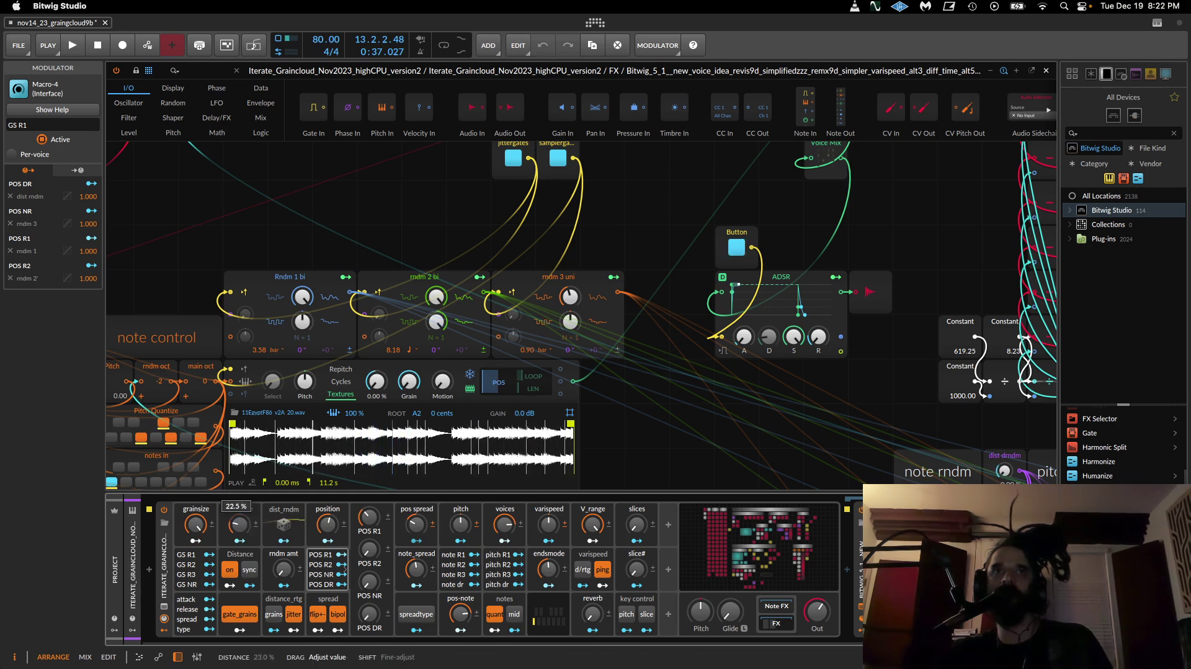
{"action": "mouse_move", "coordinate": [238, 540]}
{"action": "left_mouse_down"}
{"action": "mouse_move", "coordinate": [238, 515]}
{"action": "mouse_move", "coordinate": [239, 534]}
{"action": "left_mouse_up"}
Step: Try distance sync with distance at about 71%, then turn off sync, Distance and gate_grains
{"action": "left_click", "coordinate": [250, 570]}
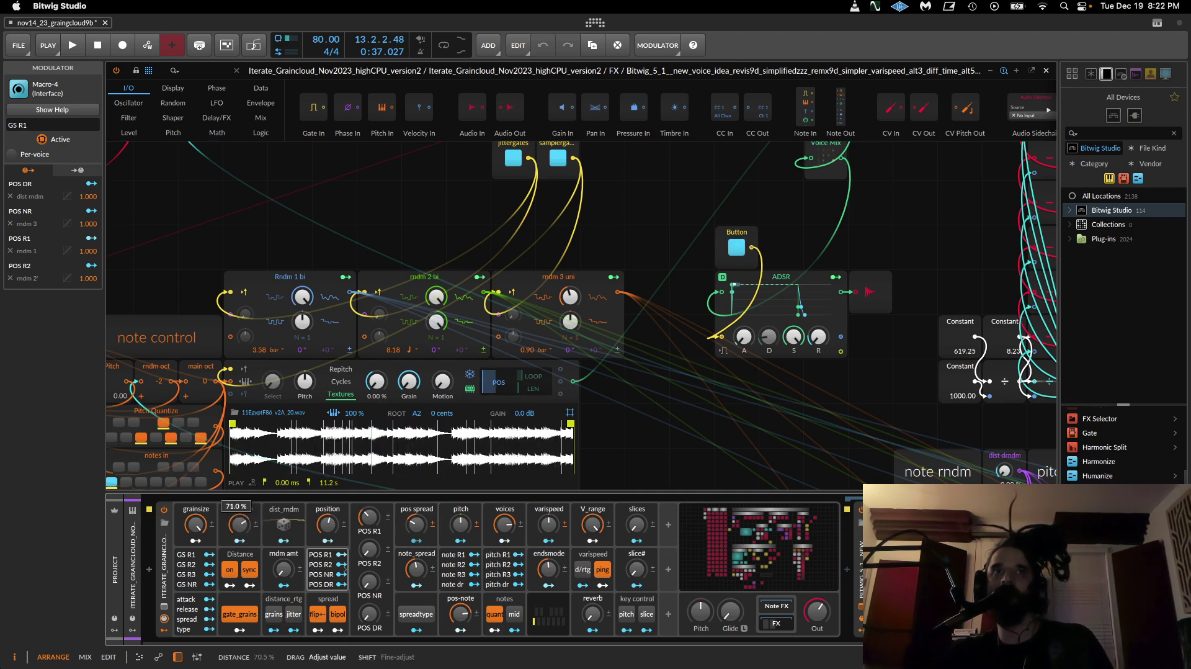
{"action": "left_click_drag", "start_coordinate": [195, 525], "coordinate": [195, 501]}
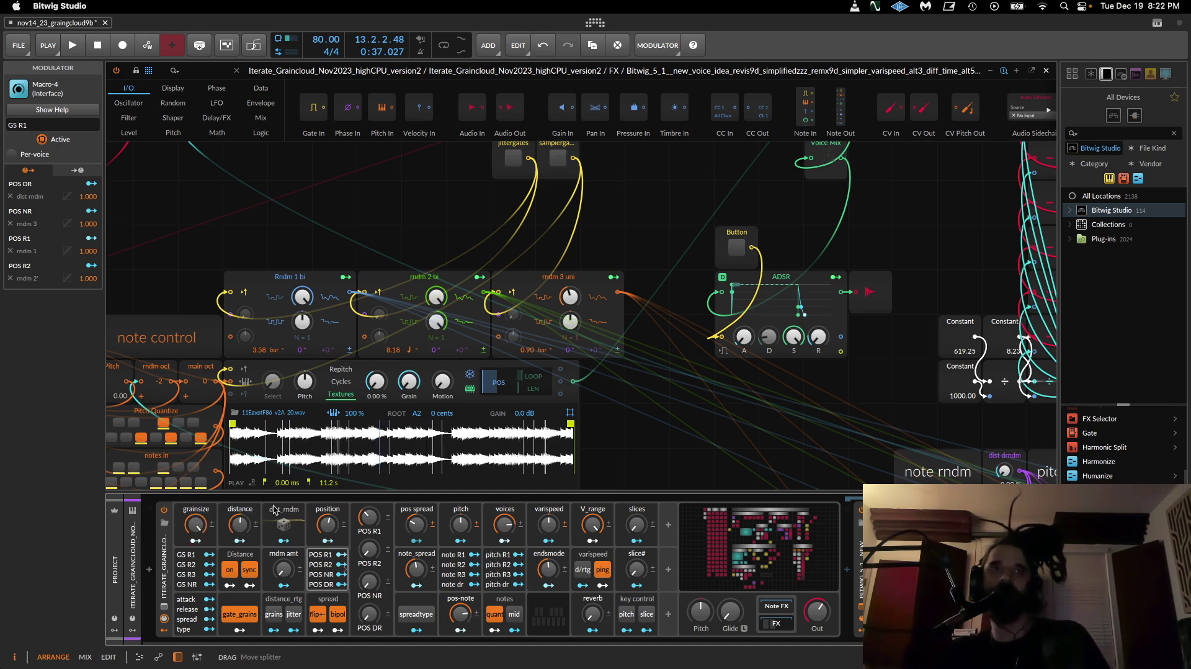
{"action": "left_click", "coordinate": [249, 570]}
{"action": "left_click", "coordinate": [229, 570]}
{"action": "left_click", "coordinate": [240, 614]}
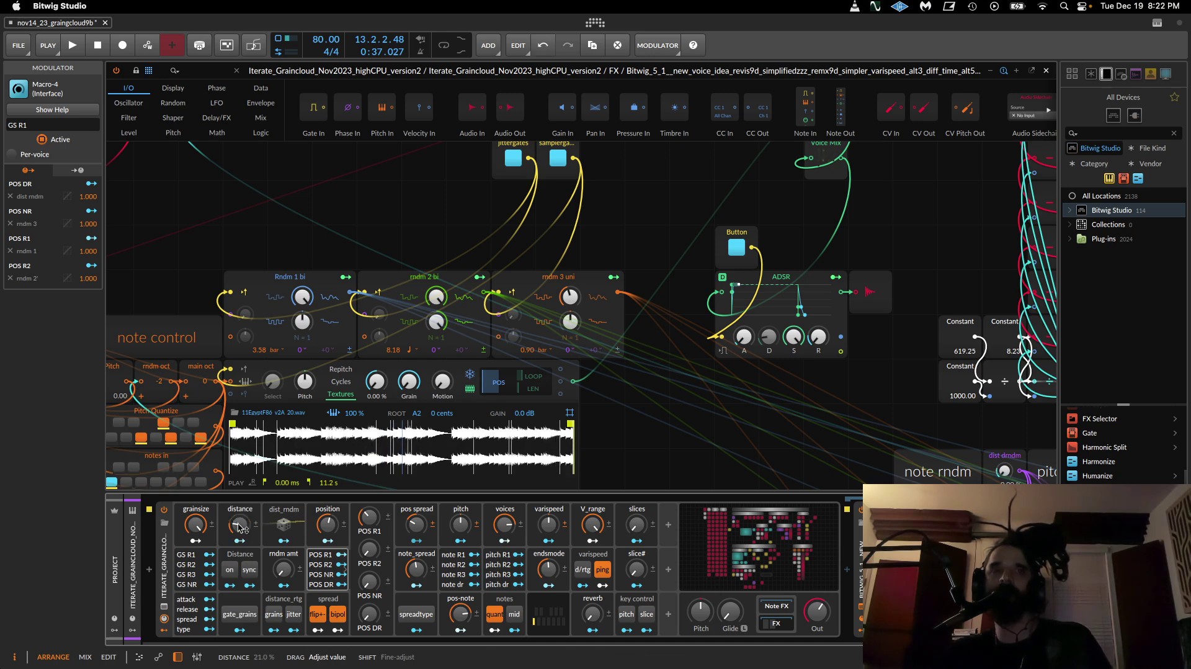
Step: Turn Distance back on at about 25.5% and enable both the jitter and grains options of distance_rtg
{"action": "left_click", "coordinate": [229, 570]}
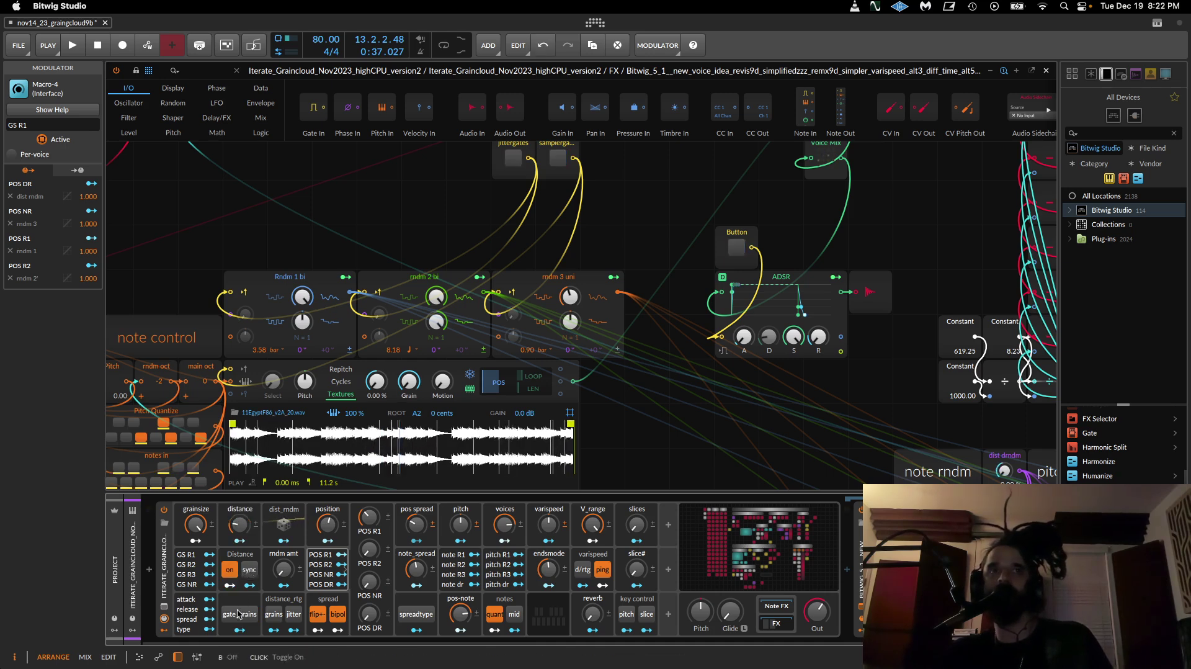
{"action": "left_click", "coordinate": [294, 618]}
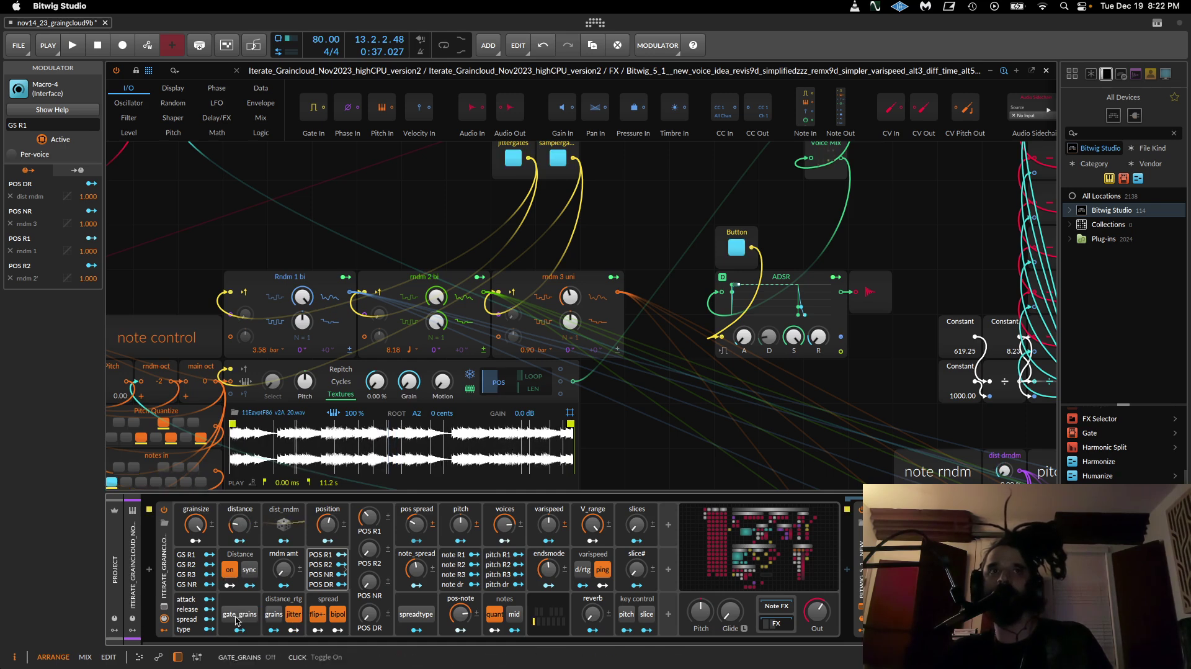
{"action": "left_click_drag", "start_coordinate": [234, 527], "coordinate": [238, 521]}
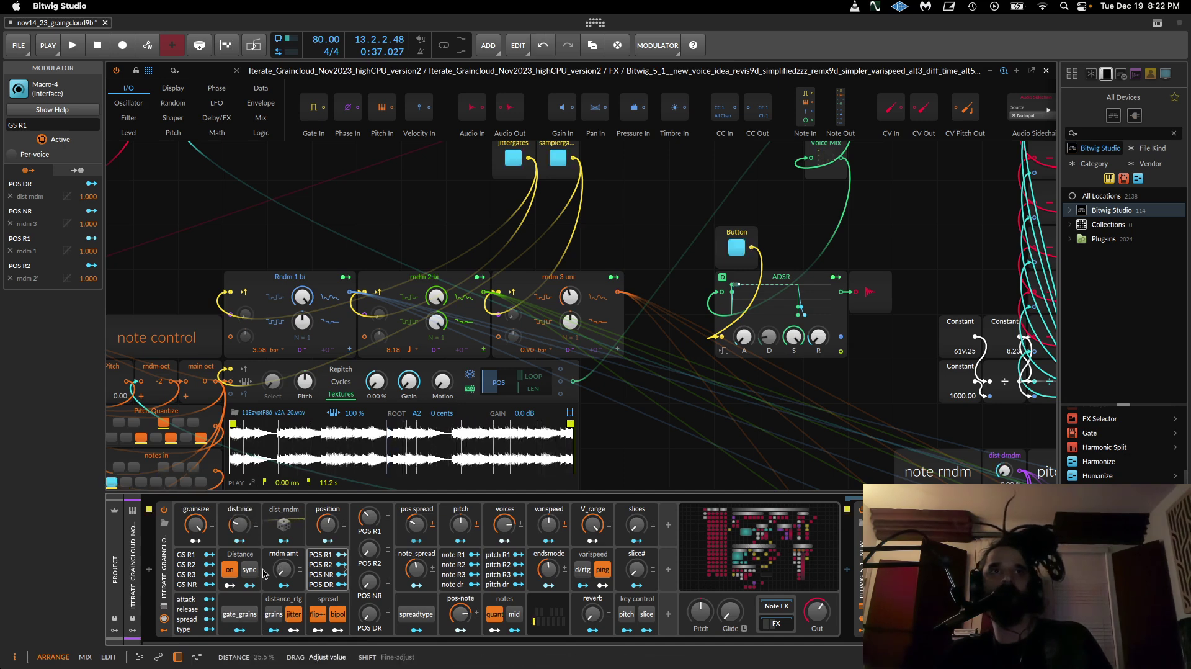
{"action": "left_click", "coordinate": [285, 615]}
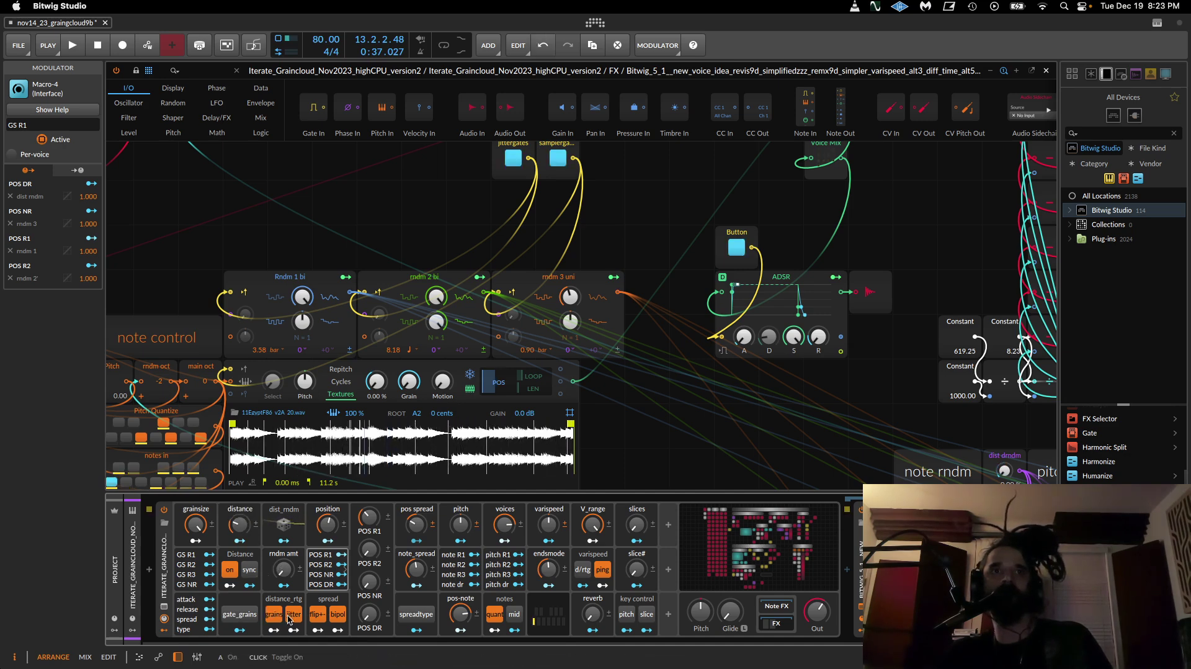
{"action": "left_click", "coordinate": [236, 614]}
{"action": "left_click", "coordinate": [237, 614]}
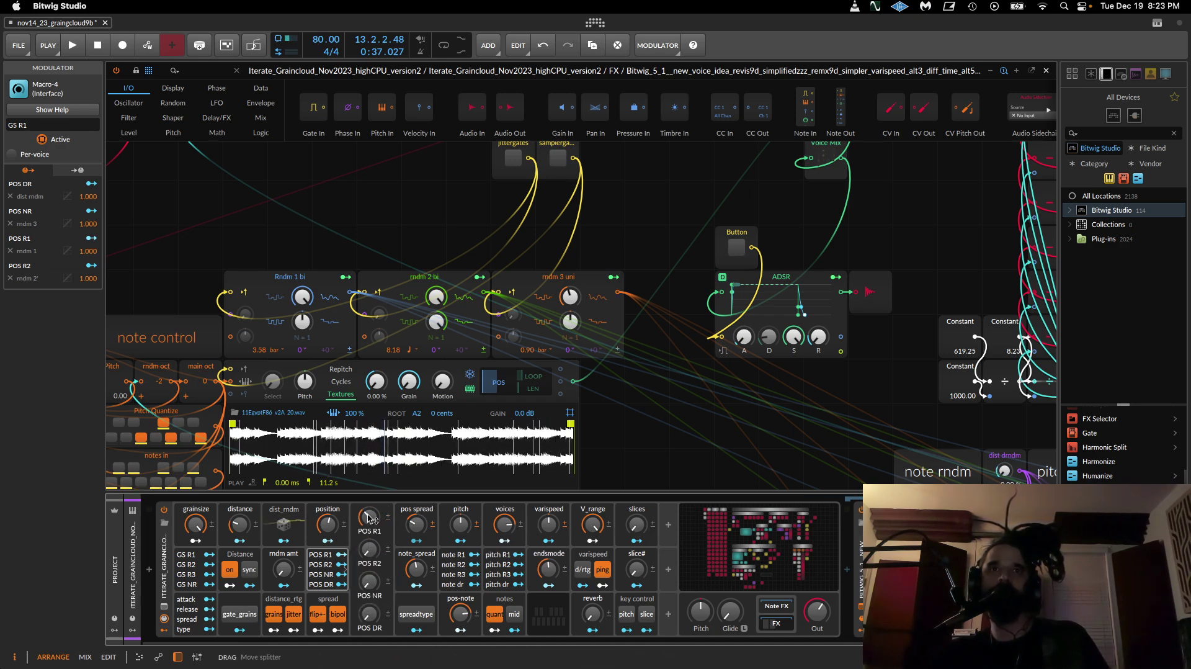
Step: Expand the pitch modulation macros beside voices, and close the grid editor
{"action": "left_click", "coordinate": [471, 570]}
{"action": "left_click", "coordinate": [500, 556]}
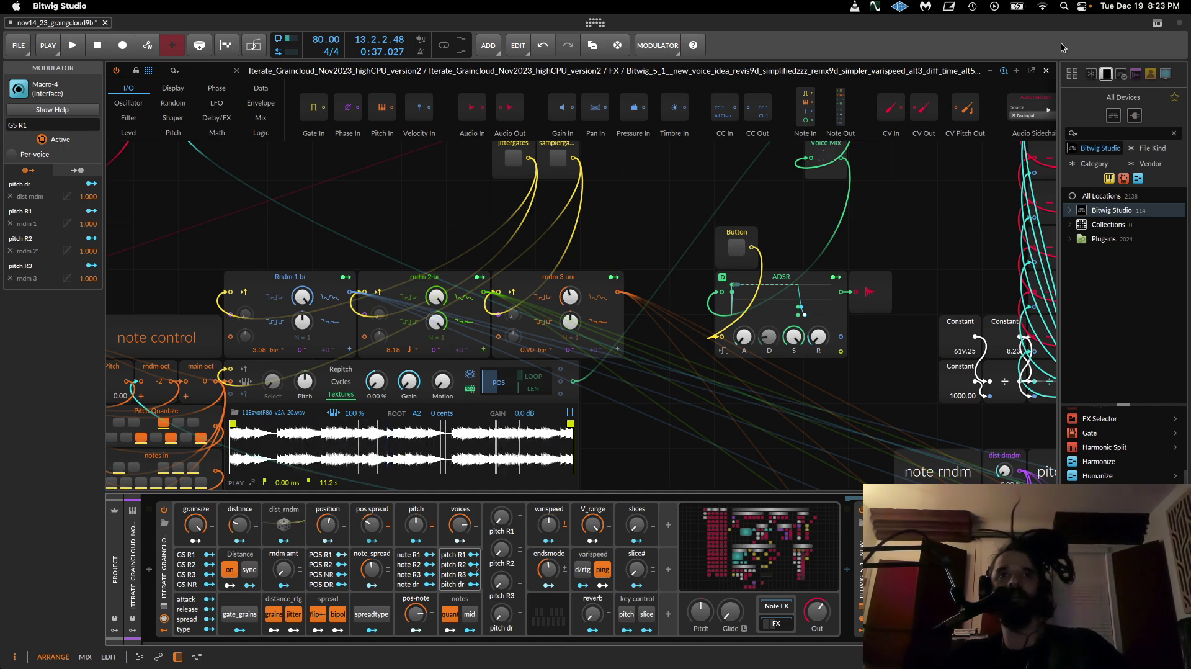
{"action": "left_click", "coordinate": [1046, 70]}
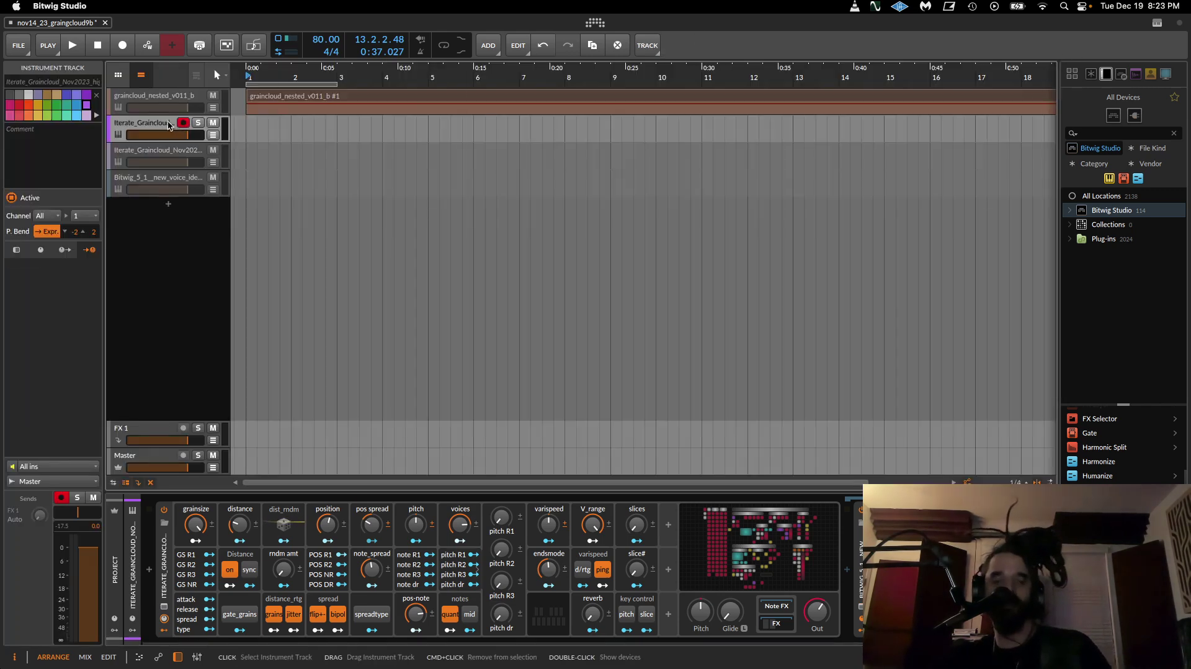
Step: Add an instrument track below the Bitwig_5_1 voice track and load a default Poly Grid onto it
{"action": "left_click", "coordinate": [156, 152]}
{"action": "left_click", "coordinate": [147, 180]}
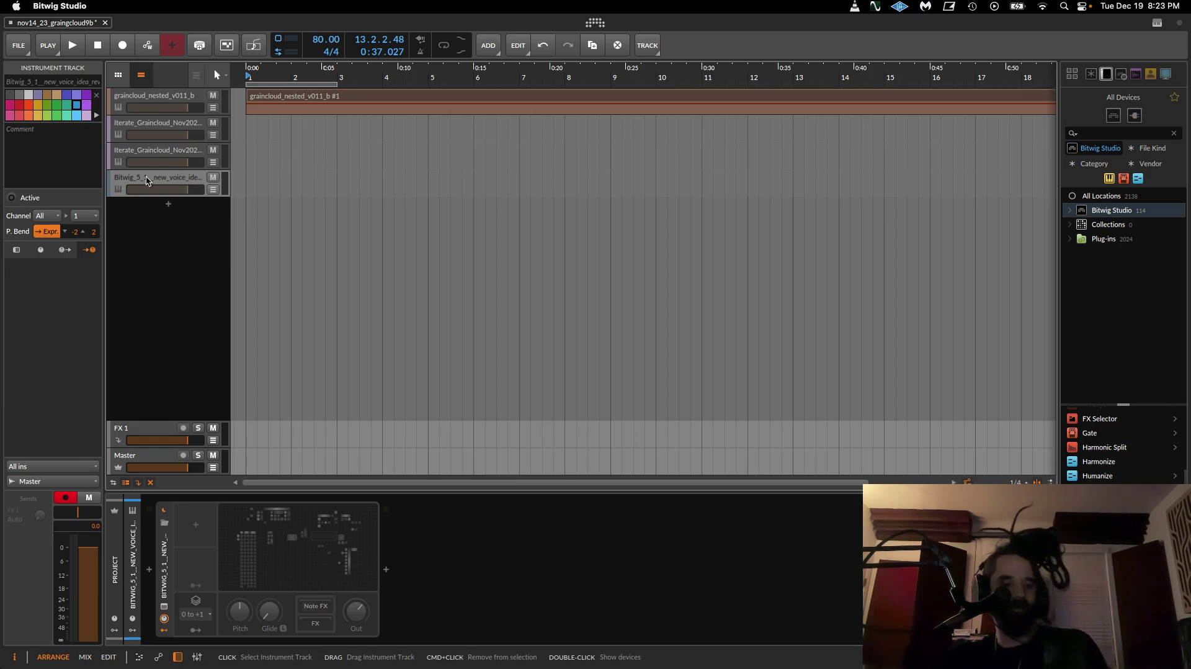
{"action": "key", "text": "super+t"}
{"action": "scroll", "coordinate": [1117, 445], "scroll_direction": "down", "scroll_amount": 5}
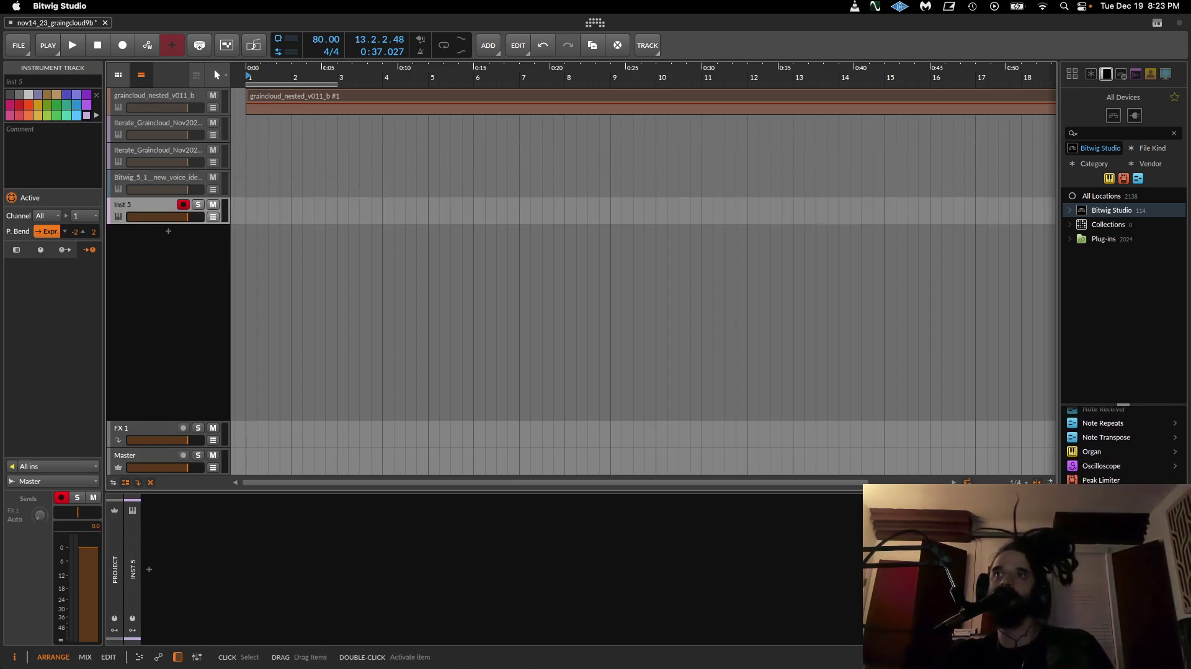
{"action": "left_click_drag", "start_coordinate": [1103, 558], "coordinate": [136, 215]}
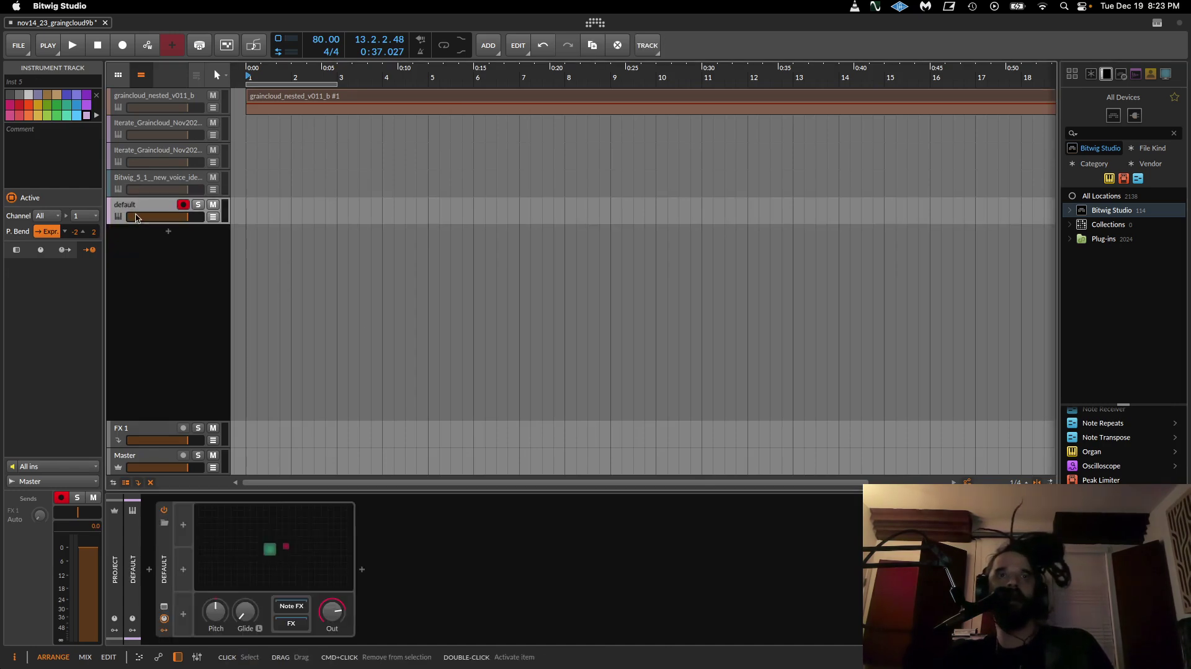
Step: Examine the sampler patch of the second Iterate_Graincloud track in the grid editor, then close the editor
{"action": "left_click", "coordinate": [136, 122]}
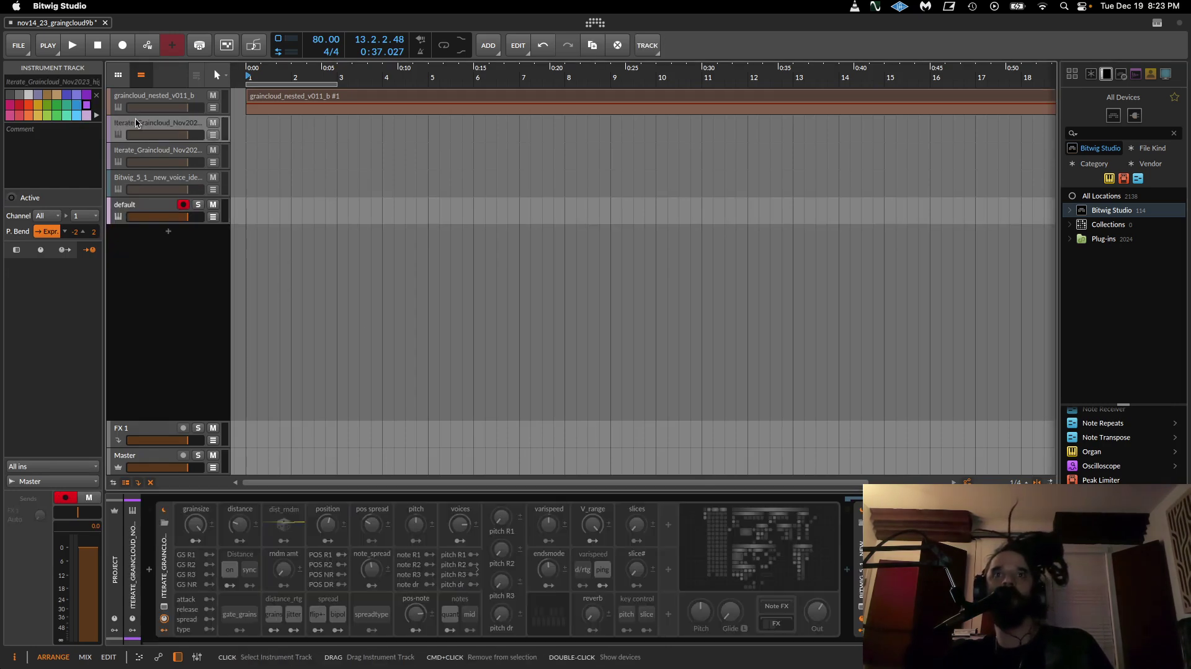
{"action": "left_click", "coordinate": [132, 154]}
{"action": "left_click", "coordinate": [861, 607]}
{"action": "left_click", "coordinate": [861, 607]}
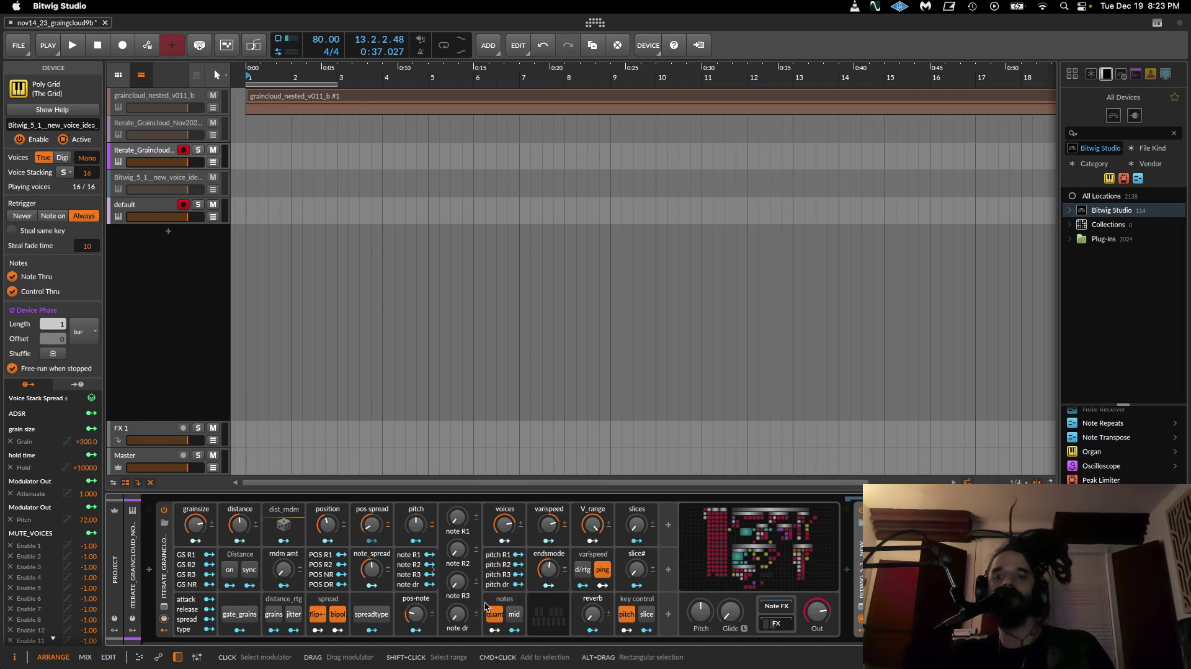
{"action": "left_click", "coordinate": [861, 607]}
{"action": "scroll", "coordinate": [646, 412], "scroll_direction": "down", "scroll_amount": 5}
{"action": "scroll", "coordinate": [648, 419], "scroll_direction": "up", "scroll_amount": 5}
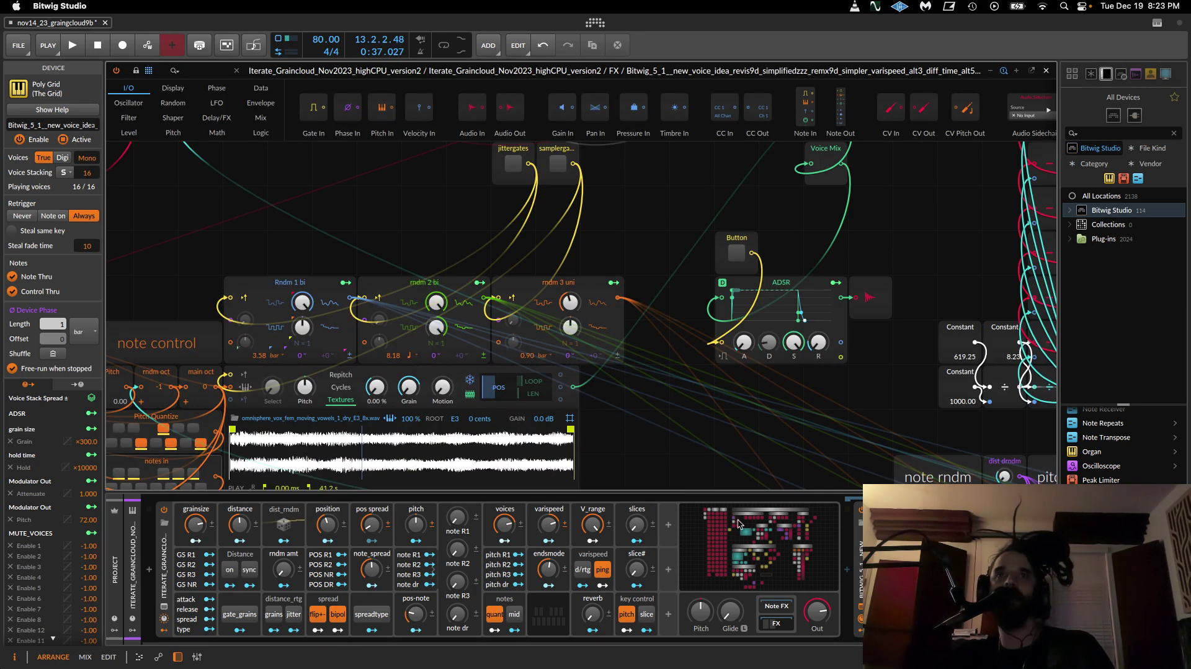
{"action": "left_click", "coordinate": [1049, 71]}
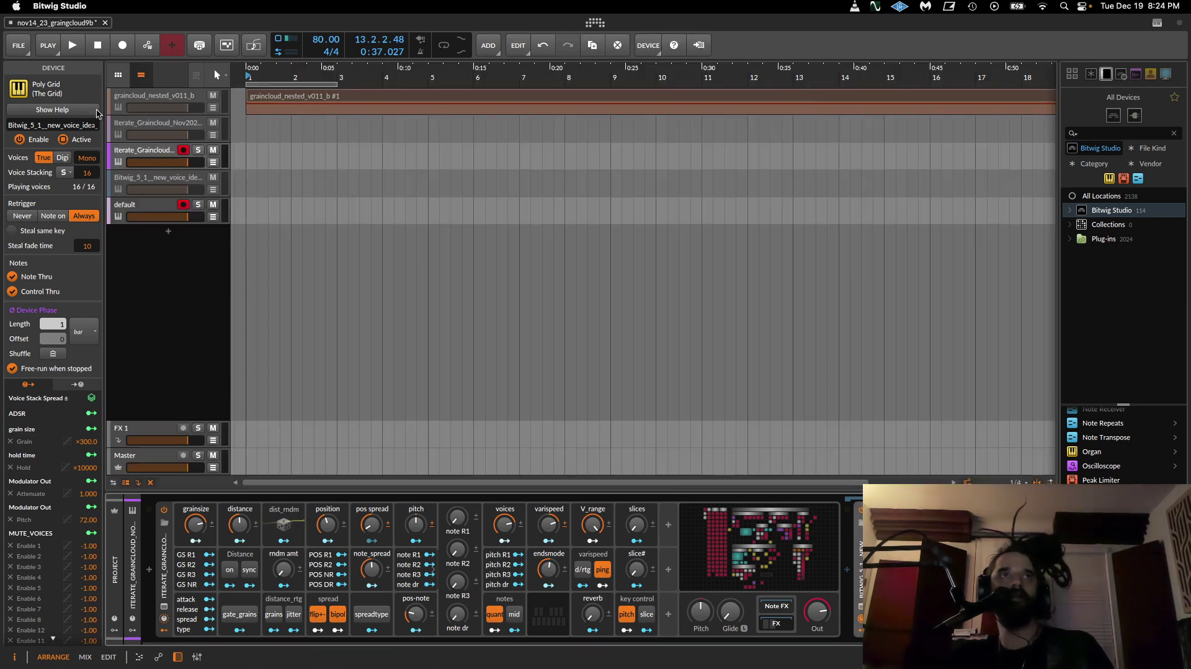
Step: Open the default track's grid patch for editing and insert a Sampler feeding the AR envelope
{"action": "left_click", "coordinate": [131, 151]}
{"action": "left_click", "coordinate": [128, 205]}
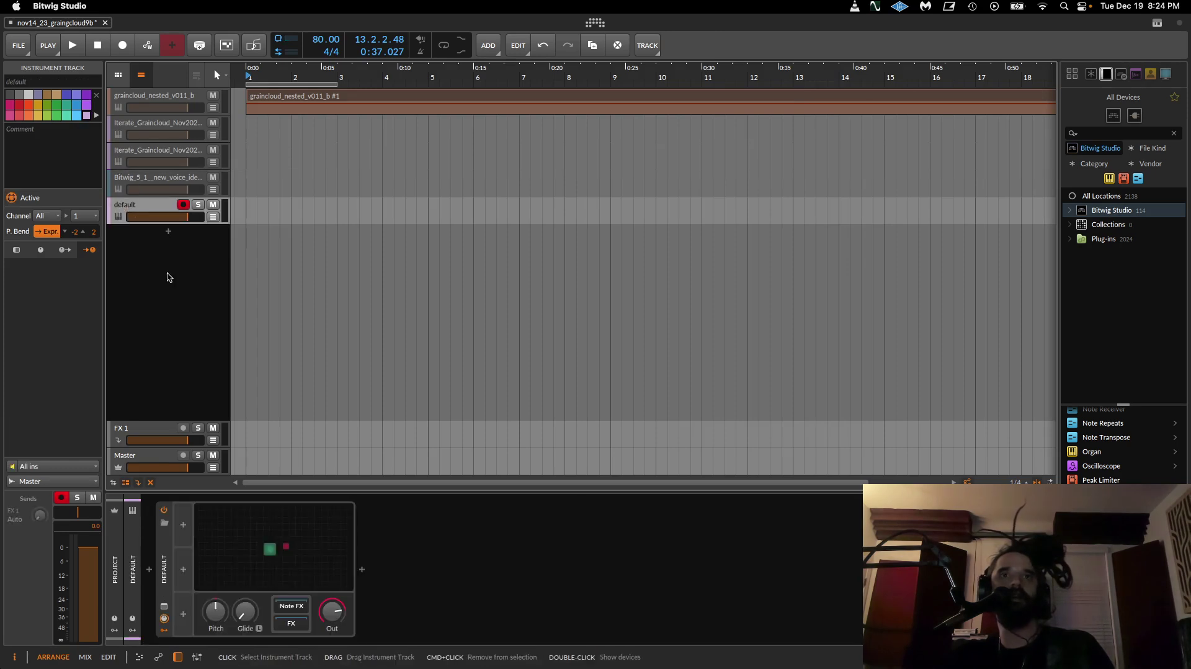
{"action": "left_click", "coordinate": [264, 521]}
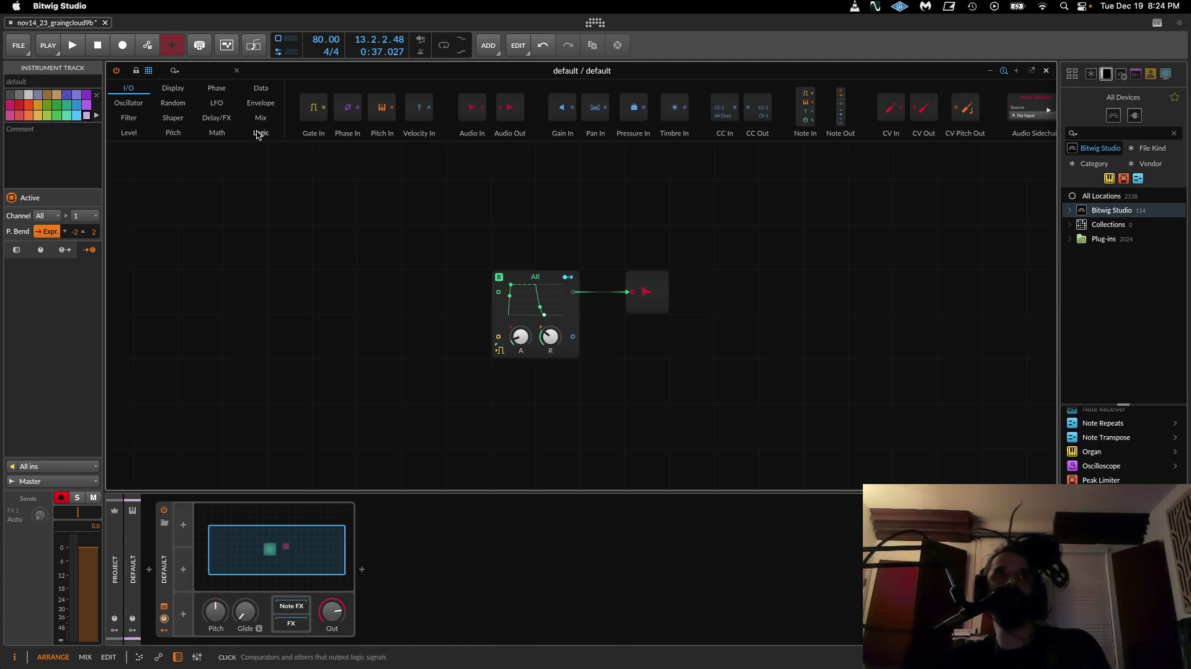
{"action": "left_click", "coordinate": [142, 102]}
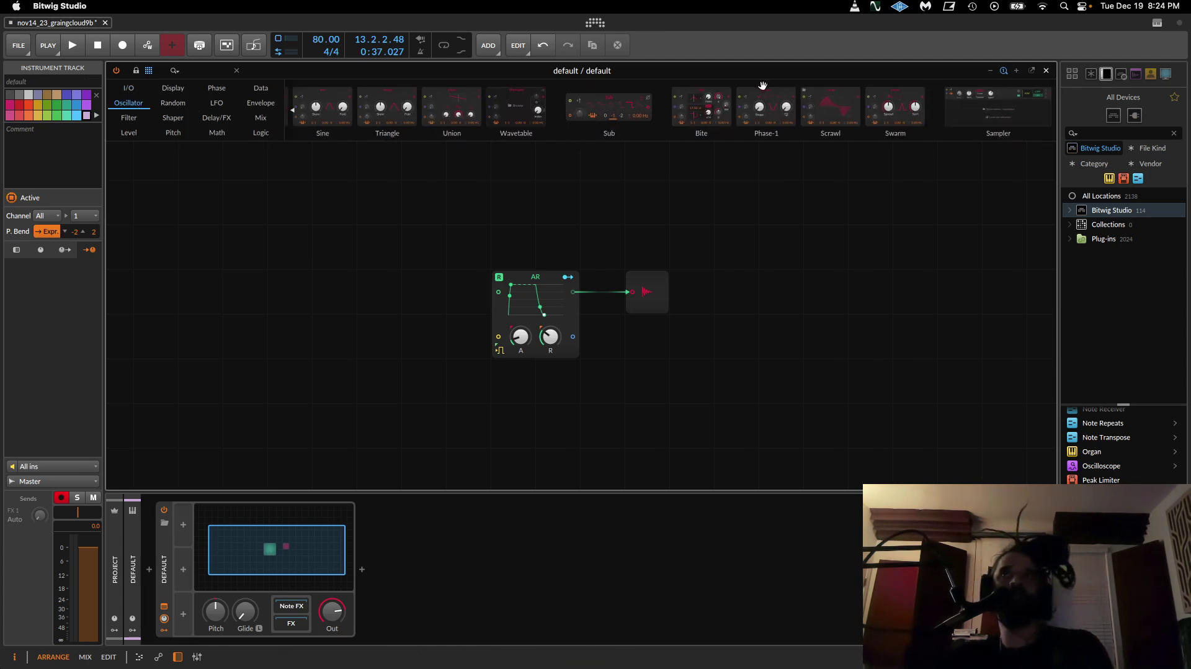
{"action": "left_click_drag", "start_coordinate": [1016, 110], "coordinate": [500, 291]}
Step: Audition samples in the melodic folder of My_libs and load 11_26_23_s6_arps_f_86_v02-1-bounce-3.wav into the Sampler
{"action": "left_click", "coordinate": [1136, 74]}
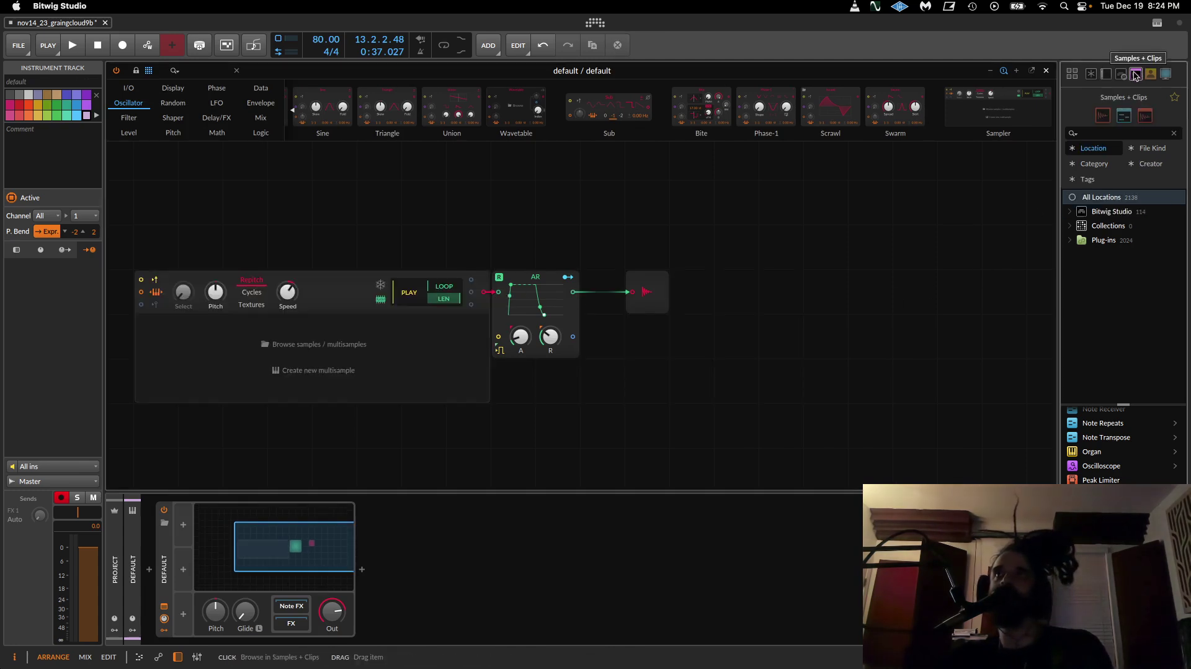
{"action": "left_click", "coordinate": [1131, 383]}
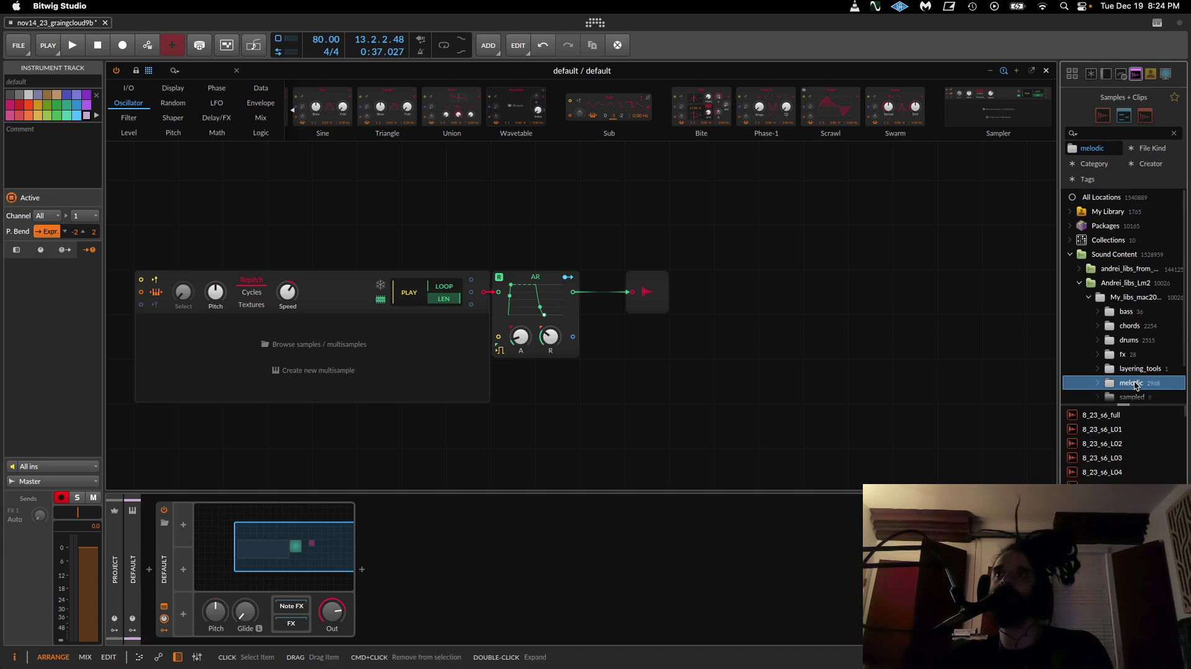
{"action": "scroll", "coordinate": [1123, 434], "scroll_direction": "down", "scroll_amount": 3}
{"action": "left_click", "coordinate": [1121, 423]}
{"action": "key", "text": "Down"}
{"action": "key", "text": "Down"}
{"action": "key", "text": "Down"}
{"action": "key", "text": "Down"}
{"action": "key", "text": "Down"}
{"action": "key", "text": "Down"}
{"action": "key", "text": "Down"}
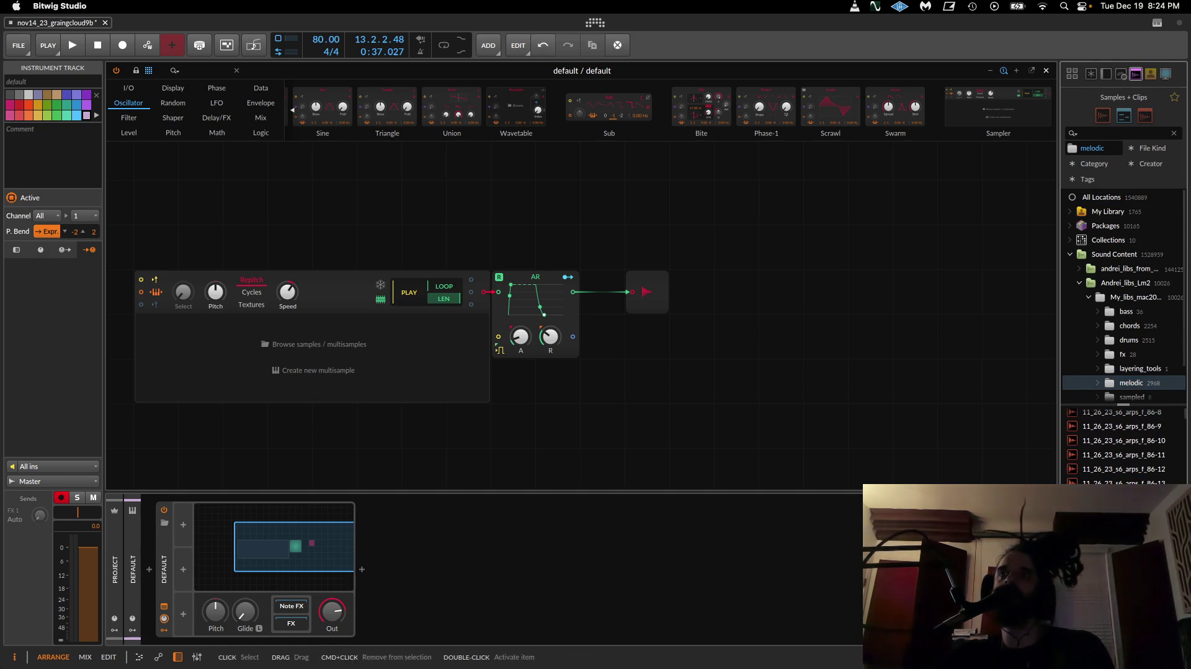
{"action": "left_click_drag", "start_coordinate": [1123, 526], "coordinate": [276, 369]}
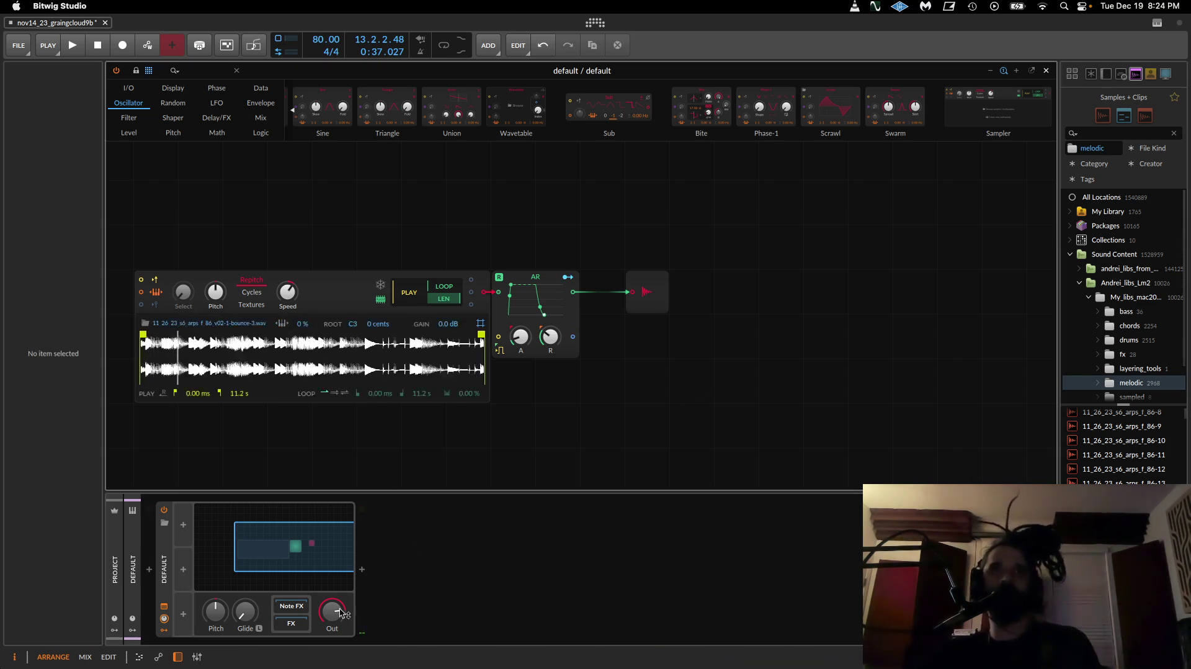
Step: Move the Sampler, AR and output chain across the grid to free space before the Sampler, and give the Poly Grid 16 voices
{"action": "left_click_drag", "start_coordinate": [712, 252], "coordinate": [229, 348]}
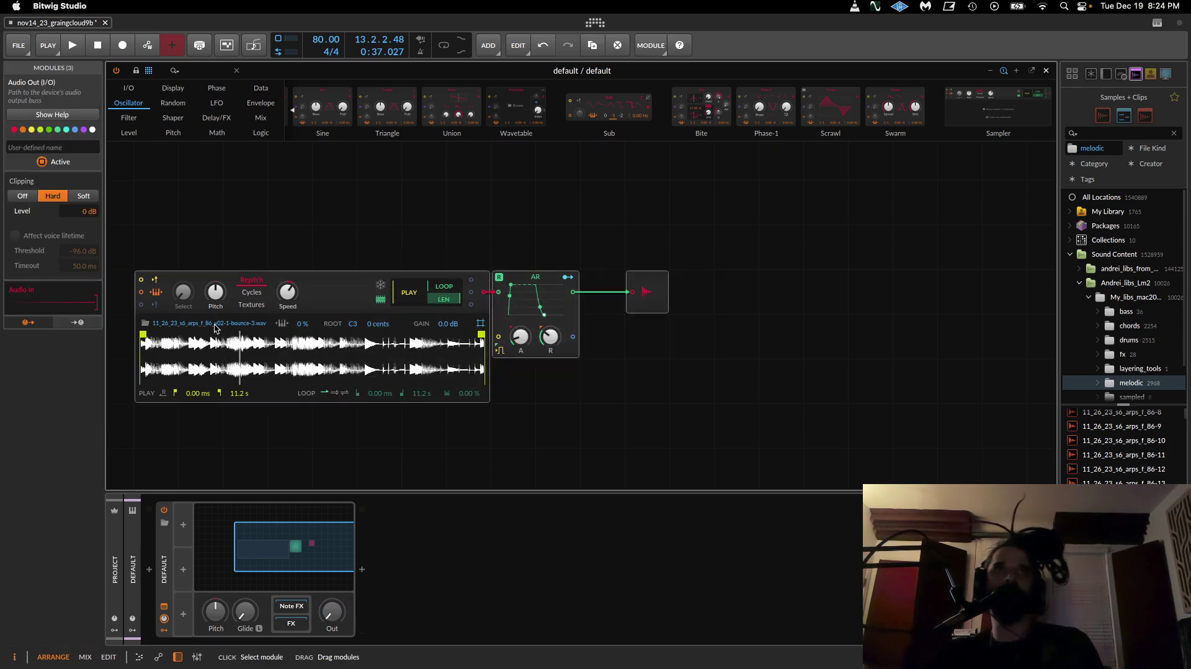
{"action": "left_click_drag", "start_coordinate": [201, 276], "coordinate": [424, 265]}
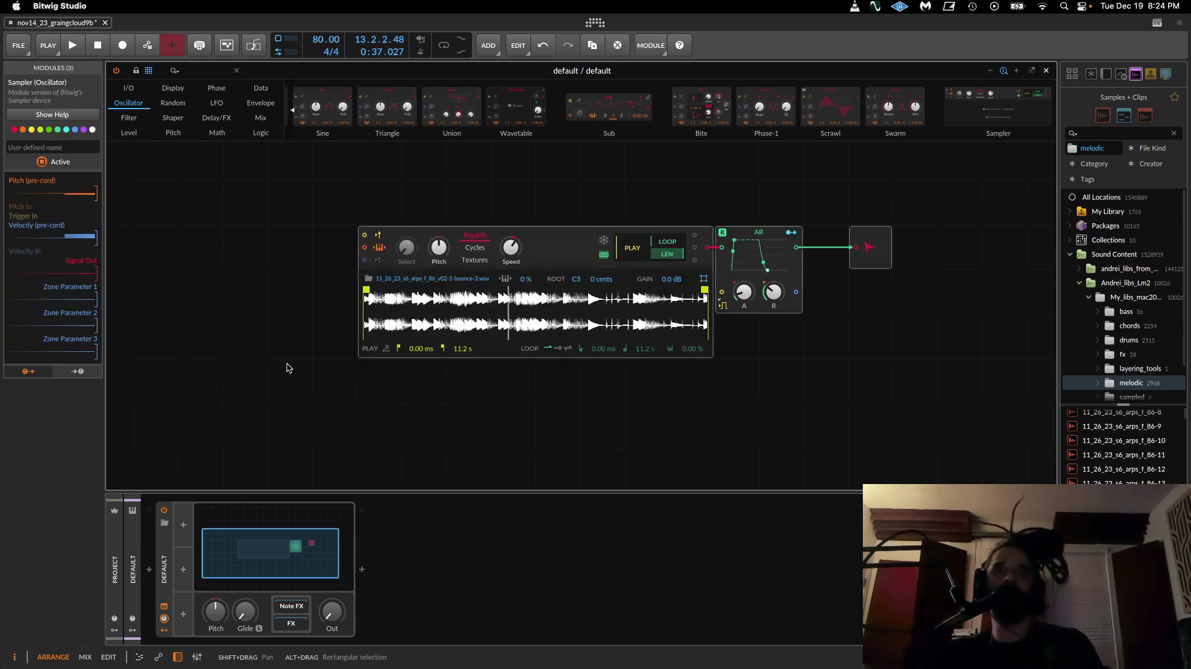
{"action": "left_click", "coordinate": [173, 548]}
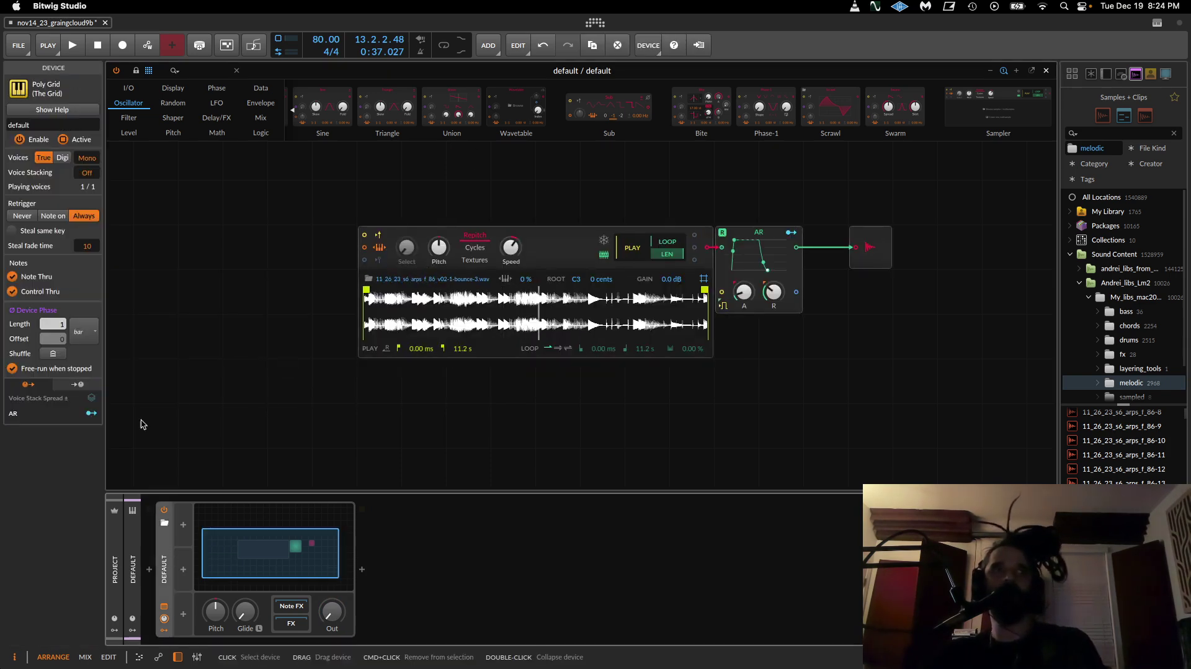
{"action": "left_click", "coordinate": [87, 159]}
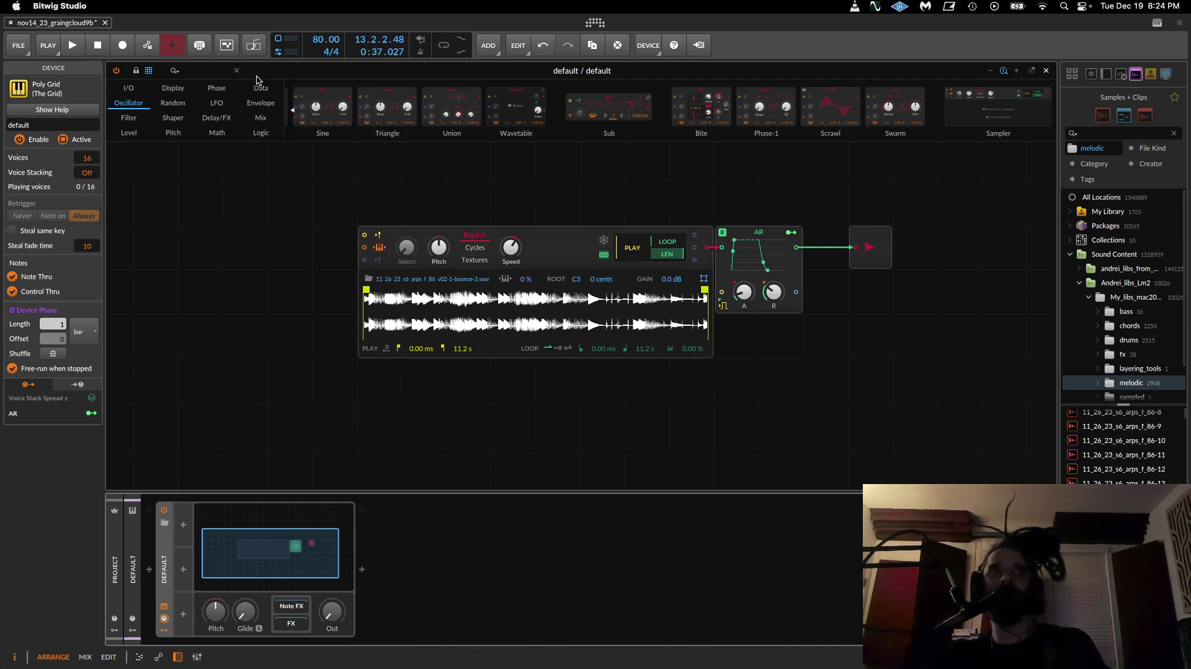
Step: Search the grid modules for "voi" and place a Voice Stack Mix and a Voice Stack Tog beside the Sampler
{"action": "left_click", "coordinate": [236, 70]}
{"action": "type", "text": "voi"}
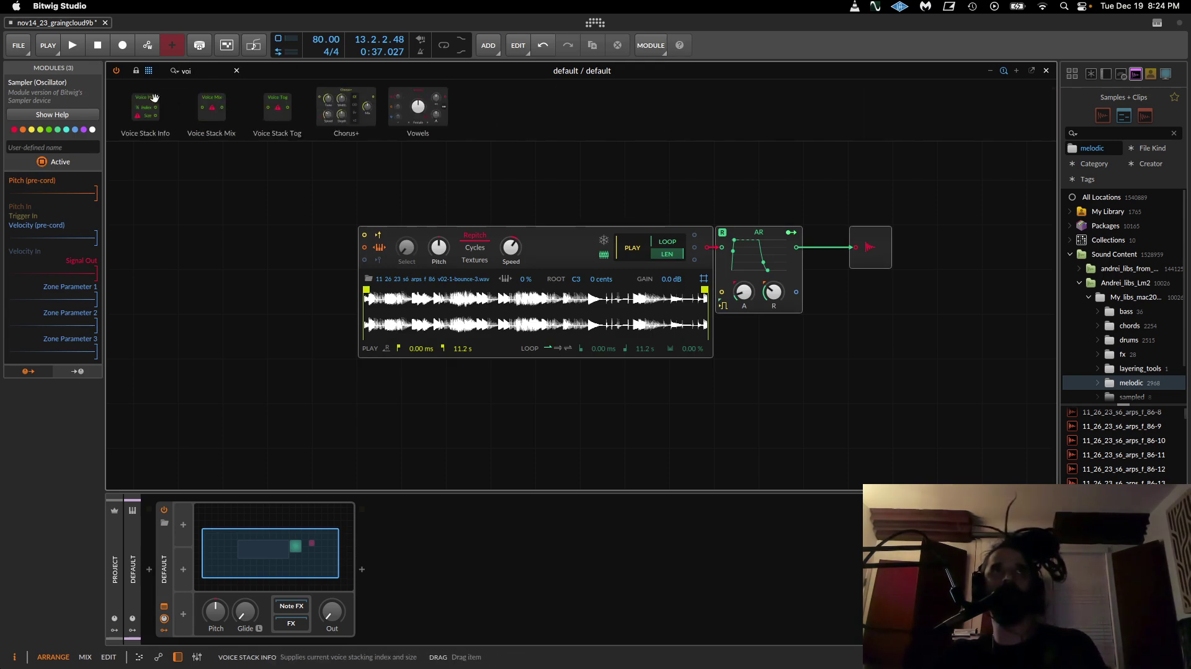
{"action": "left_click_drag", "start_coordinate": [211, 107], "coordinate": [245, 292]}
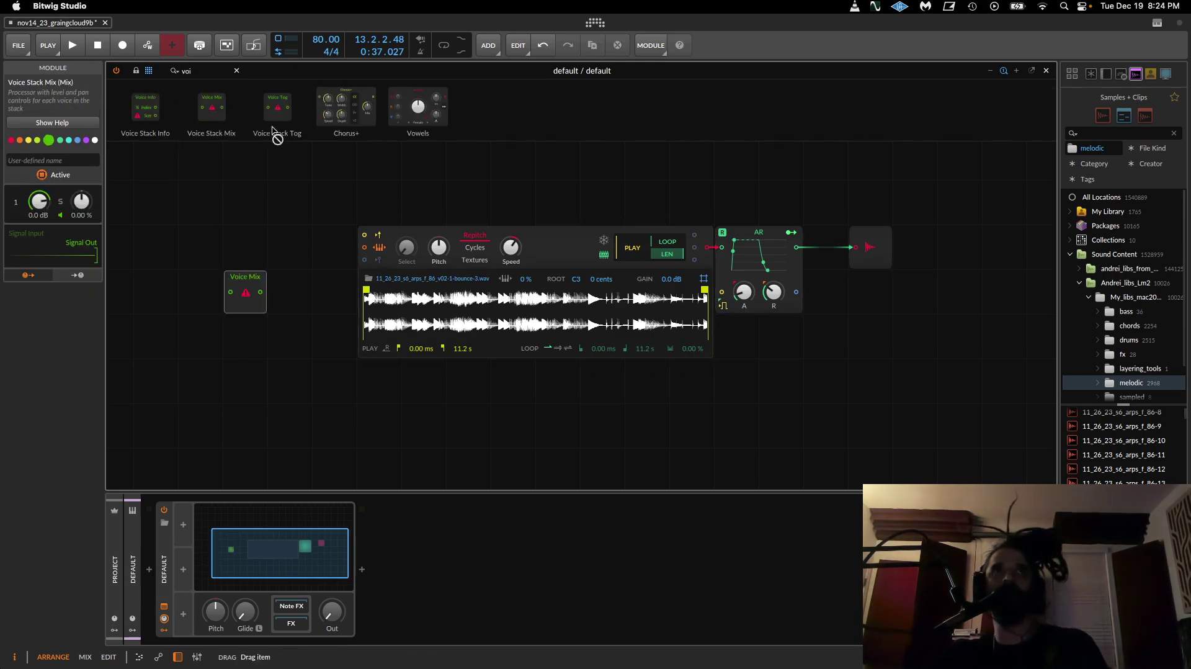
{"action": "left_click_drag", "start_coordinate": [277, 107], "coordinate": [246, 337]}
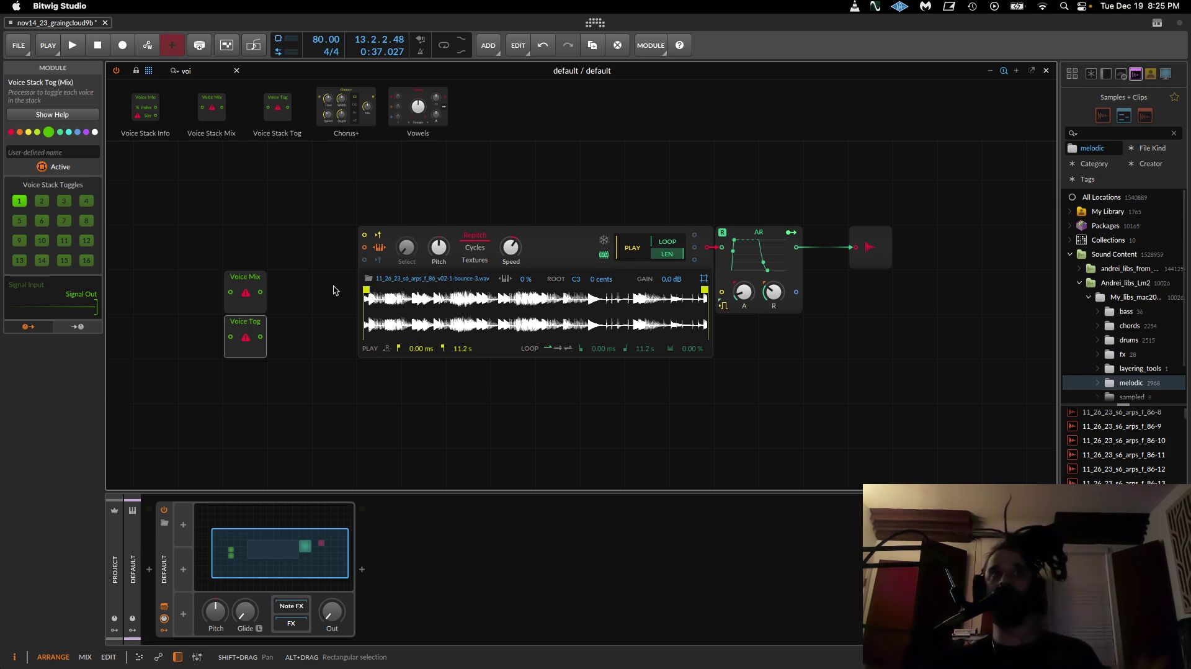
Step: Set the Poly Grid device to Mono voices with voice stacking at 16
{"action": "double_click", "coordinate": [168, 556]}
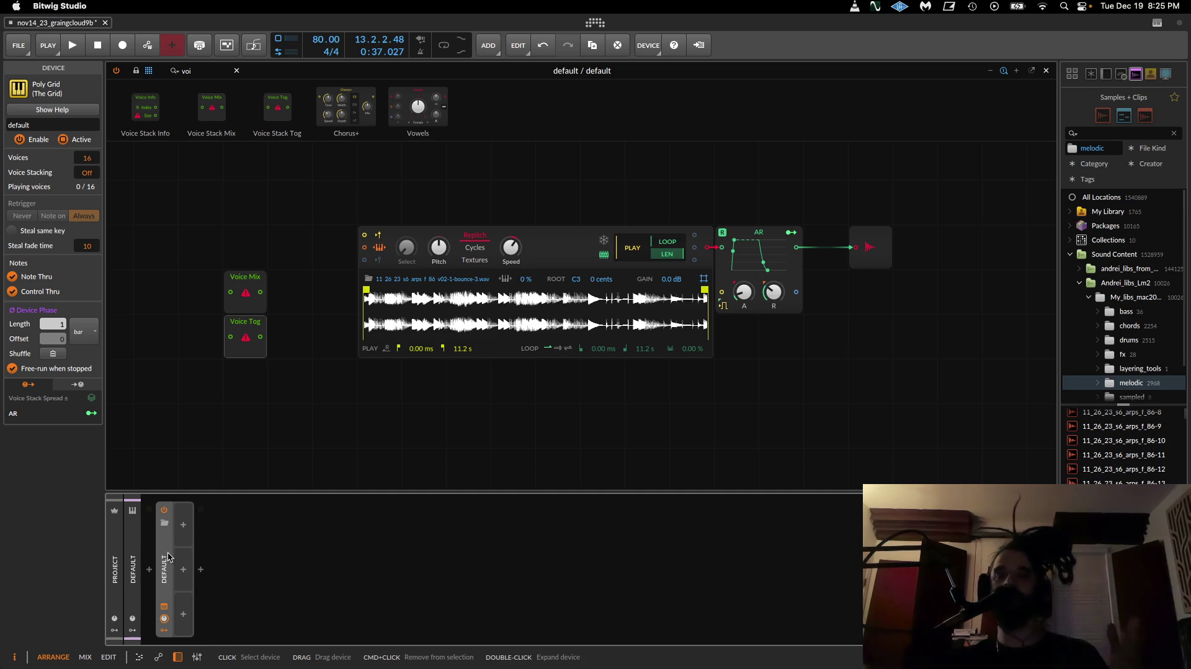
{"action": "double_click", "coordinate": [169, 555]}
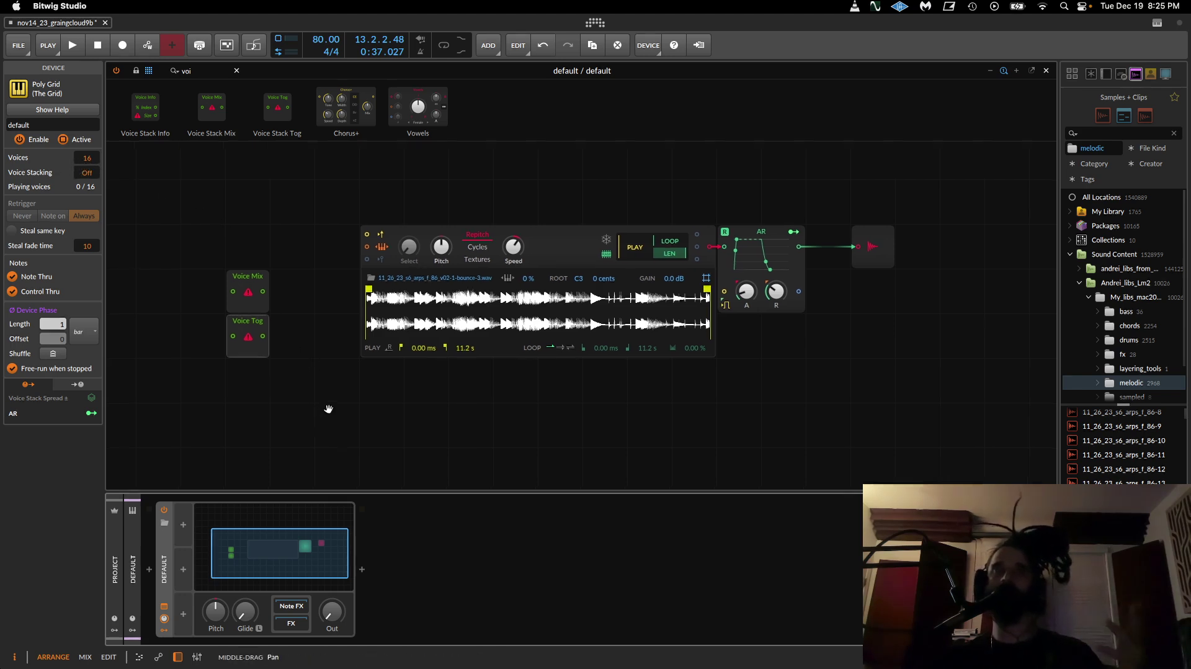
{"action": "left_click_drag", "start_coordinate": [322, 412], "coordinate": [548, 428]}
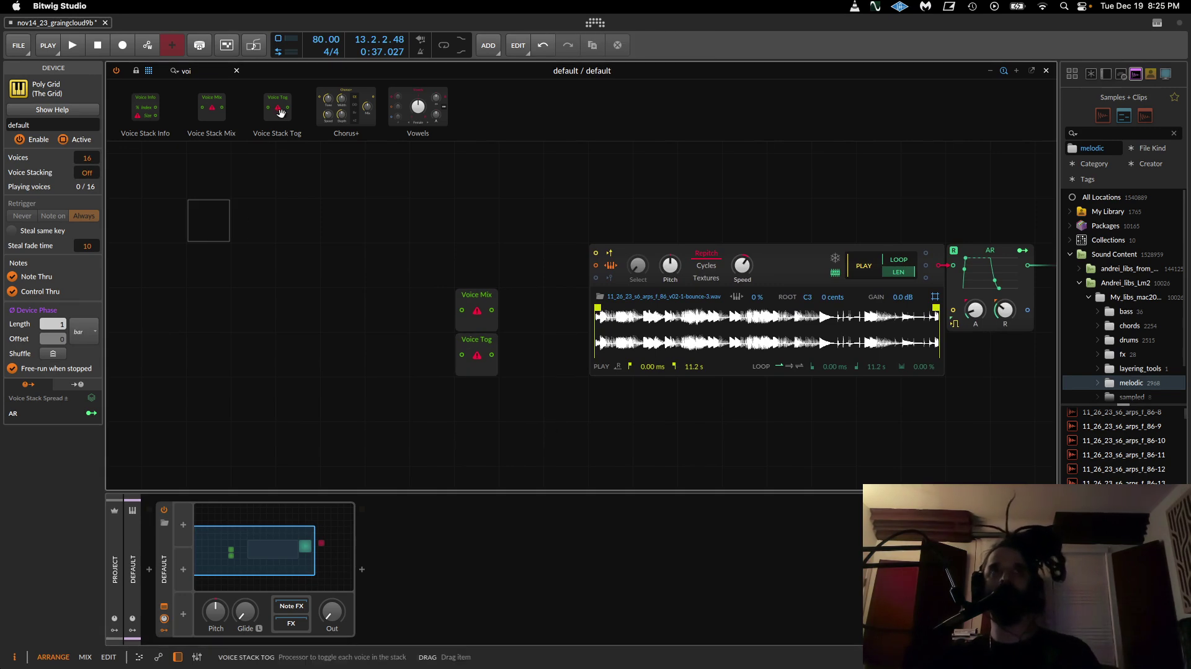
{"action": "left_click", "coordinate": [472, 301]}
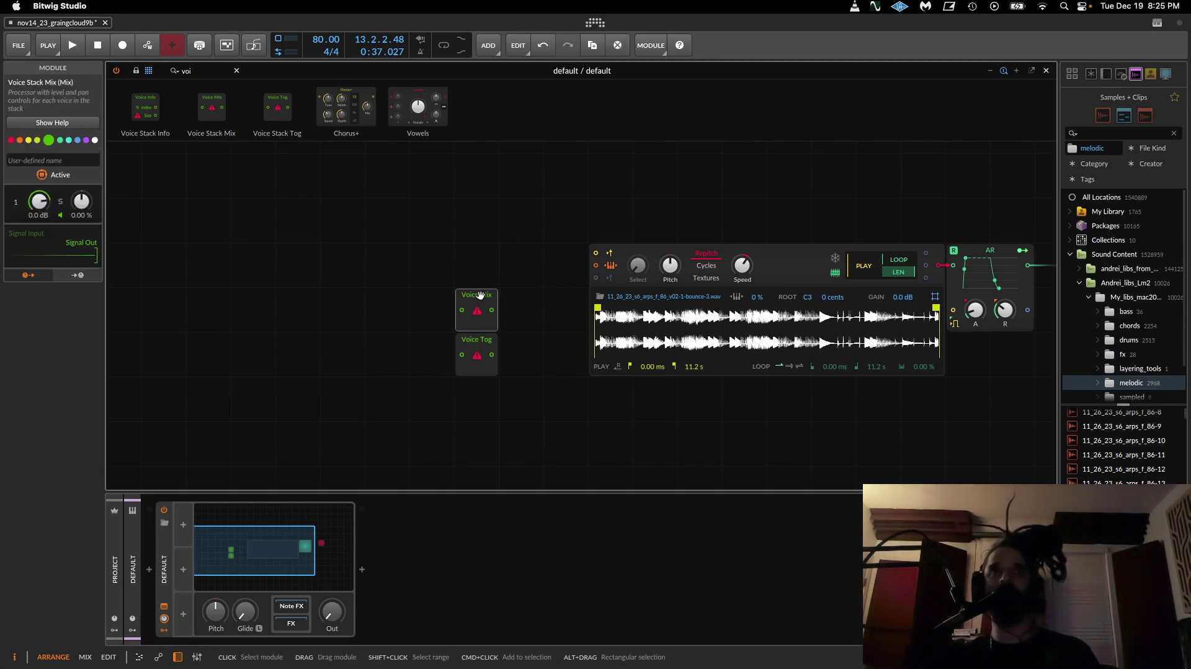
{"action": "left_click", "coordinate": [169, 574]}
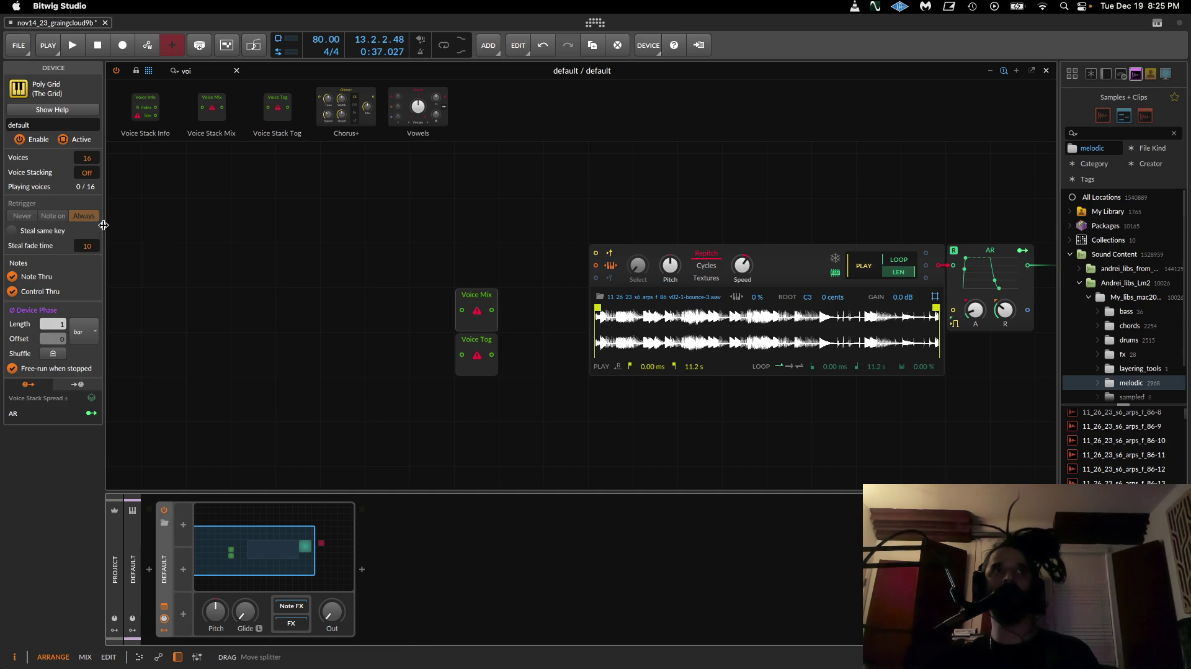
{"action": "left_click_drag", "start_coordinate": [90, 158], "coordinate": [88, 118]}
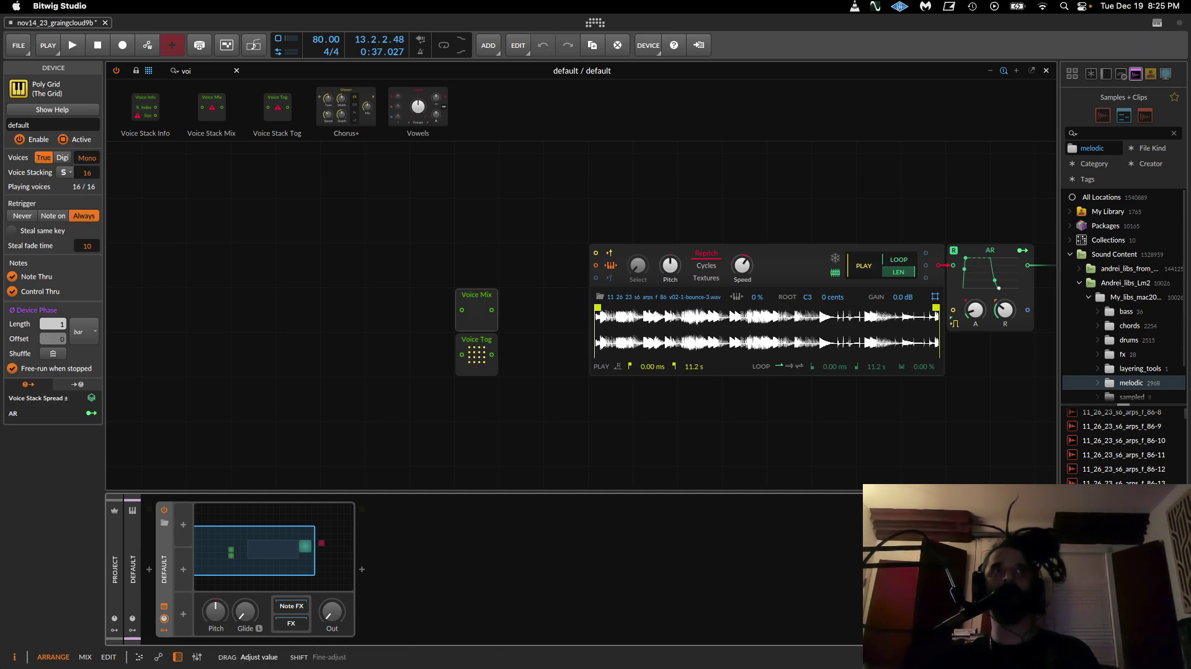
Step: Move the Voice Tog module aside and insert Voice Mix between the AR envelope and the audio output
{"action": "left_click", "coordinate": [484, 345]}
{"action": "left_click_drag", "start_coordinate": [485, 343], "coordinate": [440, 388]}
{"action": "left_click_drag", "start_coordinate": [472, 292], "coordinate": [433, 296]}
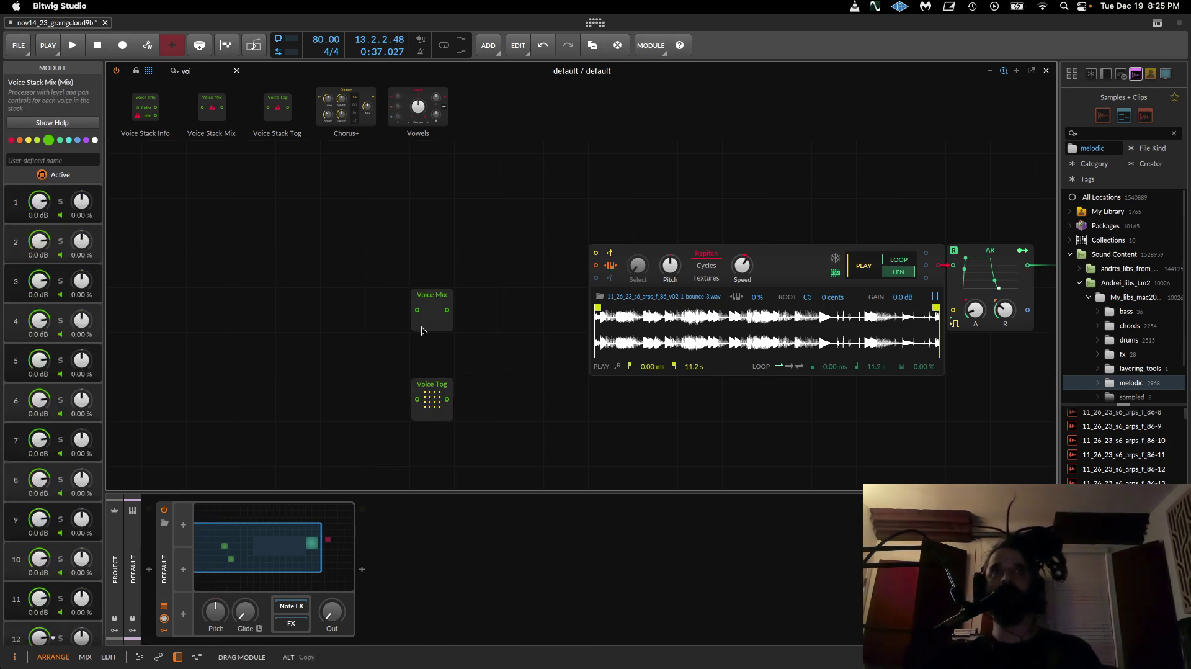
{"action": "left_click_drag", "start_coordinate": [468, 385], "coordinate": [392, 368]}
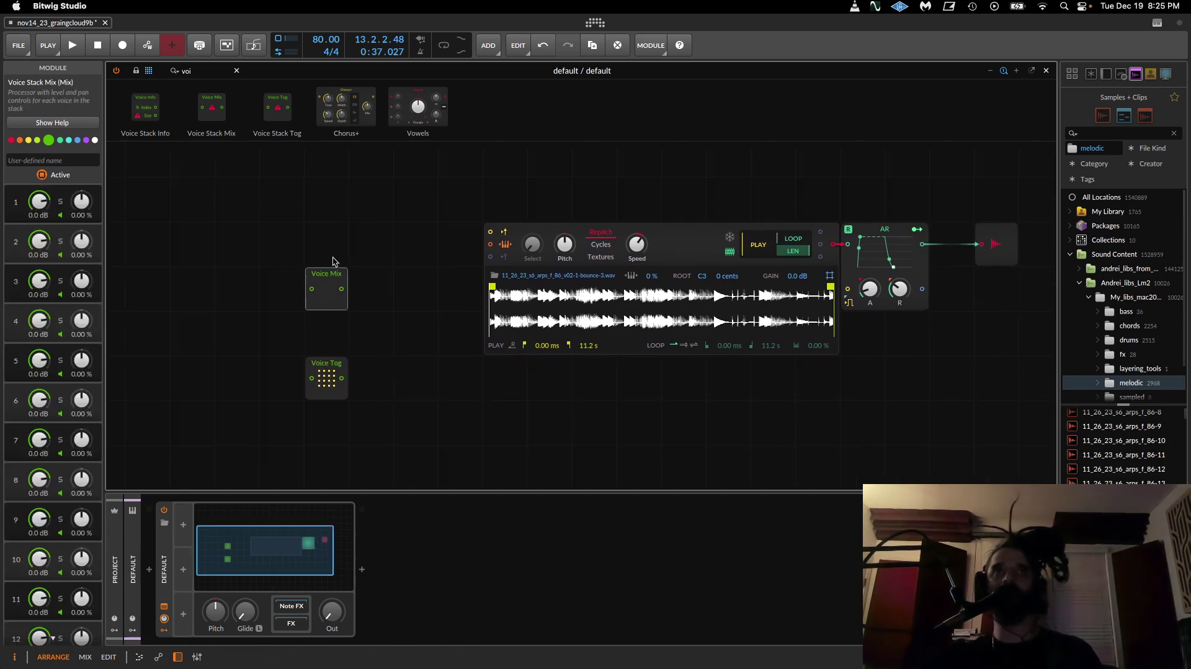
{"action": "left_click_drag", "start_coordinate": [327, 276], "coordinate": [944, 243]}
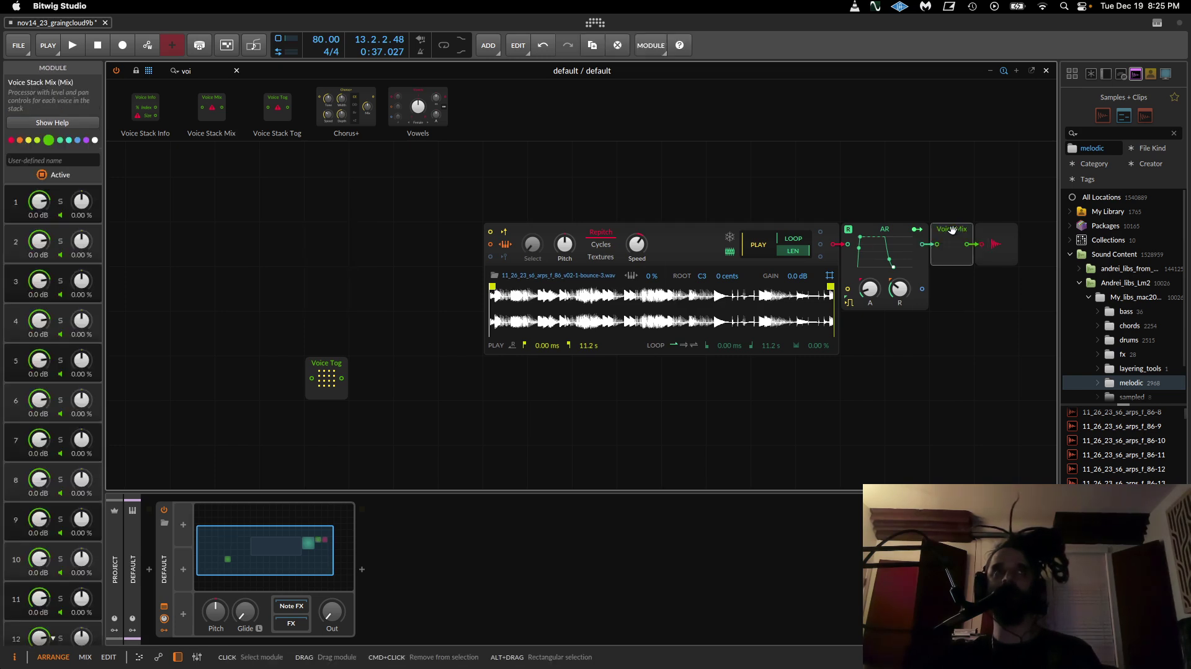
Step: Turn all 16 voice levels of Voice Mix down to -Inf dB, and move Voice Tog below the Sampler
{"action": "left_click_drag", "start_coordinate": [39, 241], "coordinate": [41, 242]}
{"action": "left_click_drag", "start_coordinate": [36, 287], "coordinate": [36, 554]}
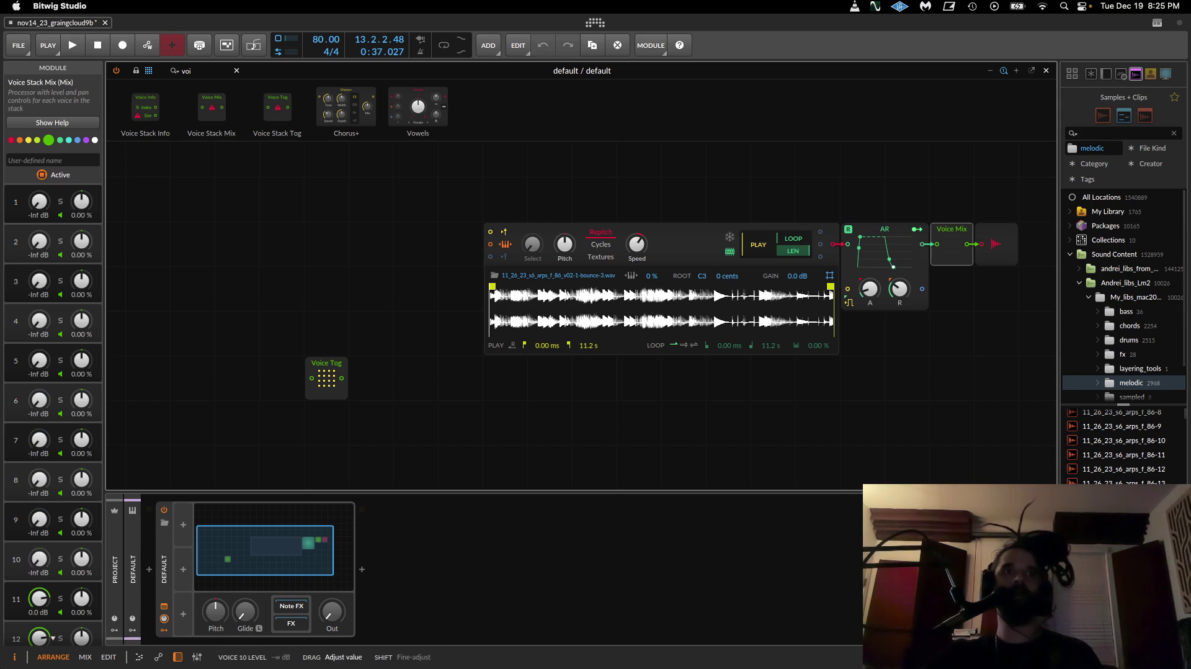
{"action": "left_click_drag", "start_coordinate": [335, 361], "coordinate": [1004, 316]}
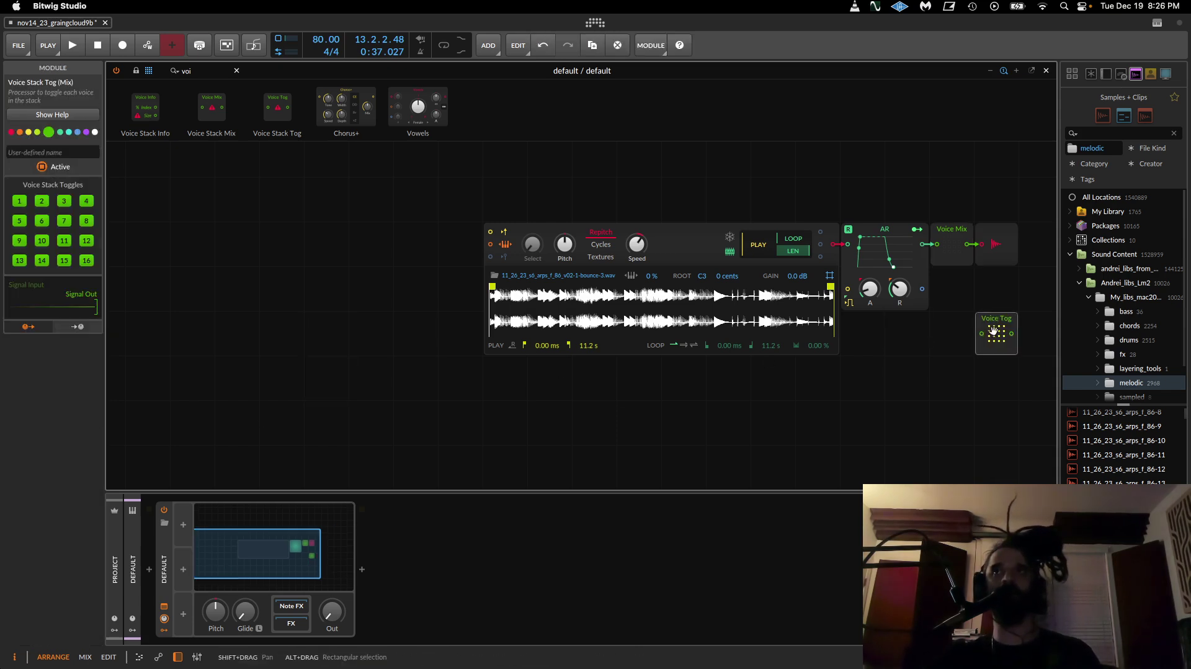
{"action": "left_click_drag", "start_coordinate": [993, 321], "coordinate": [751, 458]}
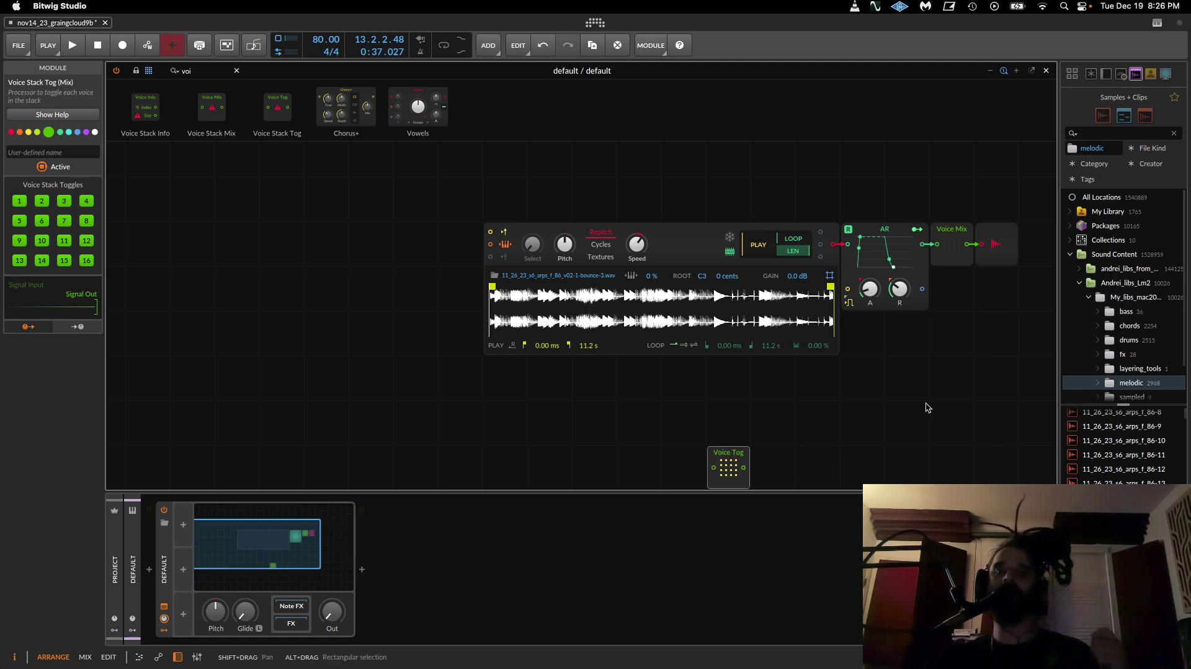
{"action": "left_click", "coordinate": [960, 240]}
{"action": "scroll", "coordinate": [28, 570], "scroll_direction": "down", "scroll_amount": 3}
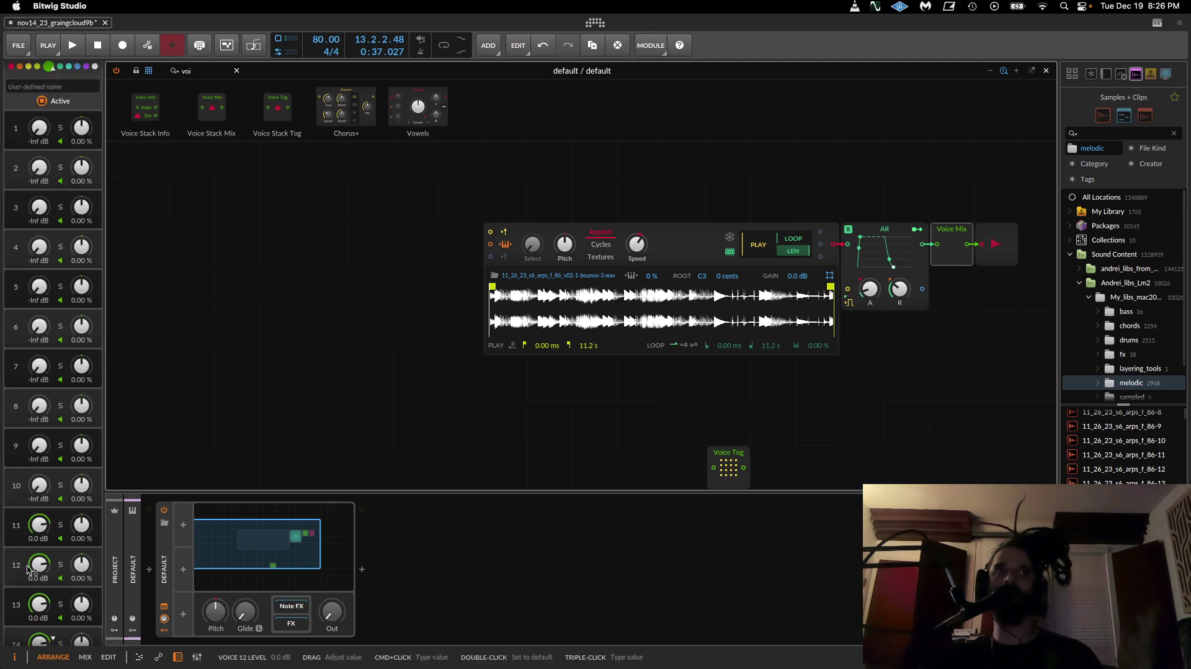
{"action": "left_click_drag", "start_coordinate": [40, 525], "coordinate": [39, 627]}
{"action": "scroll", "coordinate": [41, 478], "scroll_direction": "down", "scroll_amount": 4}
{"action": "left_click_drag", "start_coordinate": [41, 479], "coordinate": [40, 572]}
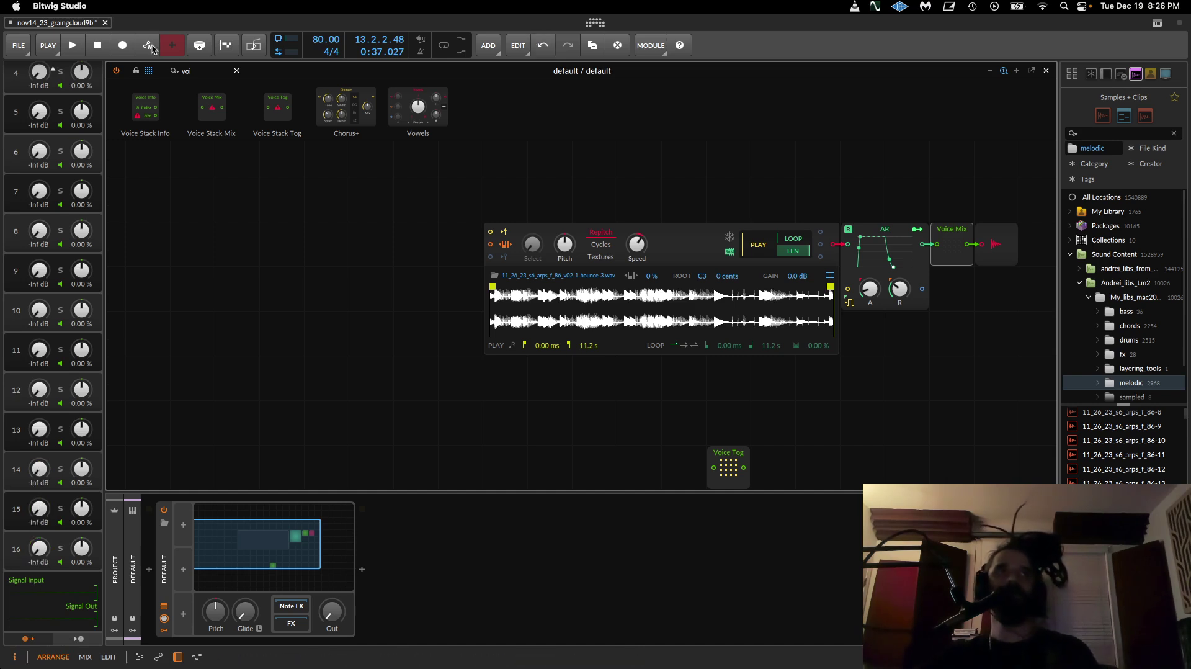
Step: Add a Value module from the Level category to the empty space before the Sampler and name it voices
{"action": "scroll", "coordinate": [202, 231], "scroll_direction": "up", "scroll_amount": 2}
{"action": "left_click", "coordinate": [237, 70]}
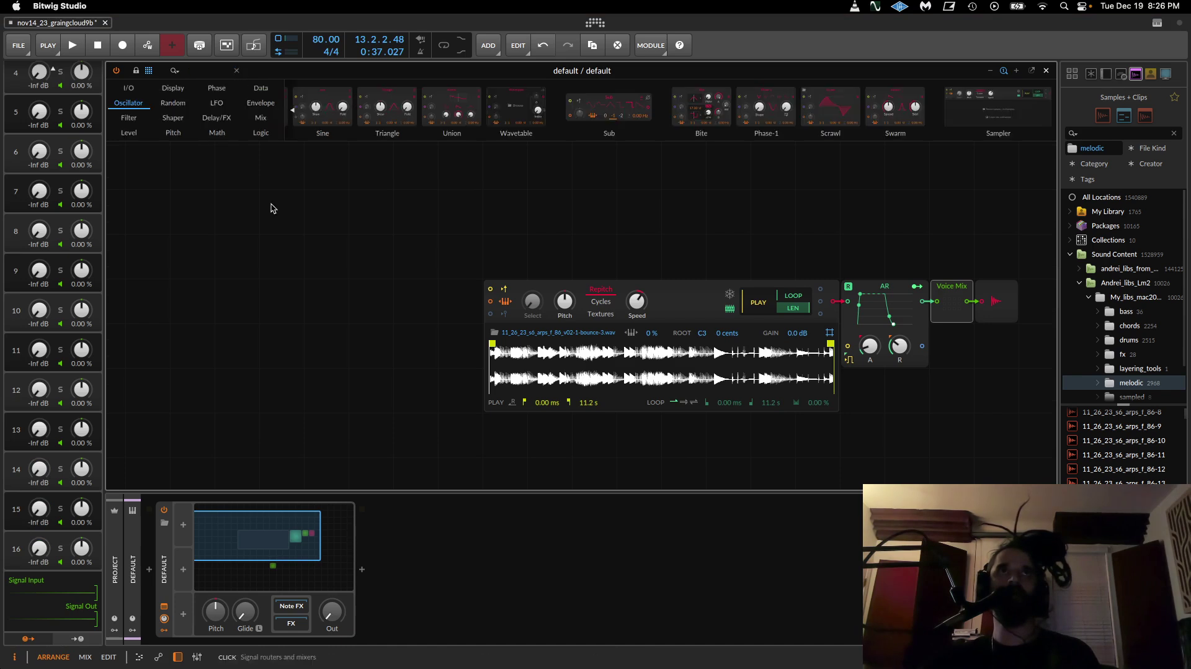
{"action": "scroll", "coordinate": [274, 190], "scroll_direction": "down", "scroll_amount": 1}
{"action": "left_click", "coordinate": [129, 132]}
{"action": "left_click_drag", "start_coordinate": [346, 107], "coordinate": [237, 307]}
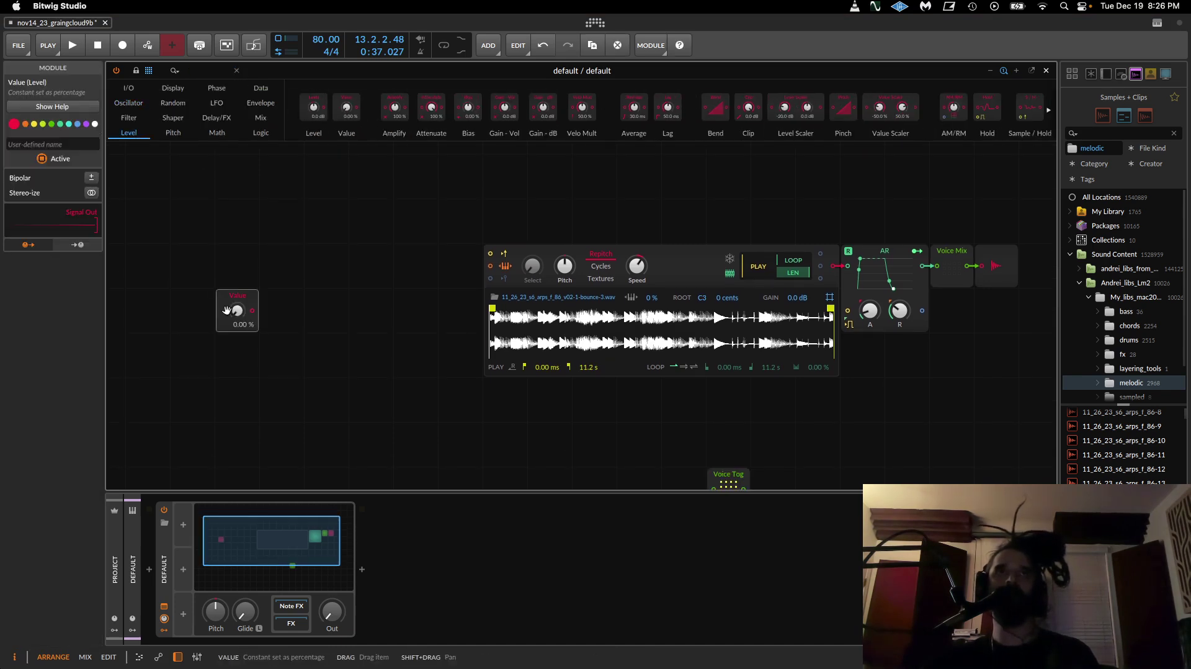
{"action": "left_click", "coordinate": [79, 144]}
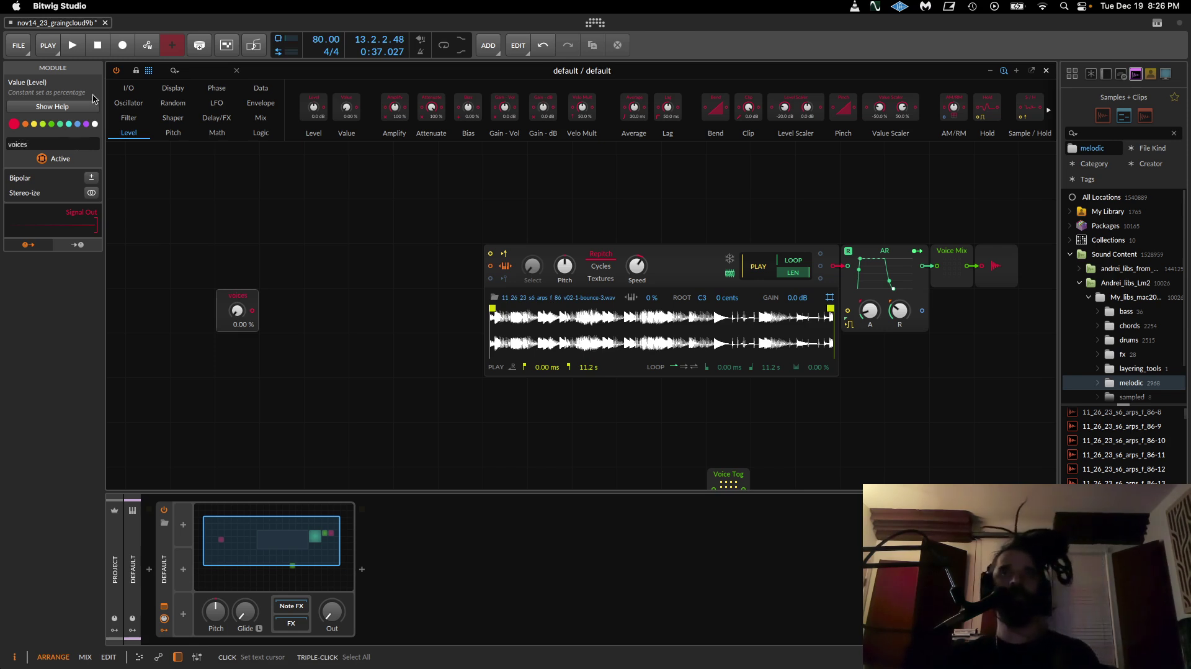
Step: Reposition the voices module and connect it to a Multiply module whose second input is a Constant of 16
{"action": "scroll", "coordinate": [337, 382], "scroll_direction": "down", "scroll_amount": 3}
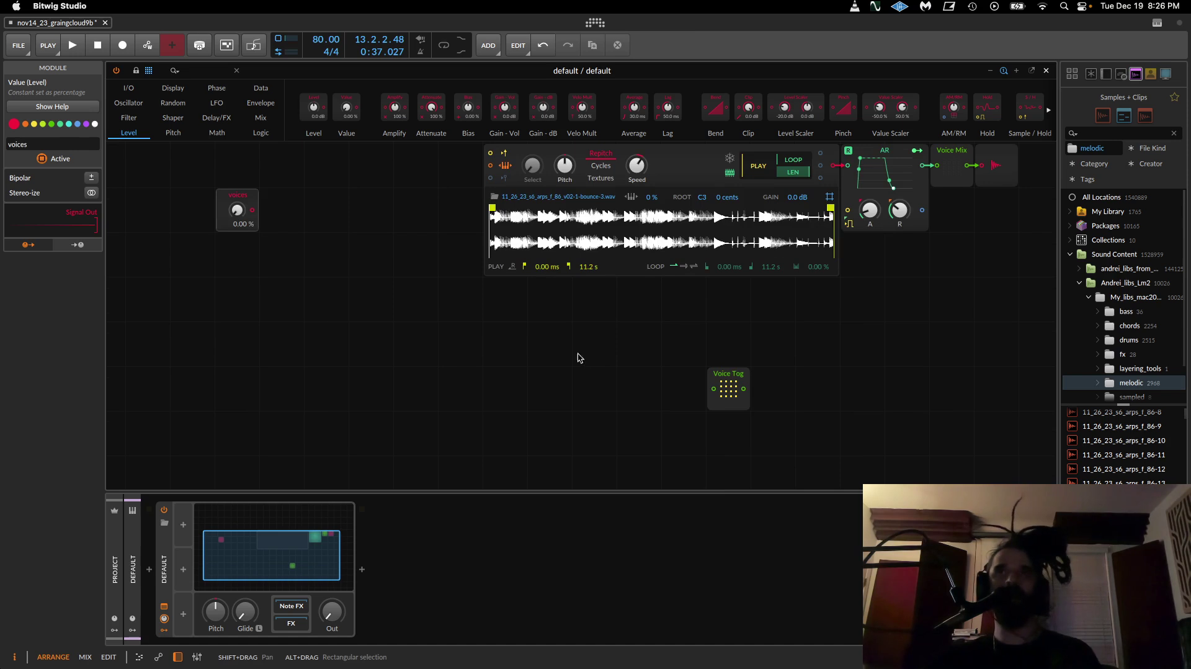
{"action": "scroll", "coordinate": [468, 337], "scroll_direction": "up", "scroll_amount": 1}
{"action": "left_click", "coordinate": [237, 243]}
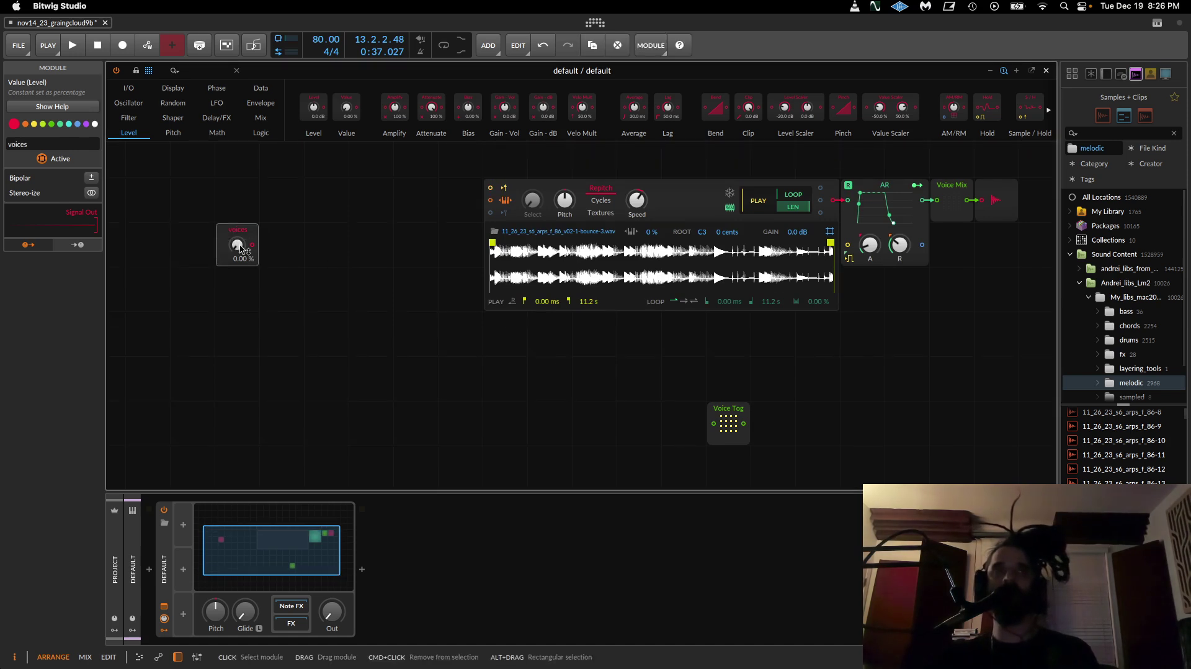
{"action": "scroll", "coordinate": [559, 382], "scroll_direction": "right", "scroll_amount": 8}
{"action": "scroll", "coordinate": [559, 383], "scroll_direction": "left", "scroll_amount": 4}
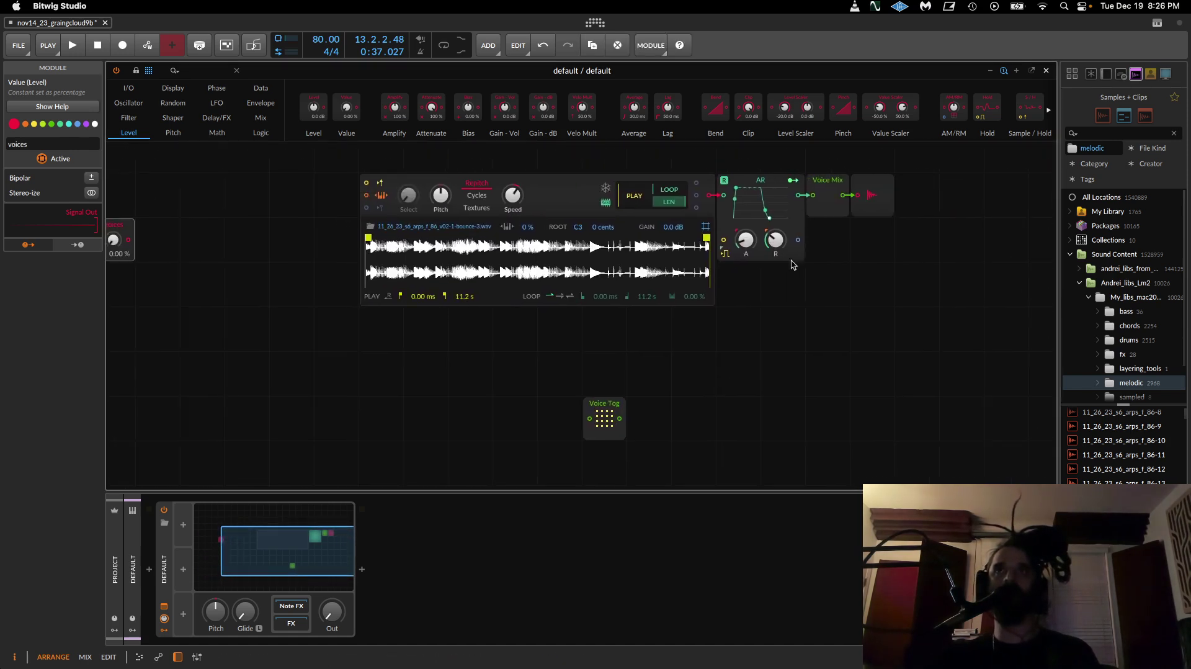
{"action": "left_click", "coordinate": [834, 181]}
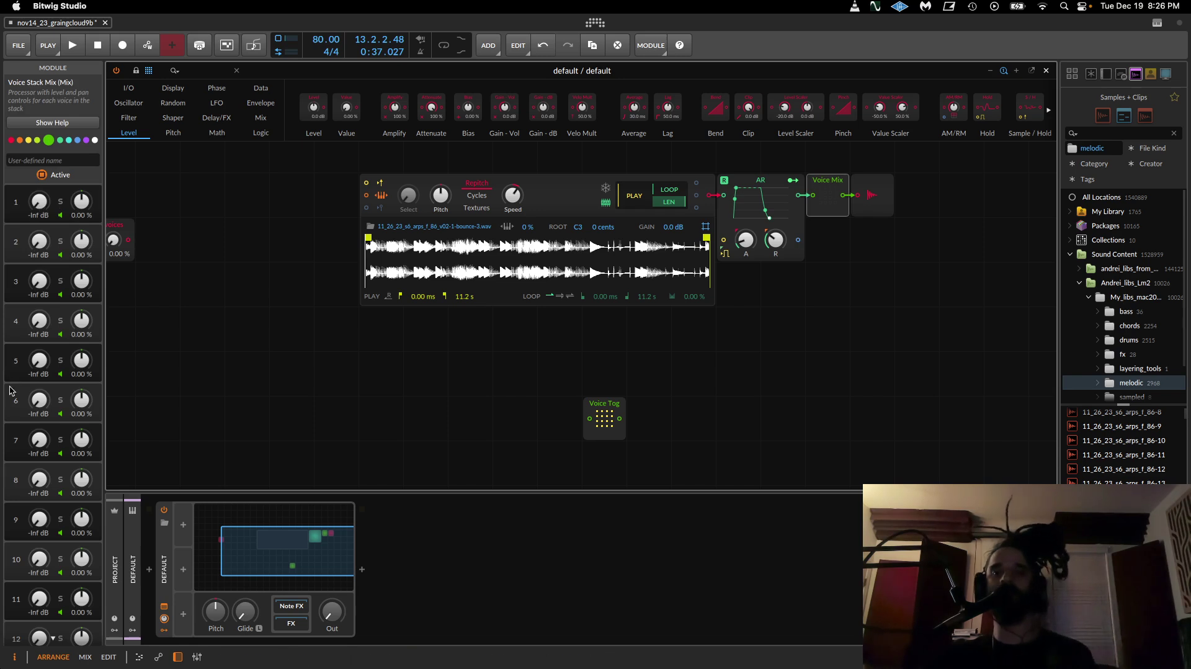
{"action": "left_click_drag", "start_coordinate": [110, 230], "coordinate": [158, 230]}
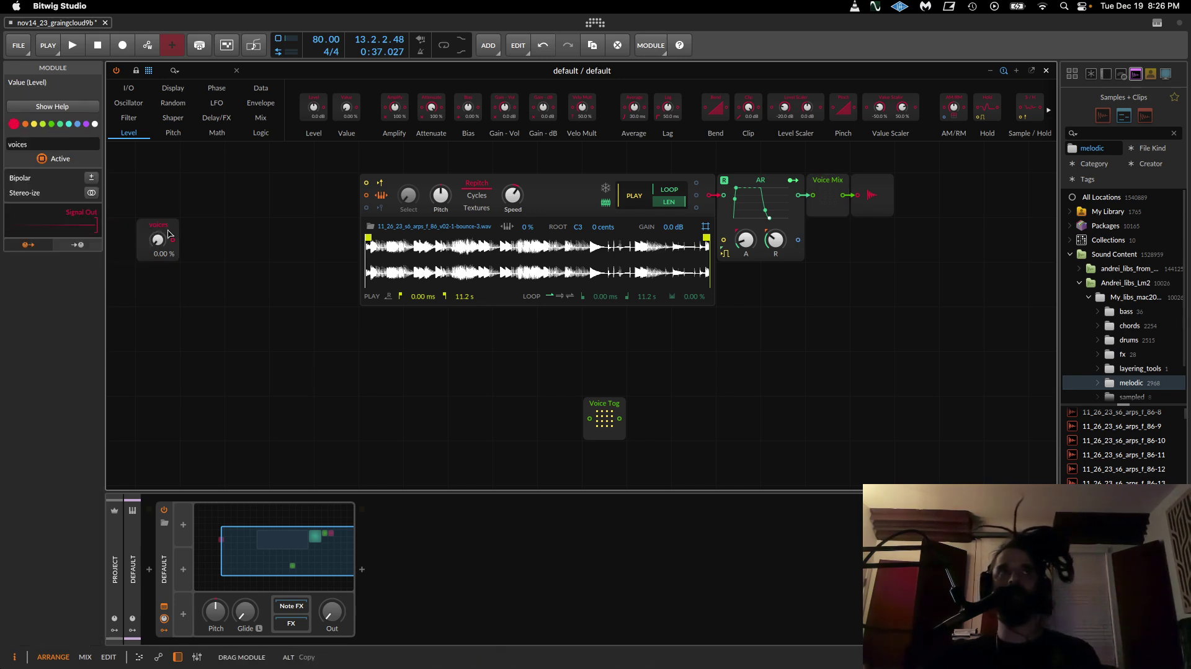
{"action": "left_click", "coordinate": [217, 132]}
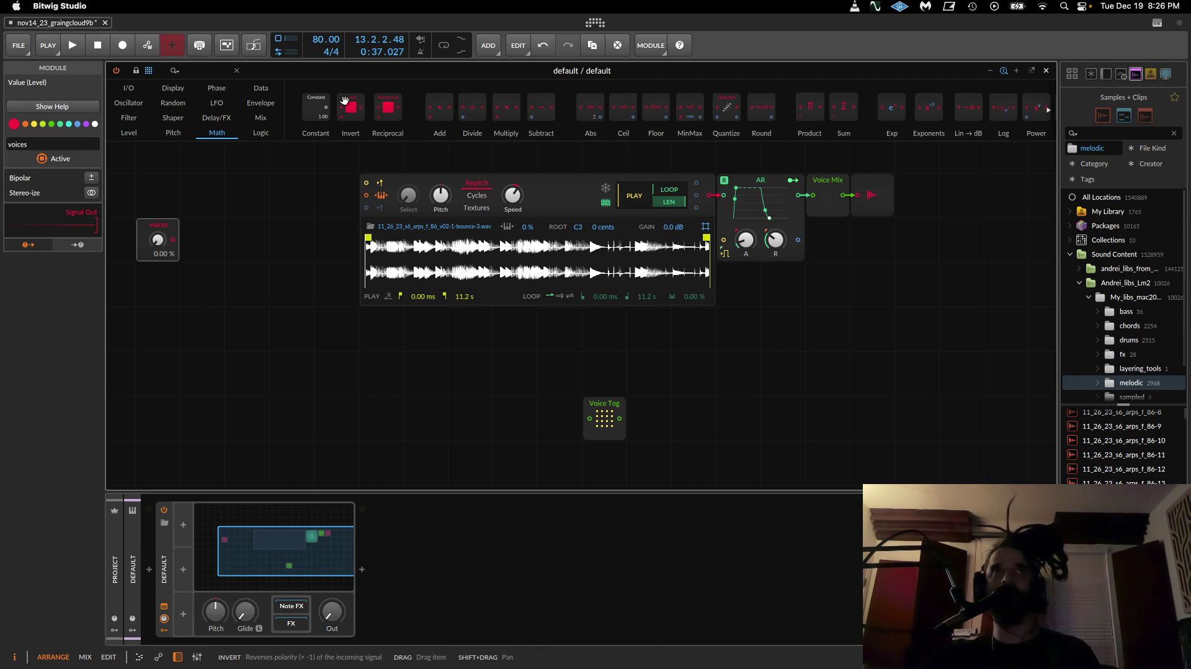
{"action": "left_click_drag", "start_coordinate": [507, 106], "coordinate": [202, 239]}
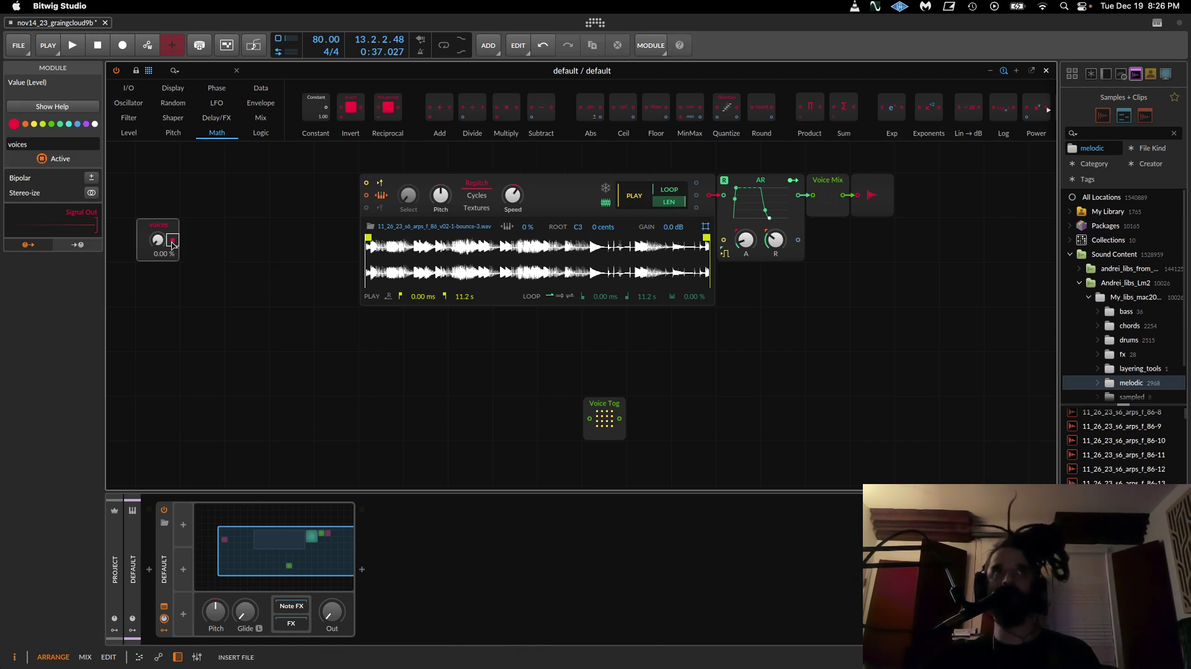
{"action": "left_click_drag", "start_coordinate": [317, 114], "coordinate": [187, 254]}
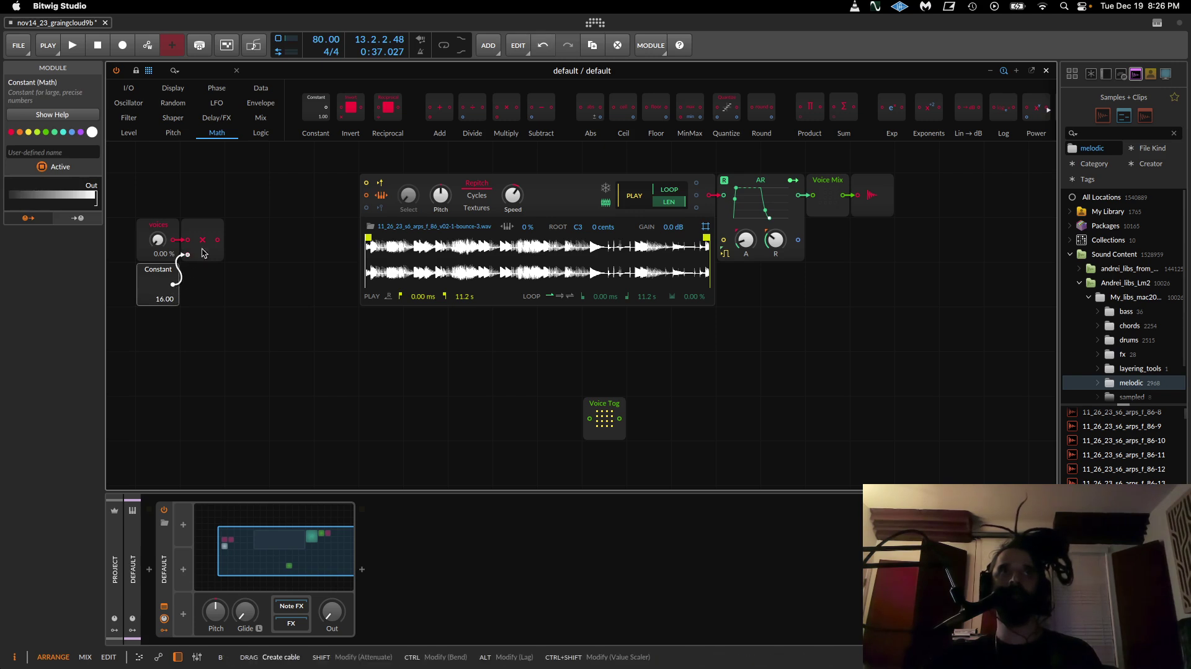
{"action": "left_click", "coordinate": [219, 244]}
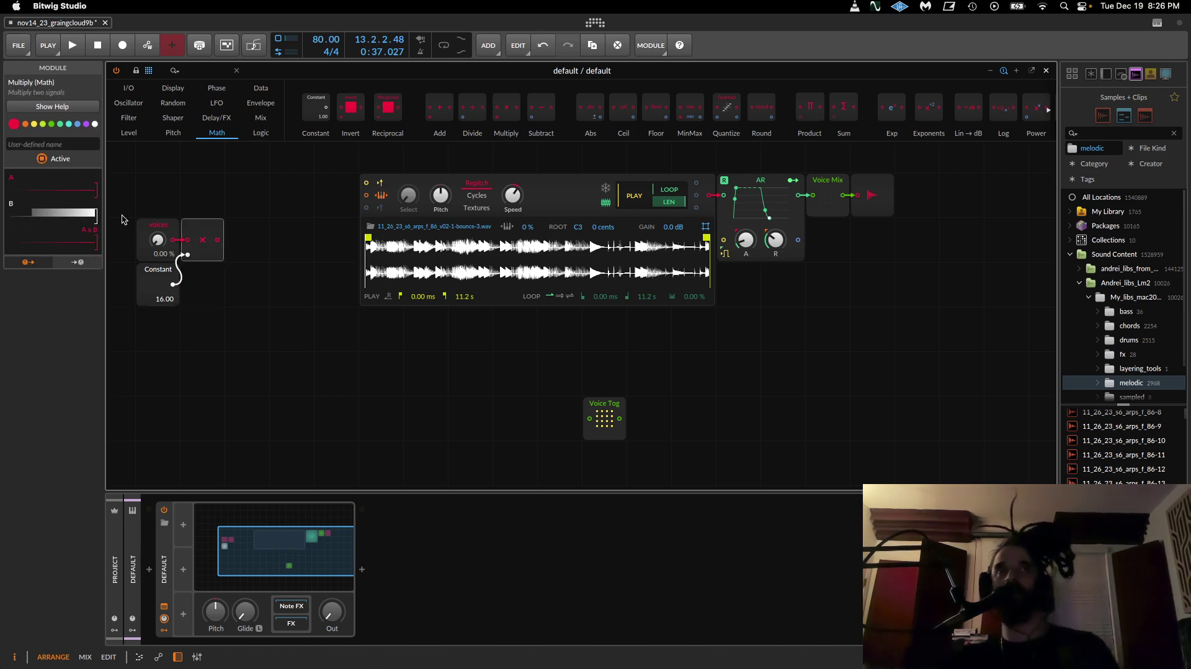
{"action": "left_click", "coordinate": [155, 233]}
{"action": "left_click", "coordinate": [816, 188]}
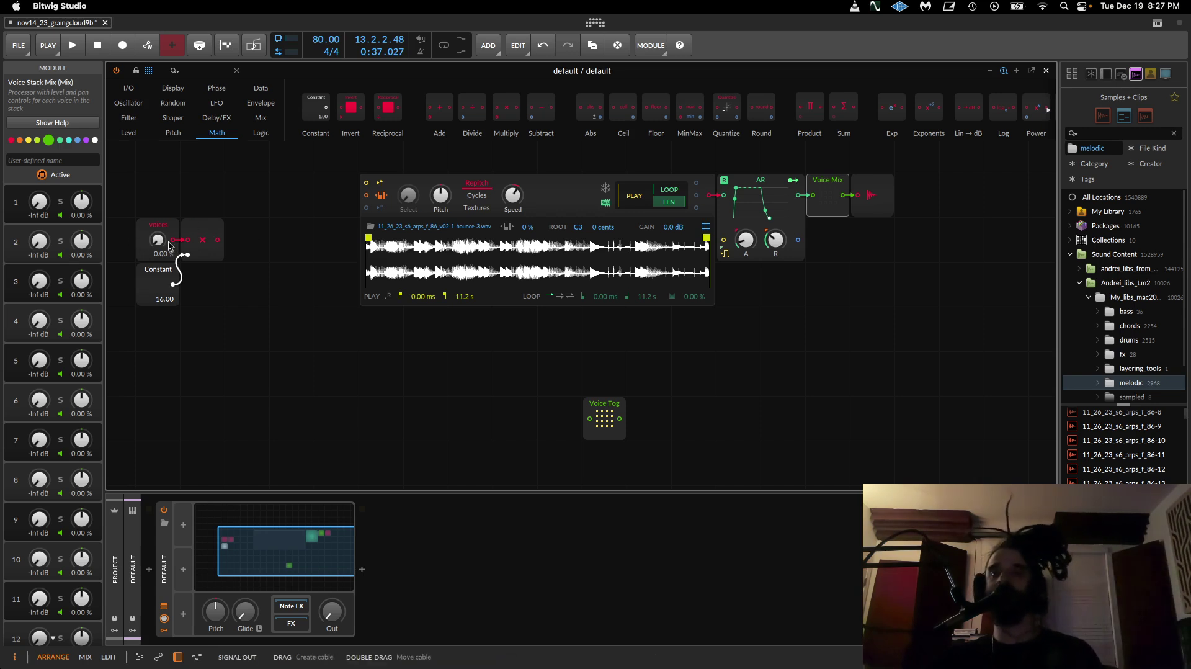
Step: Add a Bias module set to -100 % below the Multiply module, and place the Constant of 16 before voices
{"action": "left_click", "coordinate": [201, 68]}
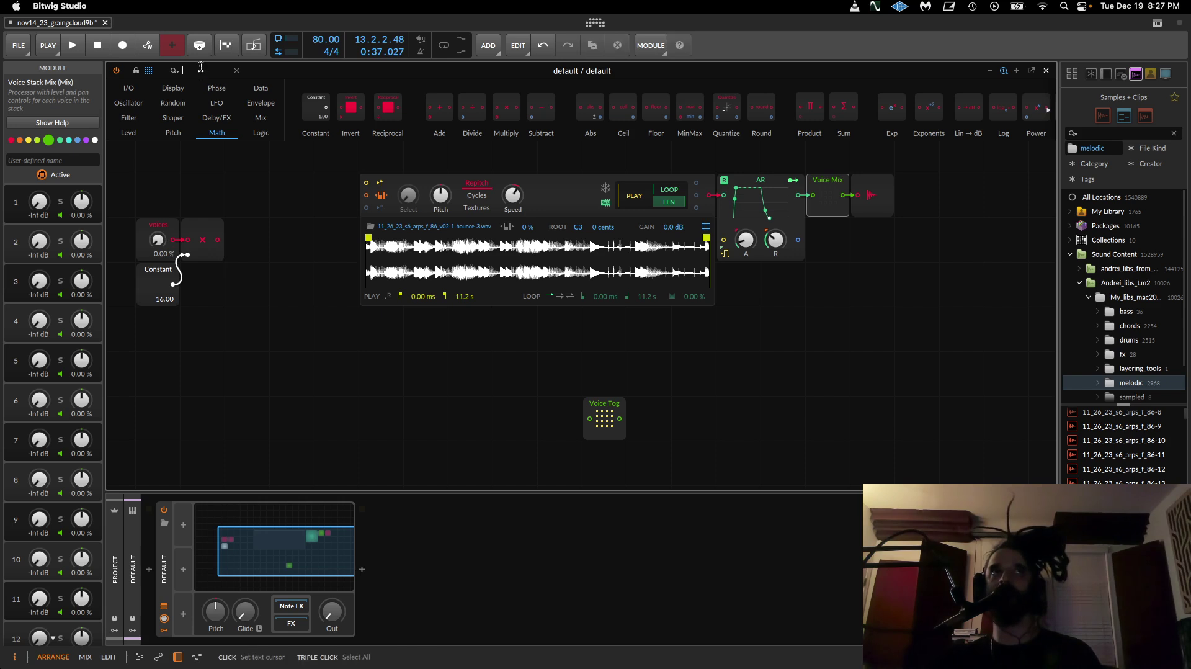
{"action": "type", "text": "bias"}
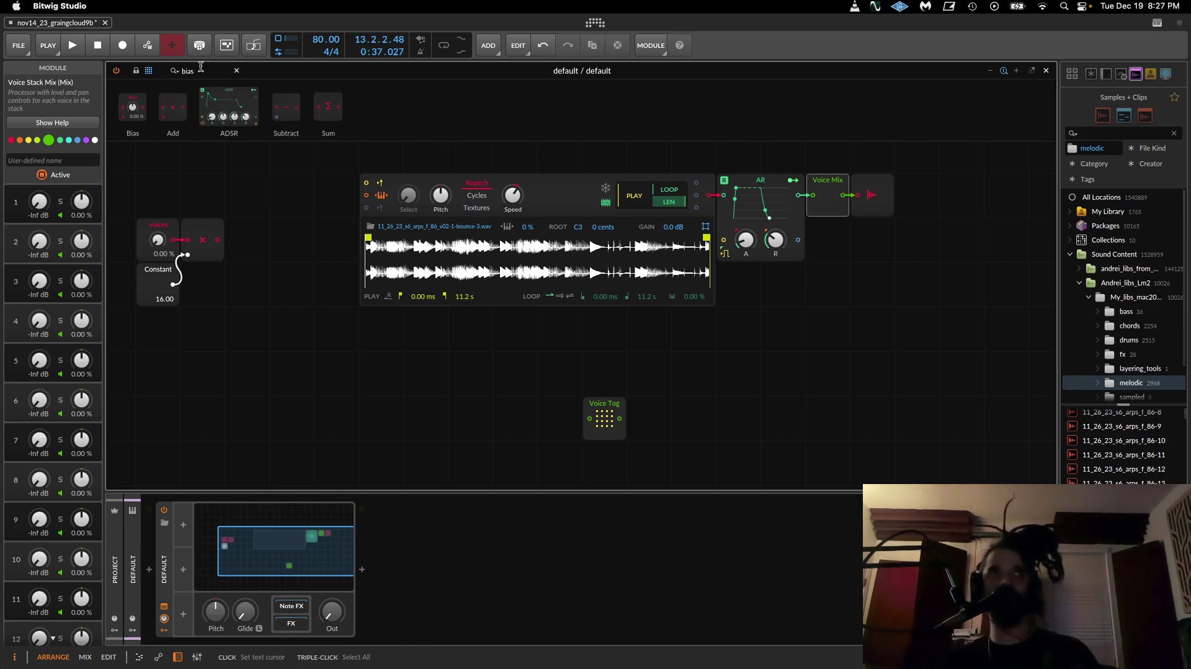
{"action": "left_click_drag", "start_coordinate": [133, 107], "coordinate": [119, 235]}
{"action": "left_click", "coordinate": [164, 279]}
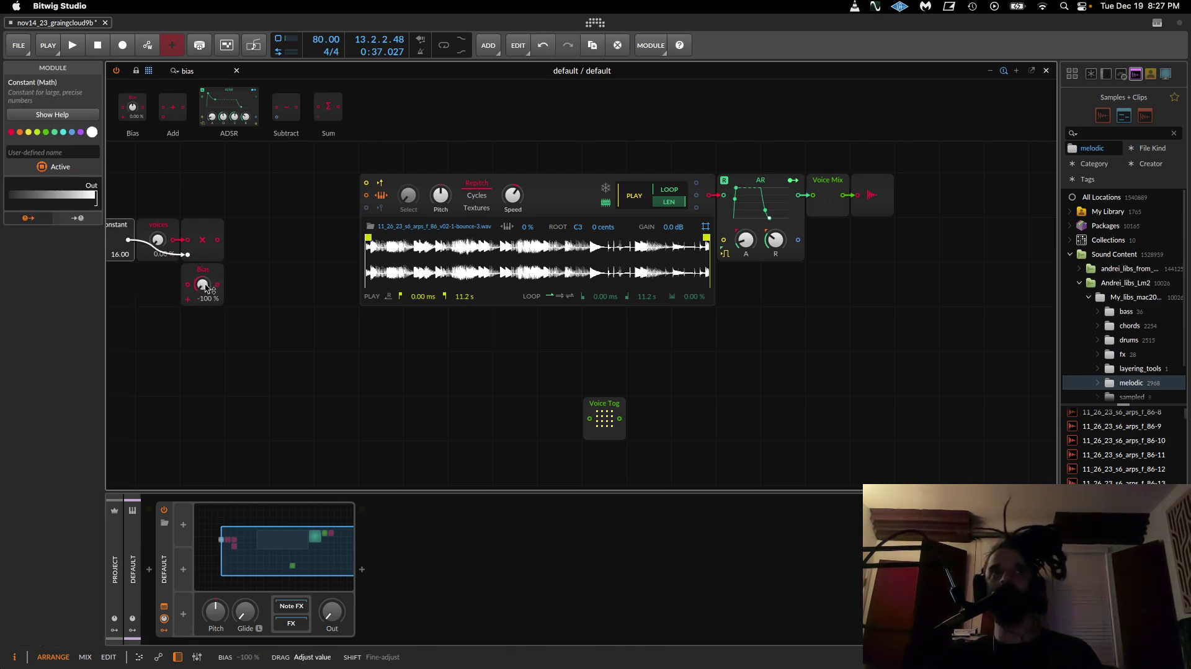
Step: Connect the Multiply output to the signal input of the Bias module
{"action": "left_click_drag", "start_coordinate": [217, 240], "coordinate": [188, 284]}
{"action": "left_click", "coordinate": [206, 231]}
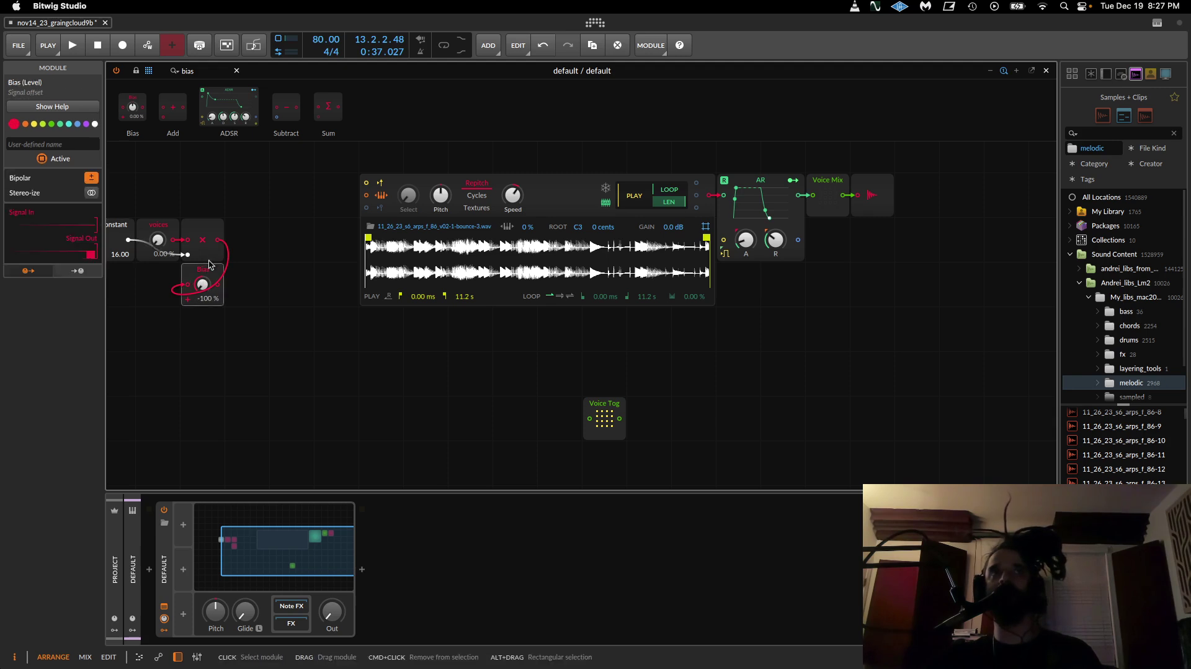
{"action": "scroll", "coordinate": [260, 273], "scroll_direction": "left", "scroll_amount": 5}
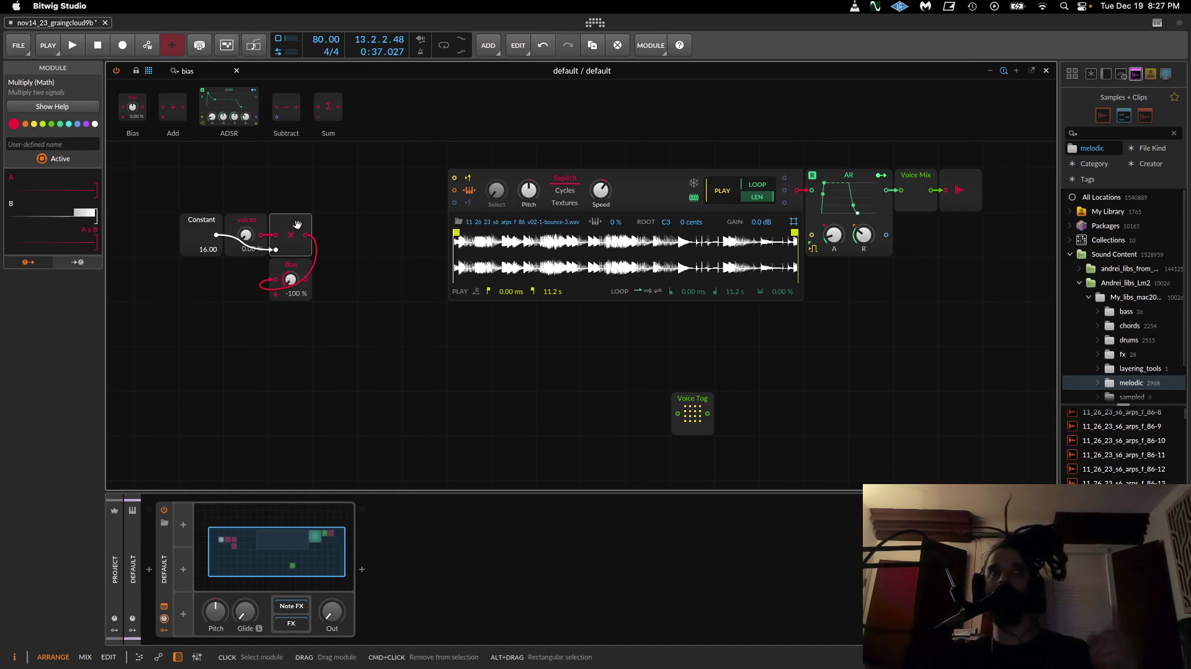
Step: Duplicate the Bias module three times below itself and wire the four Bias modules in series
{"action": "left_click", "coordinate": [236, 70]}
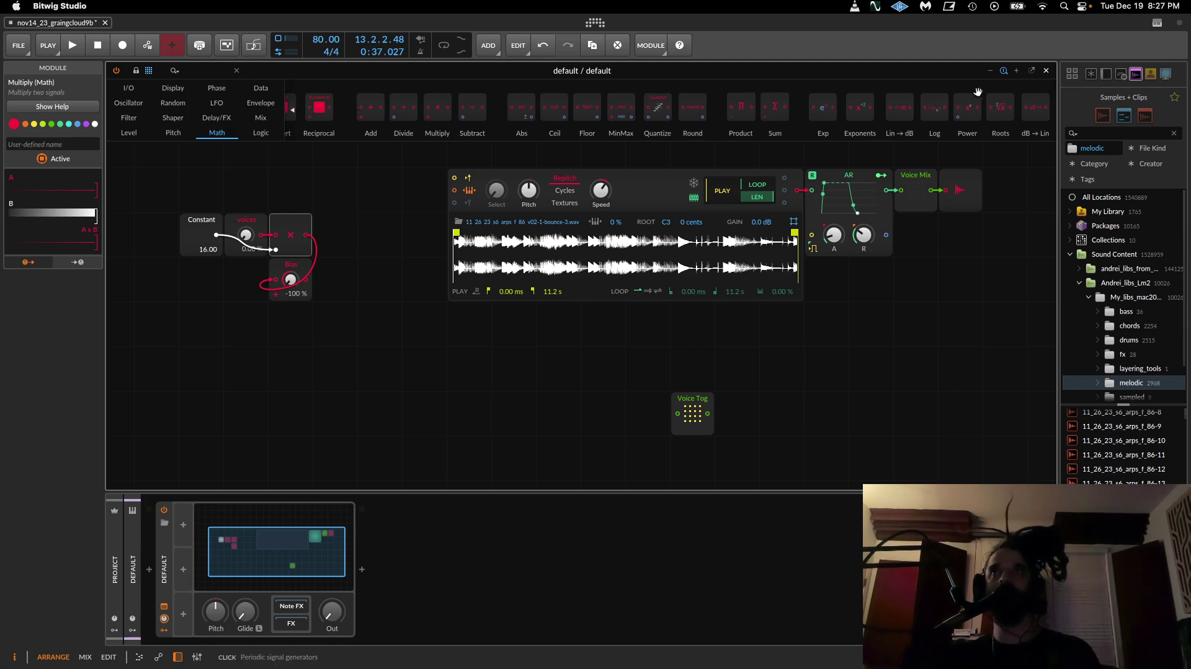
{"action": "scroll", "coordinate": [398, 107], "scroll_direction": "left", "scroll_amount": 2}
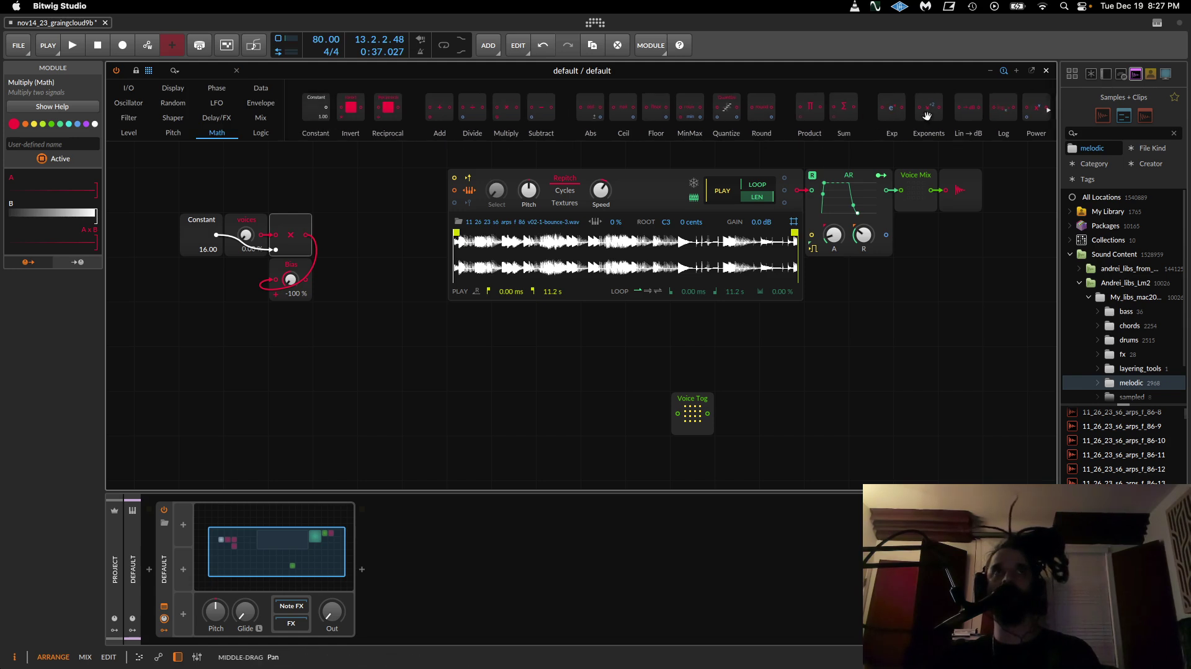
{"action": "left_click", "coordinate": [310, 284]}
{"action": "key", "text": "super+d"}
{"action": "key", "text": "super+d"}
{"action": "key", "text": "super+d"}
{"action": "left_click_drag", "start_coordinate": [308, 281], "coordinate": [276, 370]}
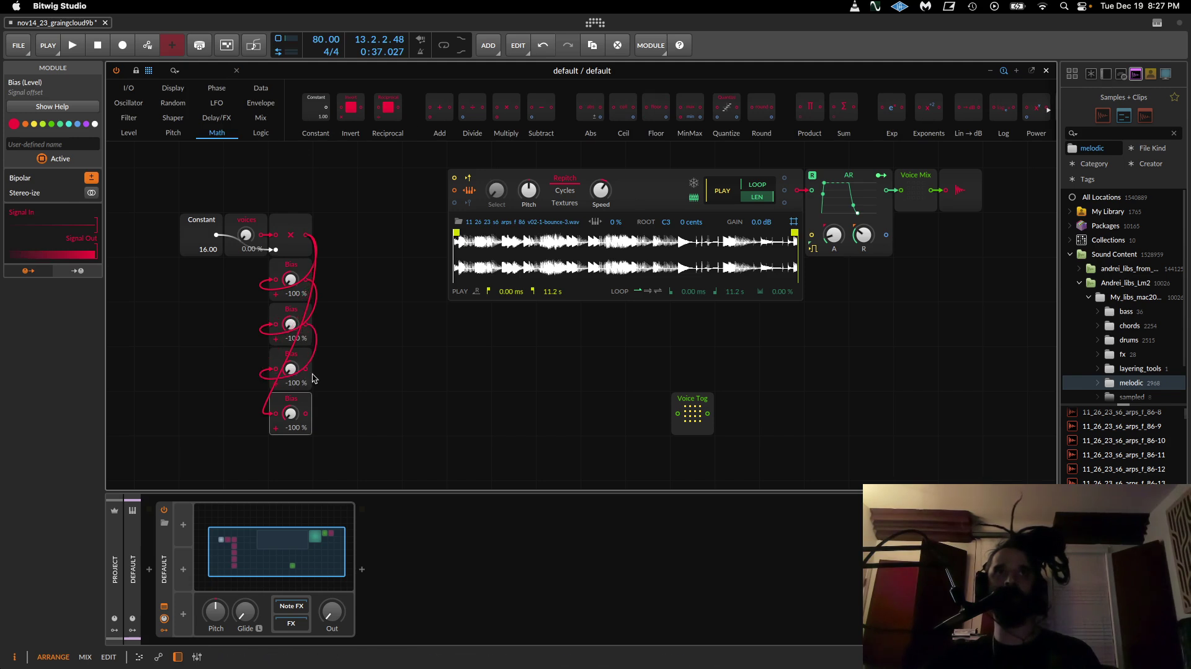
{"action": "left_click_drag", "start_coordinate": [290, 412], "coordinate": [278, 413]}
Step: Duplicate the block of four chained Bias modules directly below the existing column
{"action": "scroll", "coordinate": [310, 438], "scroll_direction": "down", "scroll_amount": 2}
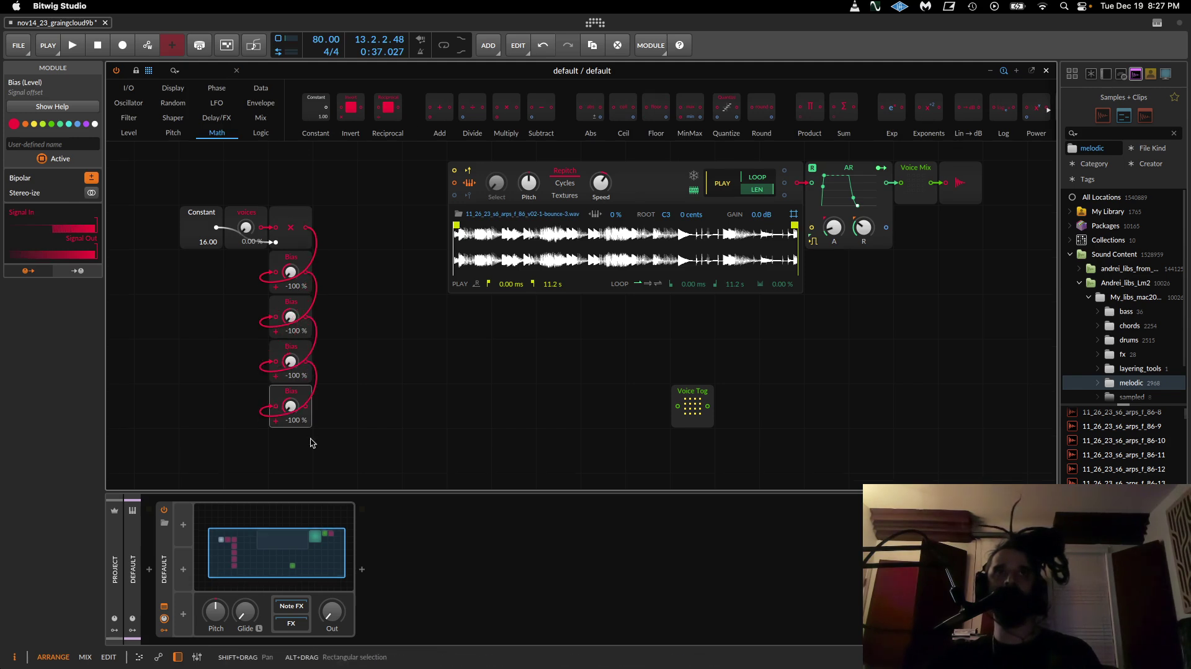
{"action": "scroll", "coordinate": [310, 431], "scroll_direction": "left", "scroll_amount": 3}
{"action": "scroll", "coordinate": [310, 431], "scroll_direction": "down", "scroll_amount": 3}
{"action": "scroll", "coordinate": [359, 399], "scroll_direction": "up", "scroll_amount": 2}
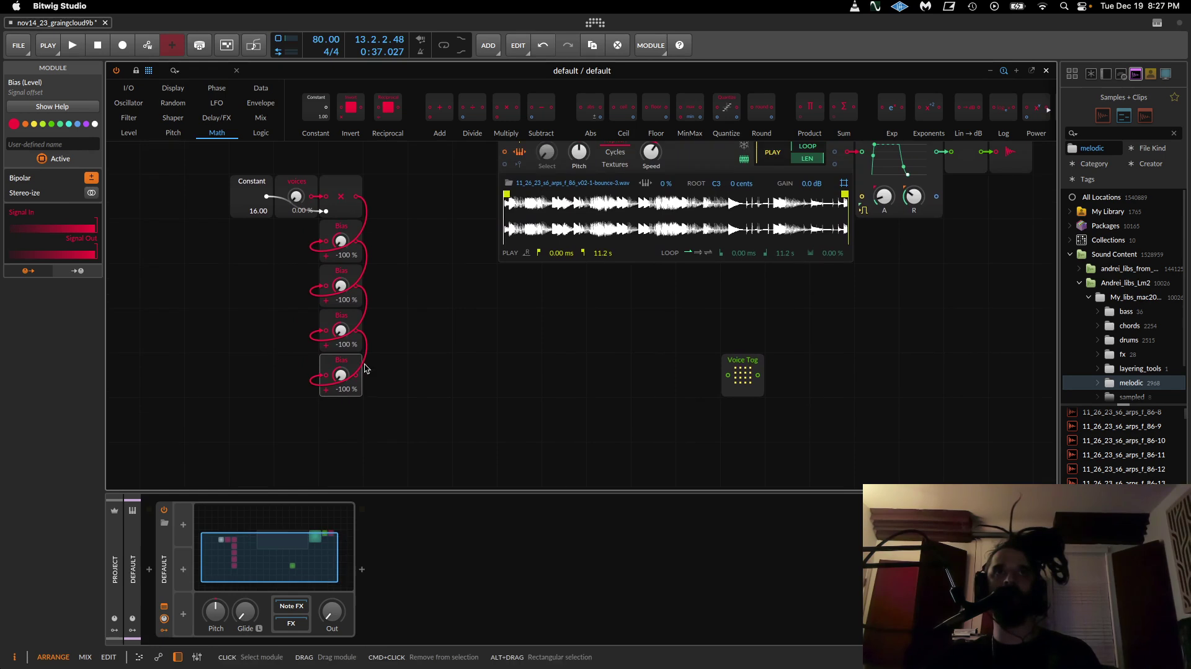
{"action": "left_click", "coordinate": [130, 87]}
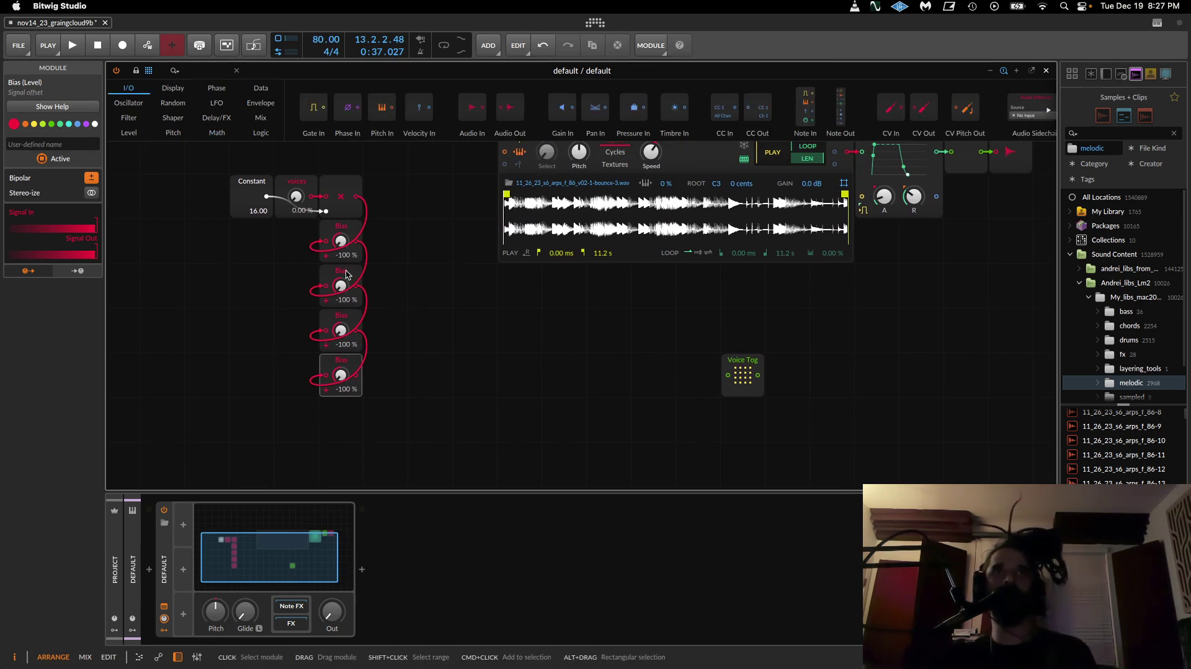
{"action": "left_click_drag", "start_coordinate": [352, 435], "coordinate": [347, 234]}
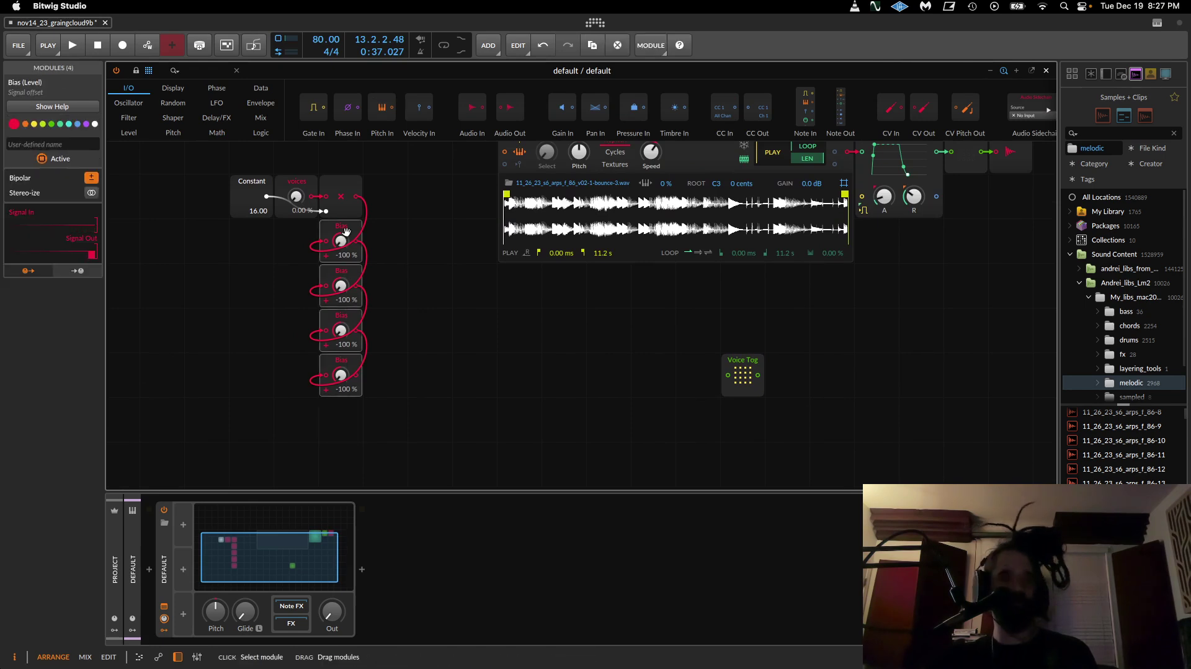
{"action": "key", "text": "ctrl+d"}
{"action": "scroll", "coordinate": [354, 406], "scroll_direction": "down", "scroll_amount": 2}
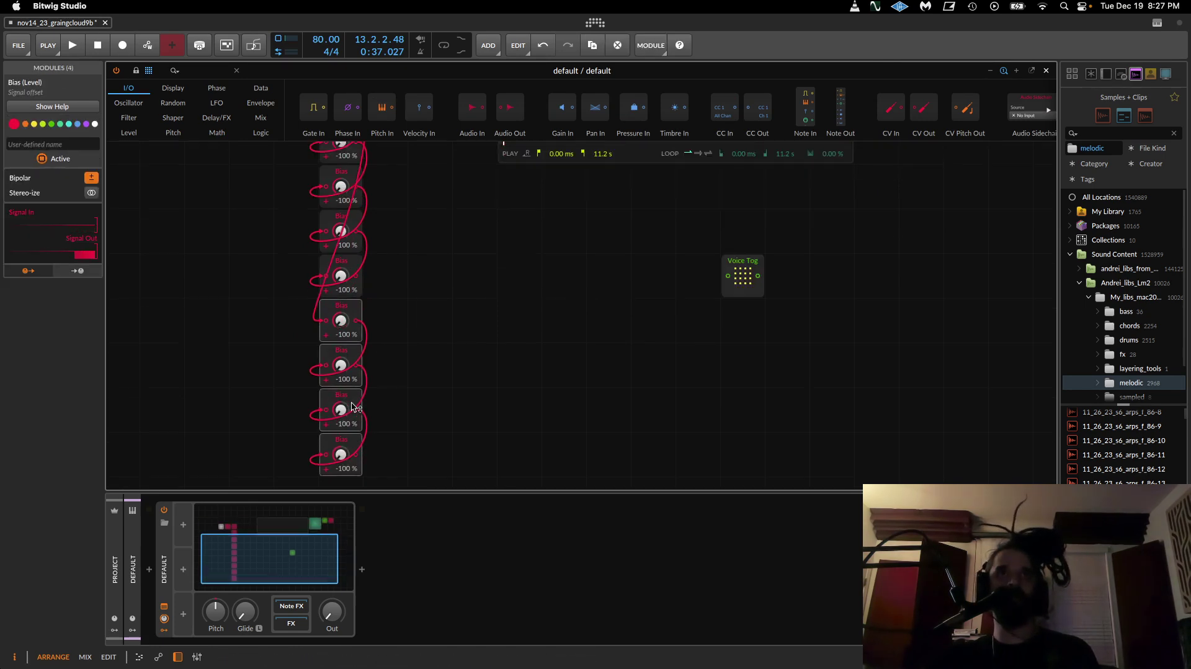
Step: Duplicate further Bias modules down the column to make 15 and chain the blocks together in series
{"action": "scroll", "coordinate": [352, 406], "scroll_direction": "down", "scroll_amount": 1}
{"action": "left_click_drag", "start_coordinate": [339, 439], "coordinate": [348, 341]}
{"action": "scroll", "coordinate": [358, 430], "scroll_direction": "down", "scroll_amount": 3}
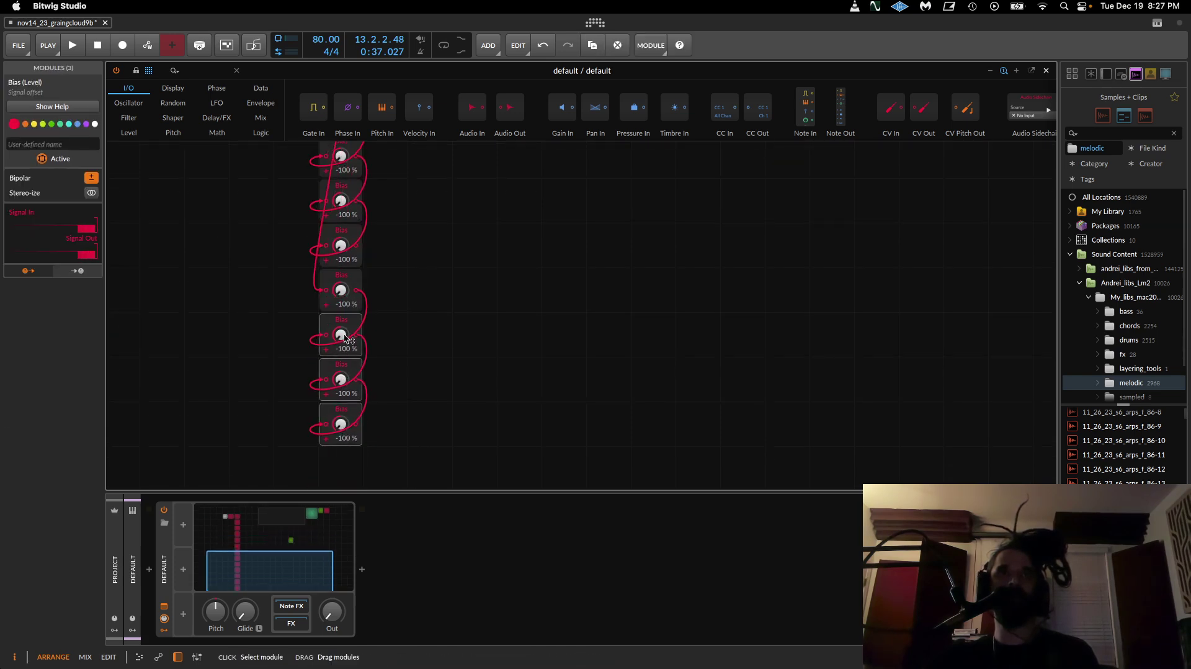
{"action": "left_click", "coordinate": [336, 472]}
{"action": "mouse_move", "coordinate": [356, 466]}
{"action": "left_mouse_down"}
{"action": "mouse_move", "coordinate": [347, 324]}
{"action": "mouse_move", "coordinate": [391, 454]}
{"action": "mouse_move", "coordinate": [343, 463]}
{"action": "left_mouse_up"}
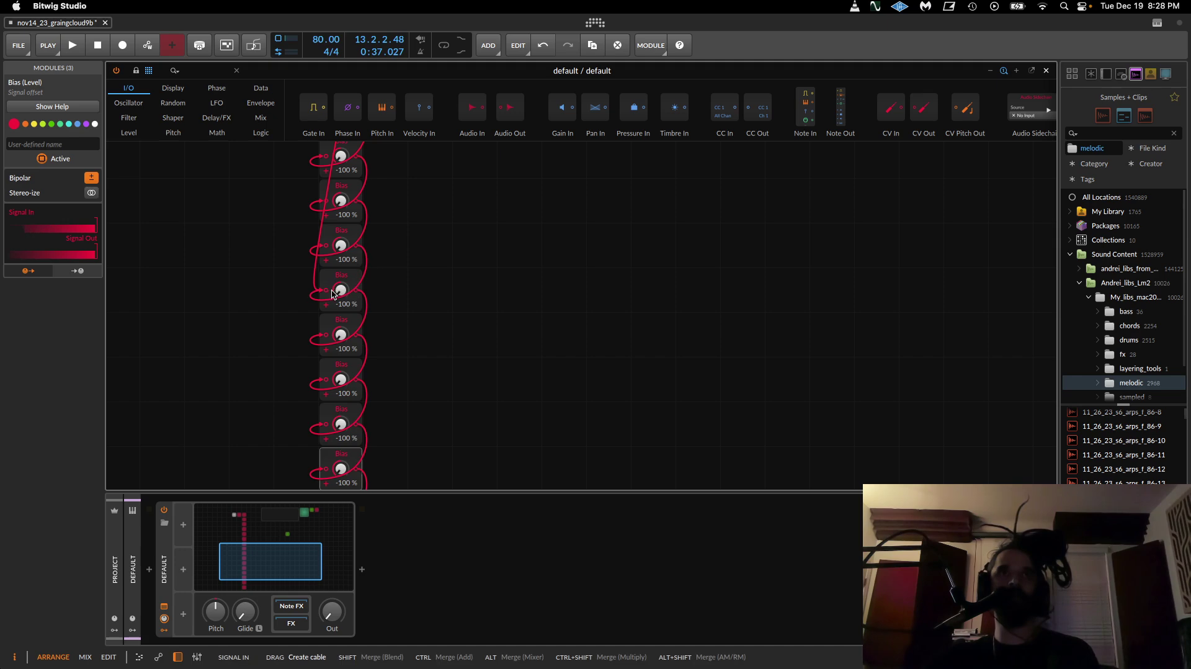
{"action": "scroll", "coordinate": [356, 236], "scroll_direction": "up", "scroll_amount": 3}
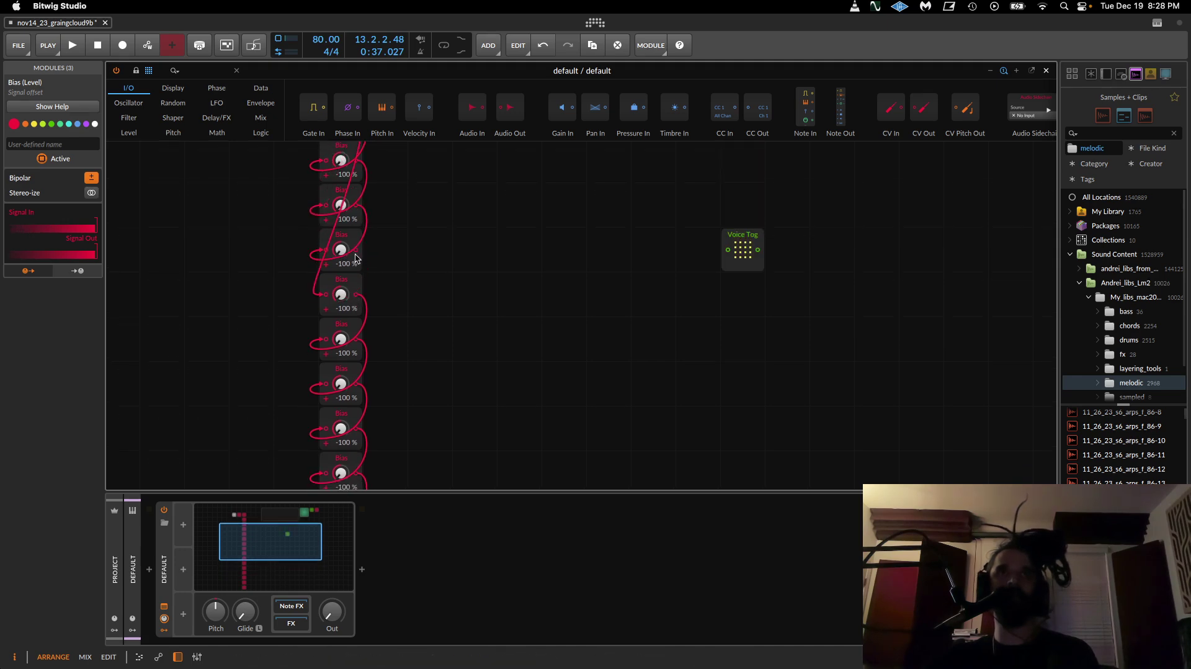
{"action": "scroll", "coordinate": [369, 293], "scroll_direction": "up", "scroll_amount": 3}
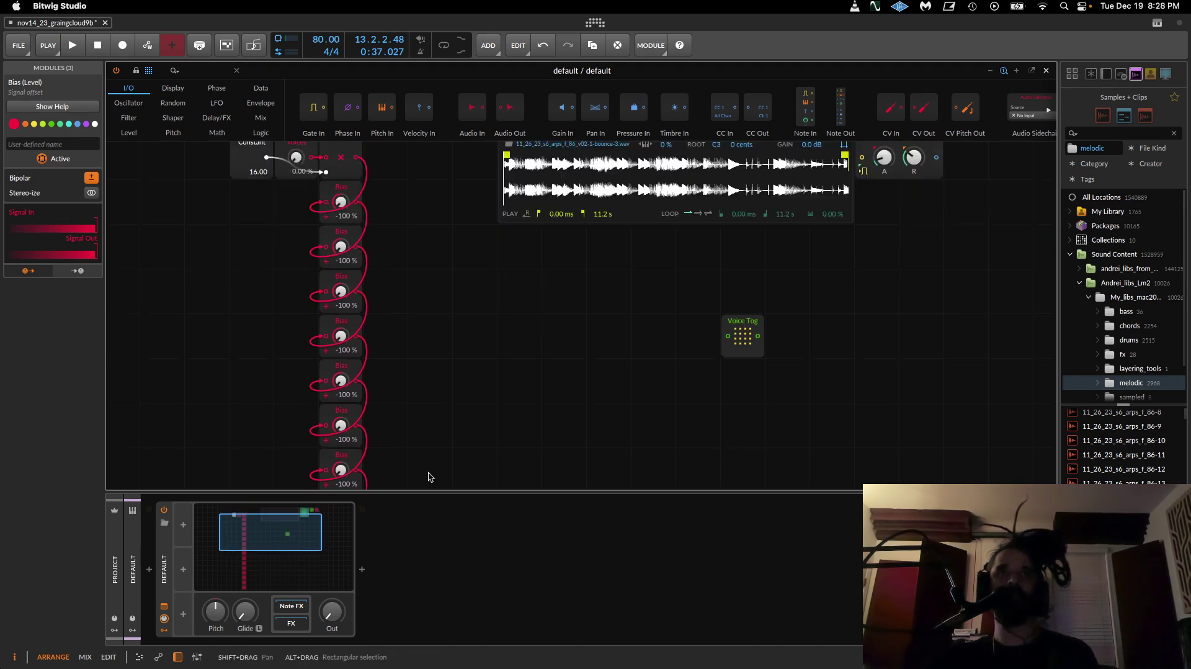
Step: Enlarge the Grid editor over the device area below it to show more of the Bias column
{"action": "left_click_drag", "start_coordinate": [428, 492], "coordinate": [429, 611]}
{"action": "scroll", "coordinate": [382, 438], "scroll_direction": "down", "scroll_amount": 12}
{"action": "scroll", "coordinate": [384, 438], "scroll_direction": "up", "scroll_amount": 7}
{"action": "scroll", "coordinate": [384, 438], "scroll_direction": "up", "scroll_amount": 6}
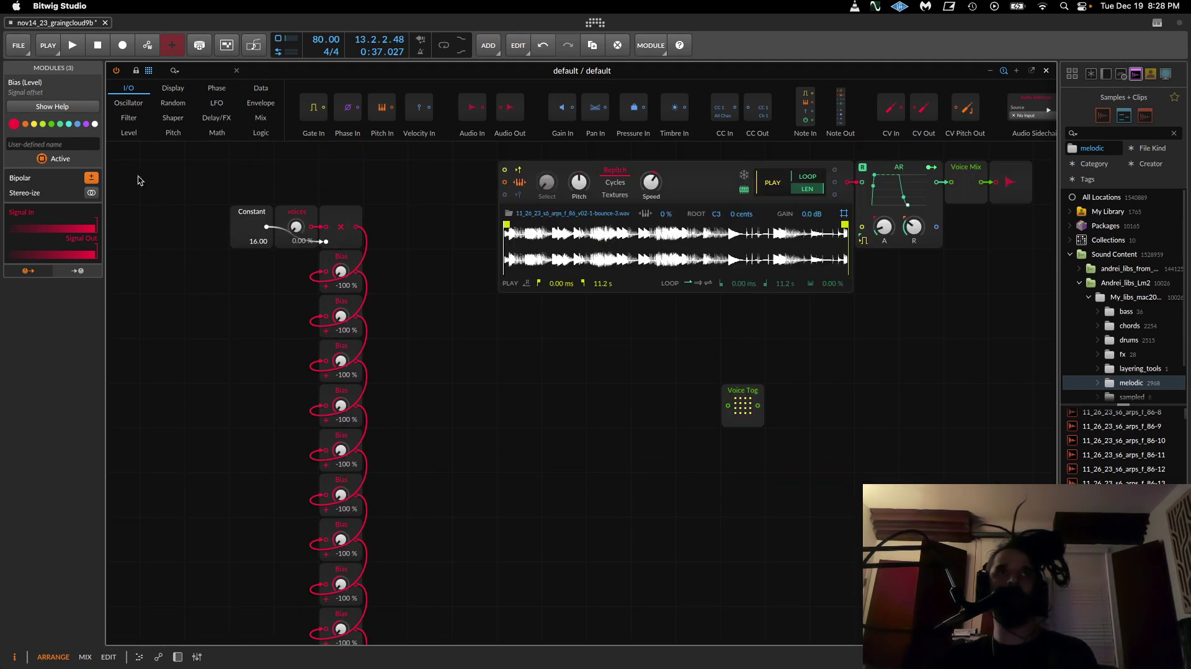
{"action": "scroll", "coordinate": [683, 112], "scroll_direction": "down", "scroll_amount": 5}
Step: Add a Modulator Out beside Multiply and duplicate it down the column until every Bias row has one, 16 in total
{"action": "left_click_drag", "start_coordinate": [1026, 109], "coordinate": [385, 225]}
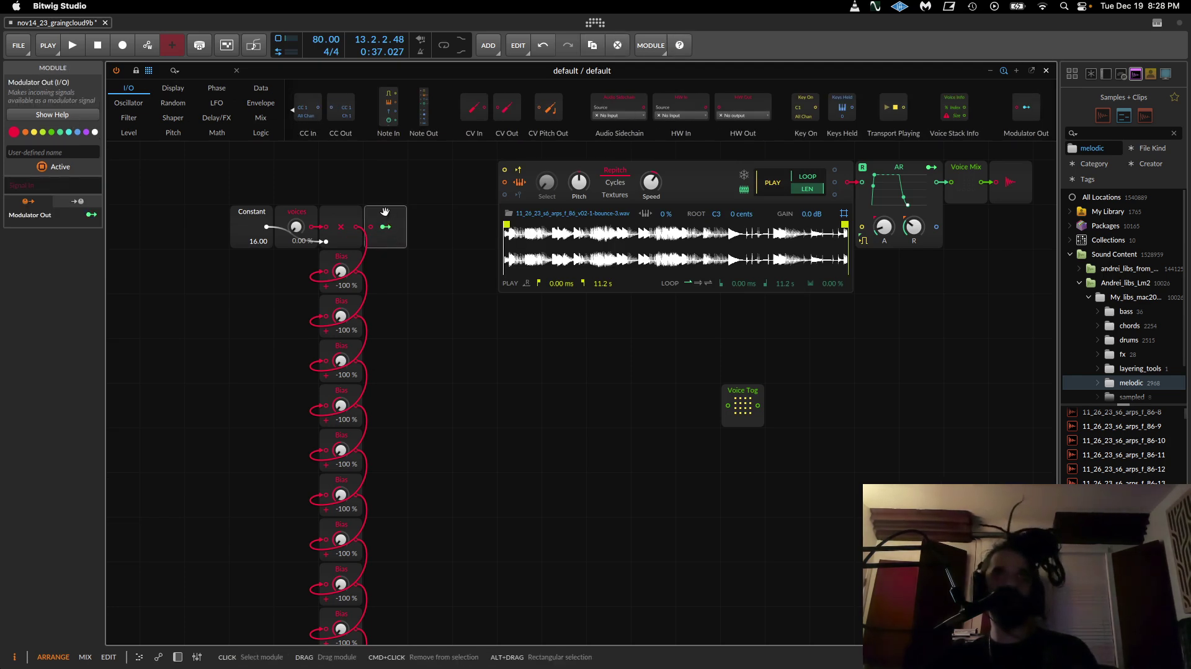
{"action": "key", "text": "super+d"}
{"action": "key", "text": "super+d"}
{"action": "key", "text": "super+d"}
{"action": "key", "text": "super+d"}
{"action": "key", "text": "super+d"}
{"action": "key", "text": "super+d"}
{"action": "key", "text": "super+d"}
{"action": "key", "text": "super+d"}
{"action": "scroll", "coordinate": [412, 314], "scroll_direction": "down", "scroll_amount": 6}
{"action": "key", "text": "super+d"}
{"action": "key", "text": "super+d"}
{"action": "key", "text": "super+d"}
{"action": "key", "text": "super+d"}
{"action": "key", "text": "super+d"}
{"action": "key", "text": "super+d"}
{"action": "scroll", "coordinate": [415, 322], "scroll_direction": "down", "scroll_amount": 6}
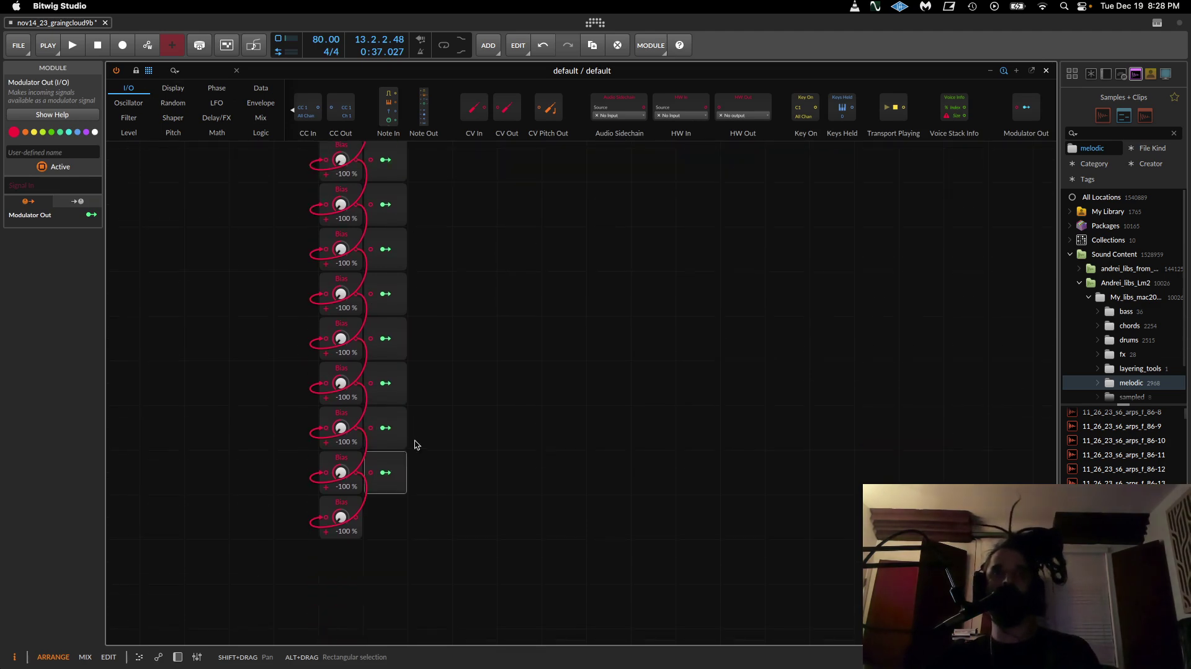
{"action": "key", "text": "super+d"}
Step: Name the first four Modulator Out modules from the top 1, 2, 3 and 4
{"action": "scroll", "coordinate": [410, 392], "scroll_direction": "up", "scroll_amount": 6}
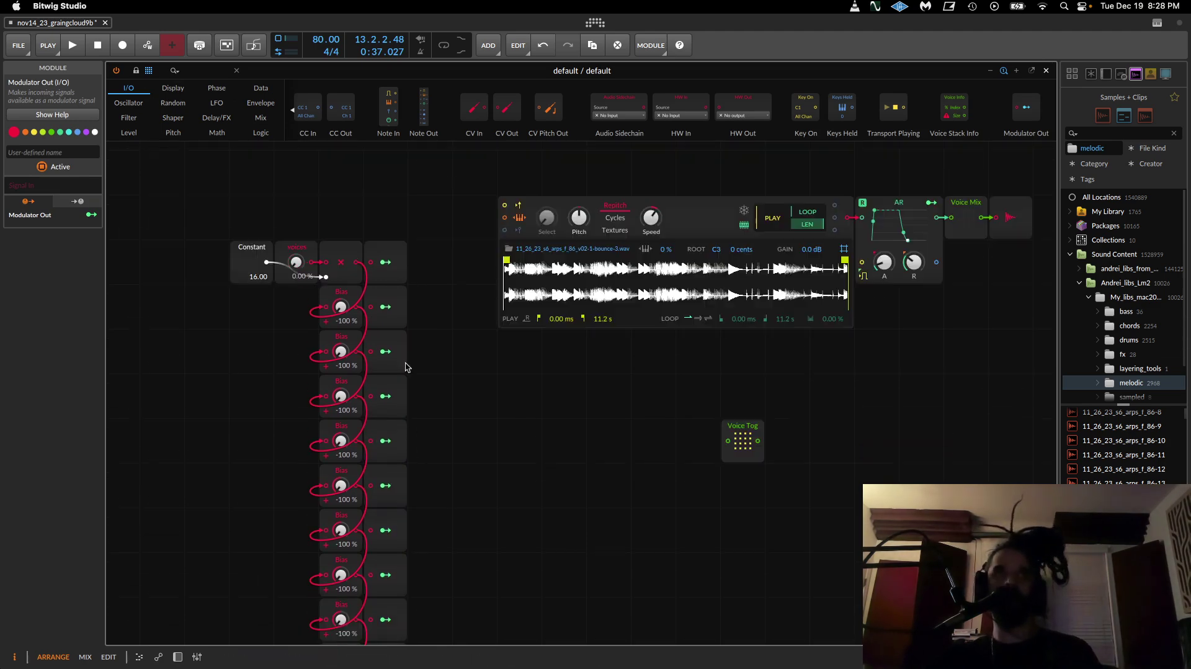
{"action": "left_click", "coordinate": [392, 243]}
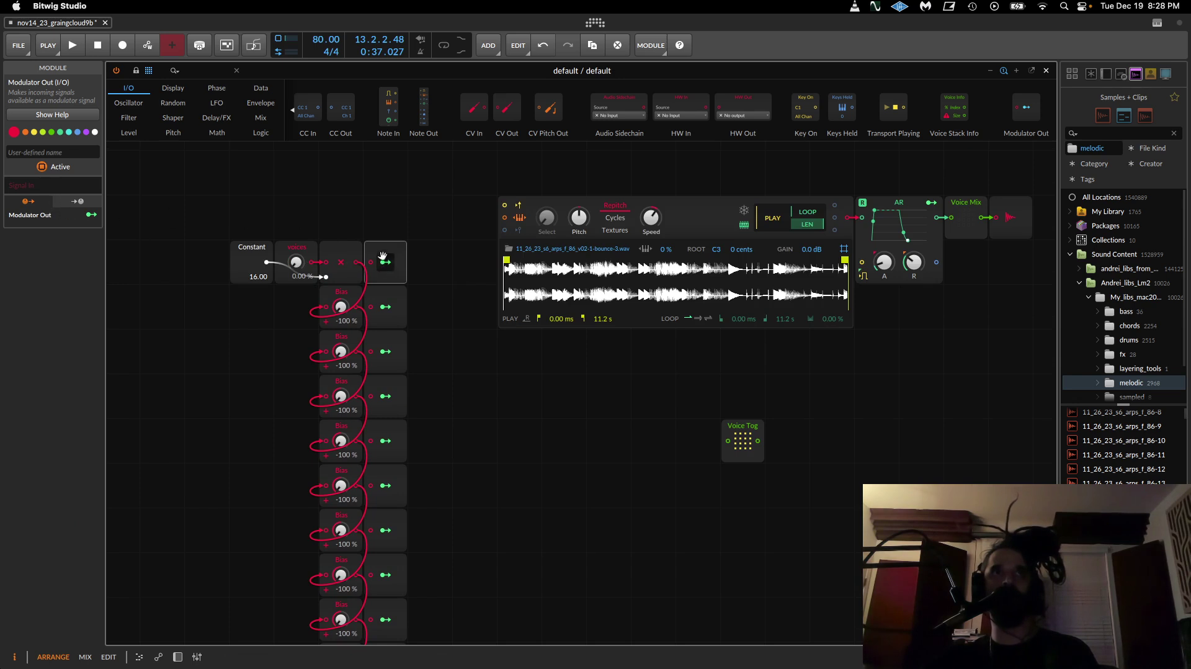
{"action": "left_click", "coordinate": [13, 151]}
{"action": "type", "text": "1"}
{"action": "key", "text": "BackSpace"}
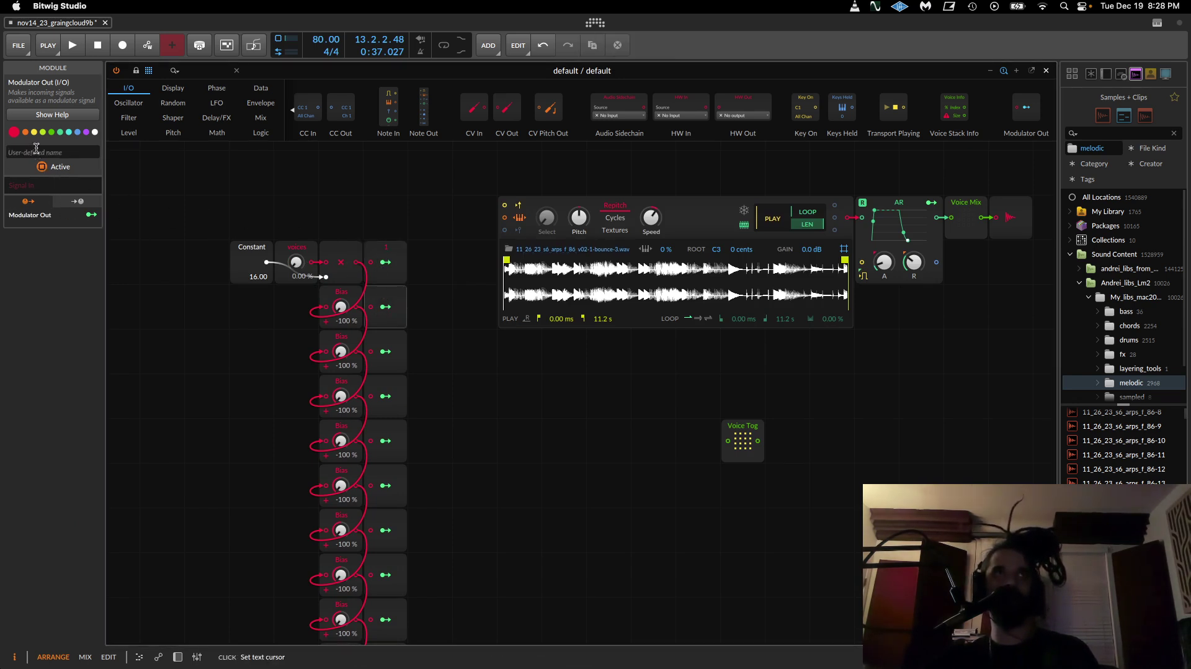
{"action": "left_click", "coordinate": [387, 340]}
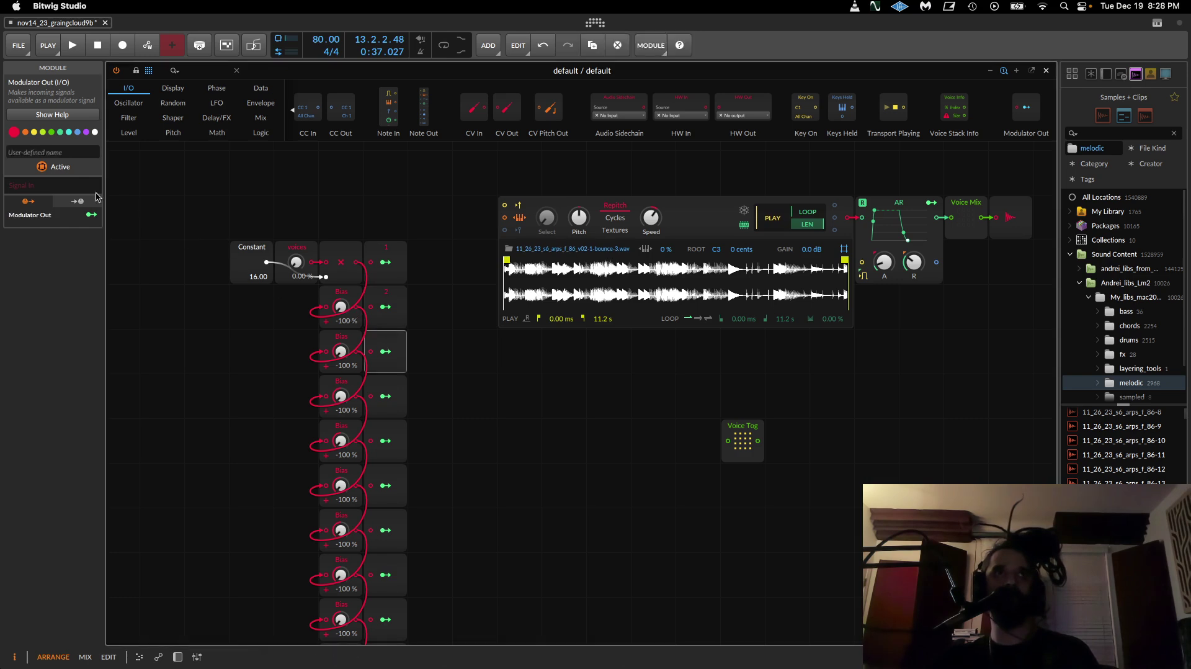
{"action": "left_click", "coordinate": [32, 152]}
{"action": "type", "text": "3"}
{"action": "left_click", "coordinate": [386, 384]}
{"action": "left_click", "coordinate": [56, 152]}
{"action": "type", "text": "4"}
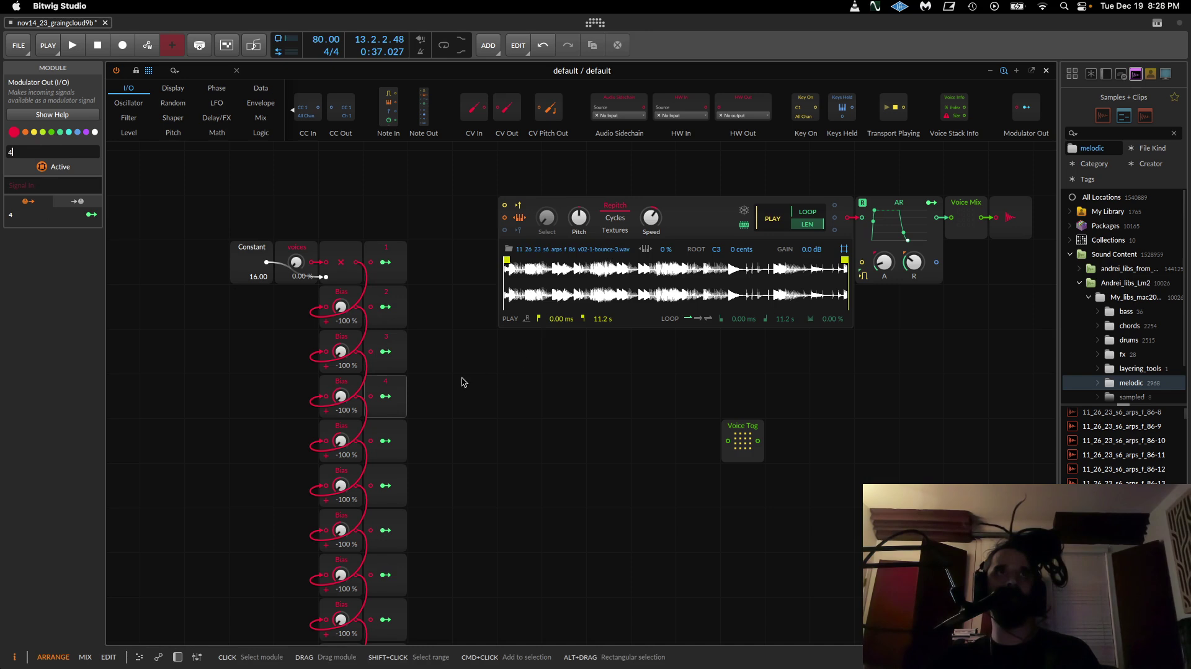
Step: Name the fifth, sixth and seventh Modulator Out modules 5, 6 and 7
{"action": "left_click", "coordinate": [376, 428]}
{"action": "left_click", "coordinate": [49, 154]}
{"action": "type", "text": "5"}
{"action": "scroll", "coordinate": [393, 420], "scroll_direction": "down", "scroll_amount": 2}
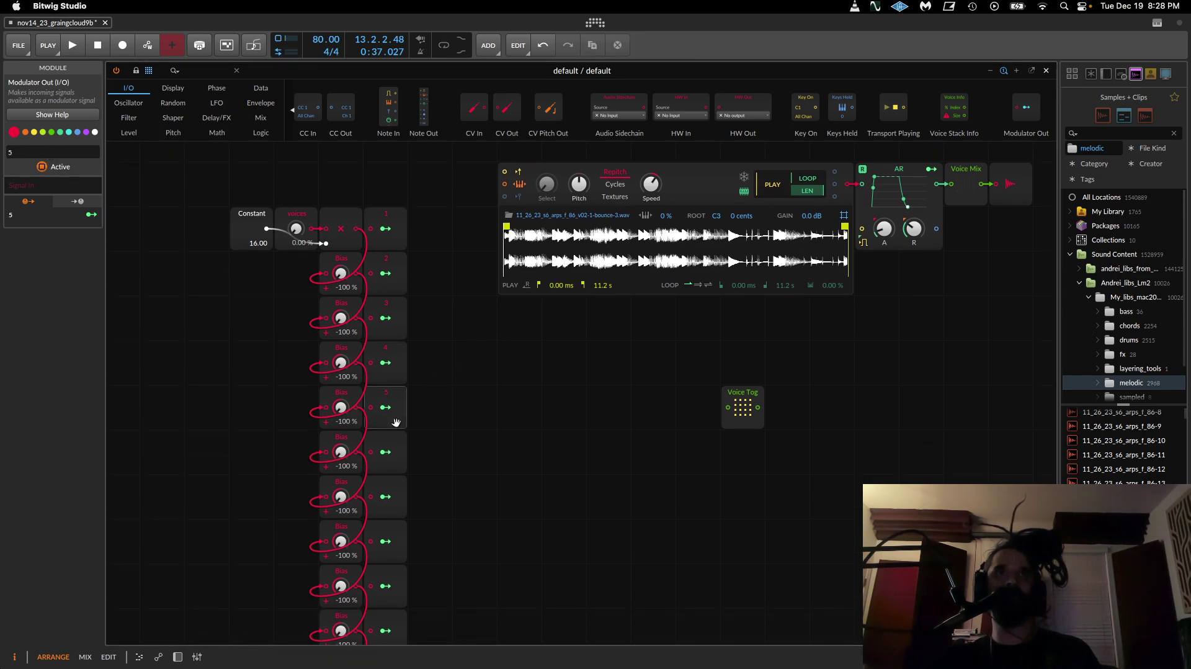
{"action": "left_click", "coordinate": [397, 438]}
{"action": "left_click", "coordinate": [72, 163]}
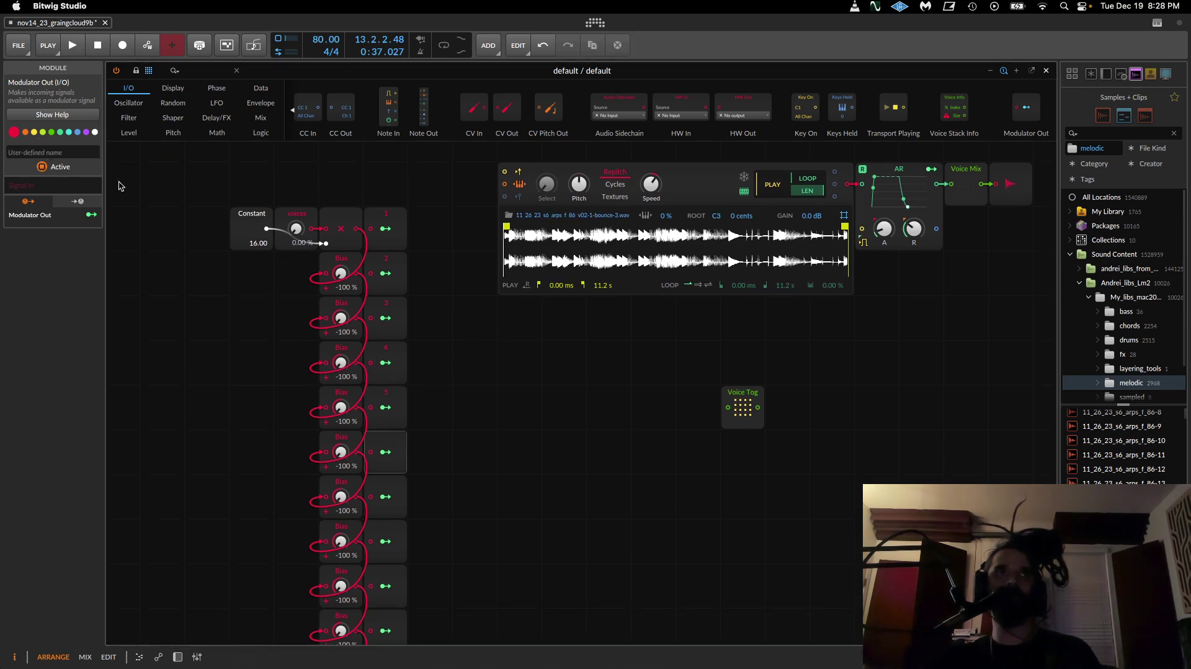
{"action": "left_click", "coordinate": [376, 483]}
{"action": "left_click", "coordinate": [26, 153]}
{"action": "type", "text": "7"}
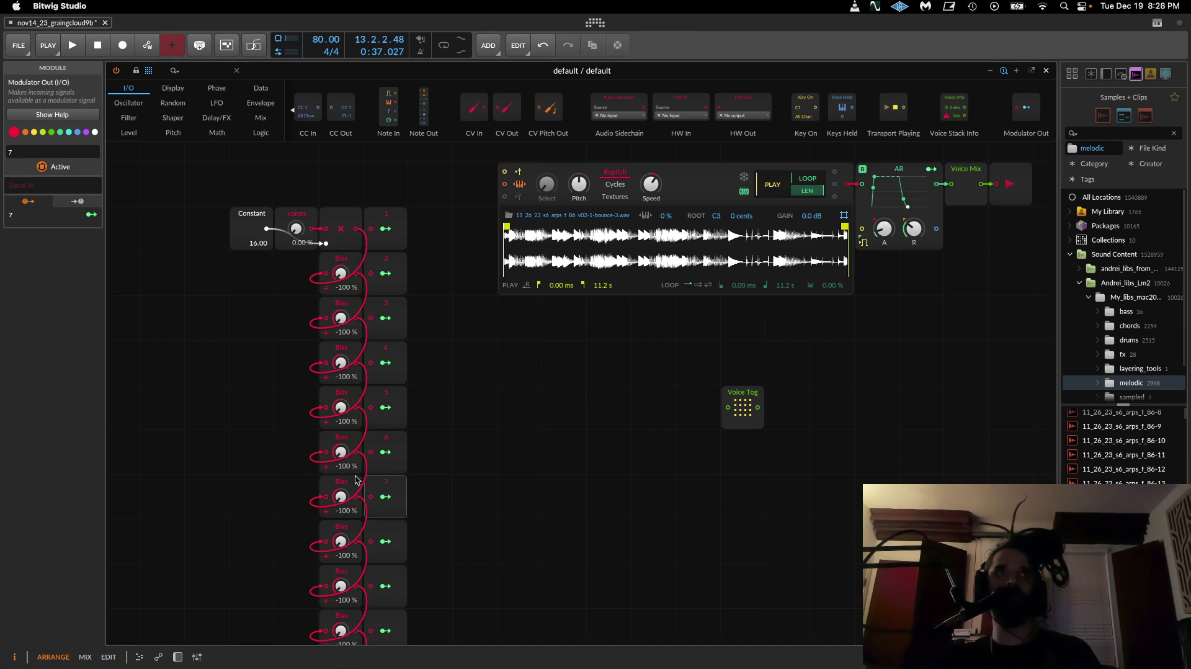
Step: Name the eighth and ninth Modulator Out modules 8 and 9
{"action": "scroll", "coordinate": [376, 521], "scroll_direction": "down", "scroll_amount": 2}
{"action": "left_click", "coordinate": [381, 496]}
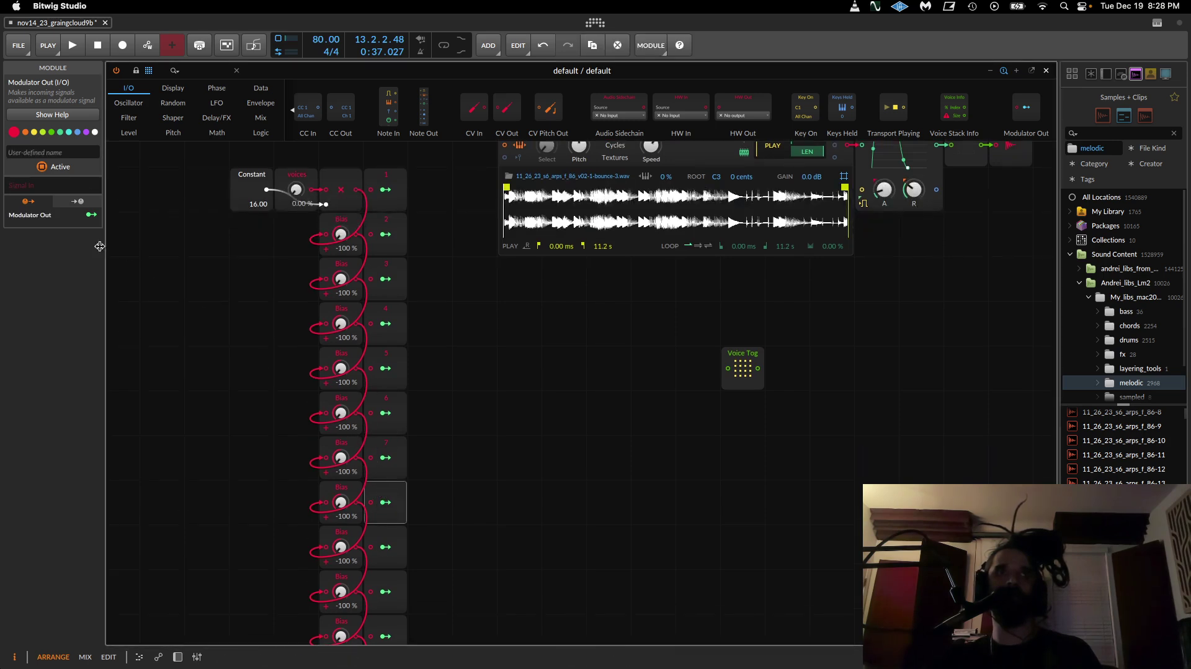
{"action": "left_click", "coordinate": [78, 153]}
{"action": "type", "text": "8"}
{"action": "scroll", "coordinate": [426, 332], "scroll_direction": "down", "scroll_amount": 2}
{"action": "left_click", "coordinate": [386, 487]}
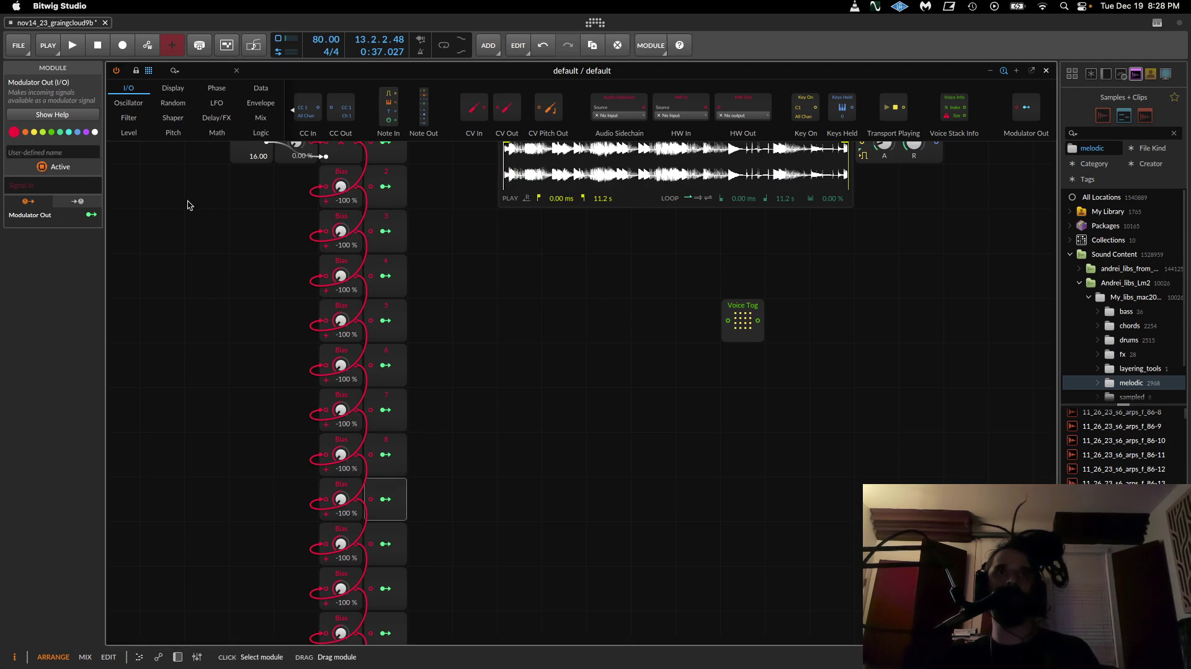
{"action": "left_click", "coordinate": [19, 152]}
{"action": "type", "text": "9"}
Step: Name the tenth and eleventh Modulator Out modules 10 and 11
{"action": "scroll", "coordinate": [473, 468], "scroll_direction": "down", "scroll_amount": 4}
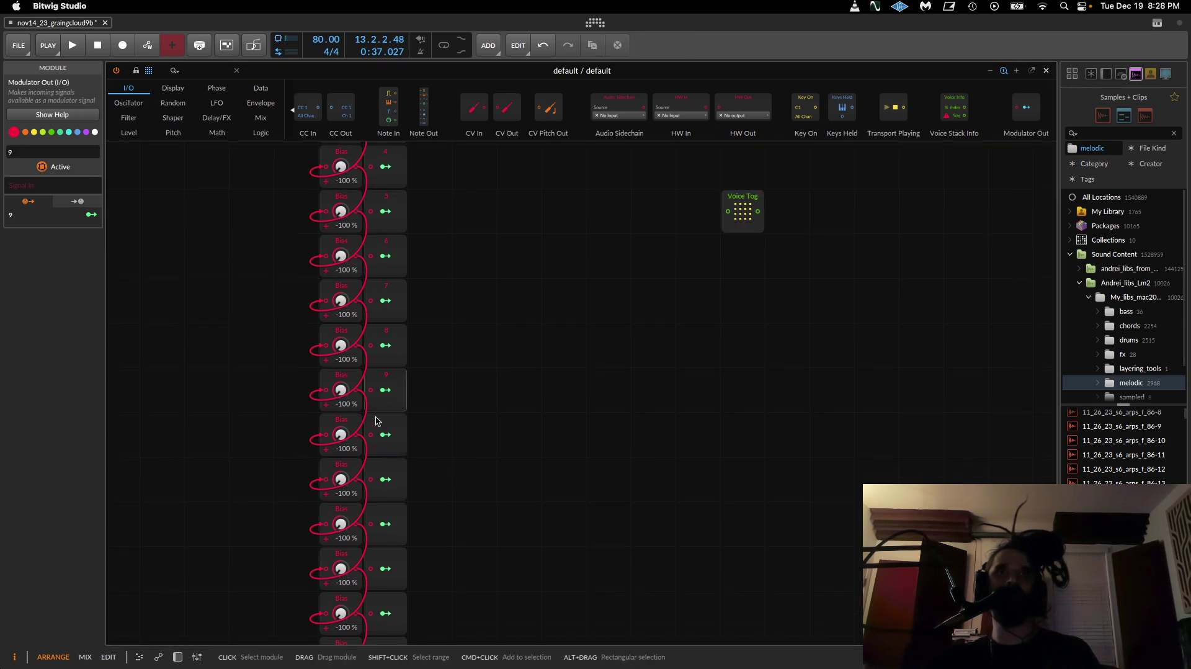
{"action": "left_click", "coordinate": [377, 422]}
{"action": "left_click", "coordinate": [30, 154]}
{"action": "type", "text": "1"}
{"action": "left_click", "coordinate": [385, 474]}
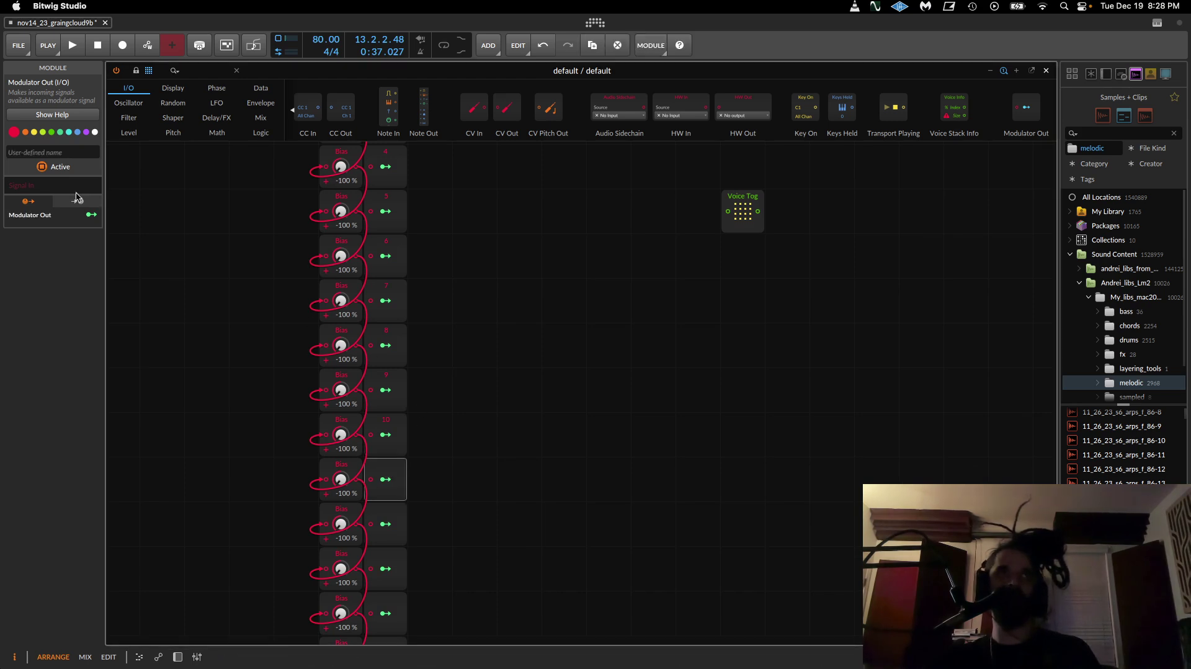
{"action": "left_click", "coordinate": [32, 154]}
{"action": "type", "text": "11"}
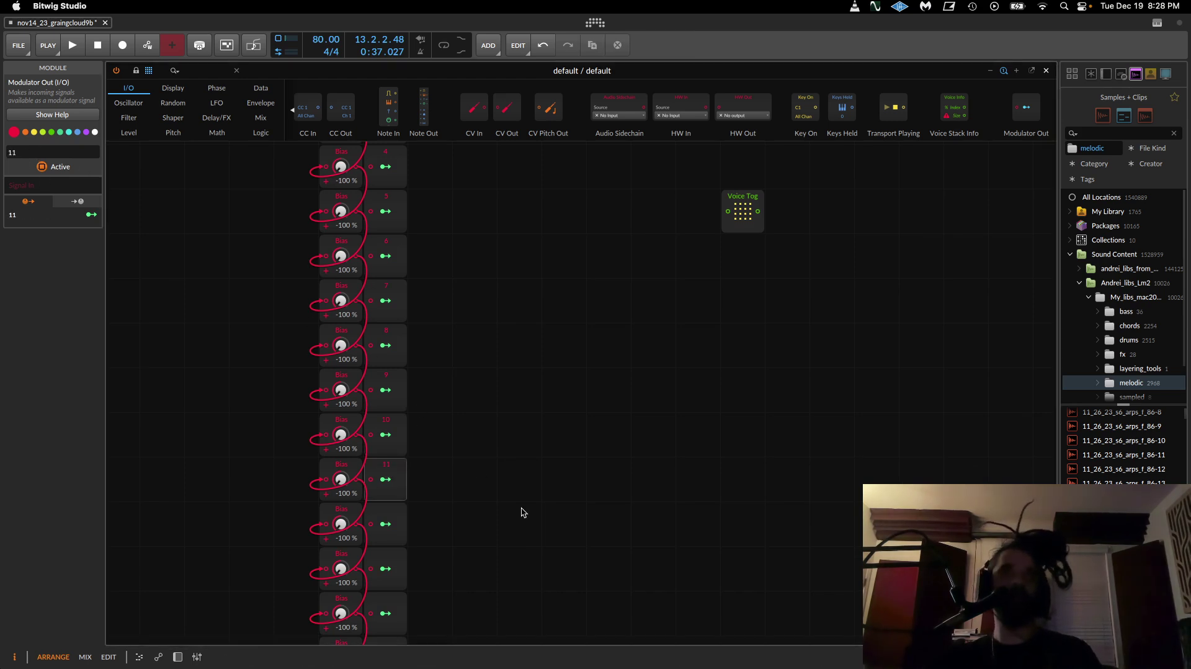
Step: Name the twelfth and thirteenth Modulator Out modules 12 and 13
{"action": "left_click", "coordinate": [380, 523]}
{"action": "left_click", "coordinate": [27, 155]}
{"action": "type", "text": "12"}
{"action": "scroll", "coordinate": [451, 523], "scroll_direction": "down", "scroll_amount": 1}
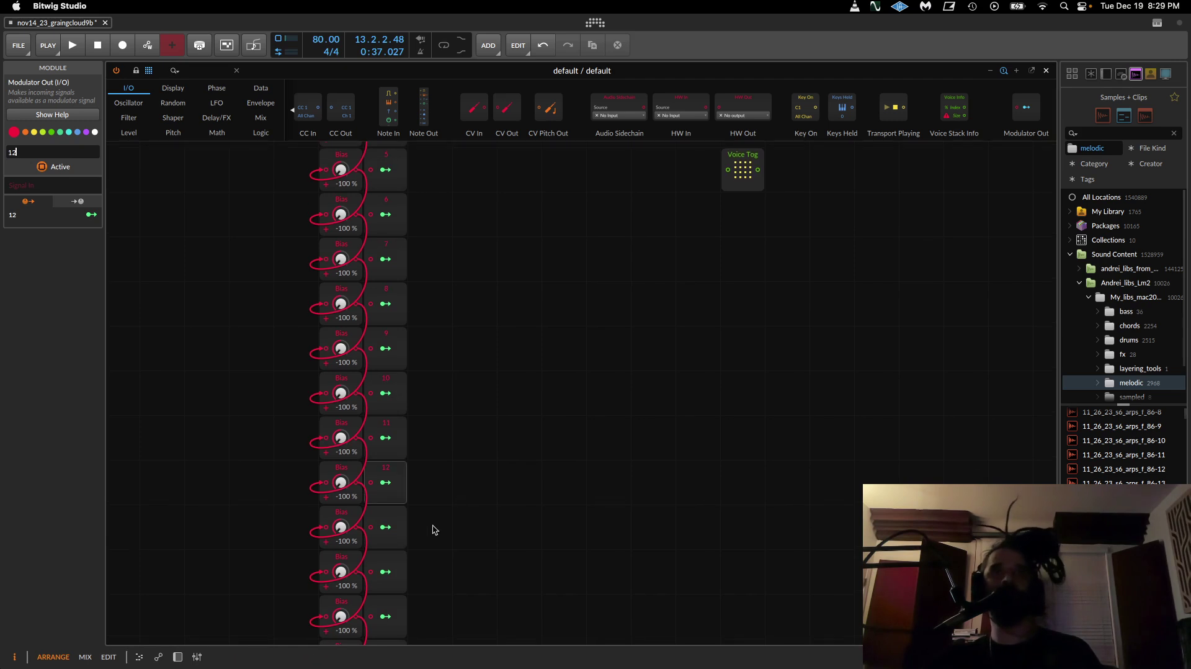
{"action": "left_click", "coordinate": [395, 513]}
{"action": "left_click", "coordinate": [59, 153]}
{"action": "type", "text": "12"}
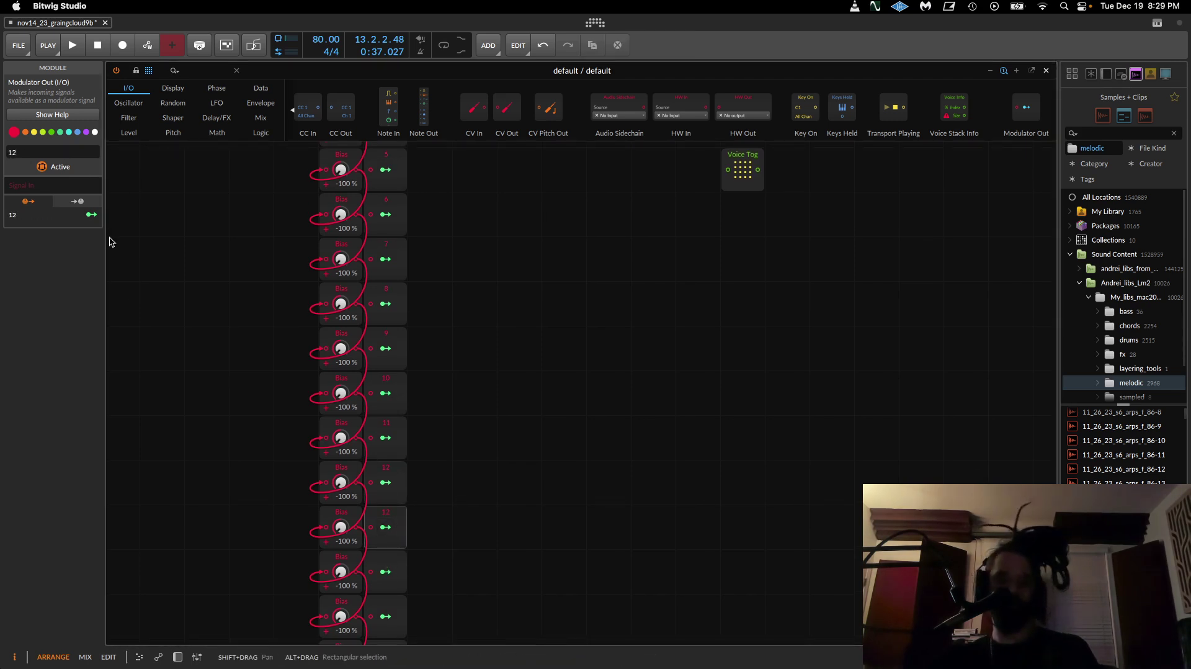
Step: Name the last three Modulator Out modules in the column 14, 15 and 16
{"action": "left_click", "coordinate": [405, 574]}
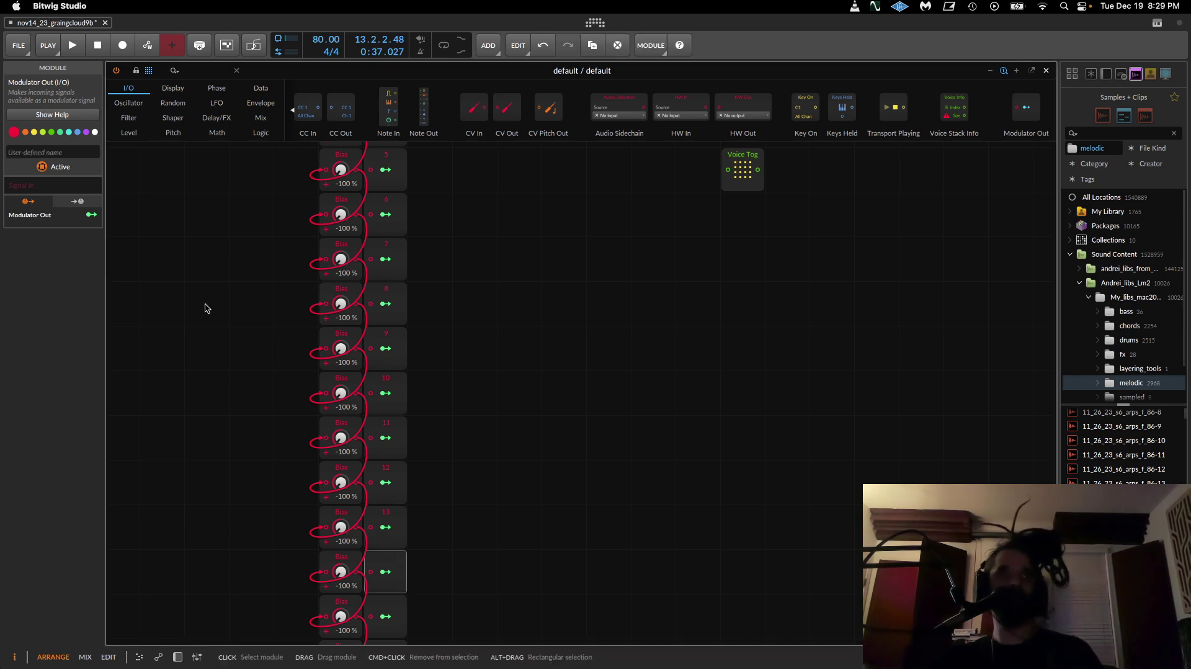
{"action": "left_click", "coordinate": [55, 154]}
{"action": "type", "text": "14"}
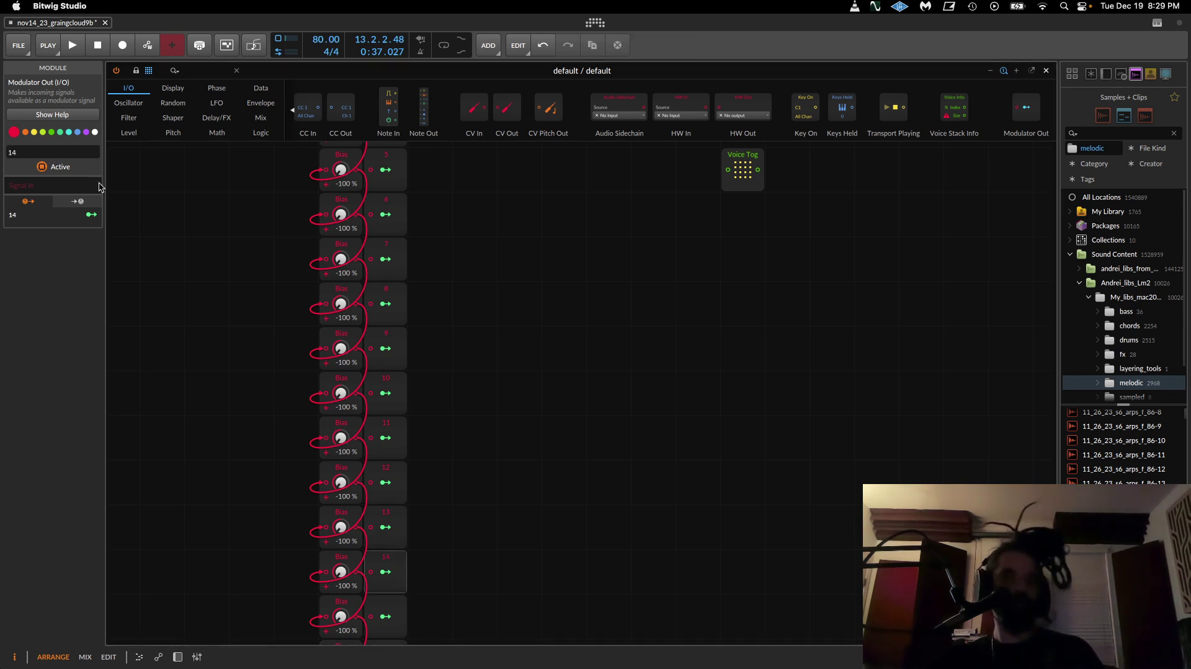
{"action": "scroll", "coordinate": [457, 430], "scroll_direction": "down", "scroll_amount": 3}
{"action": "left_click", "coordinate": [391, 499]}
{"action": "left_click", "coordinate": [62, 153]}
{"action": "type", "text": "1"}
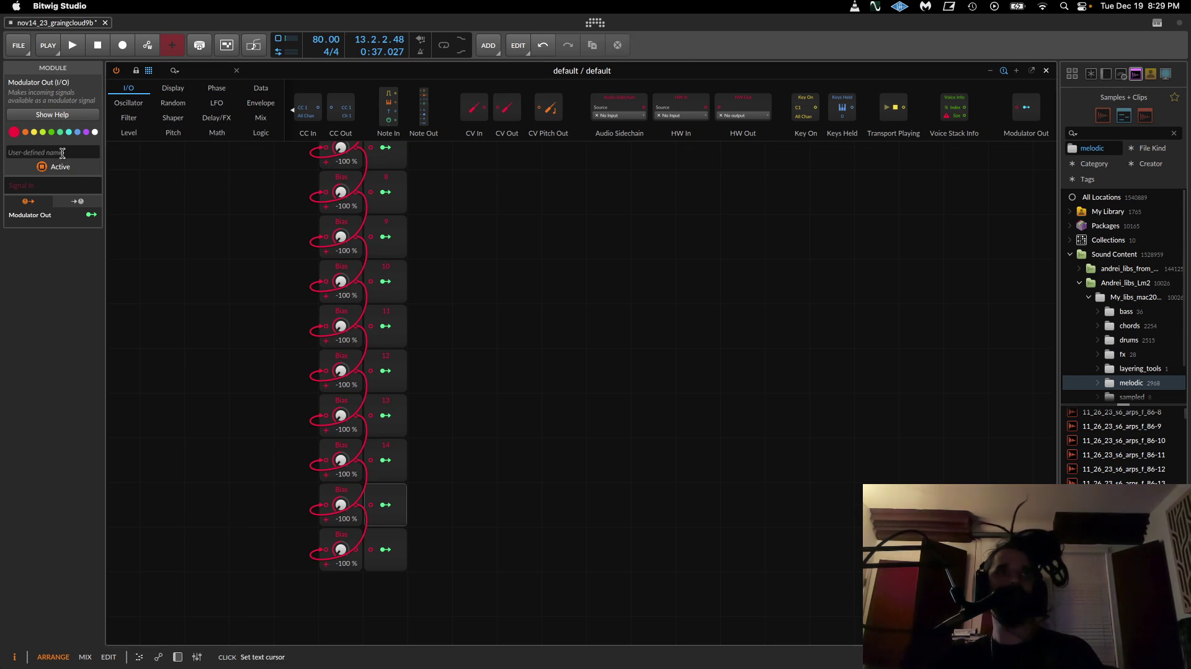
{"action": "left_click", "coordinate": [388, 548]}
{"action": "left_click", "coordinate": [29, 151]}
{"action": "left_click", "coordinate": [454, 535]}
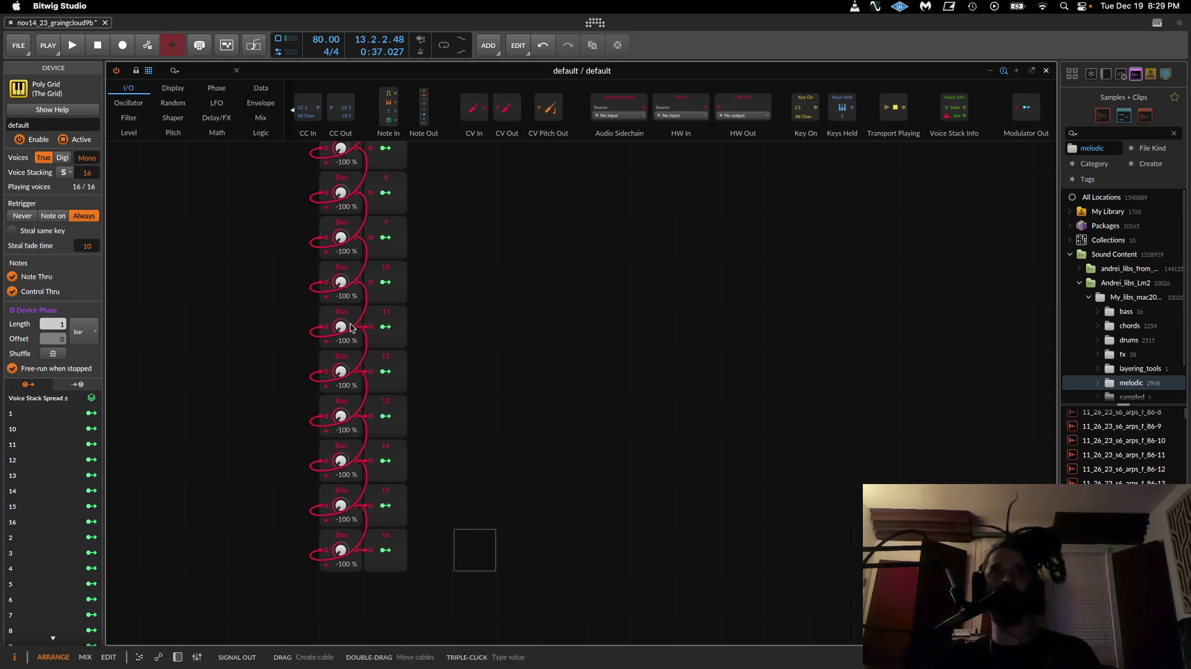
Step: Connect the Bias outputs to the numbered Modulator Outs beside them, working up the column, and the multiply output to Modulator Out 1
{"action": "scroll", "coordinate": [366, 330], "scroll_direction": "up", "scroll_amount": 2}
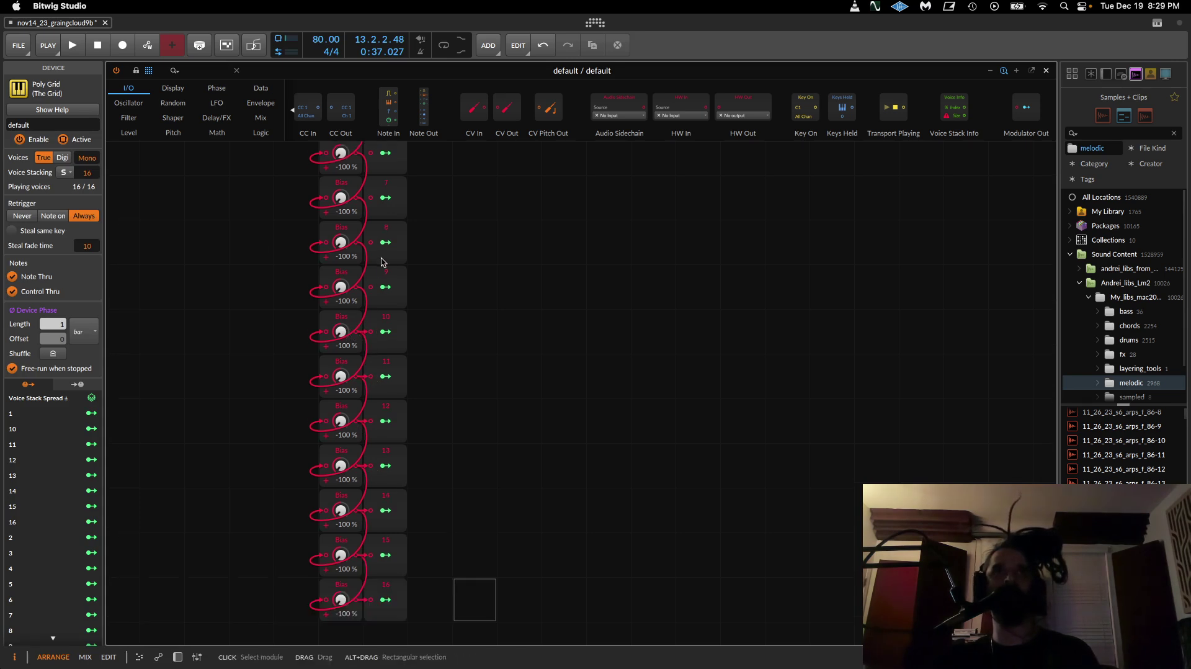
{"action": "scroll", "coordinate": [366, 236], "scroll_direction": "up", "scroll_amount": 2}
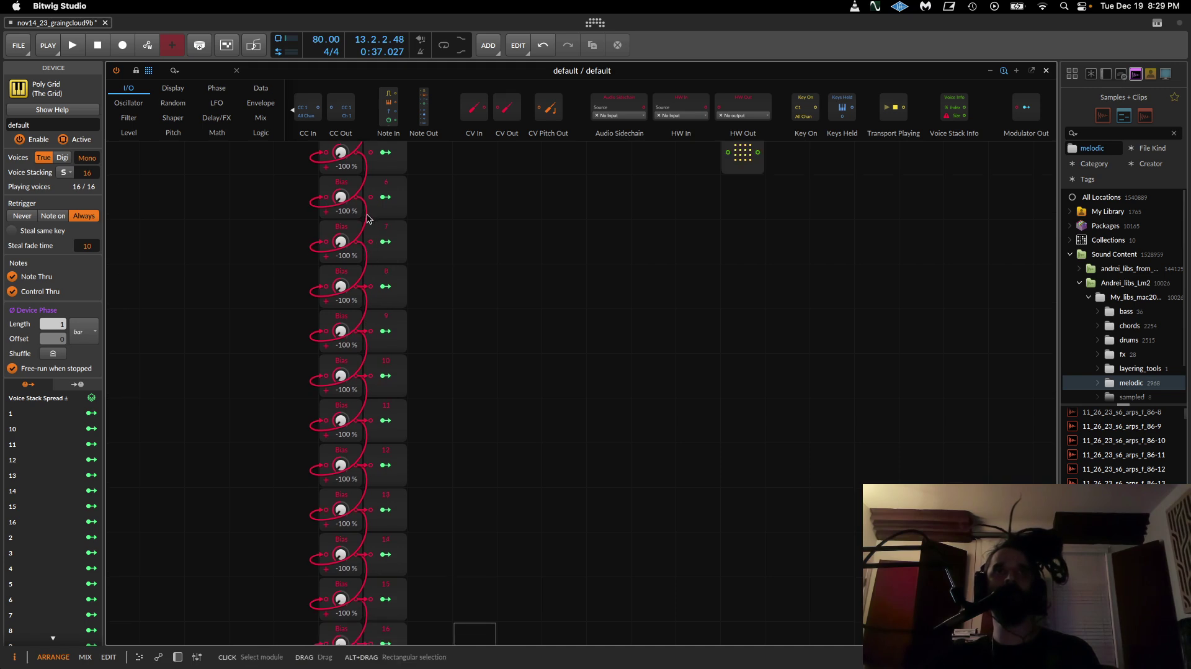
{"action": "scroll", "coordinate": [363, 249], "scroll_direction": "up", "scroll_amount": 2}
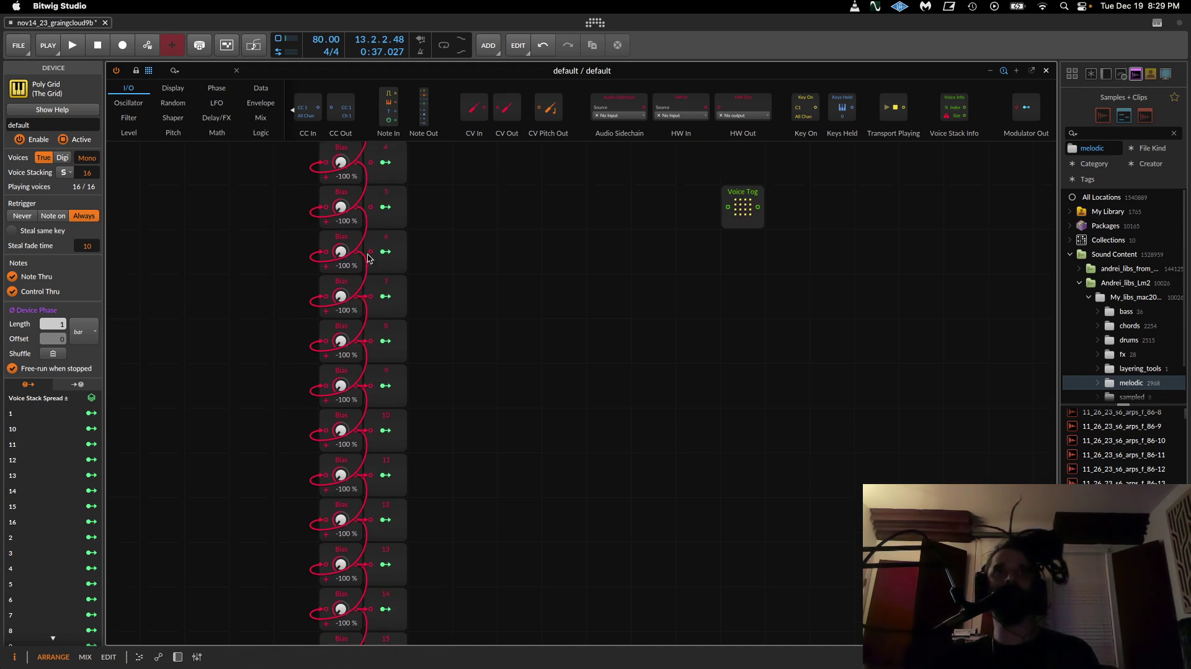
{"action": "scroll", "coordinate": [367, 246], "scroll_direction": "up", "scroll_amount": 1}
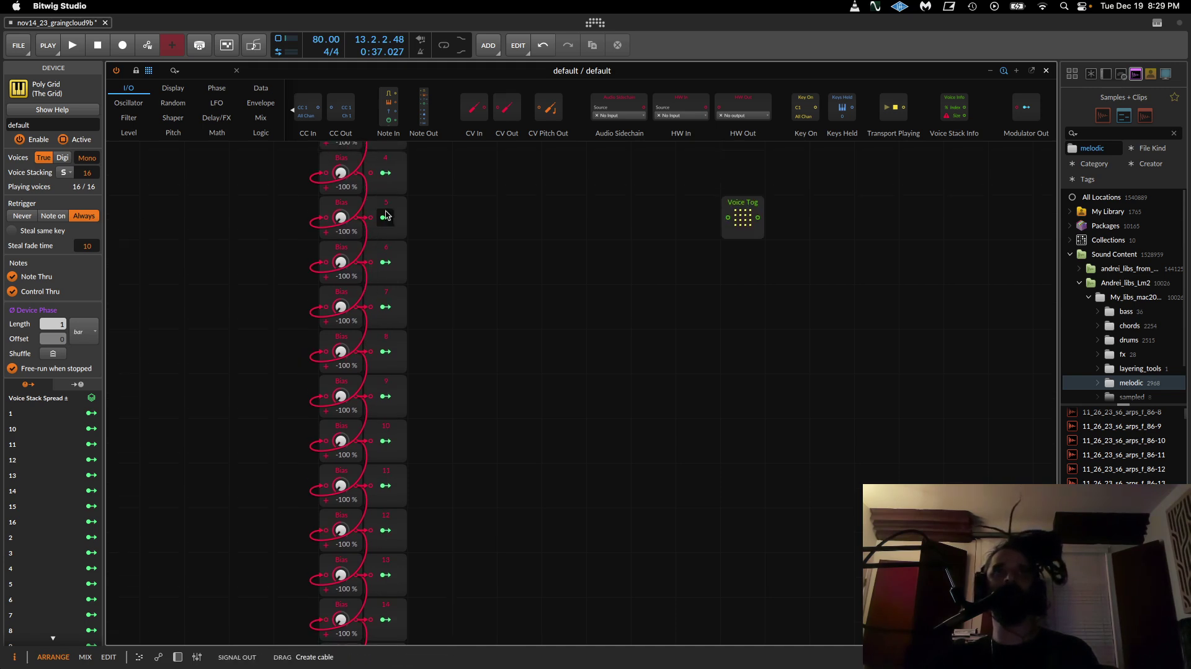
{"action": "scroll", "coordinate": [372, 217], "scroll_direction": "up", "scroll_amount": 2}
{"action": "scroll", "coordinate": [372, 227], "scroll_direction": "up", "scroll_amount": 1}
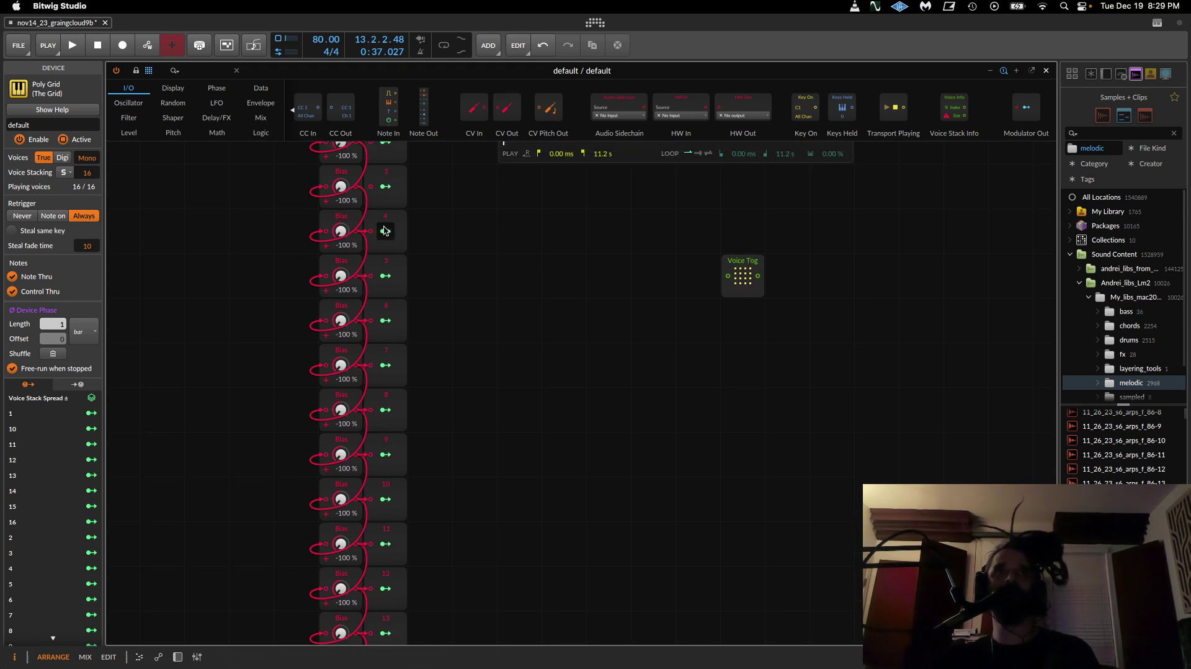
{"action": "scroll", "coordinate": [370, 189], "scroll_direction": "up", "scroll_amount": 2}
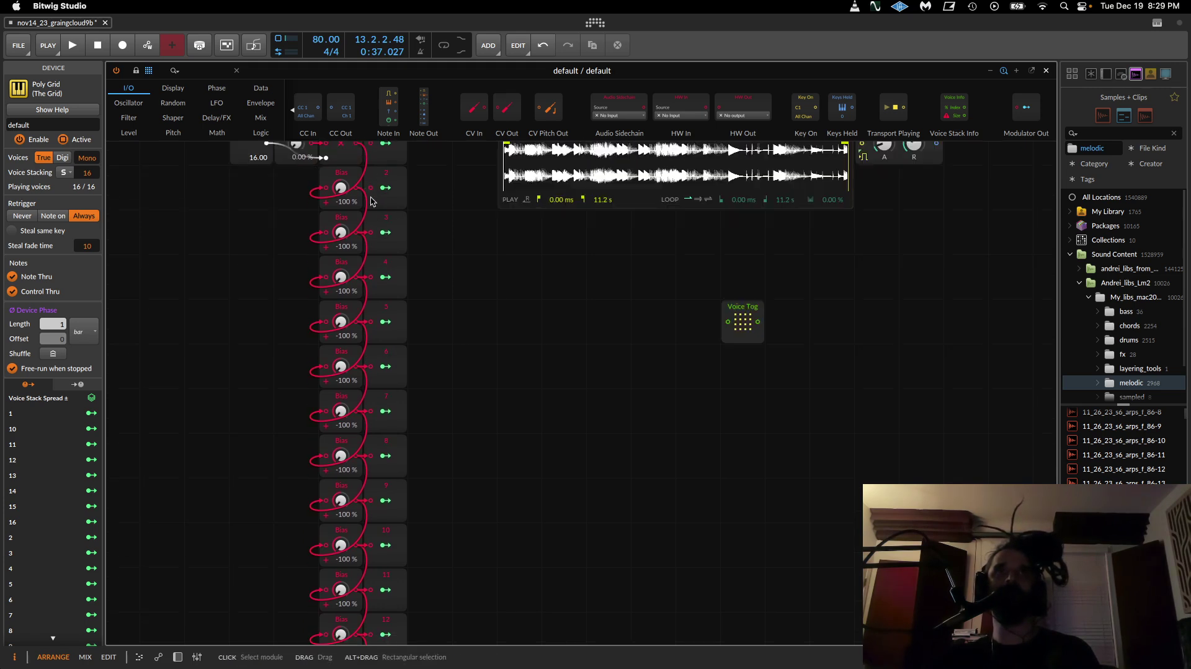
{"action": "scroll", "coordinate": [363, 191], "scroll_direction": "up", "scroll_amount": 1}
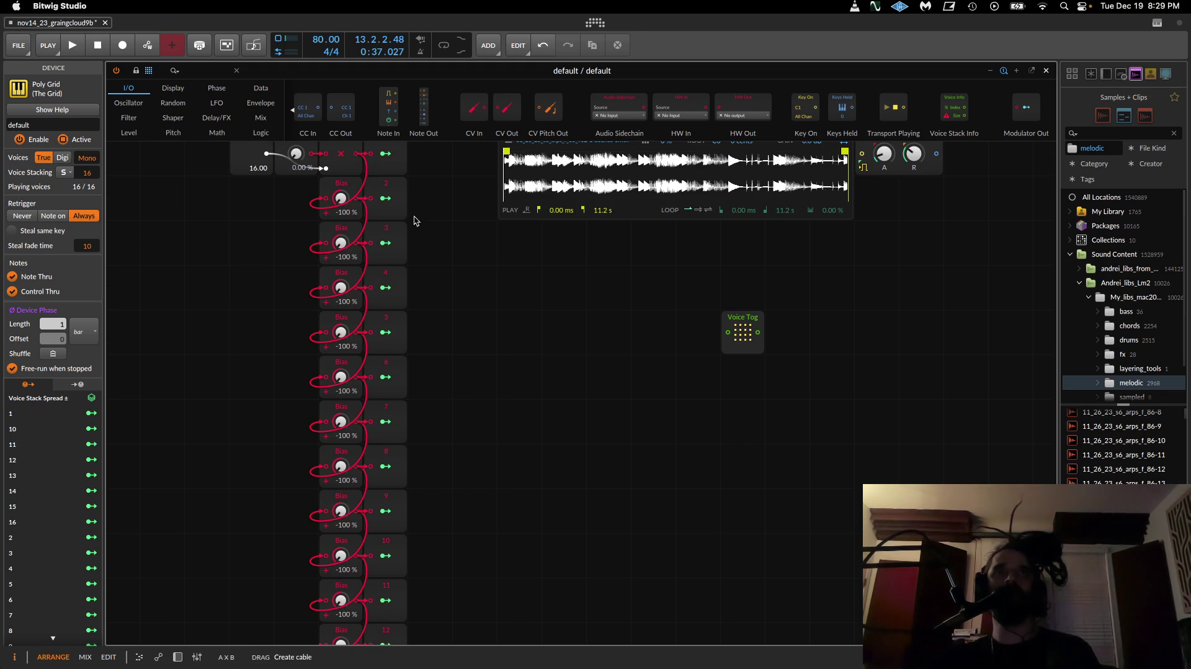
{"action": "scroll", "coordinate": [398, 199], "scroll_direction": "up", "scroll_amount": 5}
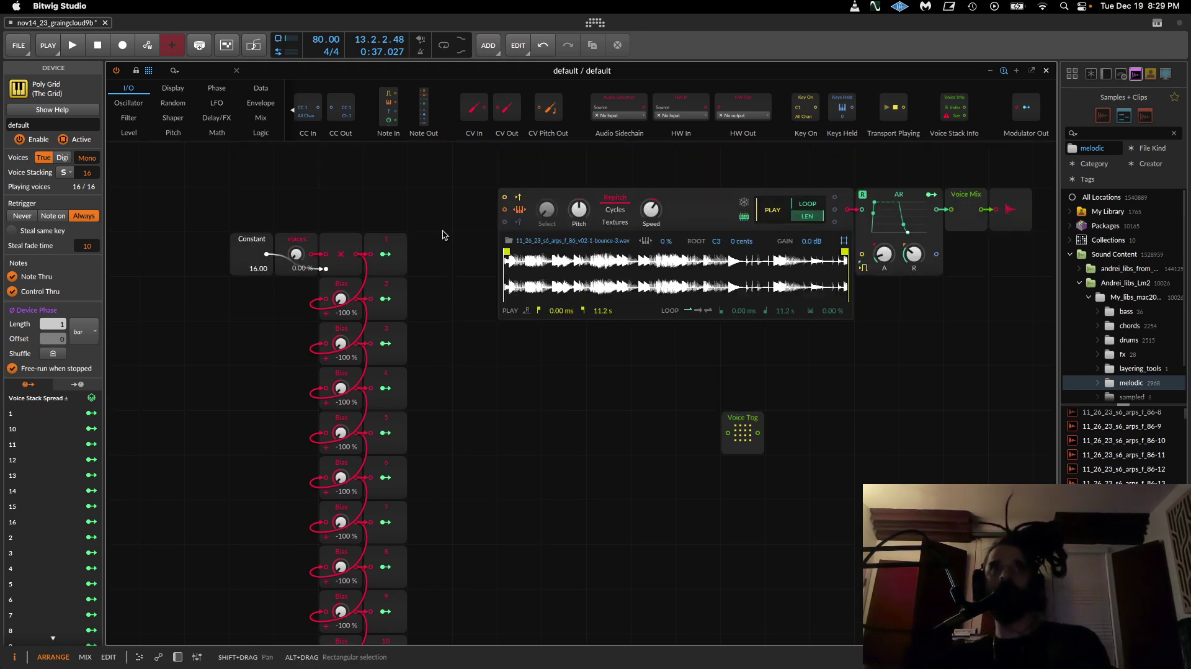
Step: Select the Voice Mix module and map Modulator Out 1 to its Voice 1 Level with an amount of +1.00
{"action": "left_click", "coordinate": [308, 239]}
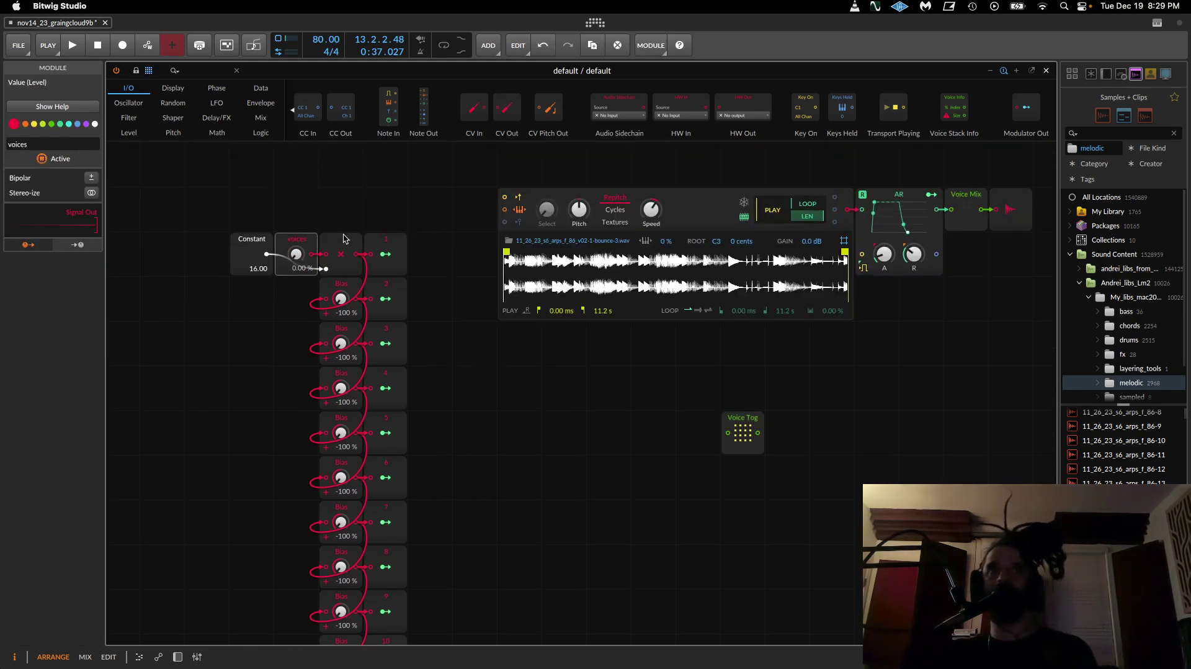
{"action": "left_click", "coordinate": [375, 242]}
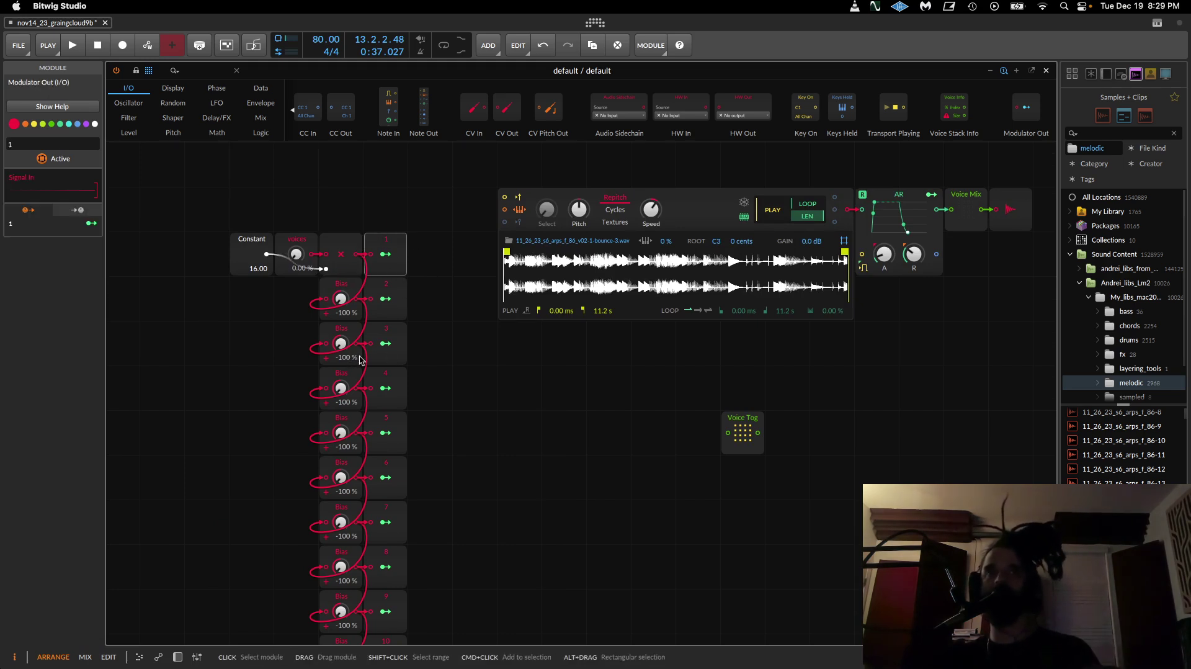
{"action": "left_click", "coordinate": [971, 220]}
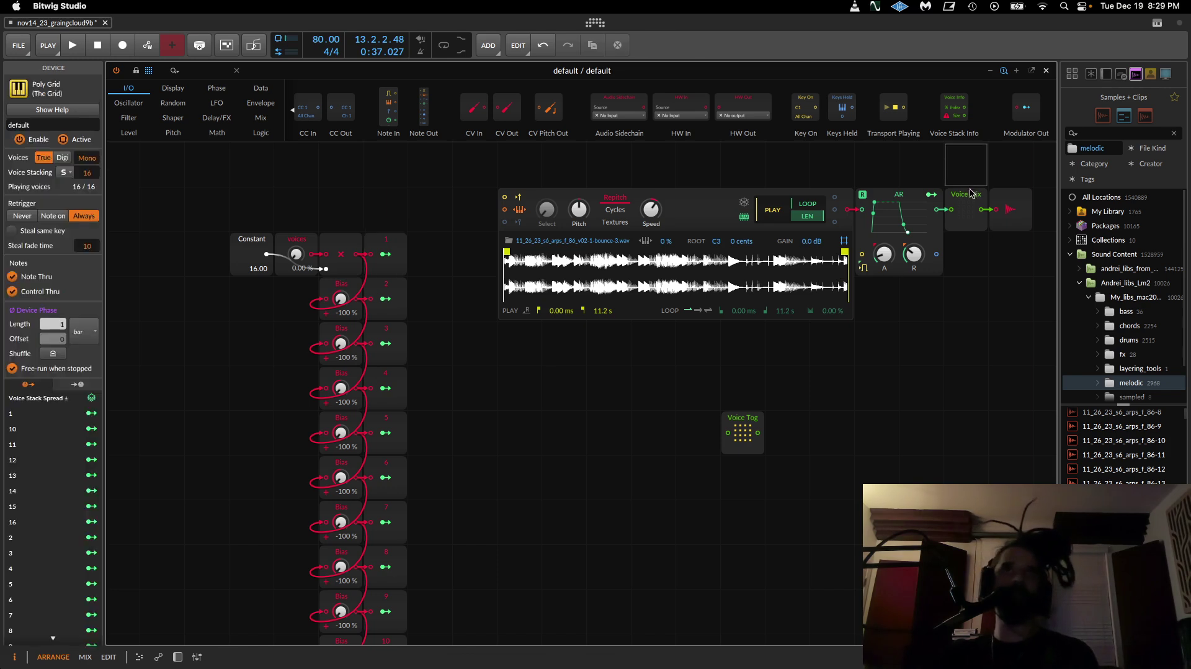
{"action": "left_click_drag", "start_coordinate": [386, 254], "coordinate": [38, 201]}
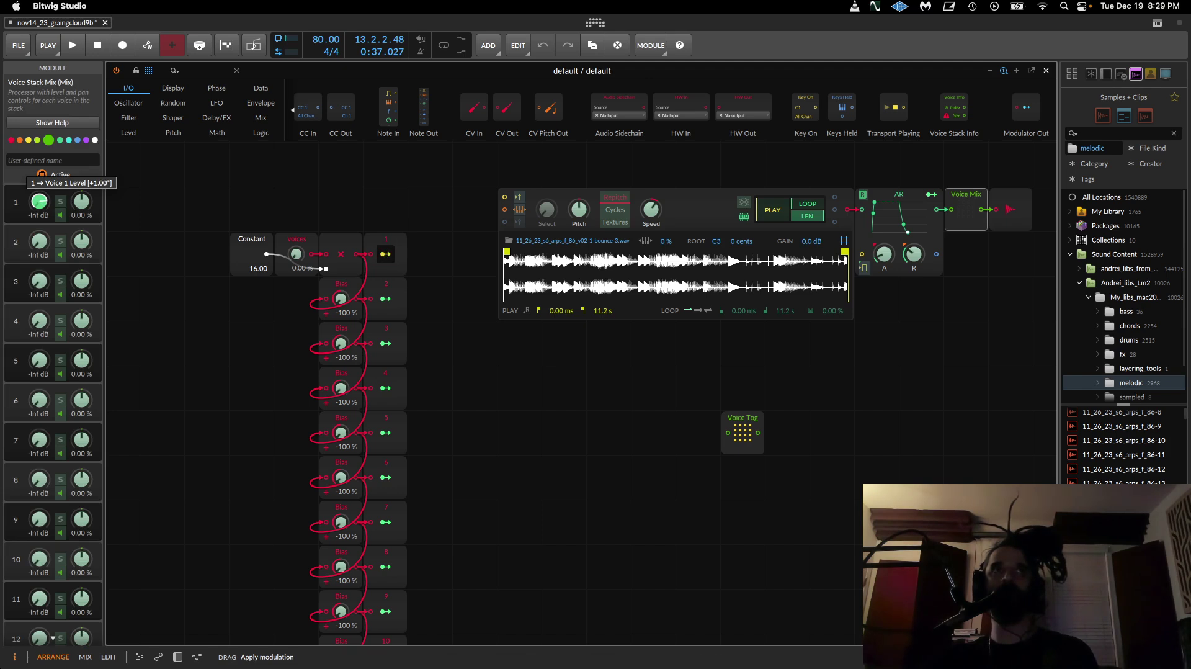
{"action": "left_click_drag", "start_coordinate": [39, 200], "coordinate": [39, 200]}
Step: Map Modulator Out 2 to Voice 2 Level at +1.00 and Modulator Out 3 to Voice 3 Level
{"action": "left_click", "coordinate": [386, 299]}
{"action": "left_click_drag", "start_coordinate": [38, 241], "coordinate": [38, 223]}
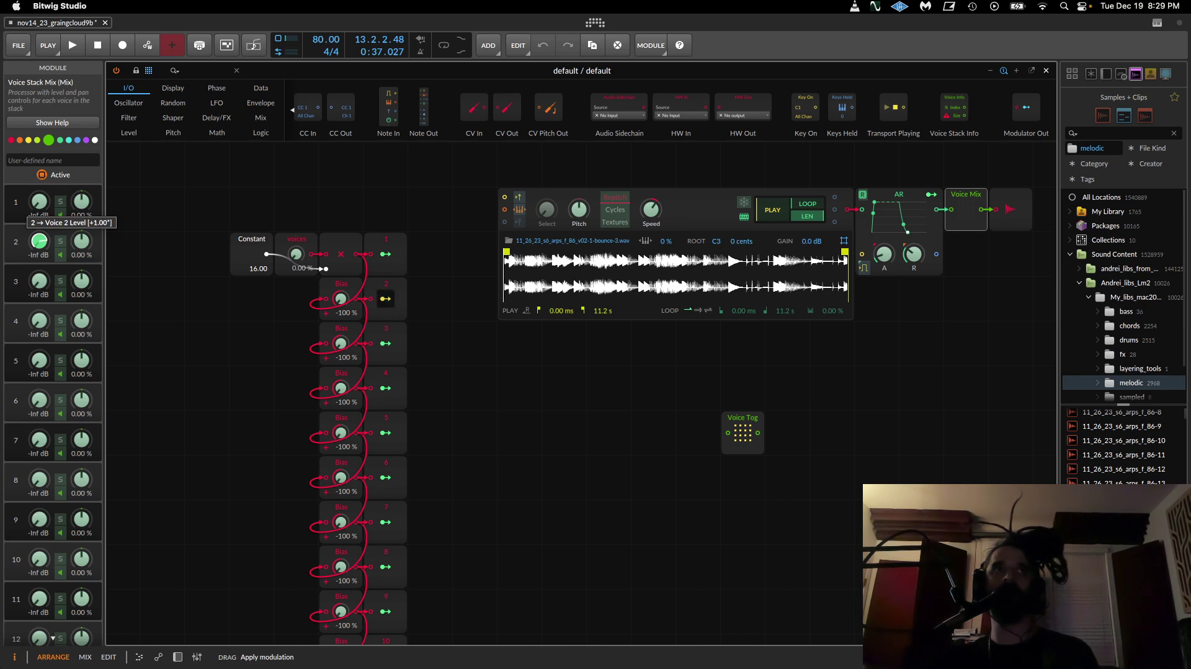
{"action": "left_click_drag", "start_coordinate": [38, 224], "coordinate": [39, 224]}
{"action": "left_click", "coordinate": [385, 343]}
{"action": "left_click_drag", "start_coordinate": [47, 284], "coordinate": [47, 261]}
Step: Map Modulator Outs 4 and 5 to the Voice 4 and Voice 5 levels of the Voice Mix module
{"action": "left_click", "coordinate": [385, 387]}
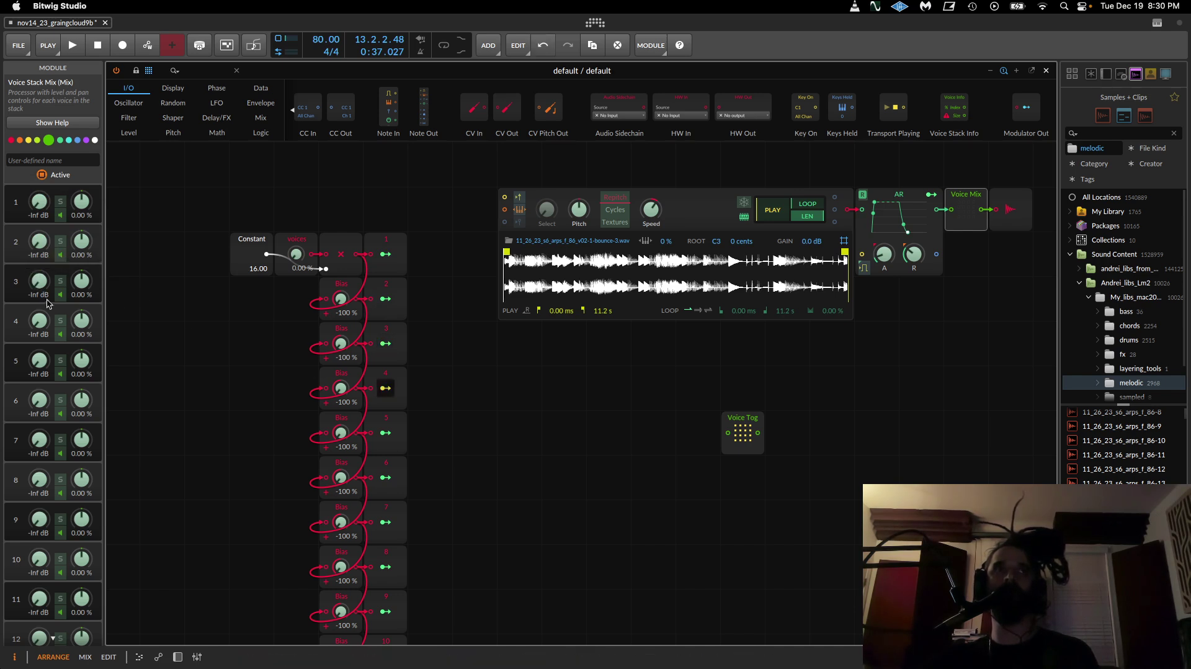
{"action": "left_click_drag", "start_coordinate": [39, 322], "coordinate": [39, 305]}
{"action": "left_click", "coordinate": [384, 432]}
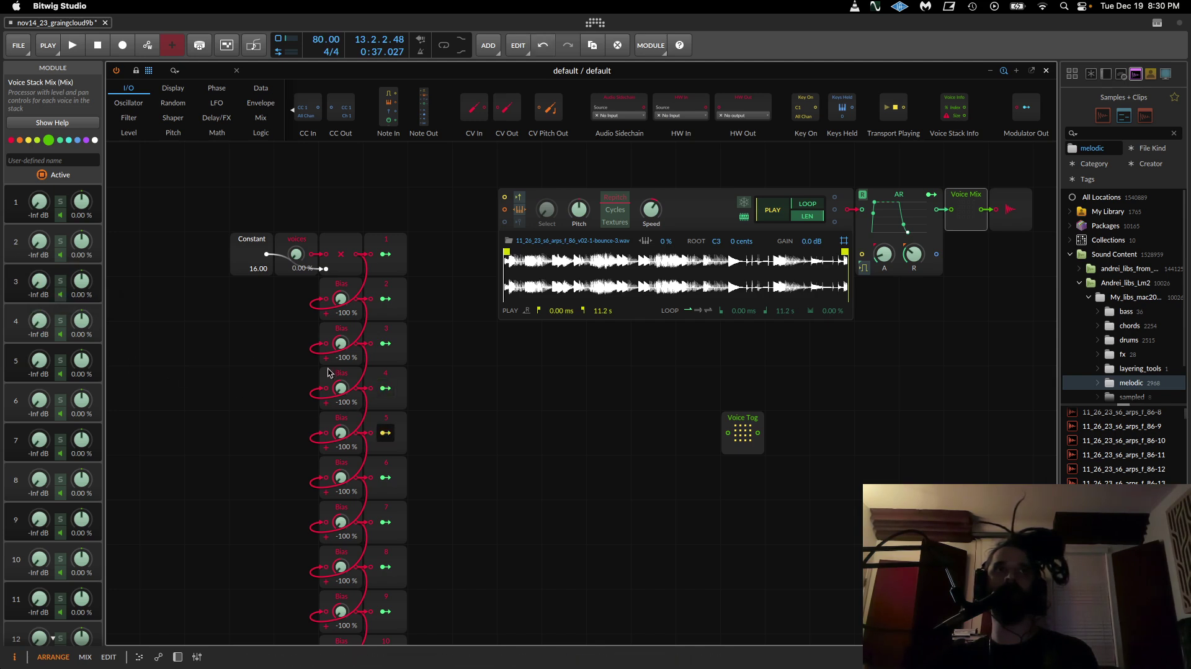
{"action": "left_click_drag", "start_coordinate": [296, 253], "coordinate": [296, 253]}
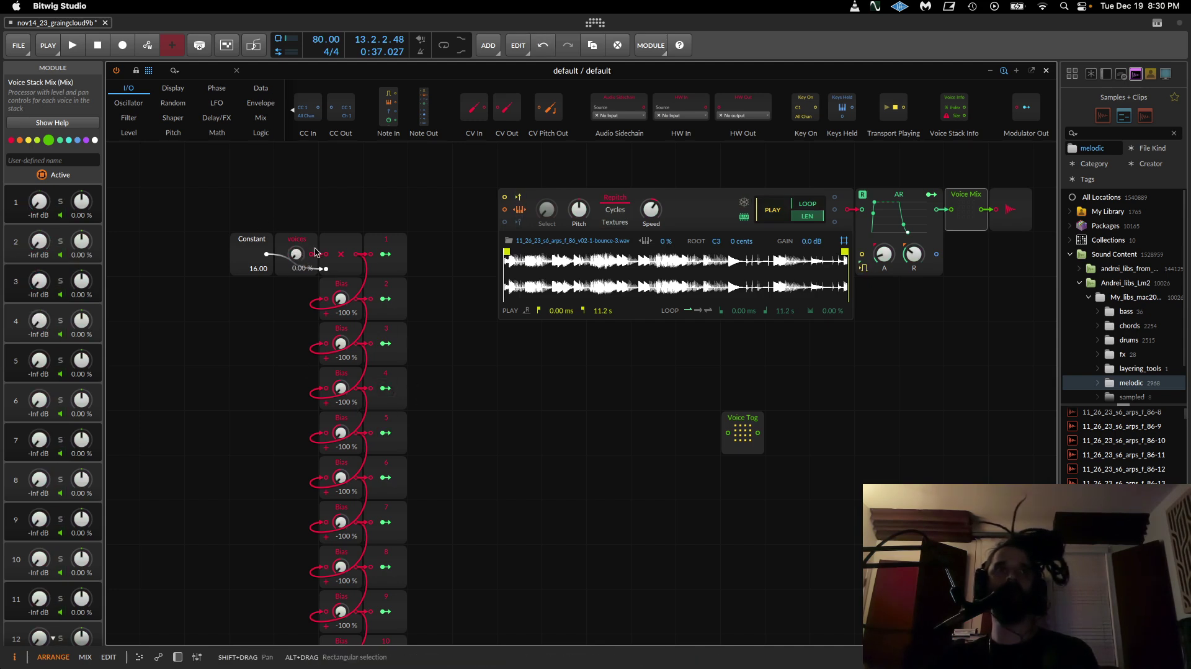
{"action": "left_click", "coordinate": [386, 433]}
{"action": "left_click_drag", "start_coordinate": [40, 361], "coordinate": [40, 298]}
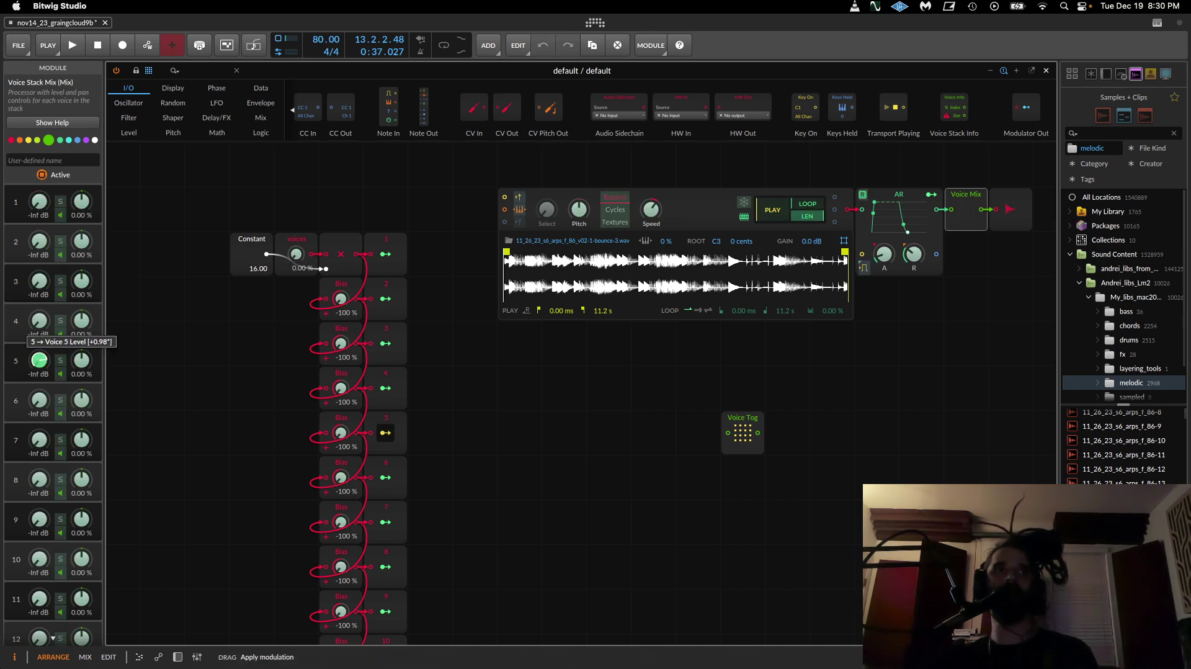
{"action": "left_click", "coordinate": [386, 433]}
Step: Map Modulator Outs 6, 7 and 8 to the matching Voice 6, 7 and 8 levels, with about +1.00 modulation
{"action": "scroll", "coordinate": [397, 440], "scroll_direction": "down", "scroll_amount": 3}
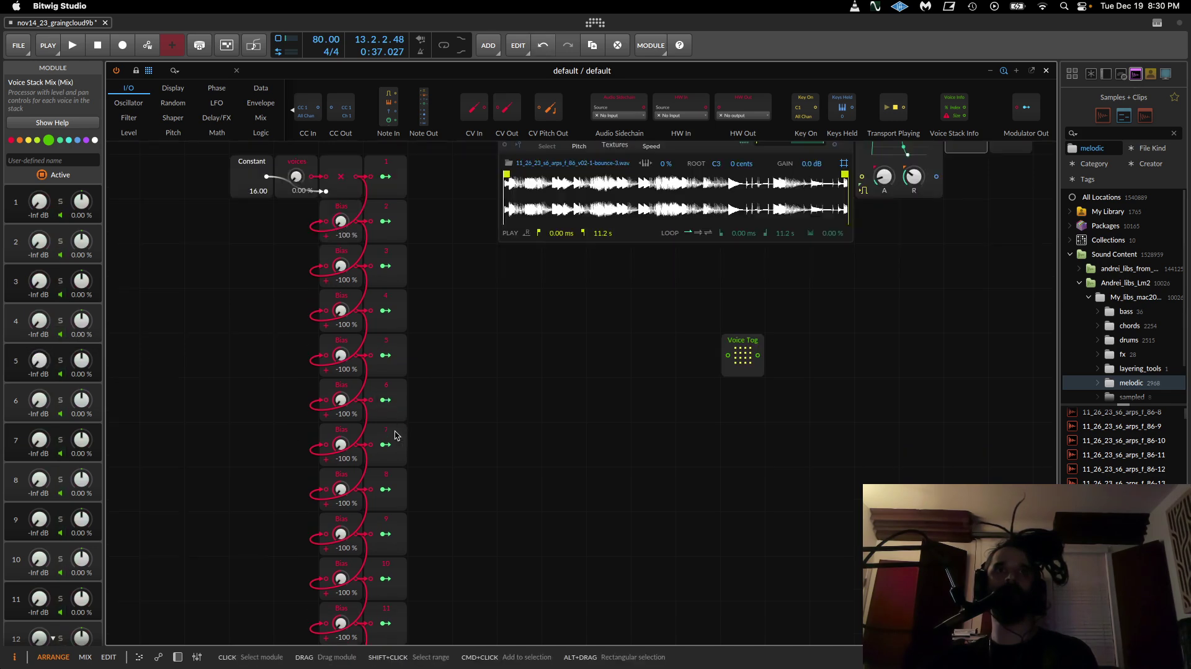
{"action": "left_click", "coordinate": [385, 400]}
{"action": "left_click_drag", "start_coordinate": [39, 400], "coordinate": [39, 372]}
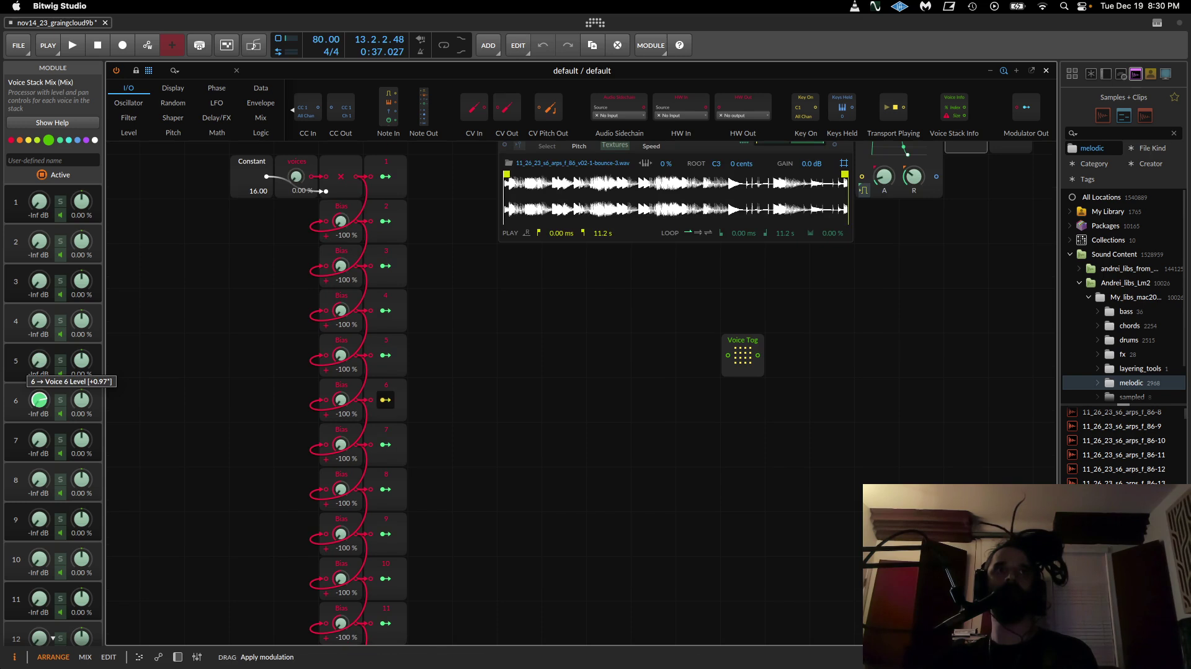
{"action": "left_click", "coordinate": [386, 402]}
{"action": "left_click", "coordinate": [385, 445]}
{"action": "left_click_drag", "start_coordinate": [43, 438], "coordinate": [42, 426]}
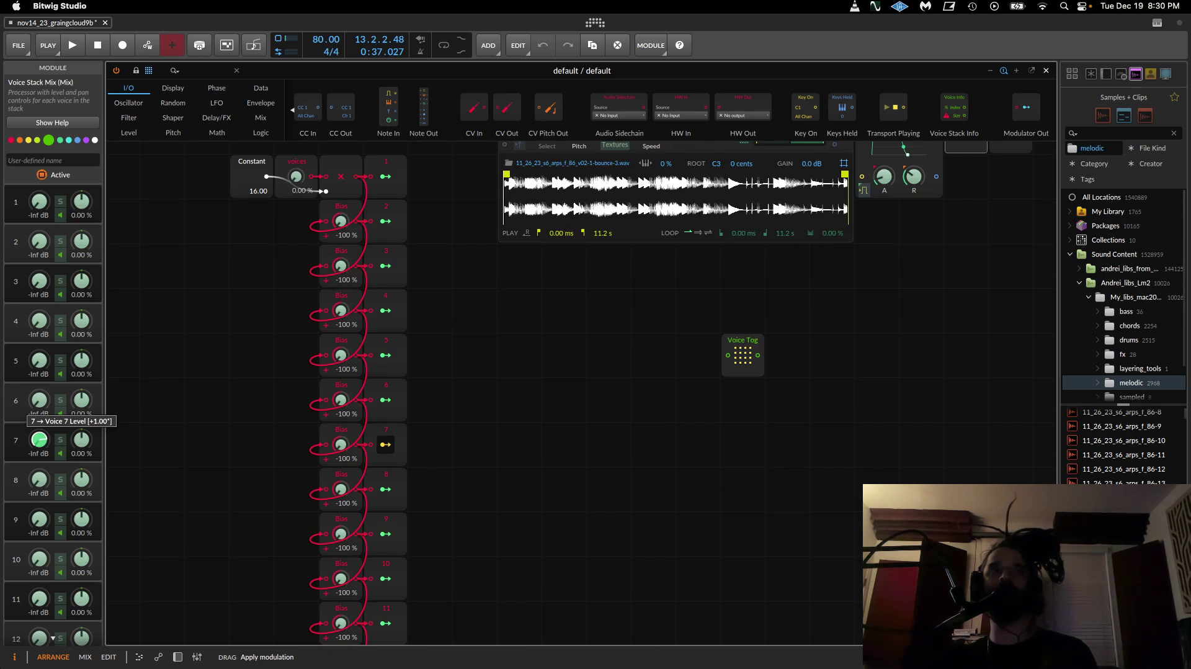
{"action": "left_click", "coordinate": [386, 488]}
{"action": "left_click_drag", "start_coordinate": [42, 479], "coordinate": [42, 447]}
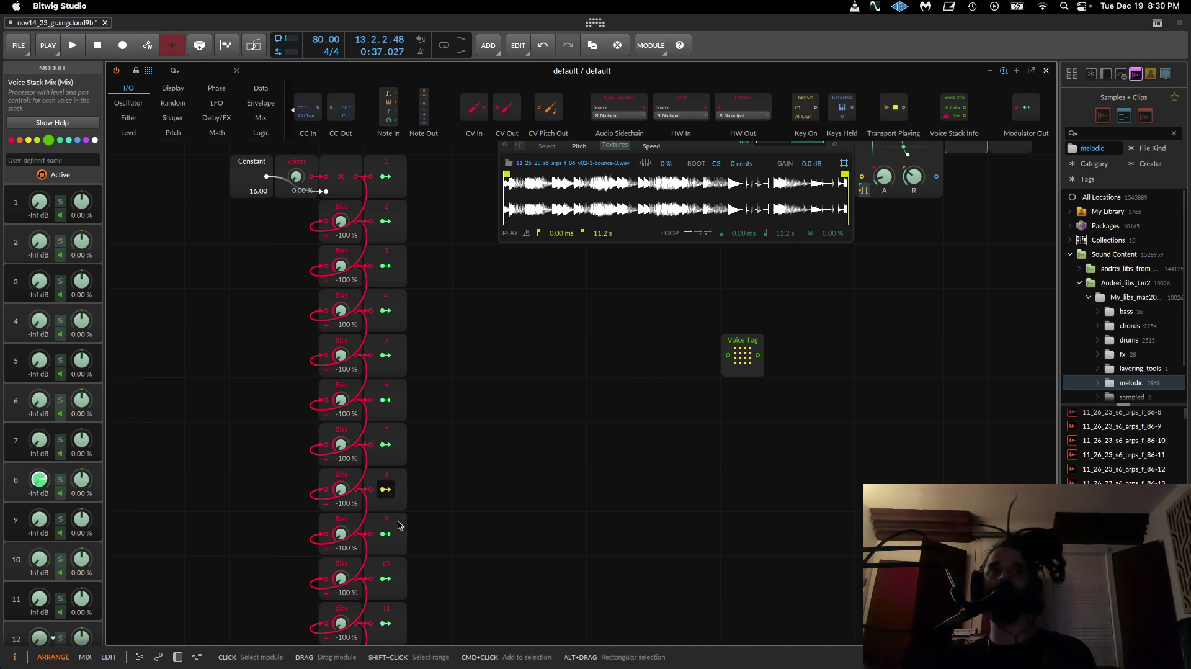
Step: Map Modulator Outs 9 and 10 to the Voice 9 and Voice 10 levels, each with +1.00 modulation
{"action": "left_click", "coordinate": [389, 535]}
{"action": "scroll", "coordinate": [422, 525], "scroll_direction": "down", "scroll_amount": 2}
{"action": "left_click_drag", "start_coordinate": [41, 520], "coordinate": [41, 495]}
{"action": "scroll", "coordinate": [385, 497], "scroll_direction": "down", "scroll_amount": 2}
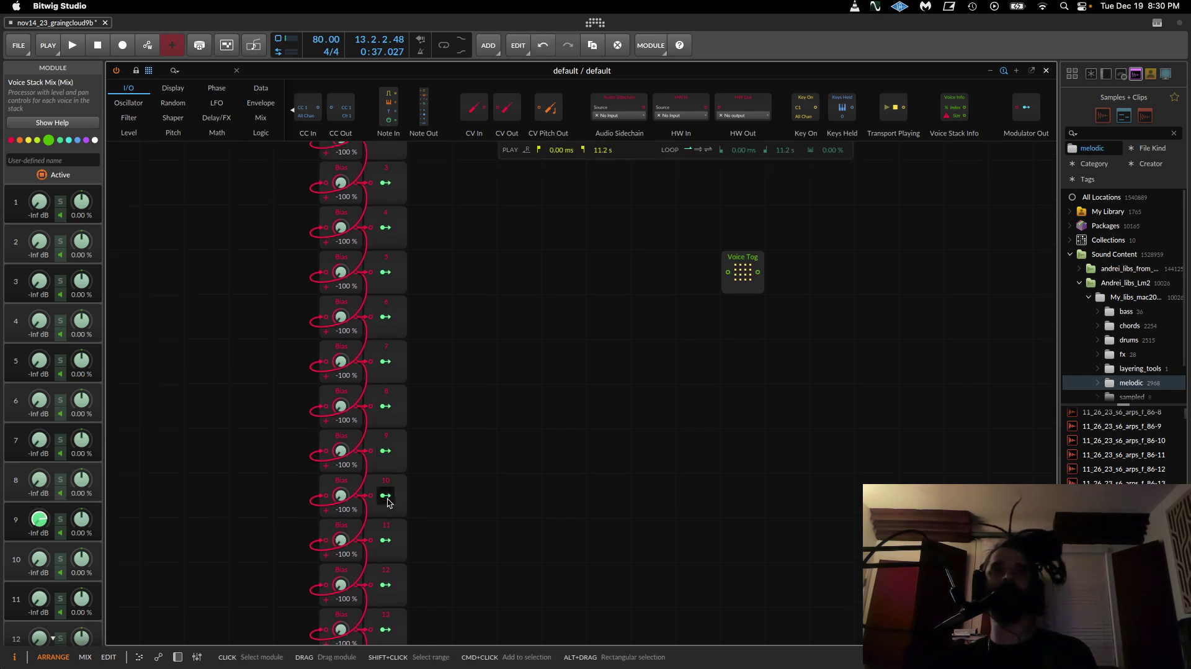
{"action": "left_click", "coordinate": [385, 495]}
{"action": "left_click_drag", "start_coordinate": [39, 559], "coordinate": [39, 551]}
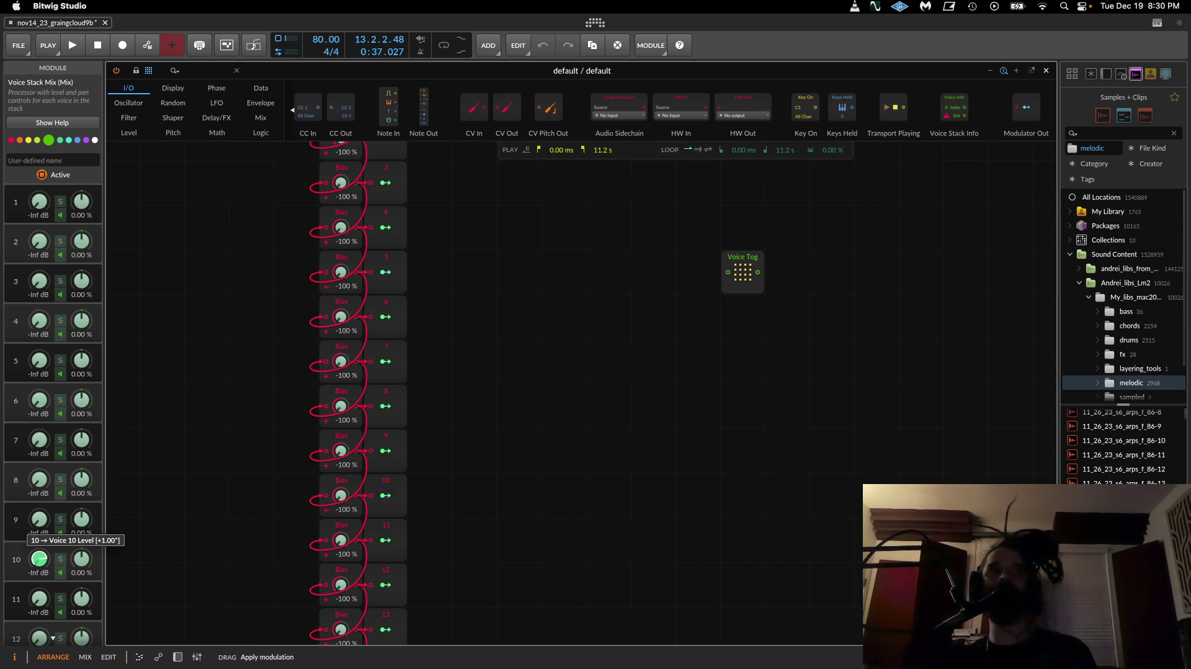
{"action": "left_click_drag", "start_coordinate": [39, 550], "coordinate": [40, 551]}
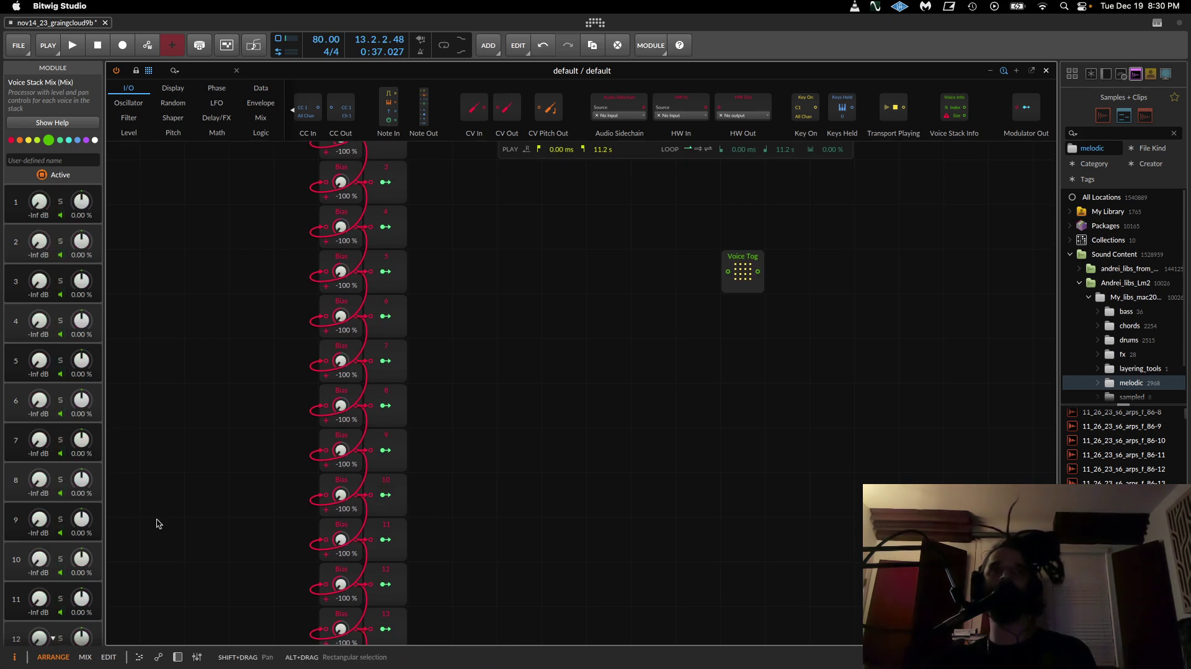
Step: Map Modulator Outs 11 and 12 to the Voice 11 and Voice 12 levels, with about +1.00 modulation each
{"action": "scroll", "coordinate": [23, 520], "scroll_direction": "down", "scroll_amount": 1}
{"action": "scroll", "coordinate": [115, 528], "scroll_direction": "down", "scroll_amount": 3}
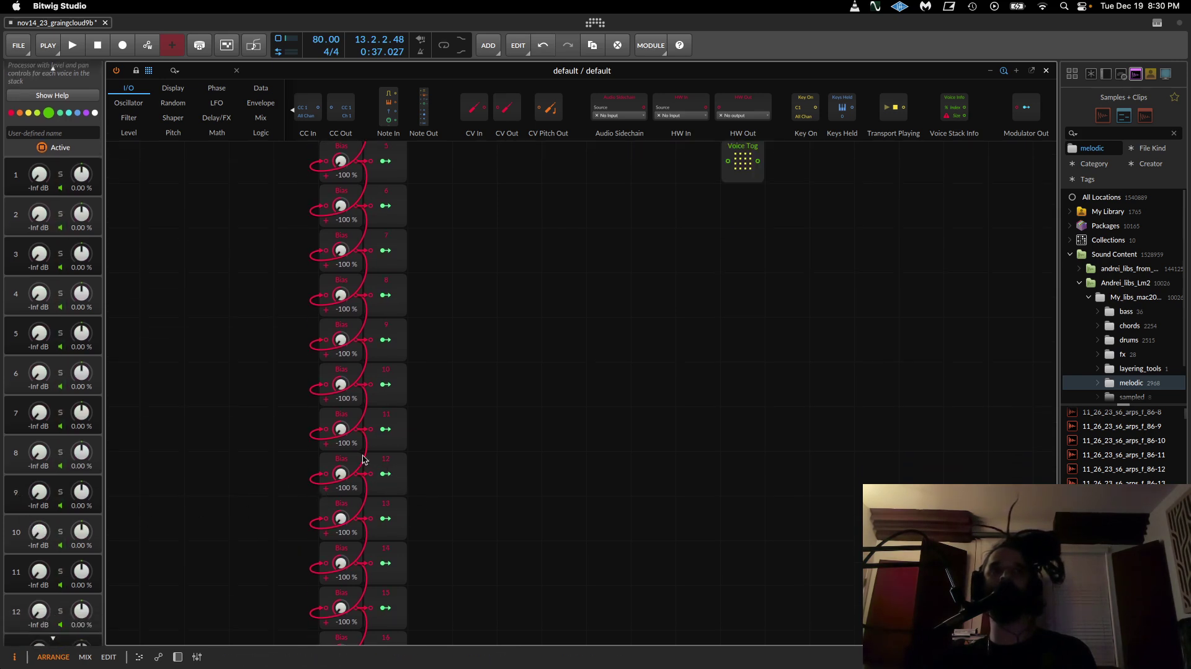
{"action": "left_click_drag", "start_coordinate": [40, 571], "coordinate": [39, 565]}
{"action": "left_click", "coordinate": [386, 473]}
{"action": "scroll", "coordinate": [112, 574], "scroll_direction": "down", "scroll_amount": 1}
{"action": "left_click_drag", "start_coordinate": [34, 614], "coordinate": [34, 611]}
Step: Map Modulator Outs 13 through 16 to the matching Voice 13 to 16 levels, with about +1.00 modulation each
{"action": "scroll", "coordinate": [174, 543], "scroll_direction": "down", "scroll_amount": 1}
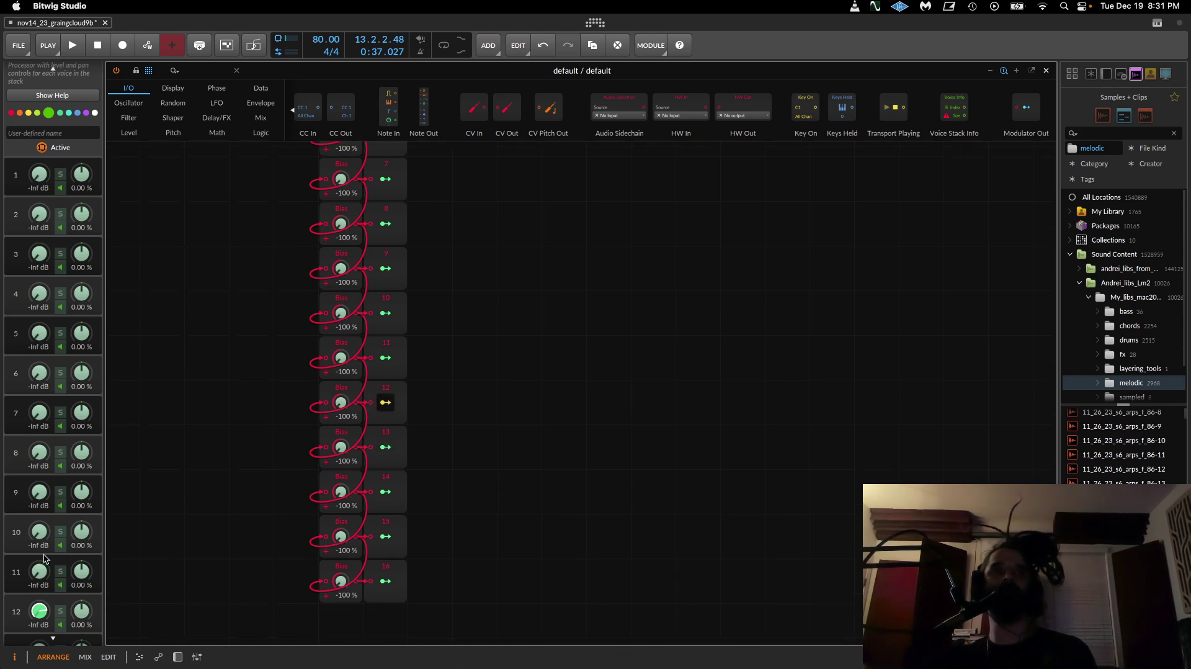
{"action": "scroll", "coordinate": [56, 545], "scroll_direction": "down", "scroll_amount": 3}
{"action": "left_click_drag", "start_coordinate": [389, 449], "coordinate": [39, 428]}
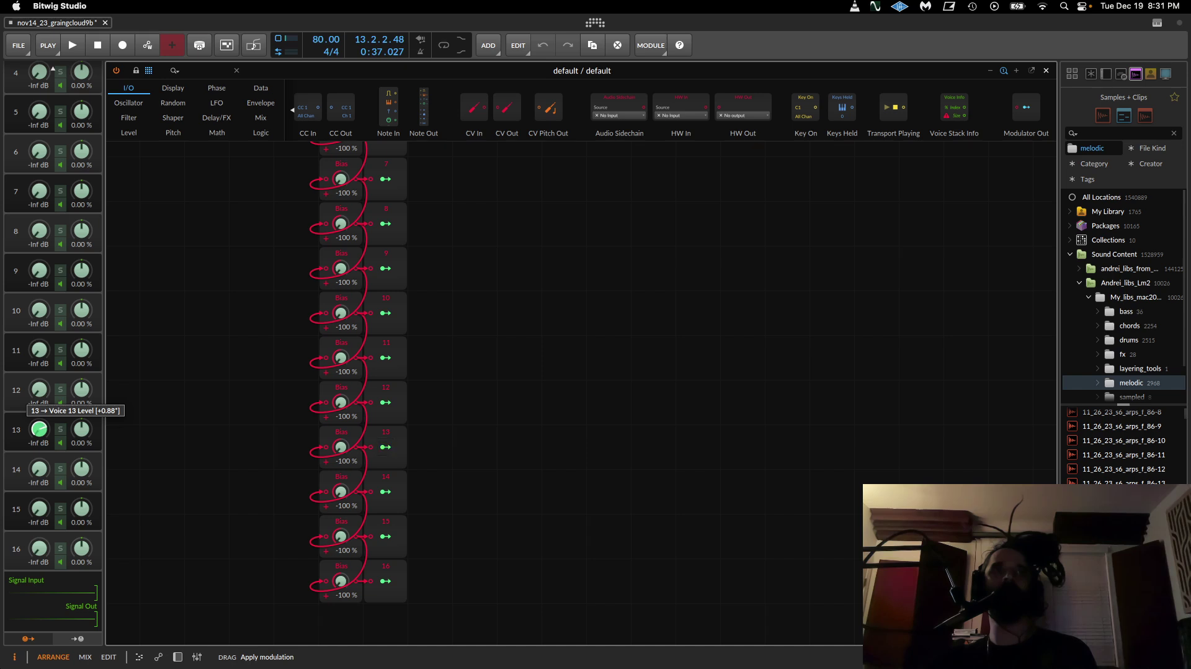
{"action": "left_click_drag", "start_coordinate": [40, 428], "coordinate": [39, 426]}
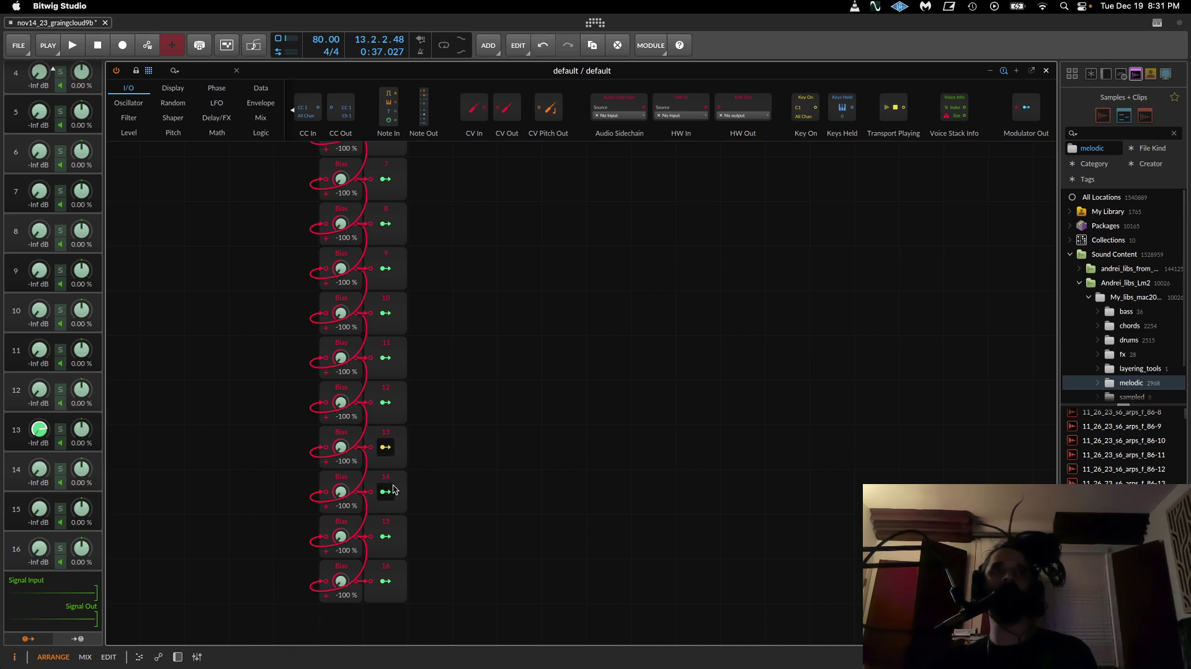
{"action": "left_click_drag", "start_coordinate": [42, 474], "coordinate": [38, 484]}
{"action": "left_click", "coordinate": [385, 539]}
{"action": "left_click", "coordinate": [385, 581]}
{"action": "left_click_drag", "start_coordinate": [38, 547], "coordinate": [38, 534]}
{"action": "left_click", "coordinate": [386, 581]}
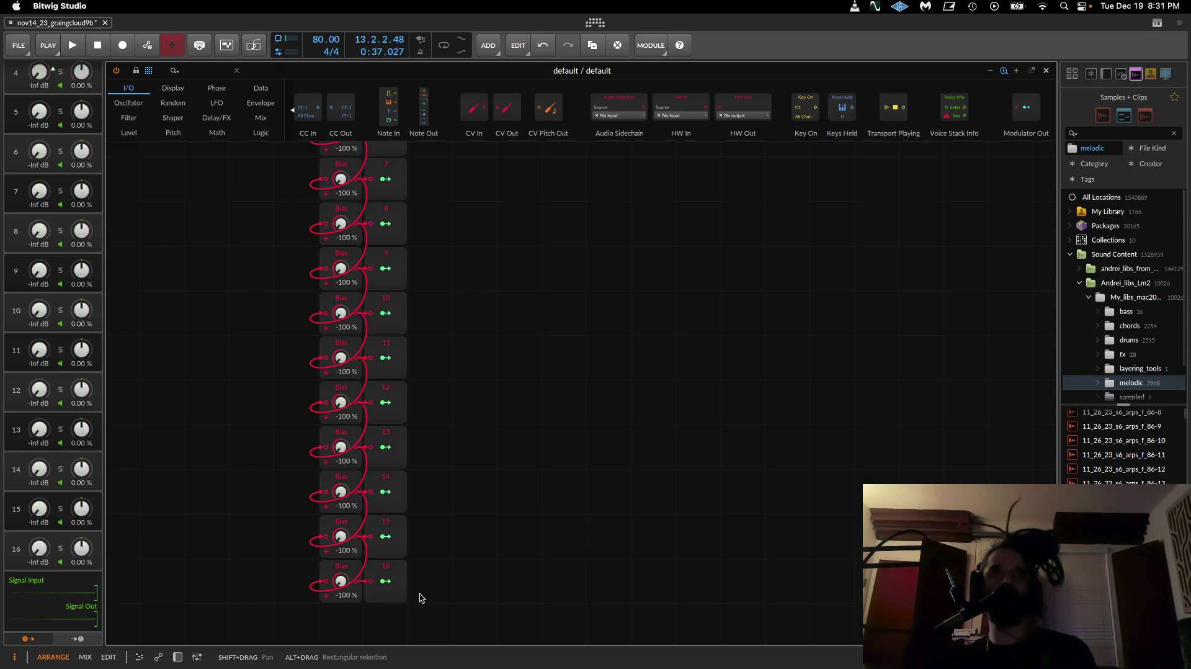
Step: Close the grid editor, reopen the default track's Poly Grid with its device chain shown, and select the Voice Mix module
{"action": "scroll", "coordinate": [422, 574], "scroll_direction": "up", "scroll_amount": 8}
{"action": "scroll", "coordinate": [423, 563], "scroll_direction": "up", "scroll_amount": 2}
{"action": "left_click_drag", "start_coordinate": [298, 236], "coordinate": [298, 235]}
{"action": "scroll", "coordinate": [855, 428], "scroll_direction": "down", "scroll_amount": 1}
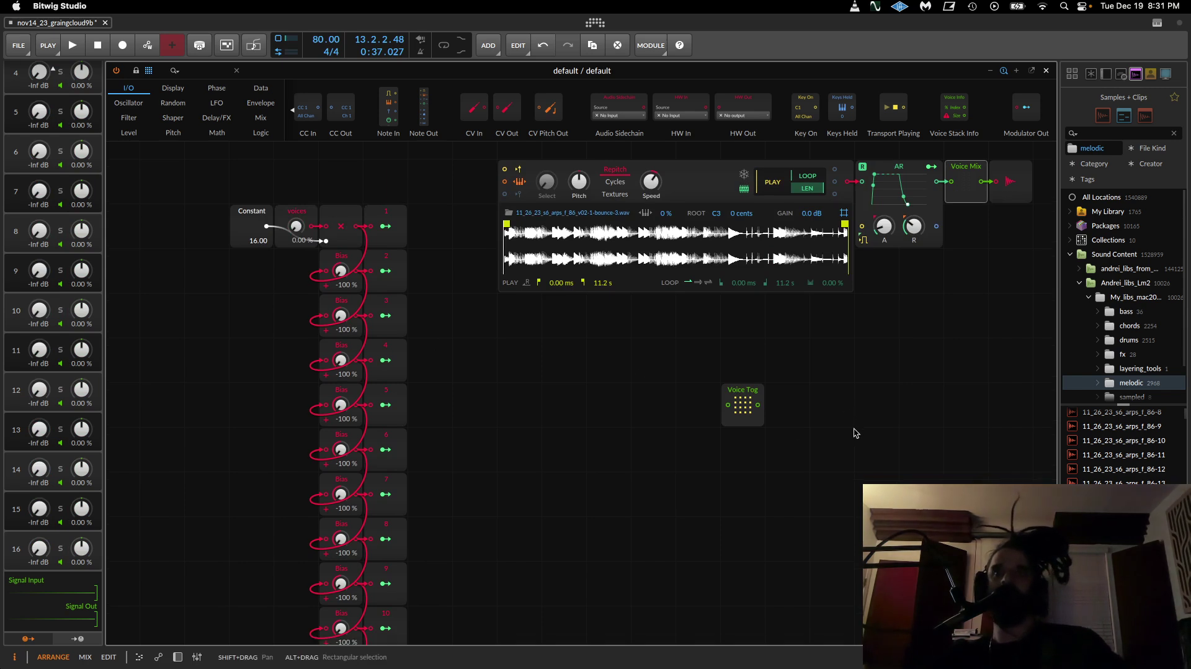
{"action": "left_click", "coordinate": [1046, 70]}
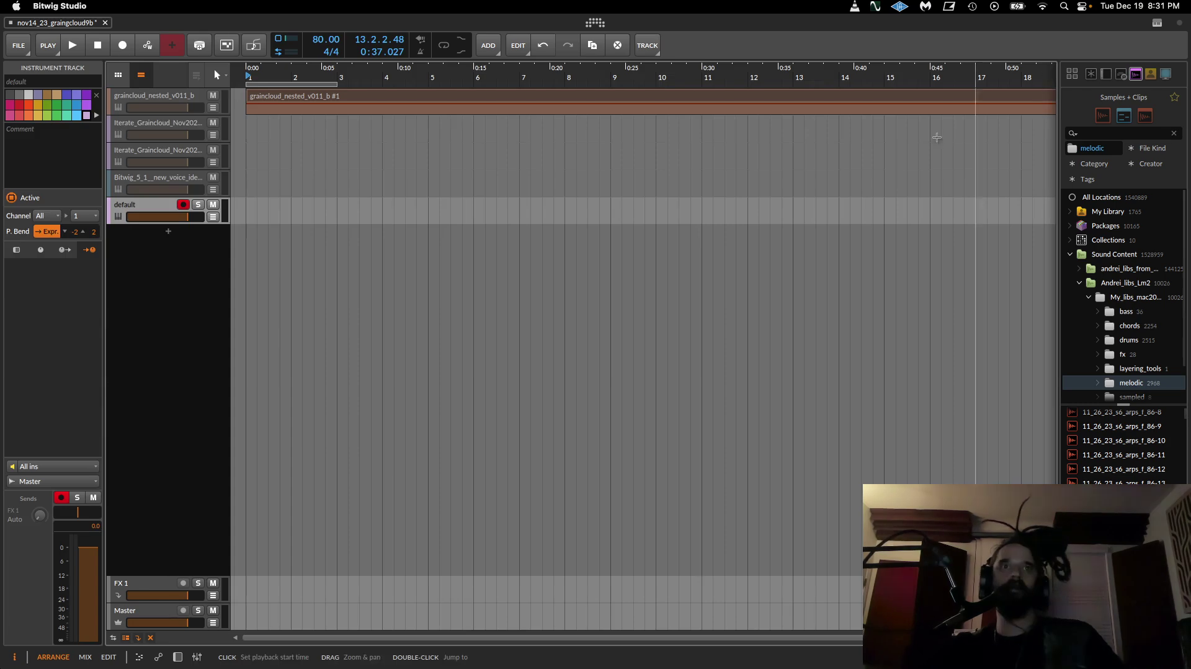
{"action": "double_click", "coordinate": [127, 204]}
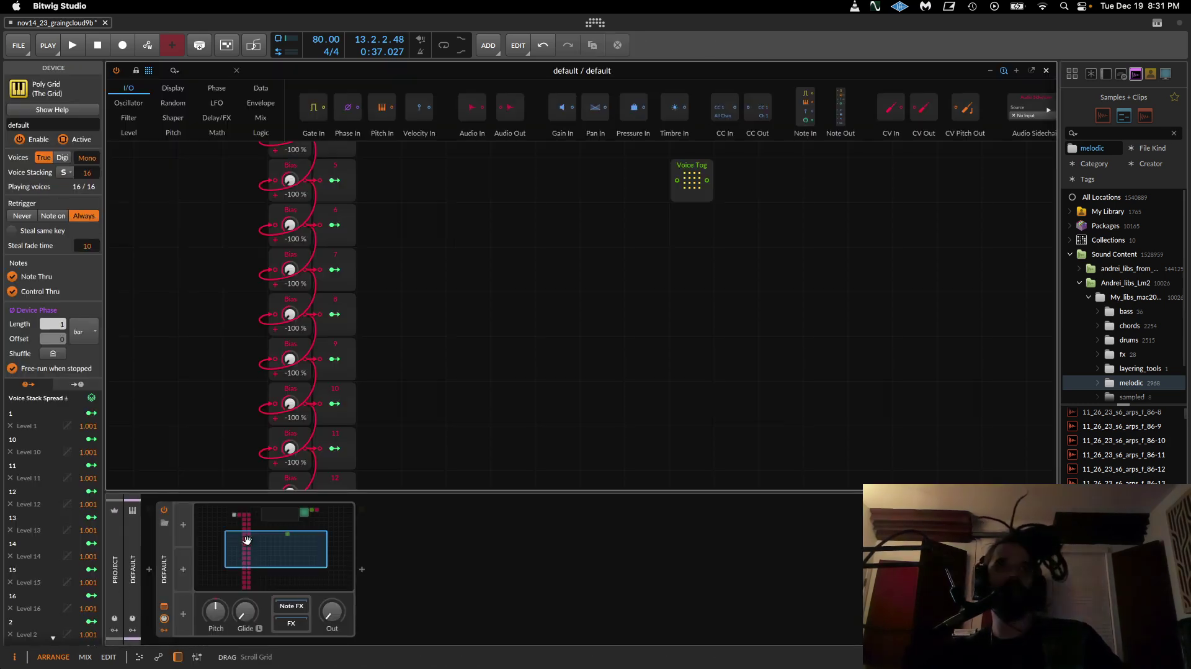
{"action": "left_click", "coordinate": [248, 541]}
{"action": "scroll", "coordinate": [619, 388], "scroll_direction": "up", "scroll_amount": 5}
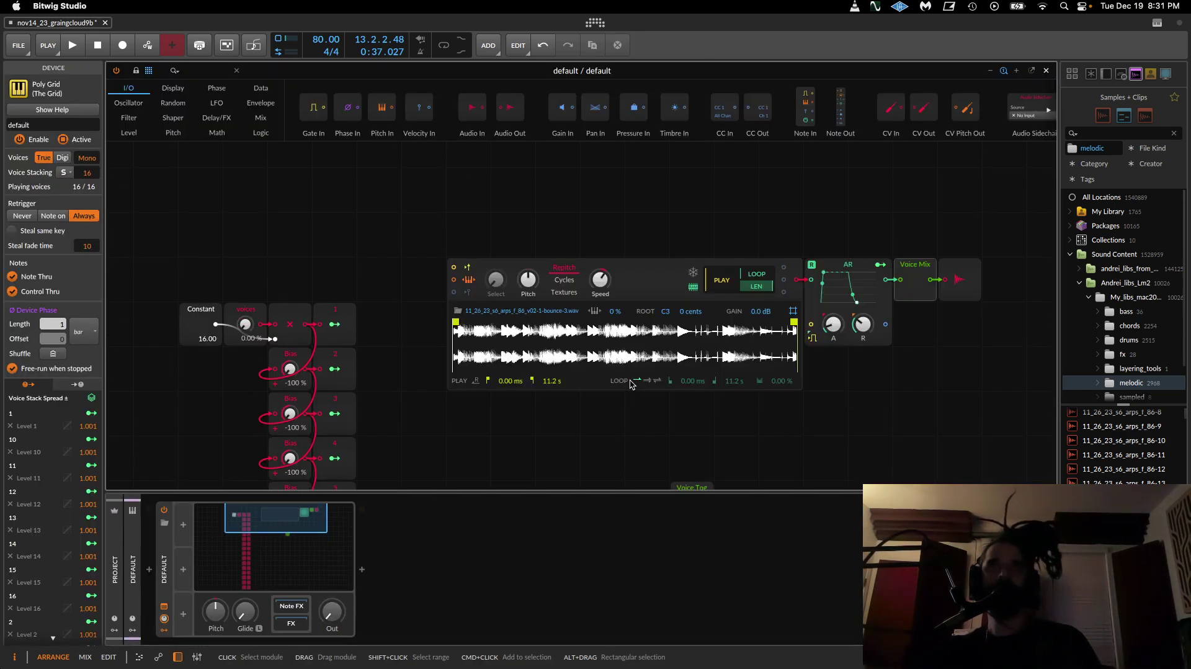
{"action": "left_click", "coordinate": [919, 272]}
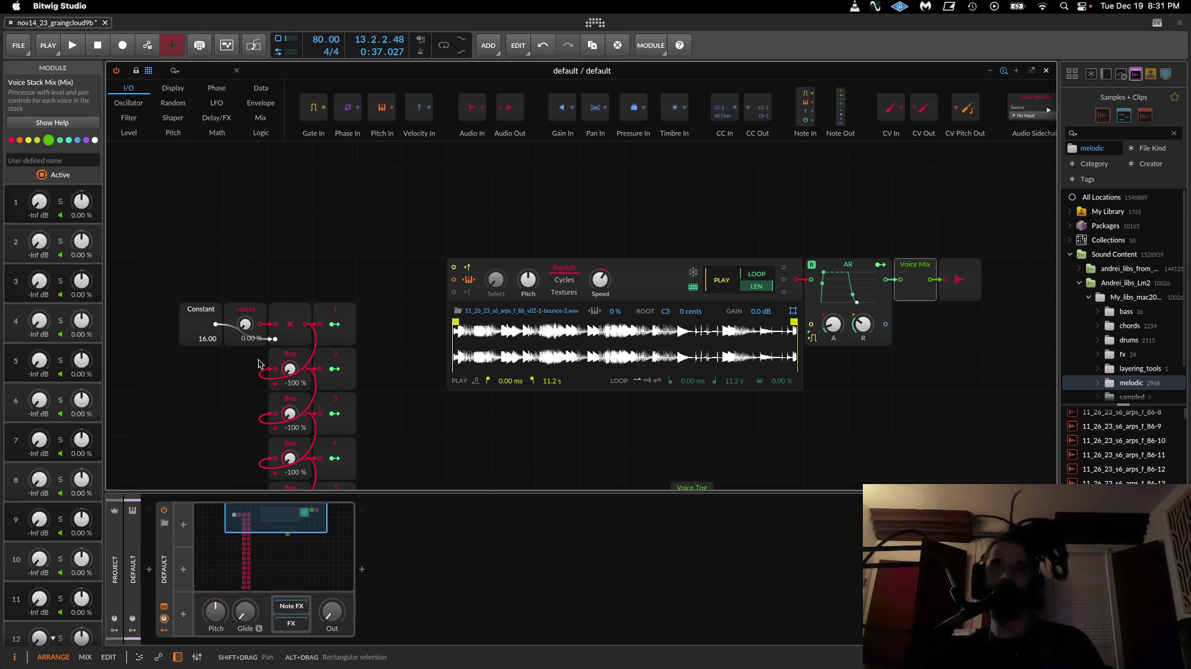
Step: Raise the voices value to 100 % to test the modulation of the voice levels
{"action": "scroll", "coordinate": [260, 358], "scroll_direction": "down", "scroll_amount": 3}
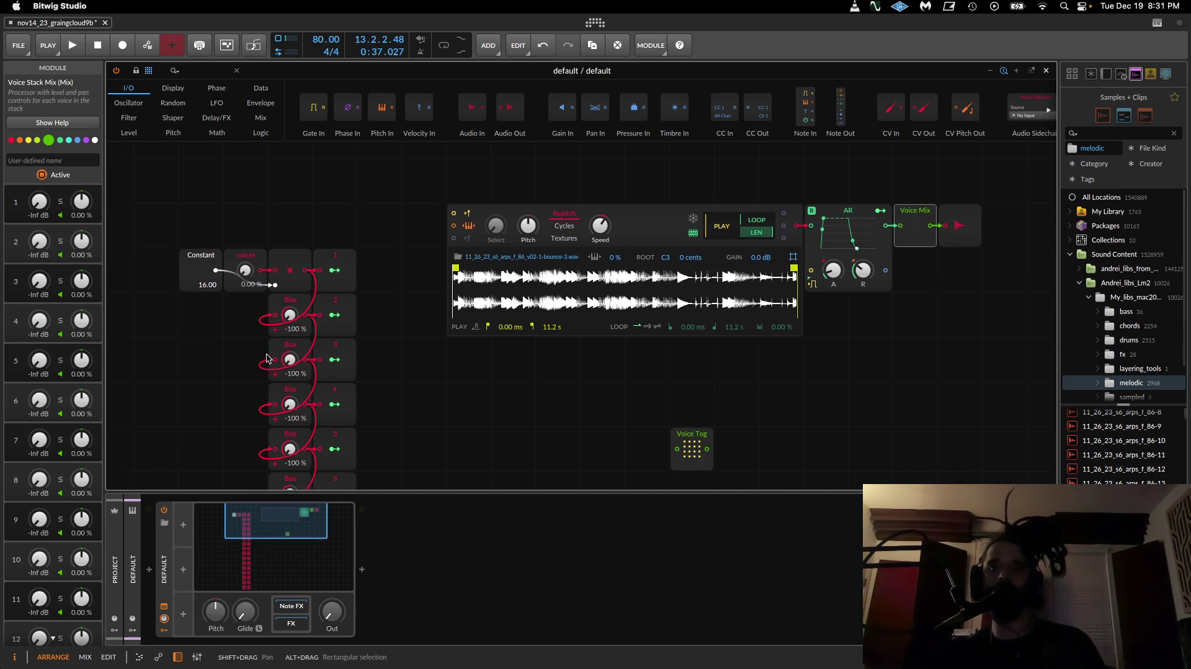
{"action": "left_click_drag", "start_coordinate": [246, 262], "coordinate": [246, 229]}
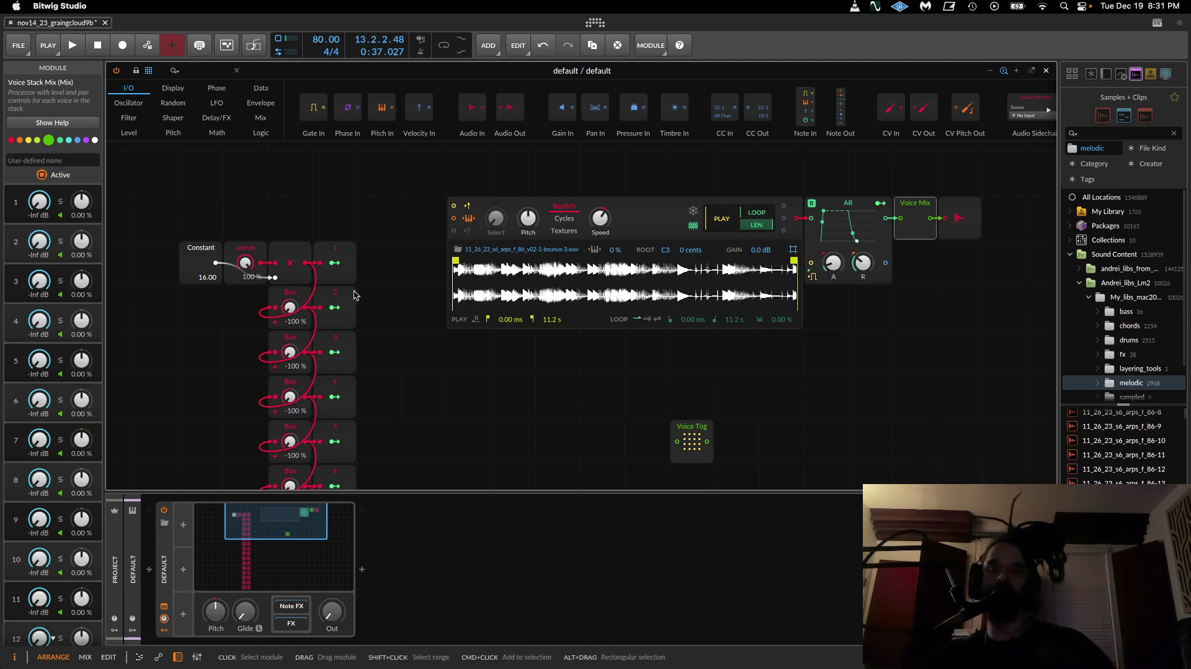
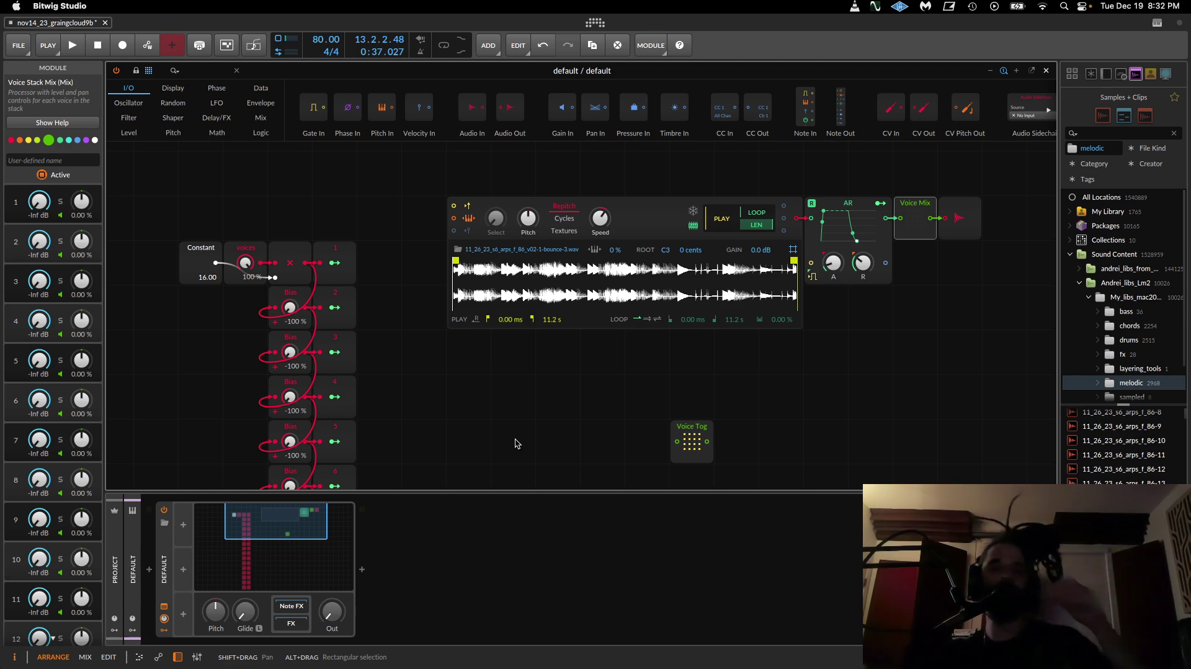
Step: Switch the browser from samples and clips to all devices
{"action": "scroll", "coordinate": [571, 413], "scroll_direction": "down", "scroll_amount": 2}
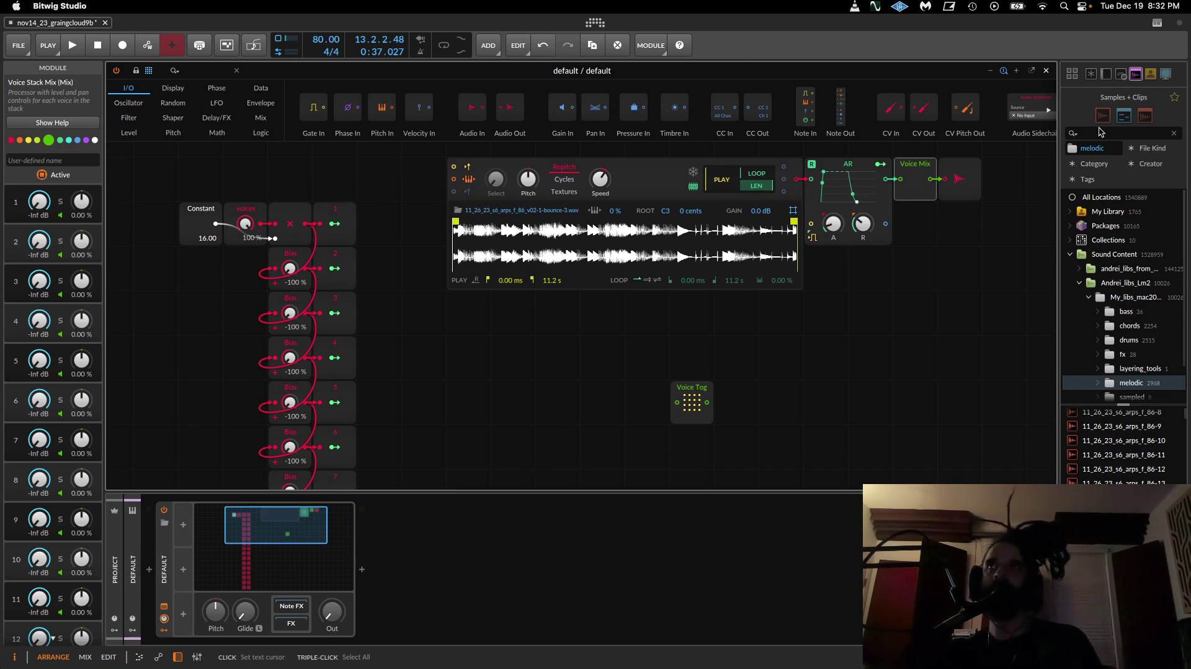
{"action": "left_click", "coordinate": [1107, 75]}
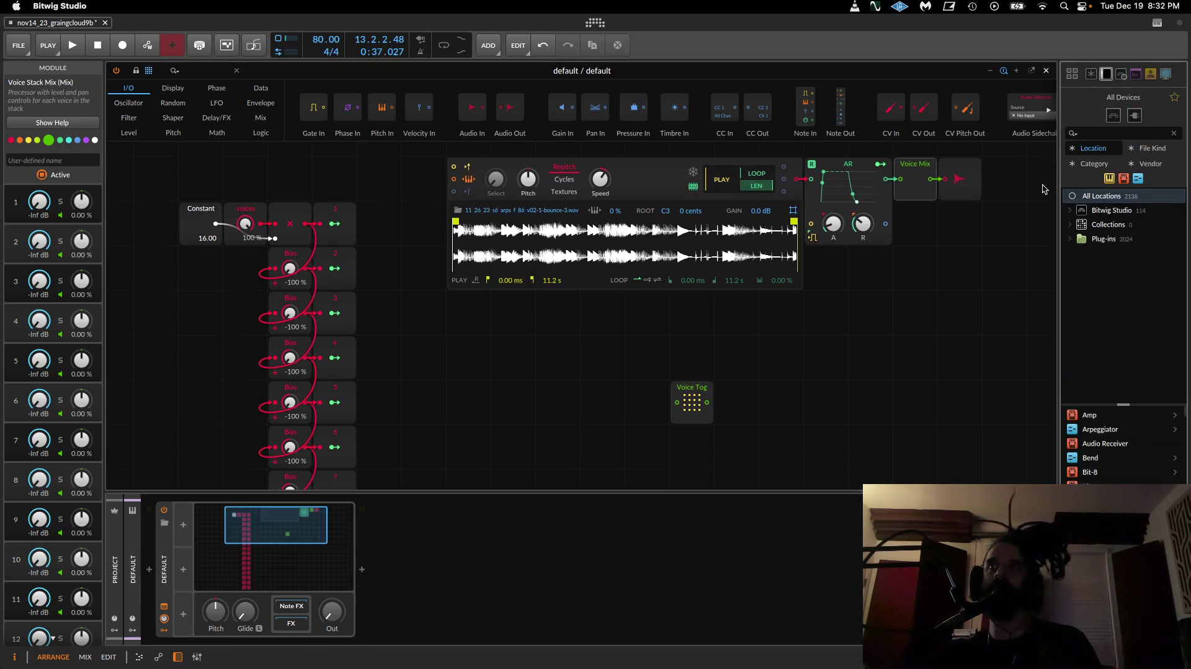
{"action": "scroll", "coordinate": [558, 419], "scroll_direction": "left", "scroll_amount": 1}
{"action": "scroll", "coordinate": [558, 419], "scroll_direction": "down", "scroll_amount": 1}
{"action": "scroll", "coordinate": [558, 420], "scroll_direction": "up", "scroll_amount": 2}
{"action": "scroll", "coordinate": [558, 420], "scroll_direction": "right", "scroll_amount": 1}
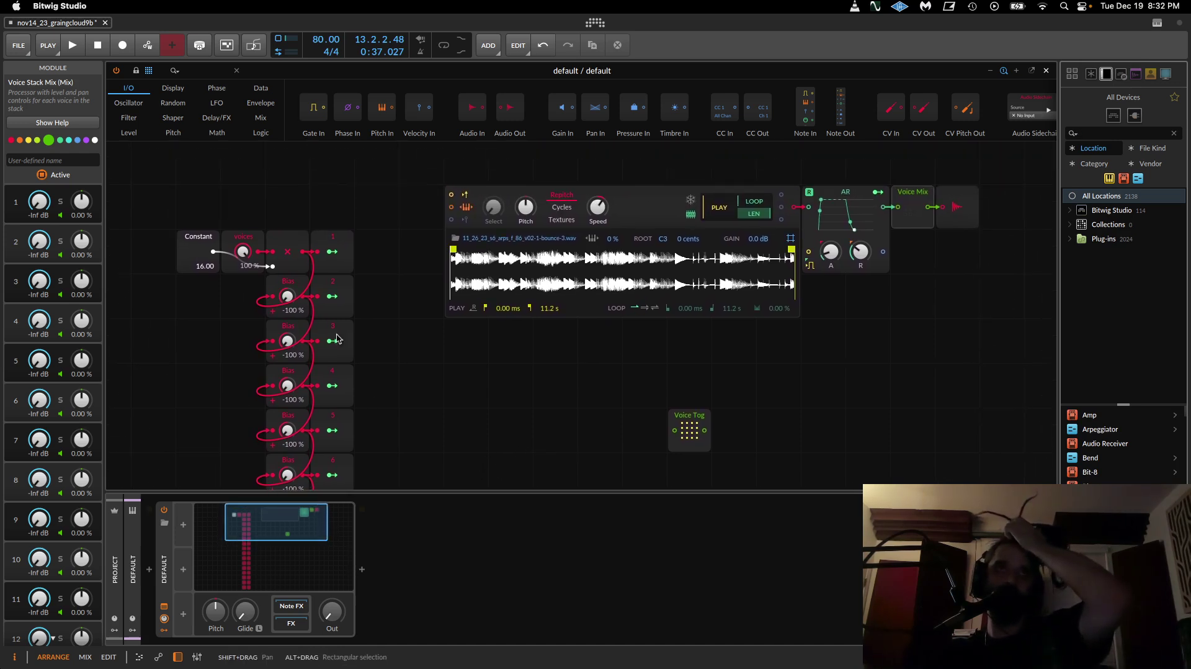
Step: Move the voices value module above the Modulator Out 1 module and set it to 0 %
{"action": "left_click_drag", "start_coordinate": [248, 233], "coordinate": [332, 184]}
{"action": "scroll", "coordinate": [363, 239], "scroll_direction": "up", "scroll_amount": 4}
{"action": "left_click_drag", "start_coordinate": [332, 261], "coordinate": [332, 348]}
{"action": "scroll", "coordinate": [563, 332], "scroll_direction": "down", "scroll_amount": 2}
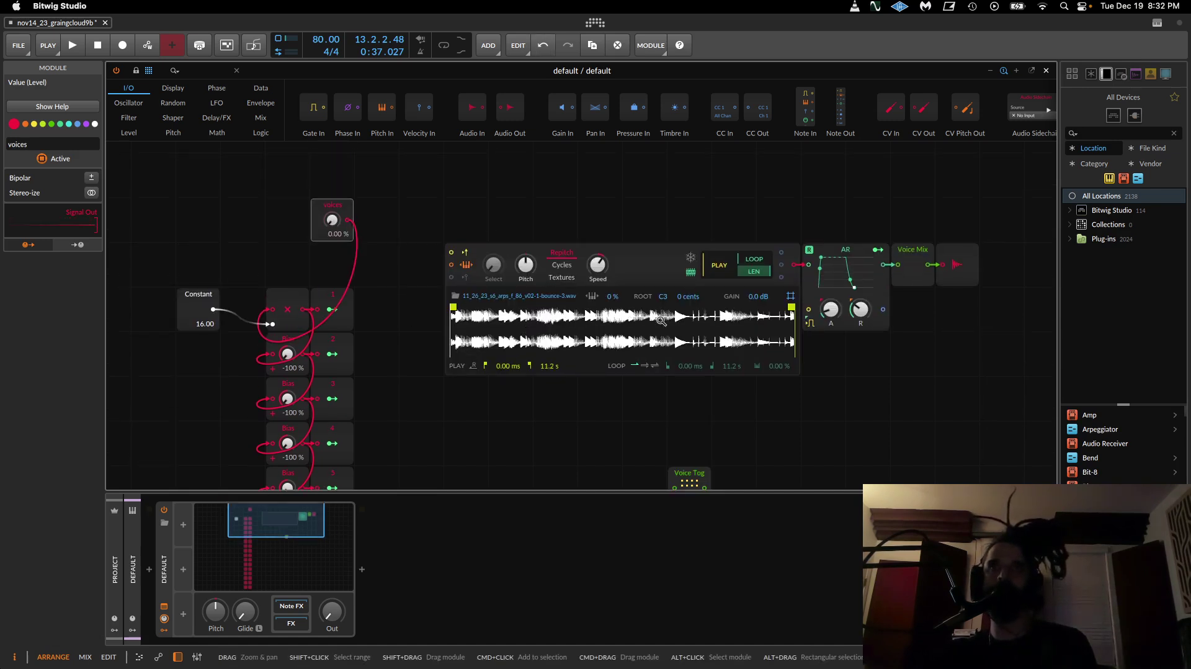
Step: Add a Random modulator to the Poly Grid device
{"action": "left_click", "coordinate": [183, 614]}
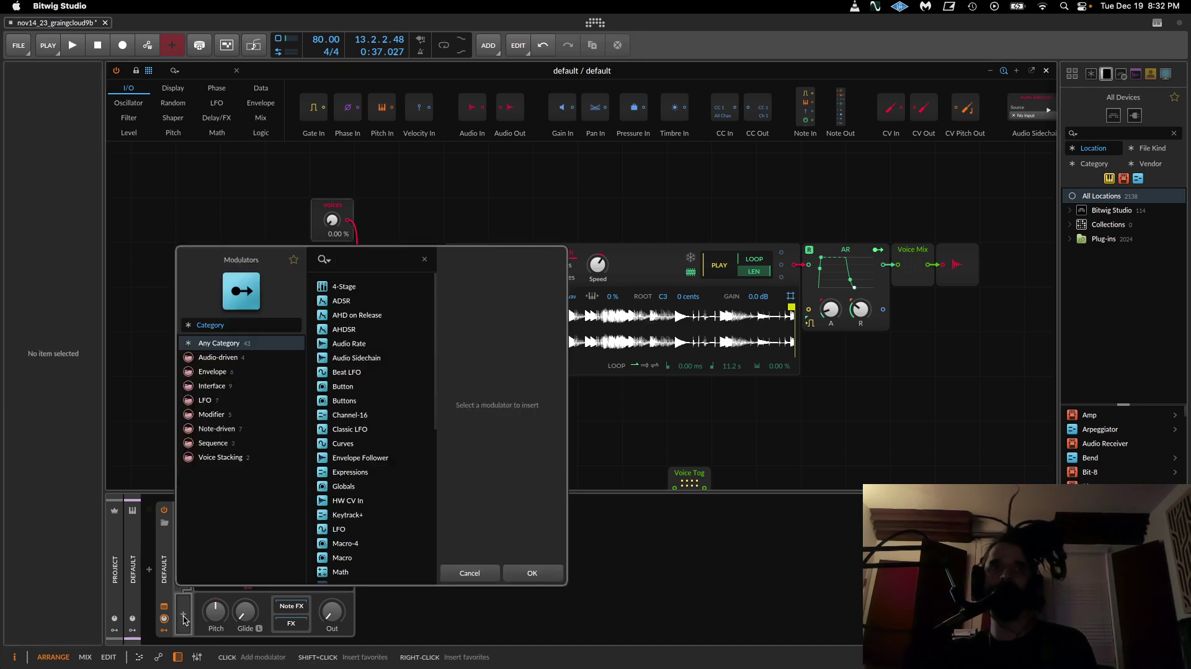
{"action": "scroll", "coordinate": [382, 476], "scroll_direction": "down", "scroll_amount": 2}
{"action": "scroll", "coordinate": [382, 475], "scroll_direction": "down", "scroll_amount": 2}
{"action": "scroll", "coordinate": [372, 456], "scroll_direction": "down", "scroll_amount": 2}
{"action": "left_click", "coordinate": [345, 572]}
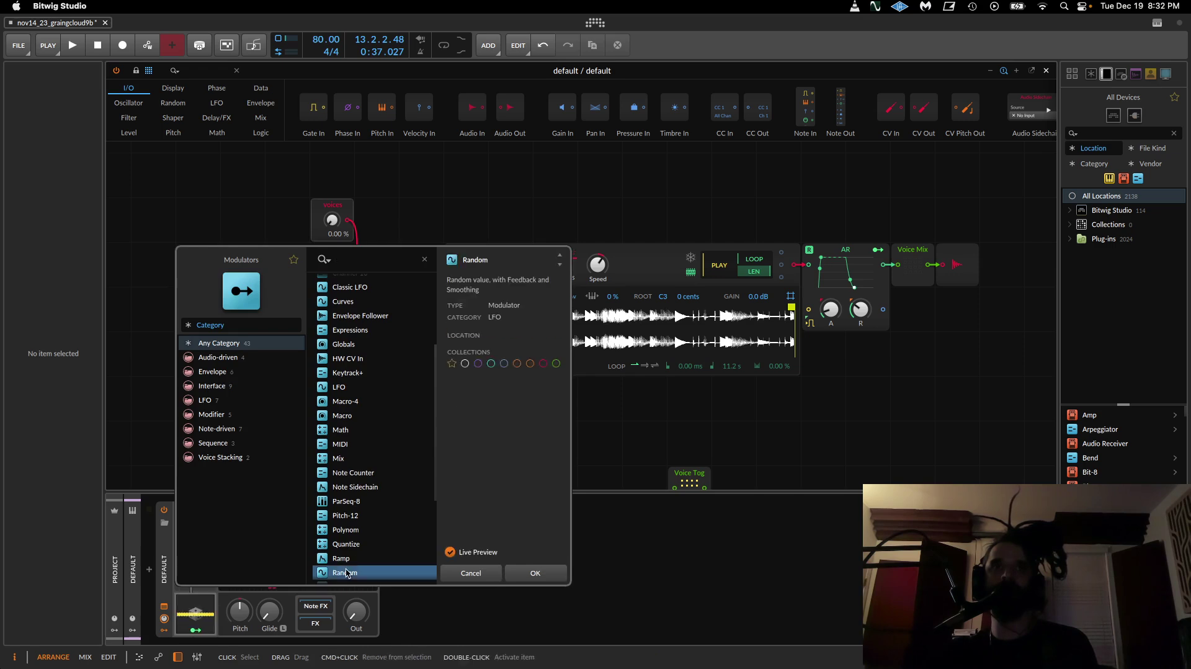
{"action": "left_click", "coordinate": [531, 573]}
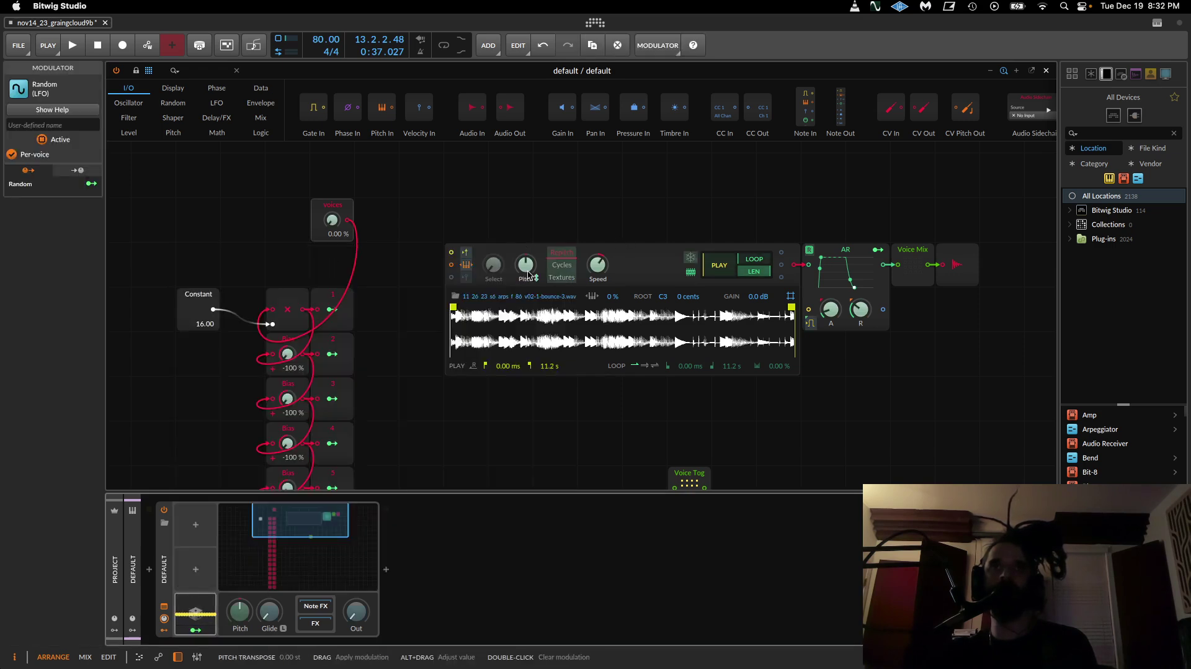
Step: Freeze the sampler's playback so it follows a position, and set its play mode to Textures
{"action": "left_click", "coordinate": [197, 630]}
{"action": "left_click", "coordinate": [689, 257]}
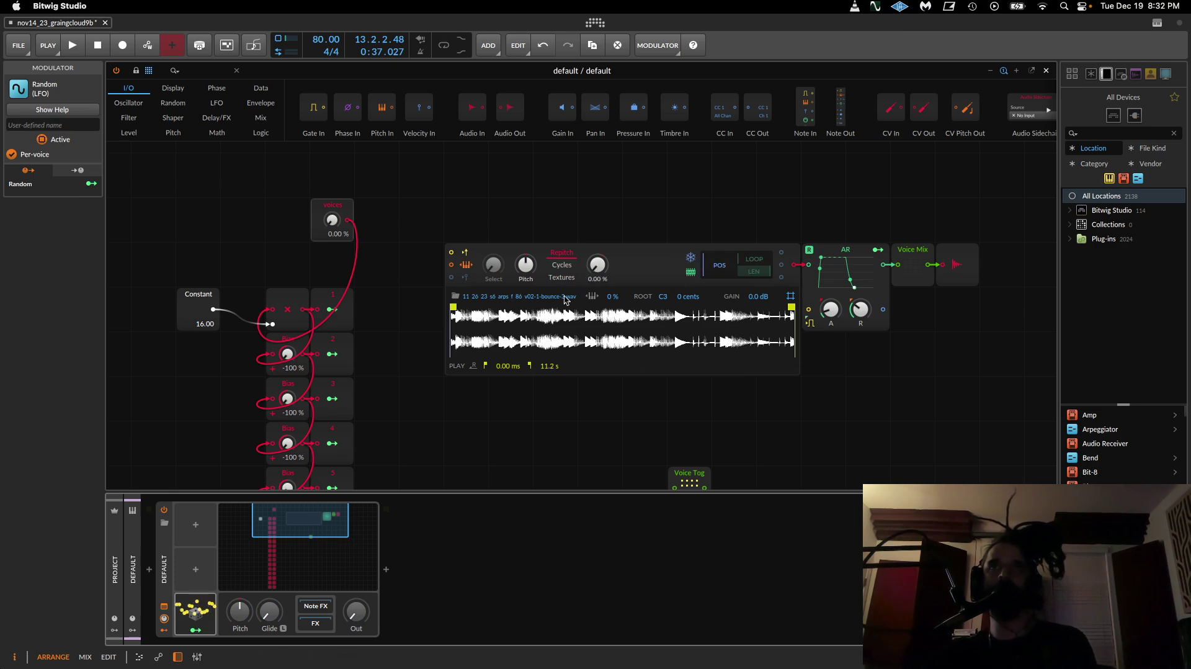
{"action": "left_click", "coordinate": [566, 275]}
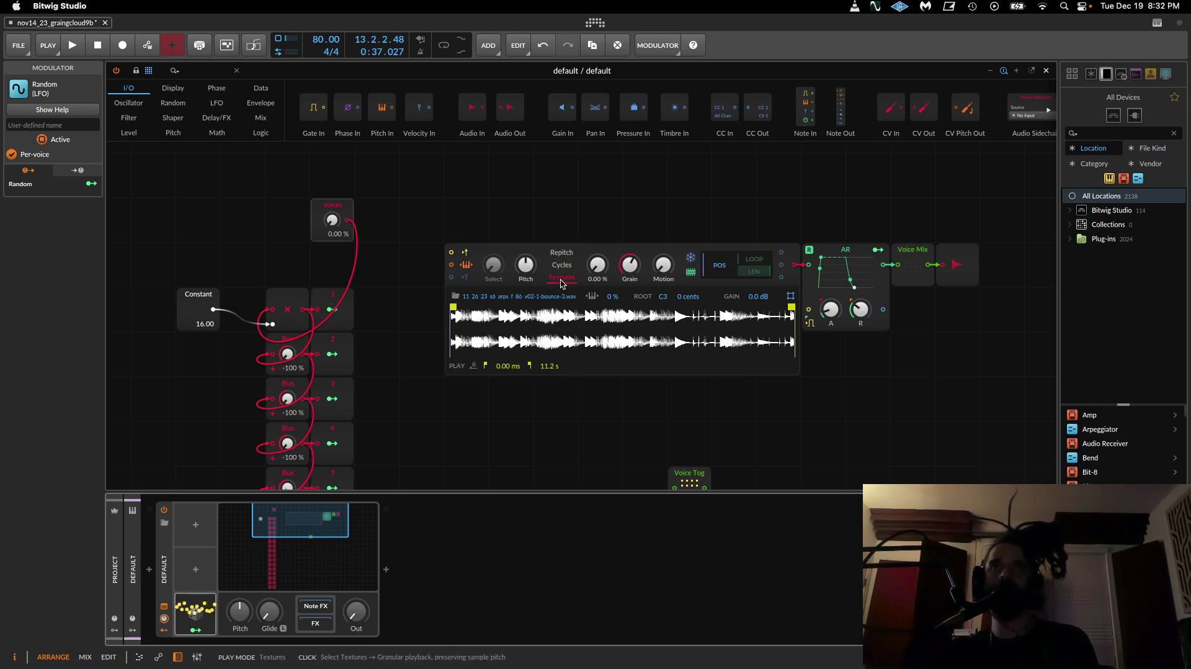
Step: Map the Random modulator to the sampler's Sample Start at 1.000 and raise the modulator's smoothing to maximum
{"action": "left_click", "coordinate": [197, 630]}
{"action": "left_click_drag", "start_coordinate": [713, 271], "coordinate": [714, 202]}
{"action": "left_click", "coordinate": [196, 630]}
{"action": "left_click", "coordinate": [196, 609]}
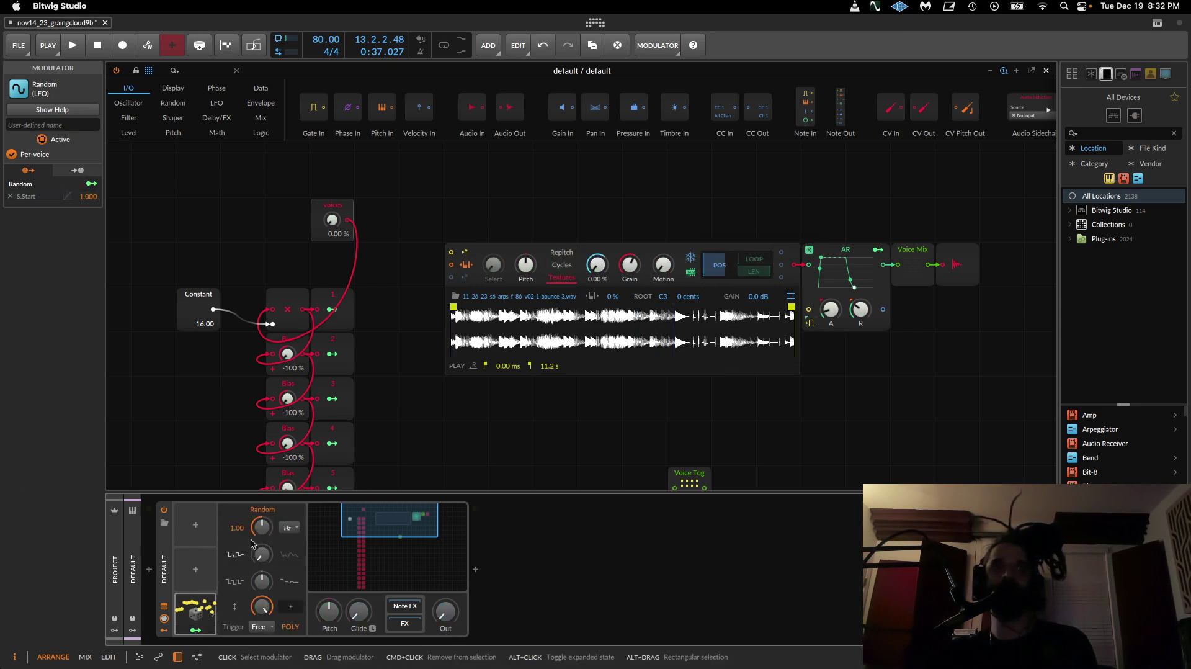
{"action": "left_click_drag", "start_coordinate": [263, 554], "coordinate": [263, 527]}
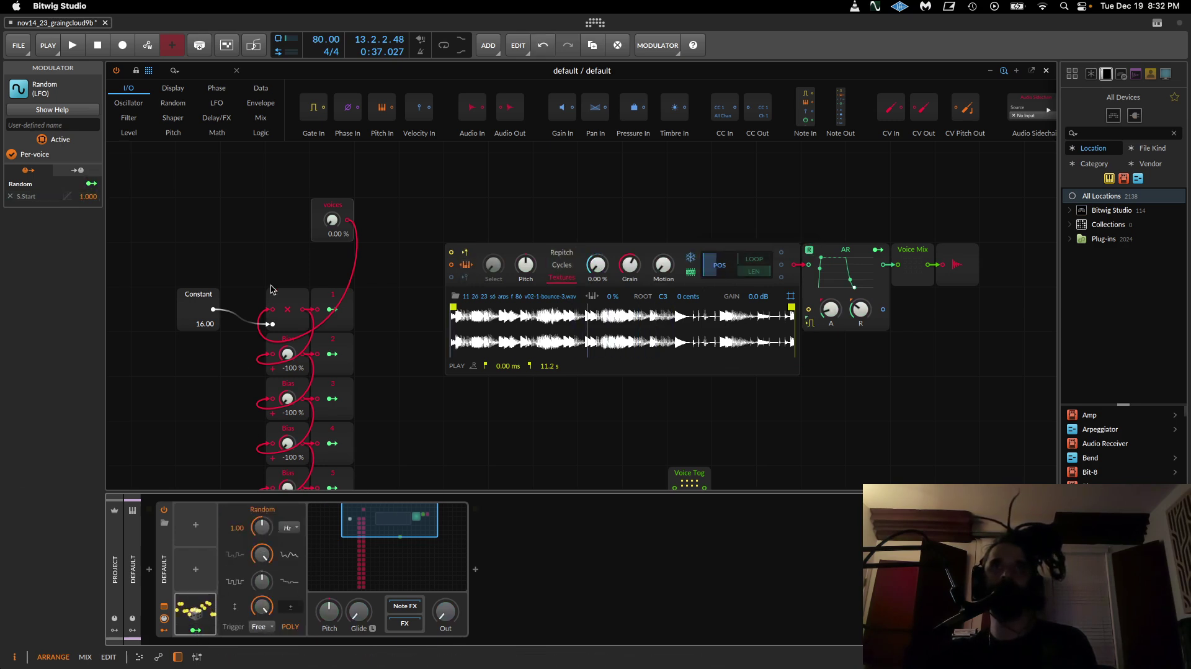
Step: Test the random positions with voices at 92 % and the Random rate at 0.38 Hz, and return voices to 0 %
{"action": "left_click_drag", "start_coordinate": [329, 228], "coordinate": [332, 222]}
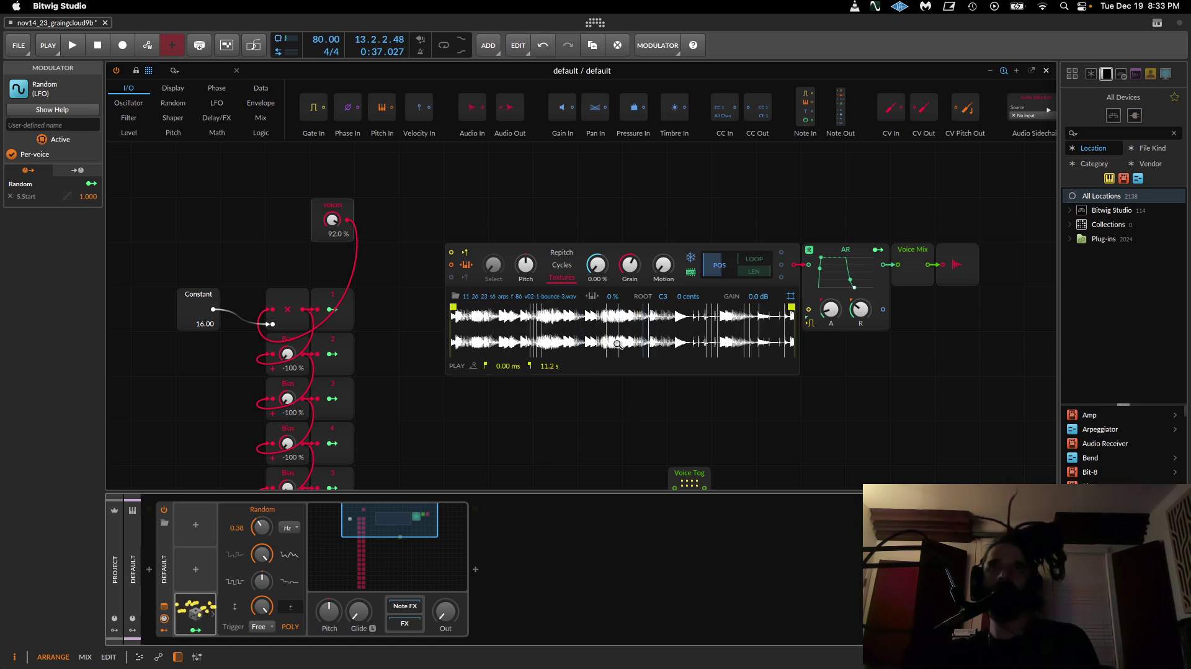
{"action": "left_click_drag", "start_coordinate": [335, 223], "coordinate": [335, 273]}
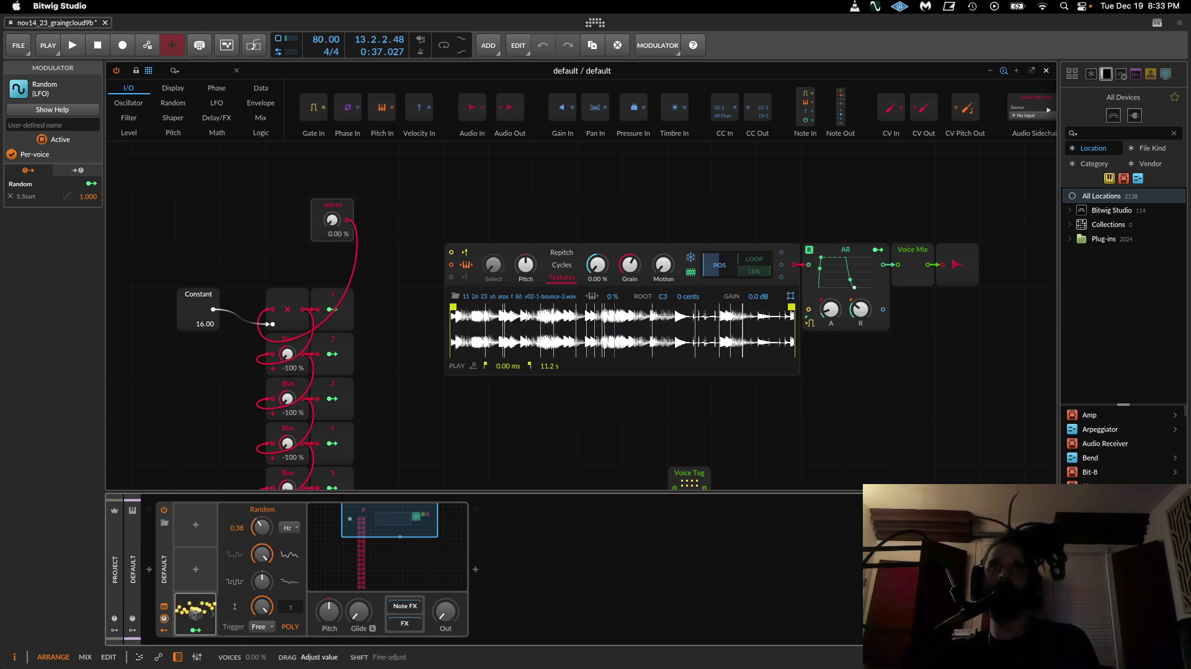
{"action": "left_click_drag", "start_coordinate": [332, 222], "coordinate": [332, 225]}
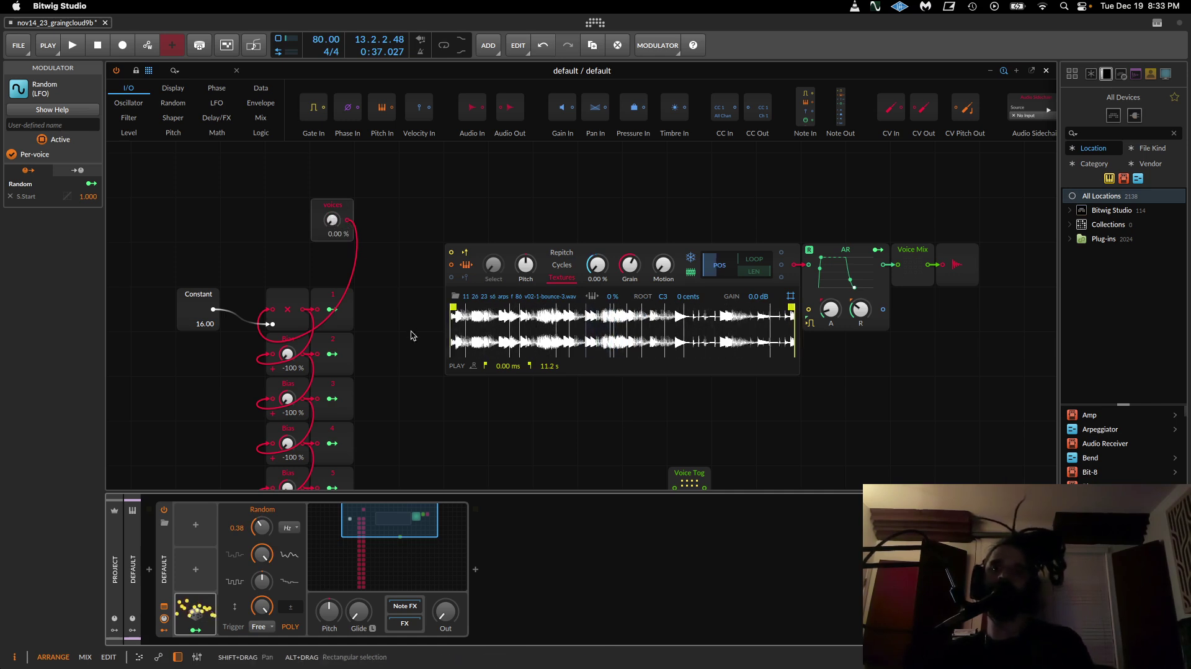
{"action": "scroll", "coordinate": [678, 429], "scroll_direction": "down", "scroll_amount": 1}
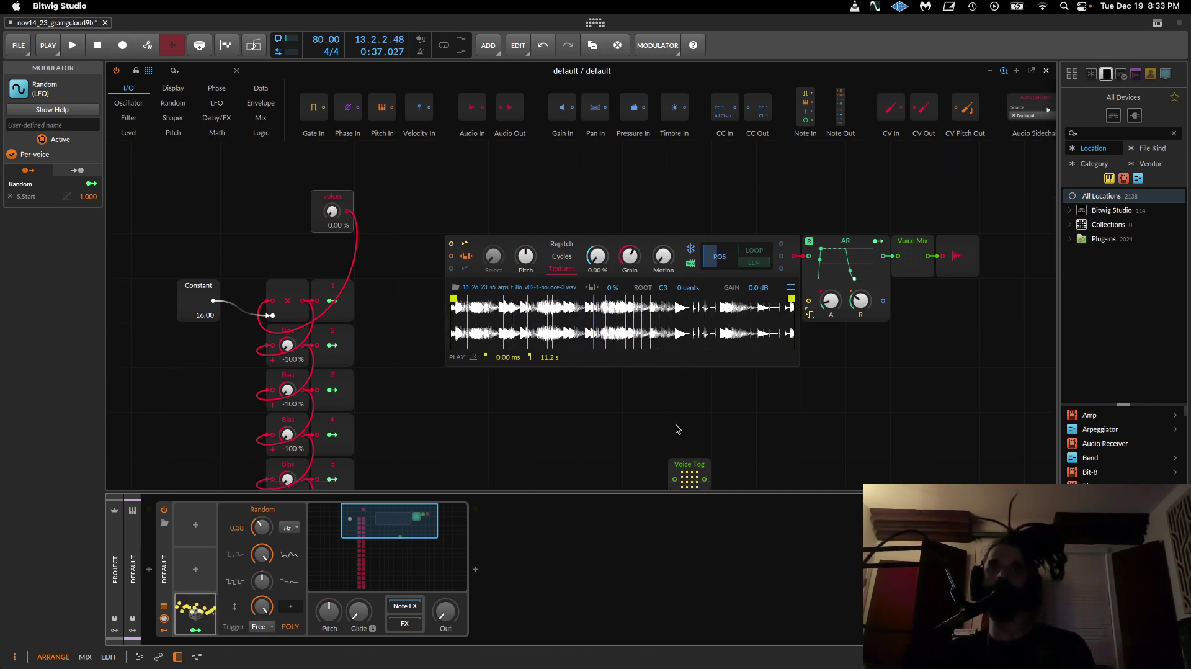
{"action": "scroll", "coordinate": [679, 427], "scroll_direction": "down", "scroll_amount": 3}
{"action": "scroll", "coordinate": [751, 373], "scroll_direction": "up", "scroll_amount": 5}
{"action": "scroll", "coordinate": [741, 384], "scroll_direction": "down", "scroll_amount": 1}
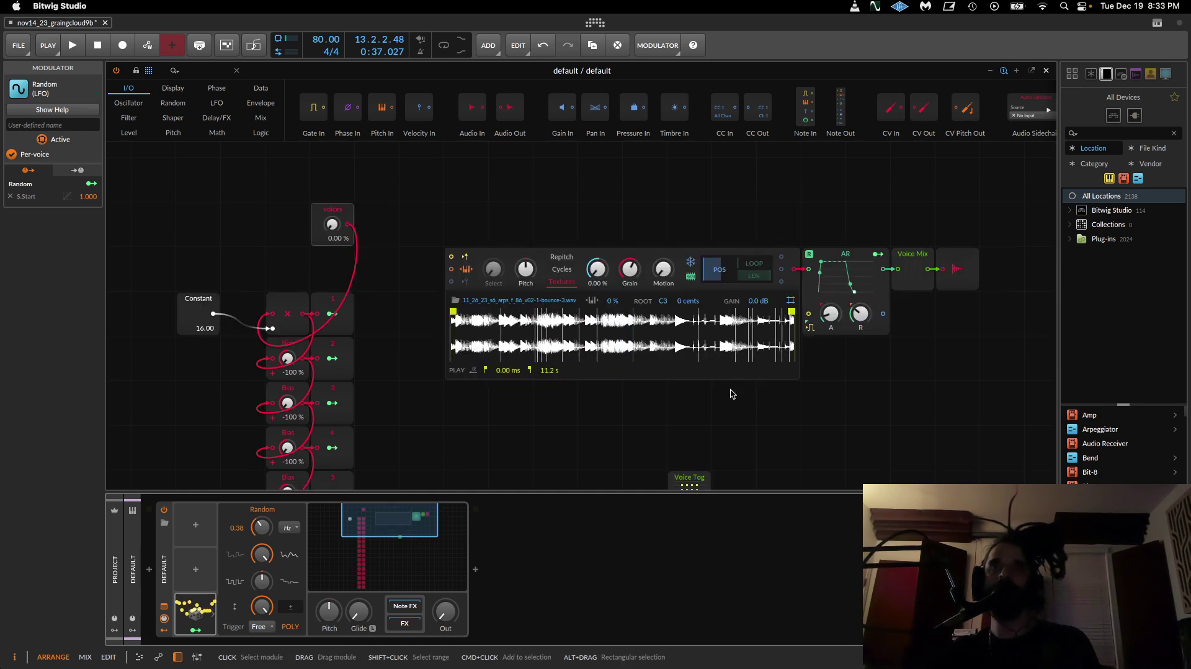
{"action": "scroll", "coordinate": [719, 420], "scroll_direction": "down", "scroll_amount": 3}
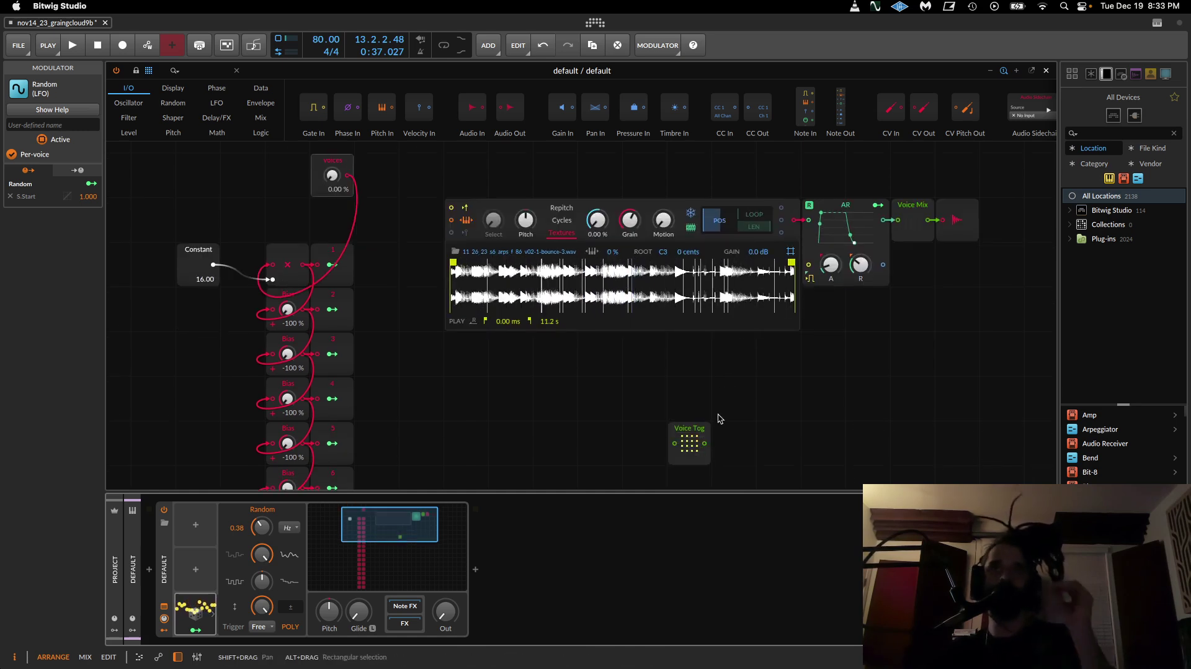
Step: Remove the Random modulation from Sample Start and add a Value module above the sampler
{"action": "scroll", "coordinate": [676, 424], "scroll_direction": "up", "scroll_amount": 3}
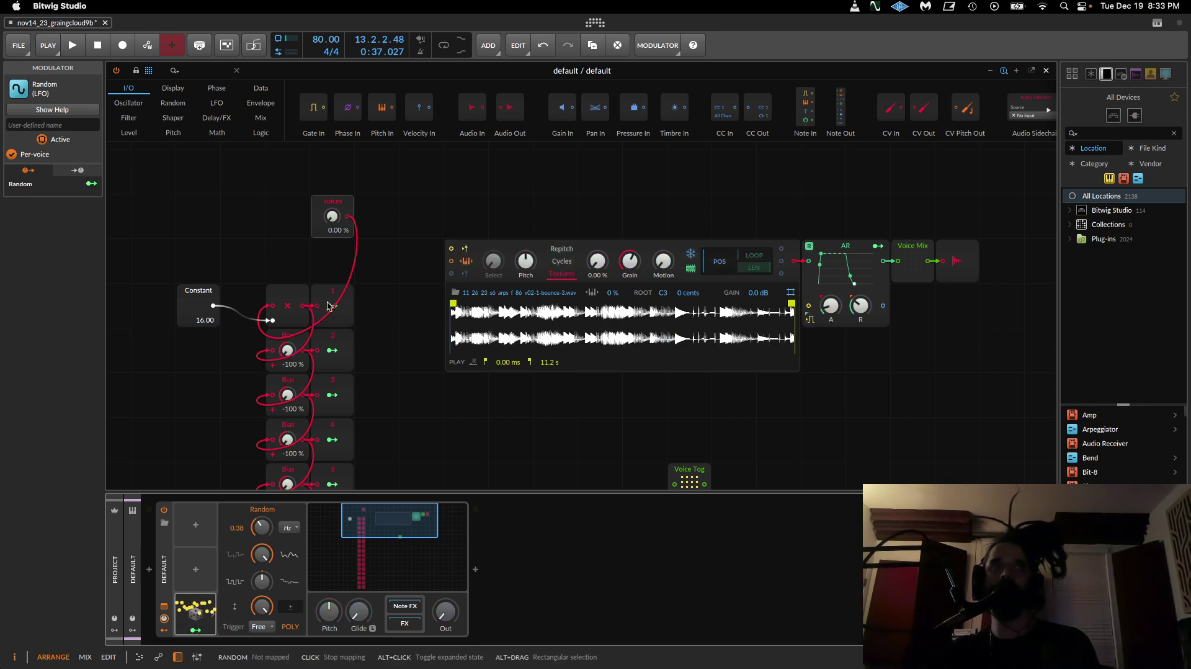
{"action": "scroll", "coordinate": [374, 181], "scroll_direction": "up", "scroll_amount": 3}
{"action": "left_click", "coordinate": [129, 133]}
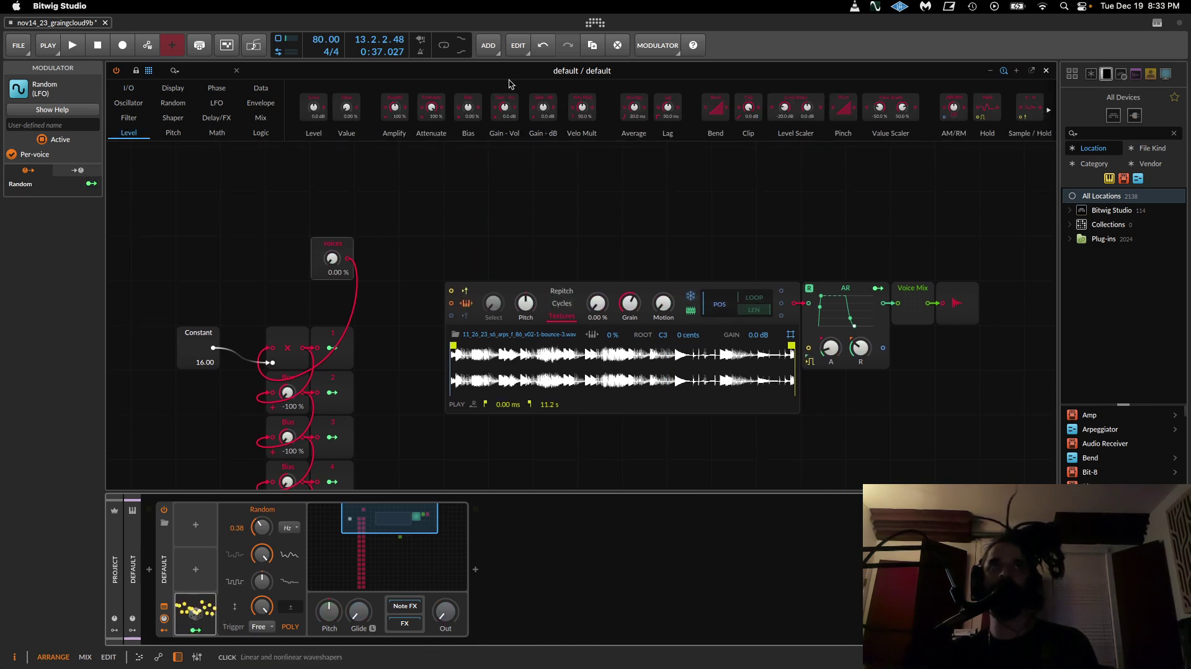
{"action": "left_click_drag", "start_coordinate": [346, 107], "coordinate": [508, 211]}
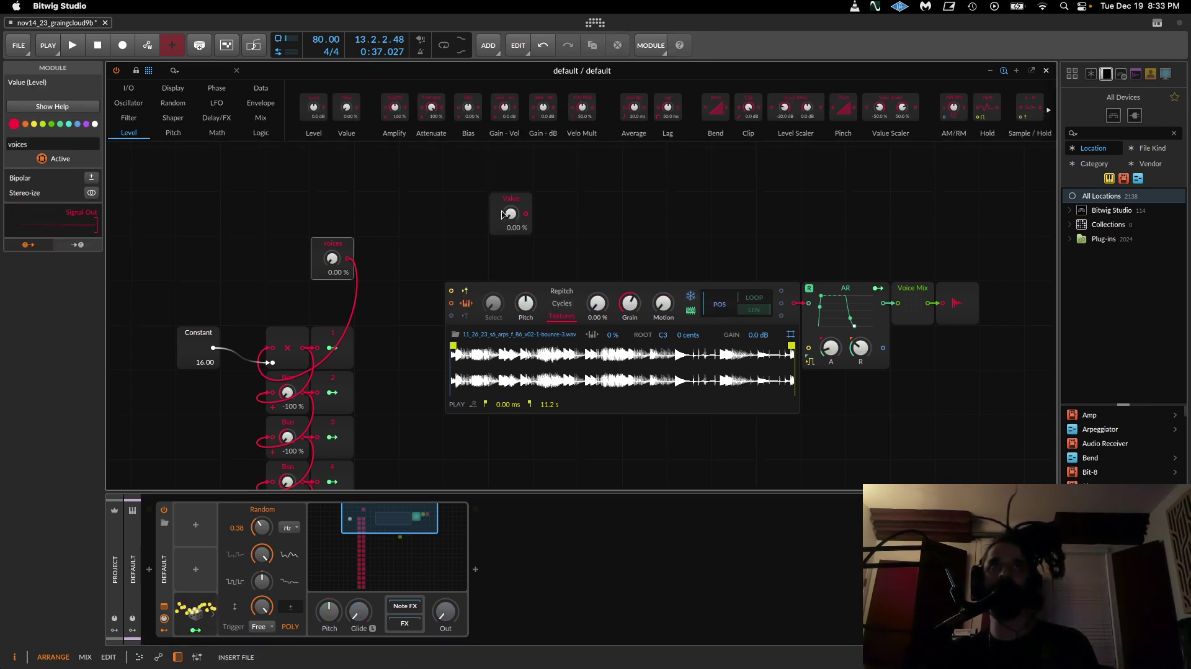
Step: Modulate the new Value module with Random at 1.000 and name the module pos_rndm
{"action": "left_click", "coordinate": [197, 631]}
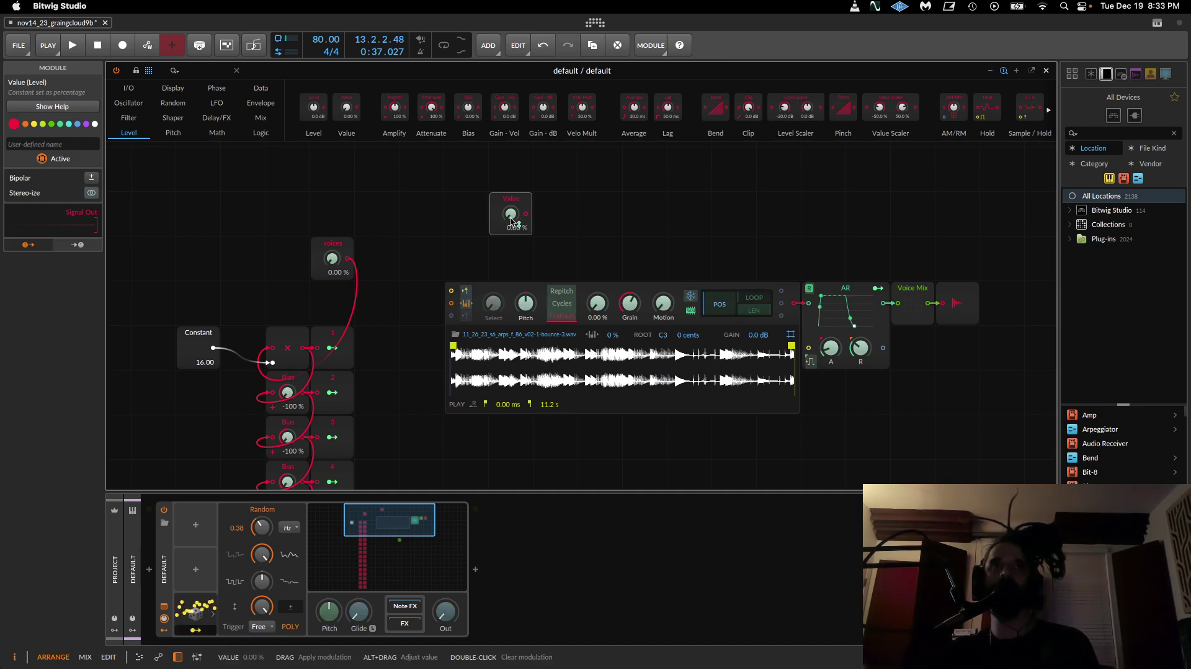
{"action": "left_click", "coordinate": [195, 631]}
{"action": "left_click", "coordinate": [85, 140]}
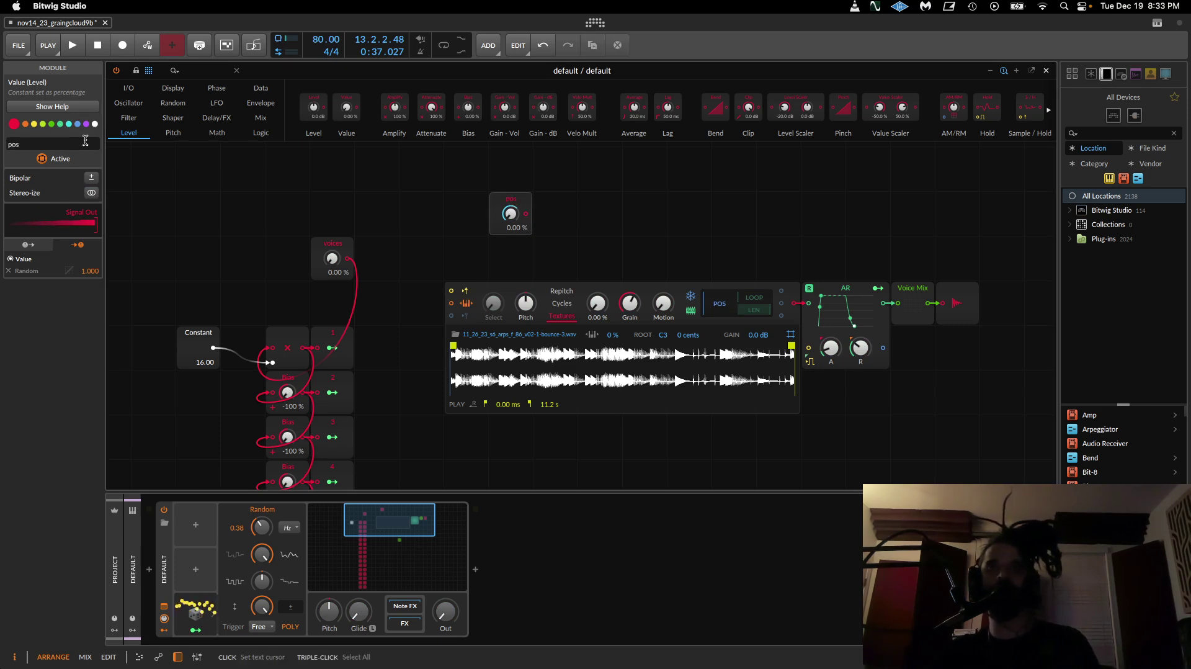
{"action": "type", "text": "pos"}
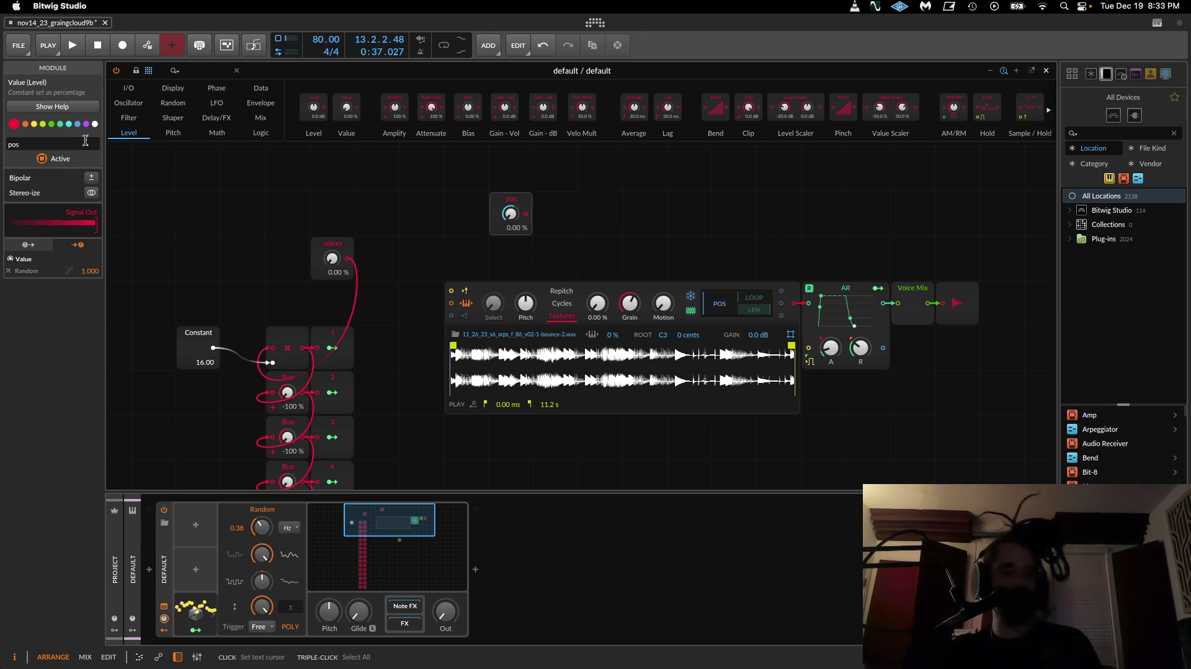
{"action": "type", "text": " rndm"}
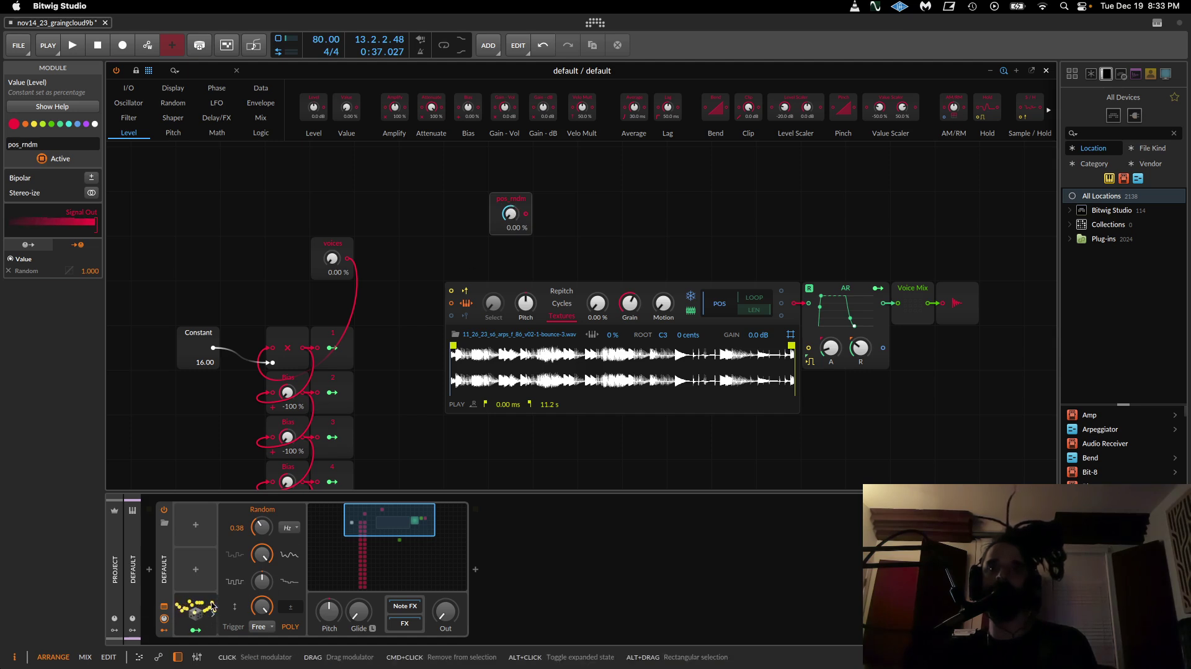
Step: Attach a Modulator Out module to pos_rndm and map it to the sampler's Sample Start at 1.000
{"action": "left_click", "coordinate": [131, 91]}
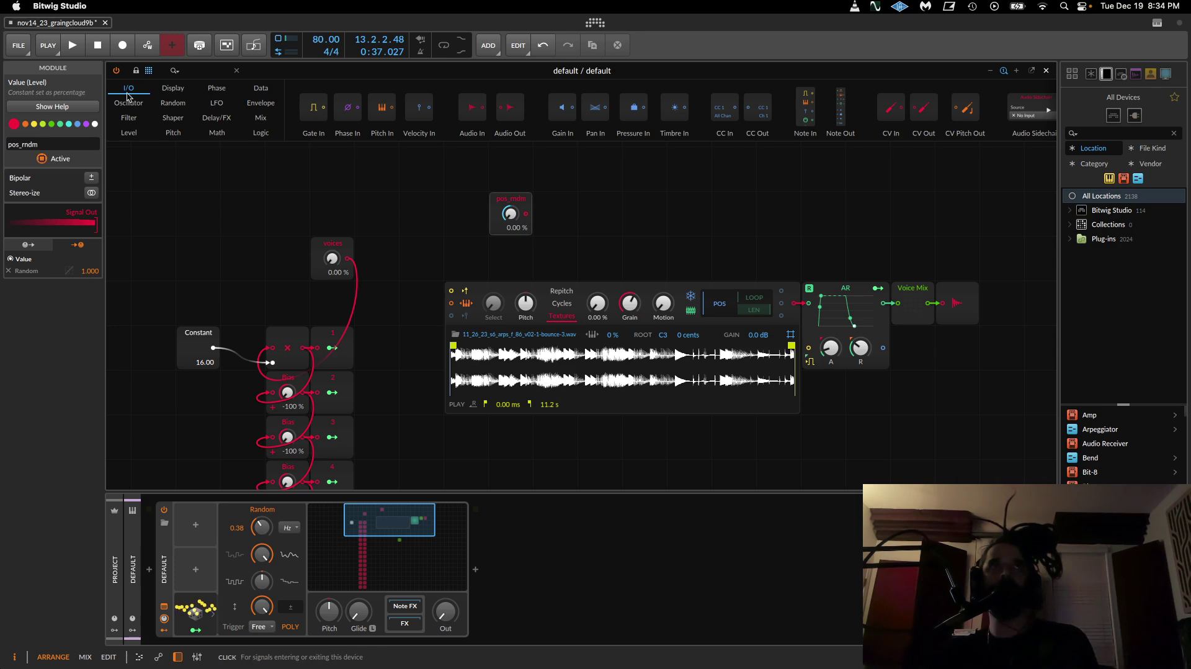
{"action": "scroll", "coordinate": [322, 101], "scroll_direction": "right", "scroll_amount": 5}
{"action": "left_click_drag", "start_coordinate": [1026, 106], "coordinate": [555, 214]}
{"action": "left_click", "coordinate": [555, 214]}
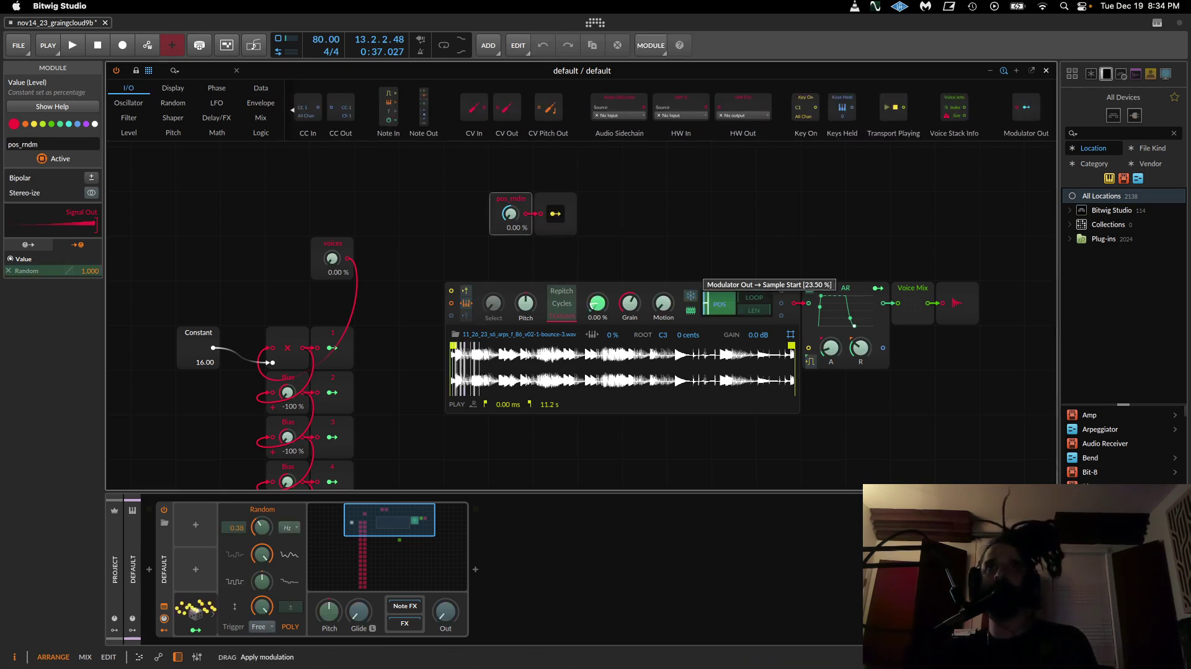
{"action": "left_click", "coordinate": [555, 210]}
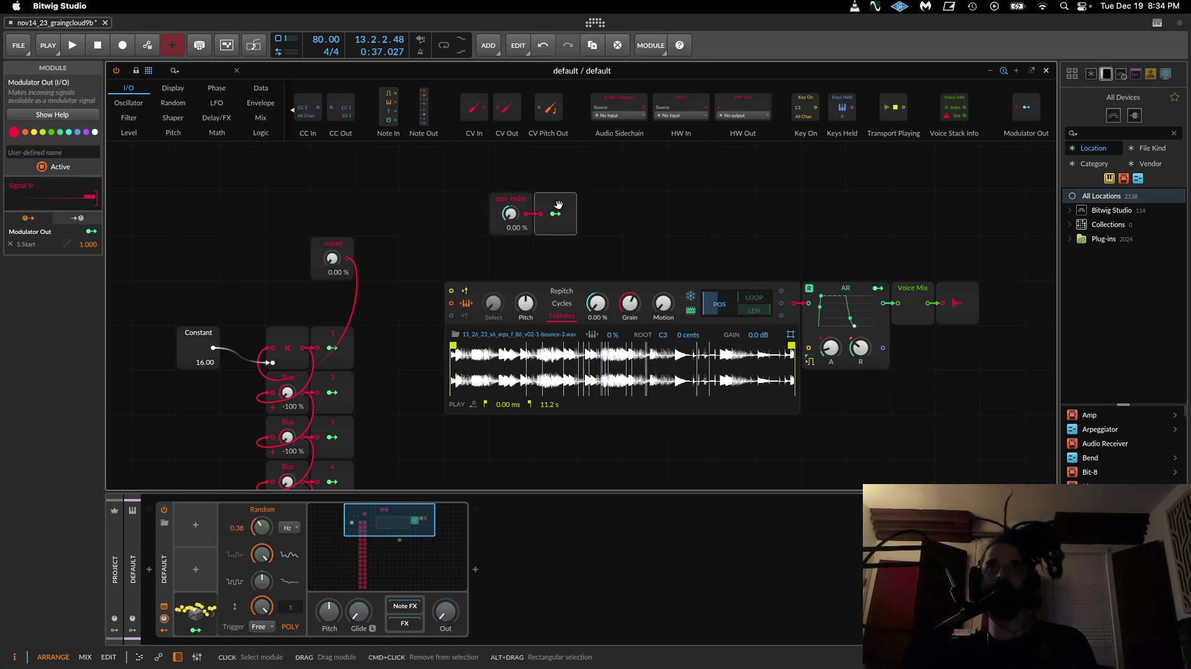
Step: Start playback and name the new Modulator Out module pos
{"action": "key", "text": "space"}
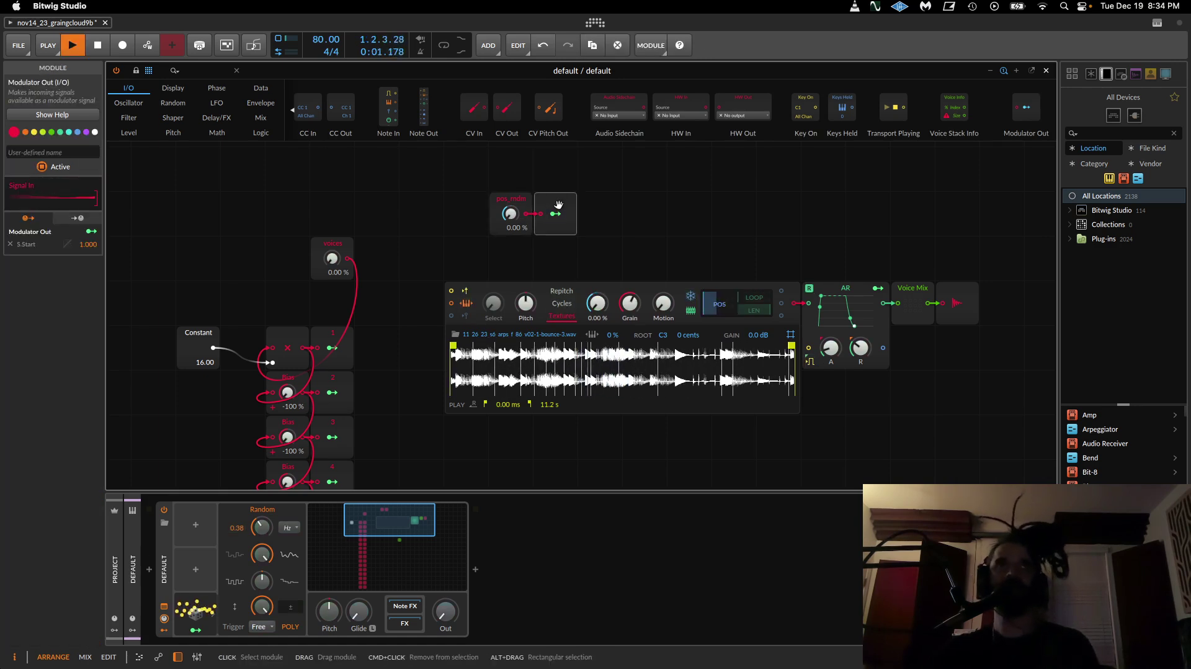
{"action": "left_click", "coordinate": [41, 150]}
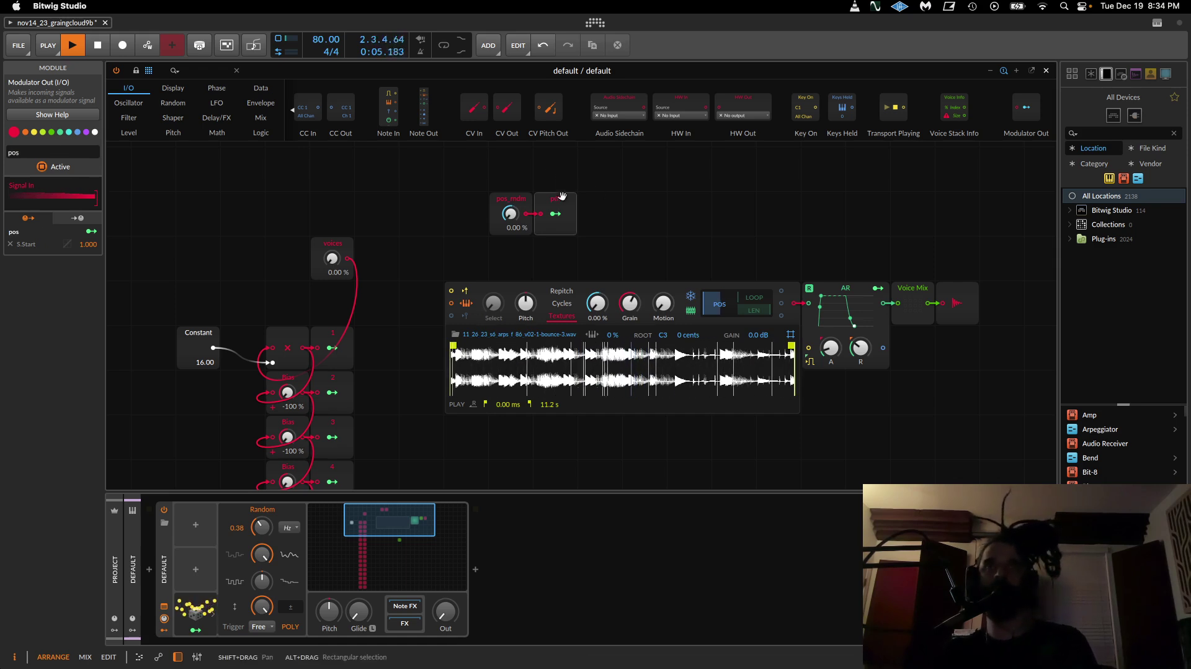
Step: Move the pos module away from pos_rndm and insert the Voice Tog module between them
{"action": "left_click_drag", "start_coordinate": [558, 195], "coordinate": [705, 201]}
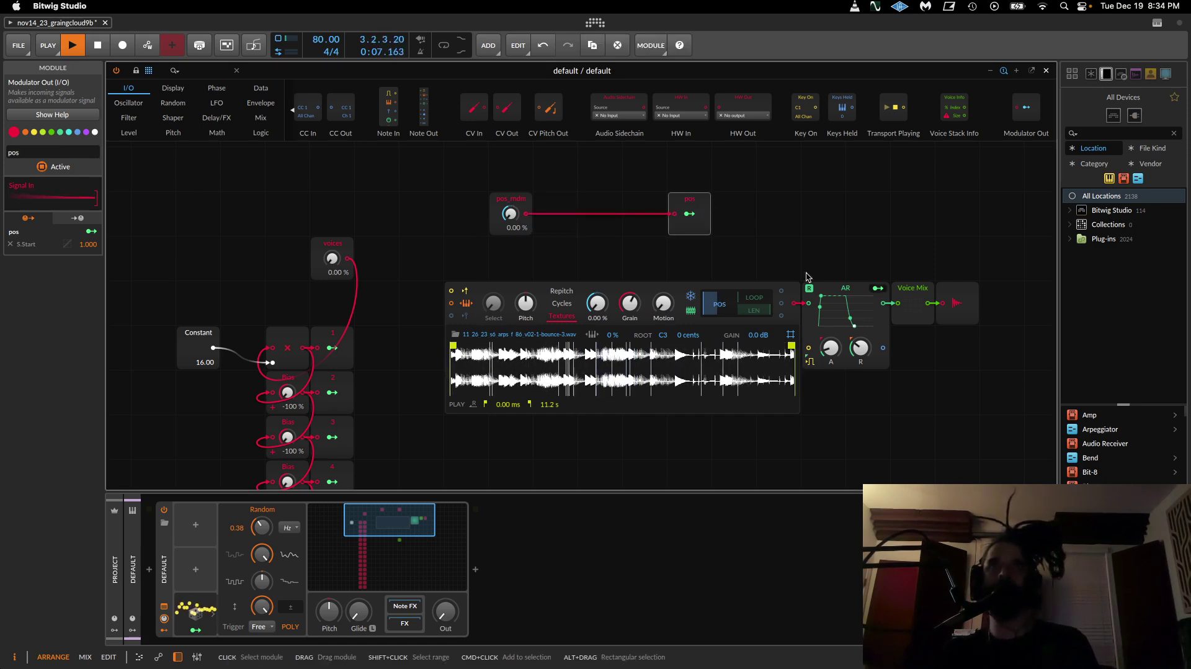
{"action": "scroll", "coordinate": [546, 260], "scroll_direction": "down", "scroll_amount": 5}
{"action": "scroll", "coordinate": [691, 407], "scroll_direction": "up", "scroll_amount": 3}
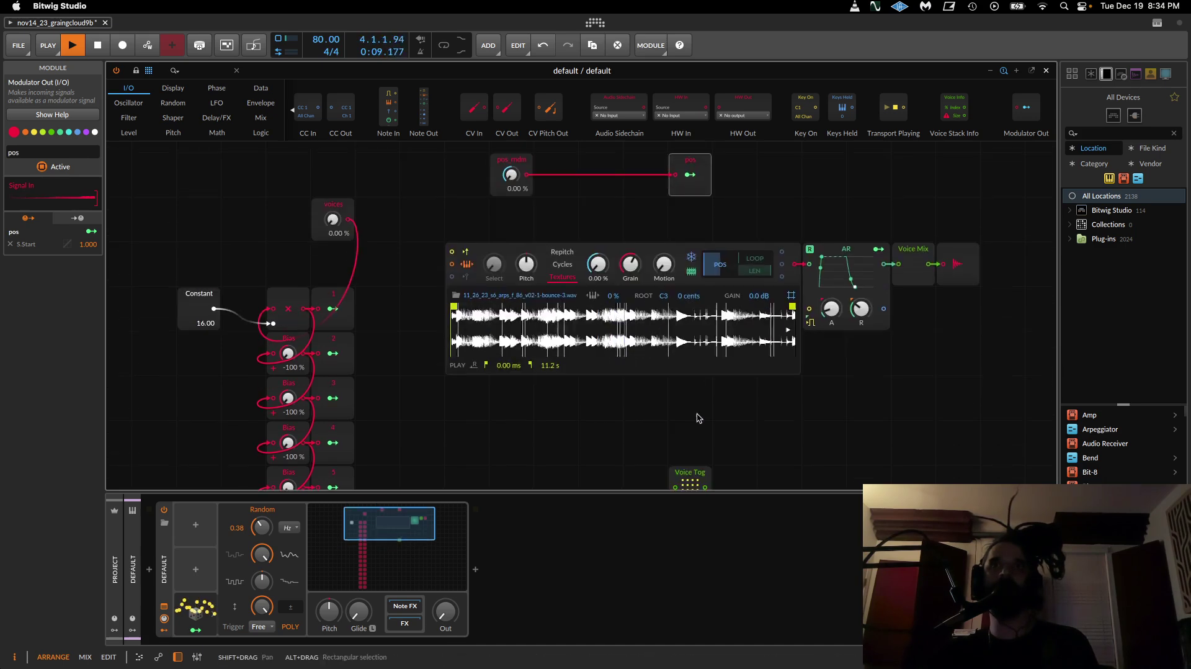
{"action": "left_click_drag", "start_coordinate": [688, 473], "coordinate": [657, 185]}
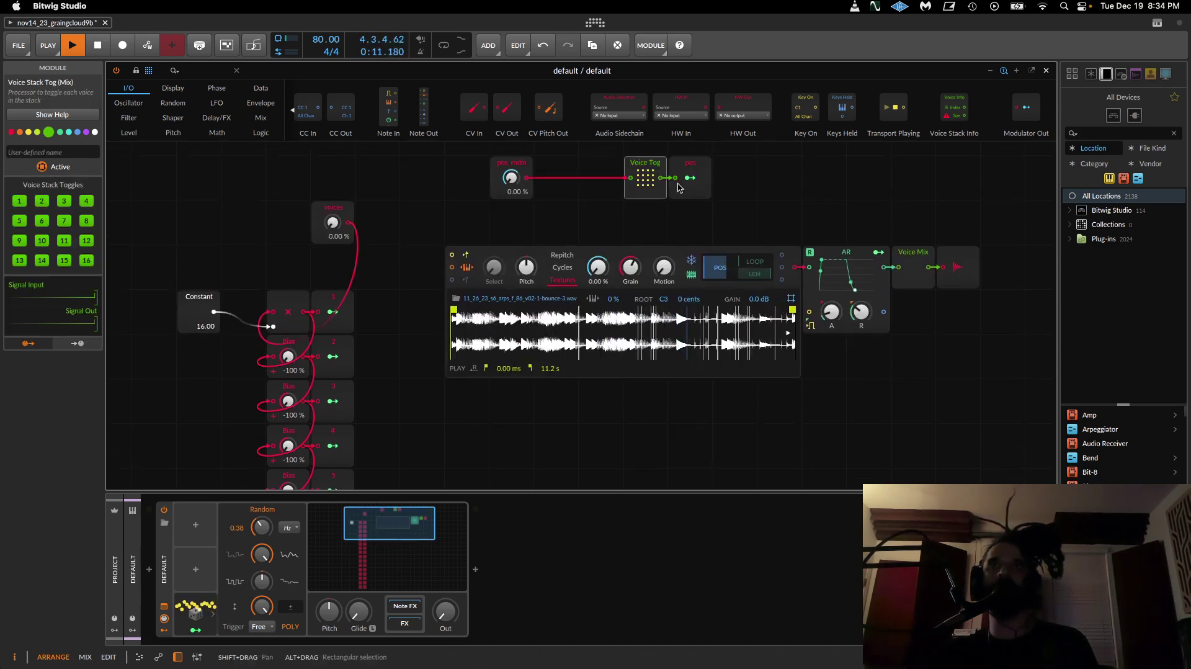
Step: Turn off all 16 voice stack toggles of the Voice Tog module
{"action": "left_click", "coordinate": [66, 239]}
{"action": "left_click", "coordinate": [64, 220]}
{"action": "left_click", "coordinate": [87, 200]}
{"action": "left_click", "coordinate": [86, 221]}
Step: Select the voices value, the Constant and the whole voice level chain, and move them farther away from the sampler
{"action": "scroll", "coordinate": [556, 323], "scroll_direction": "down", "scroll_amount": 5}
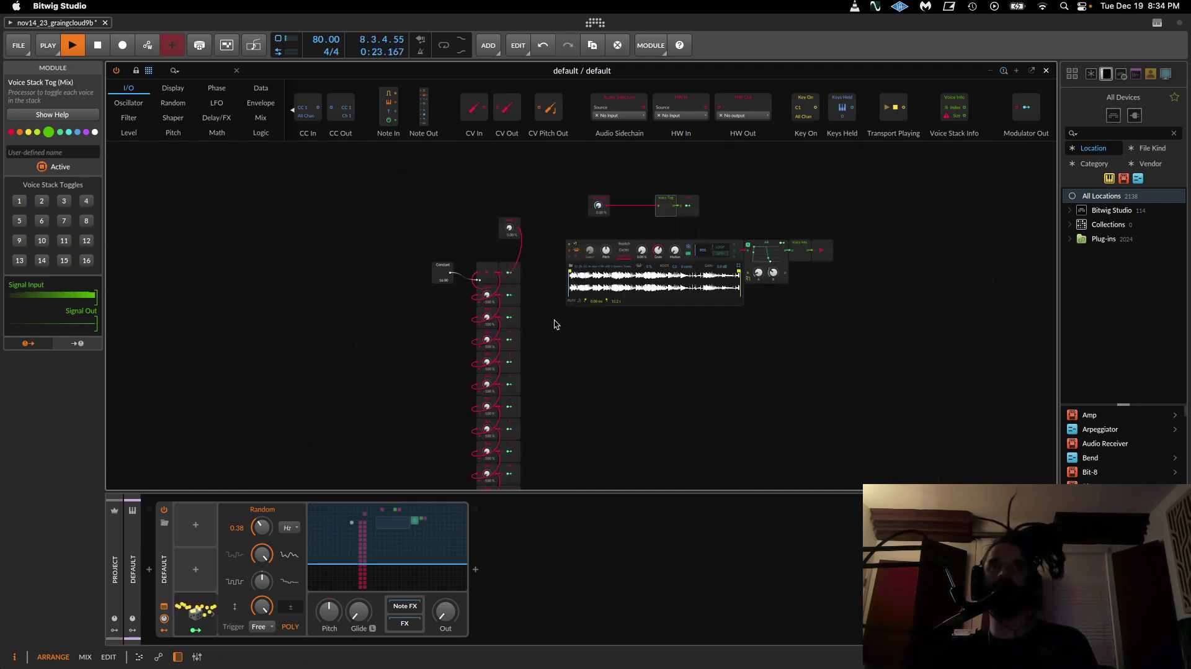
{"action": "scroll", "coordinate": [552, 330], "scroll_direction": "down", "scroll_amount": 2}
{"action": "left_click", "coordinate": [406, 154]}
{"action": "left_click_drag", "start_coordinate": [406, 154], "coordinate": [518, 425]}
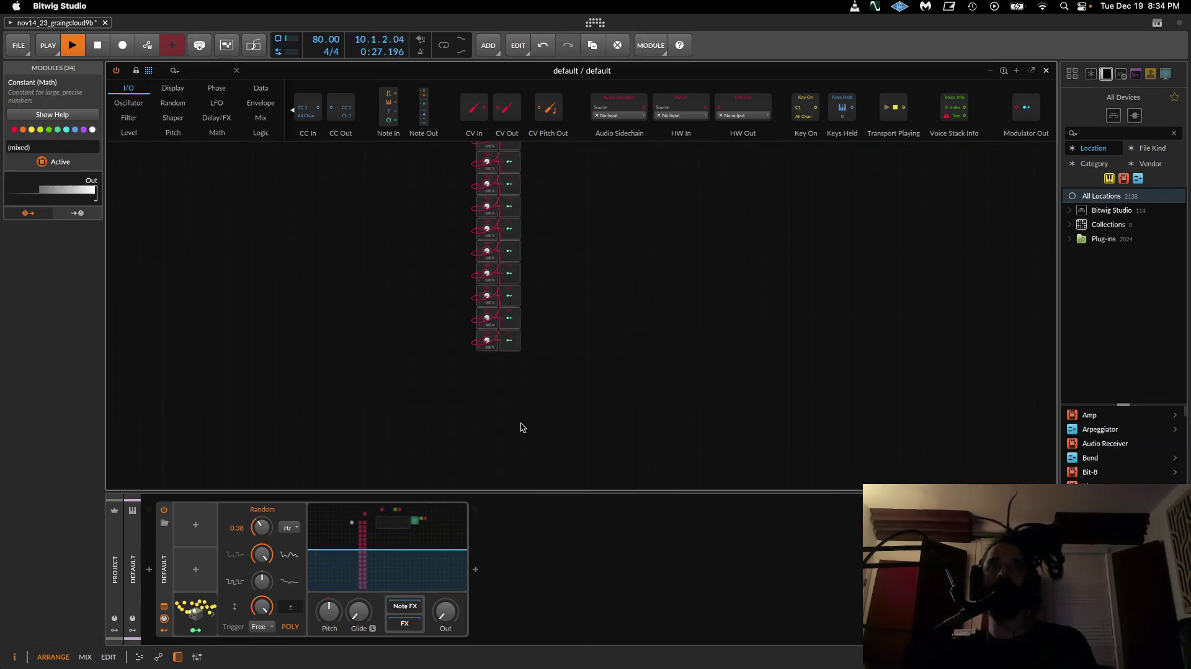
{"action": "scroll", "coordinate": [501, 218], "scroll_direction": "up", "scroll_amount": 2}
{"action": "left_click_drag", "start_coordinate": [508, 225], "coordinate": [373, 225]}
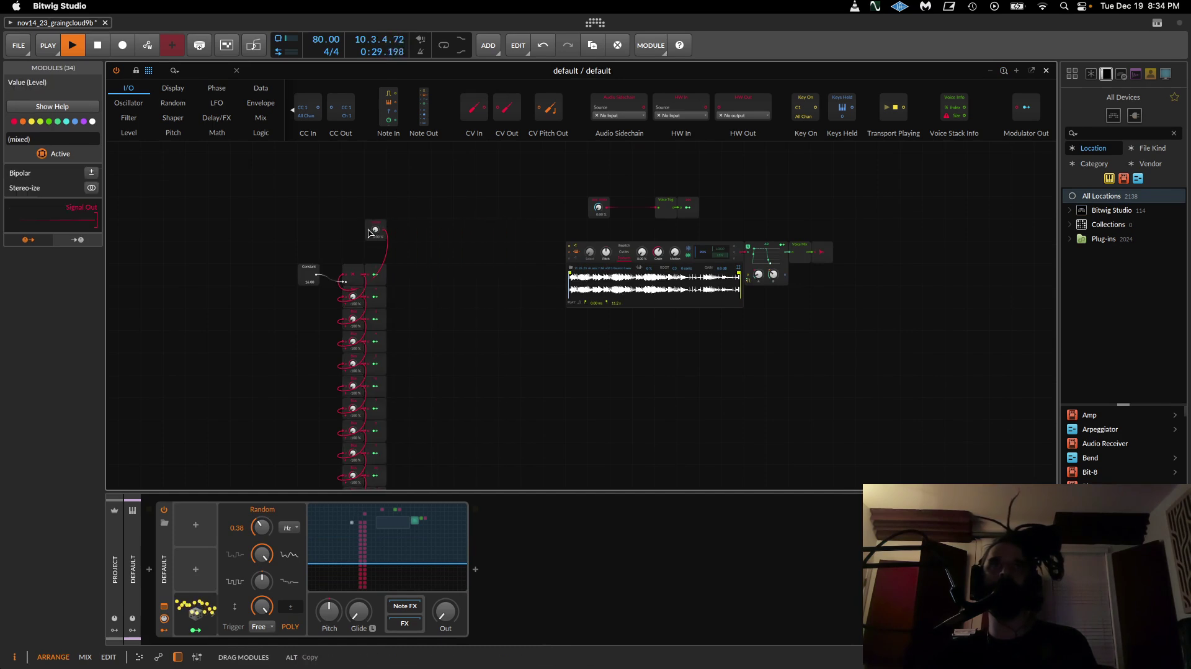
Step: Add a Split module with 8 out ports beside the voice level chain and place a copy directly below it
{"action": "left_click", "coordinate": [236, 161]}
{"action": "left_click", "coordinate": [260, 119]}
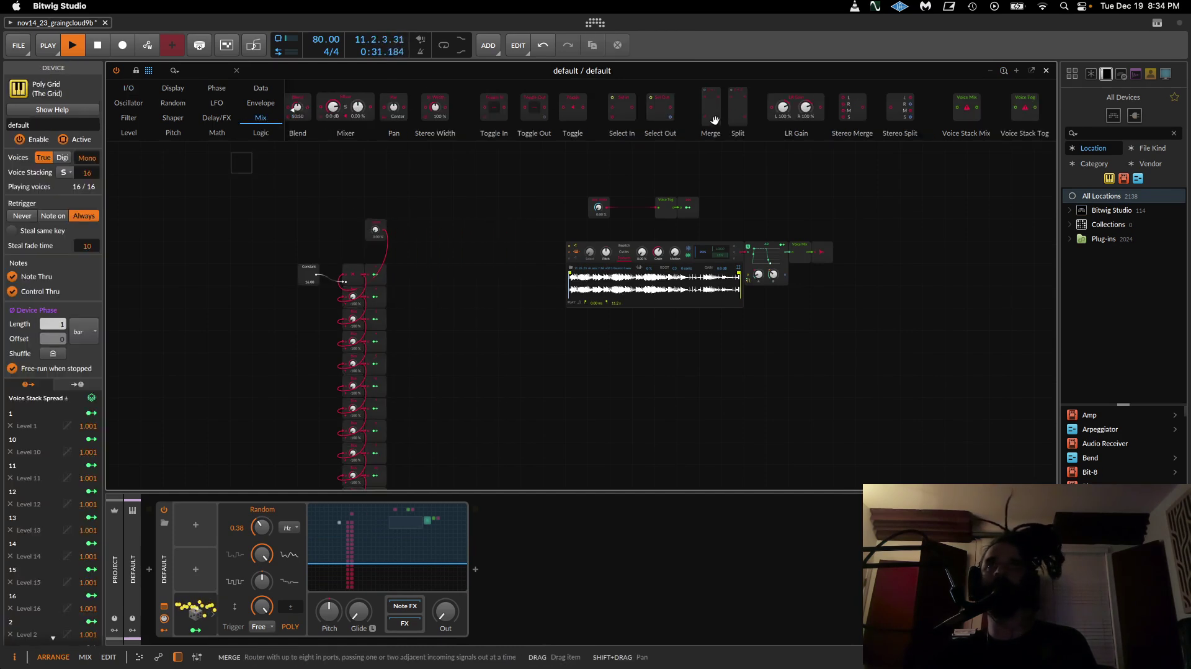
{"action": "left_click_drag", "start_coordinate": [737, 111], "coordinate": [466, 288]}
{"action": "left_click_drag", "start_coordinate": [90, 202], "coordinate": [90, 152]}
{"action": "scroll", "coordinate": [459, 300], "scroll_direction": "down", "scroll_amount": 3}
{"action": "left_click_drag", "start_coordinate": [465, 295], "coordinate": [464, 469]}
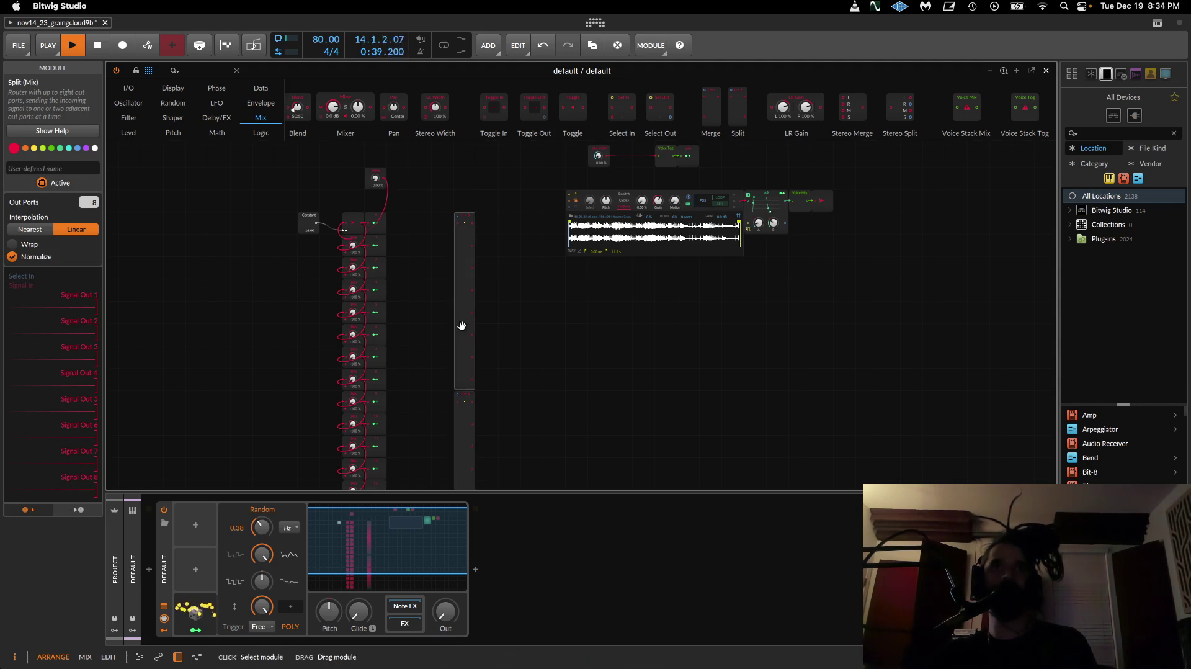
Step: Set the interpolation of both Split modules to Nearest
{"action": "left_click", "coordinate": [30, 229]}
{"action": "left_click", "coordinate": [68, 229]}
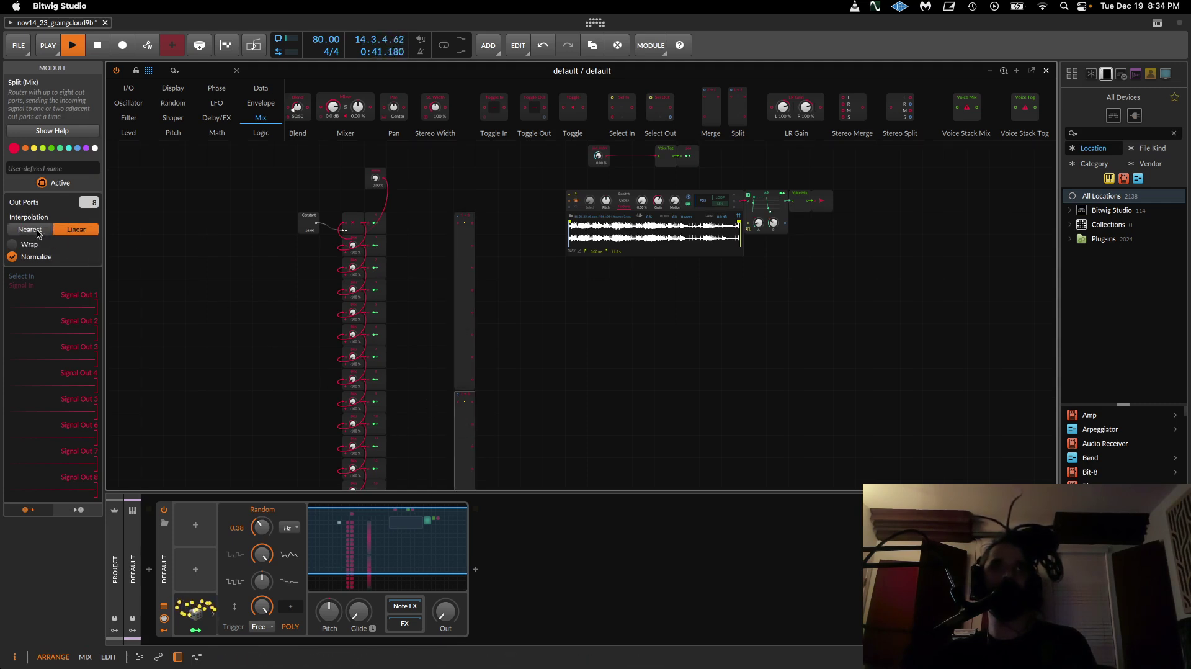
{"action": "left_click", "coordinate": [28, 229]}
{"action": "scroll", "coordinate": [209, 178], "scroll_direction": "up", "scroll_amount": 1}
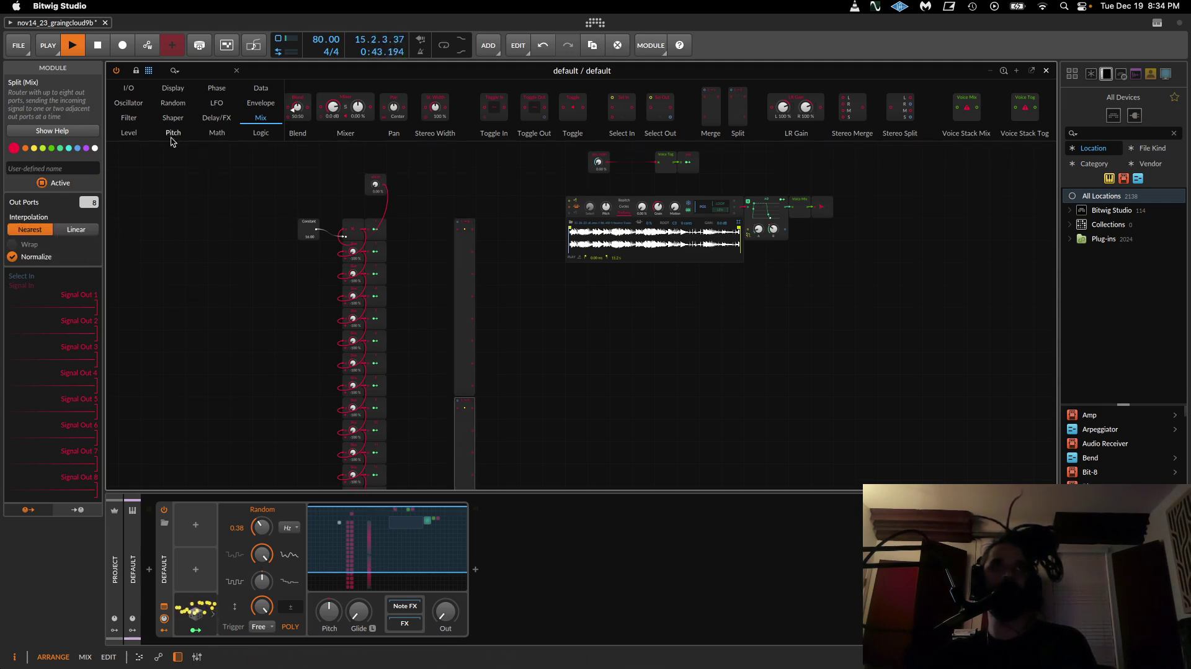
Step: Add a Constant of 1.00 beside the voice level chain and wire it to the signal inputs of both Split modules
{"action": "left_click", "coordinate": [259, 132]}
{"action": "left_click", "coordinate": [217, 132]}
{"action": "left_click_drag", "start_coordinate": [301, 103], "coordinate": [457, 408]}
{"action": "left_click_drag", "start_coordinate": [441, 226], "coordinate": [401, 224]}
{"action": "key", "text": "super+plus"}
{"action": "key", "text": "super+plus"}
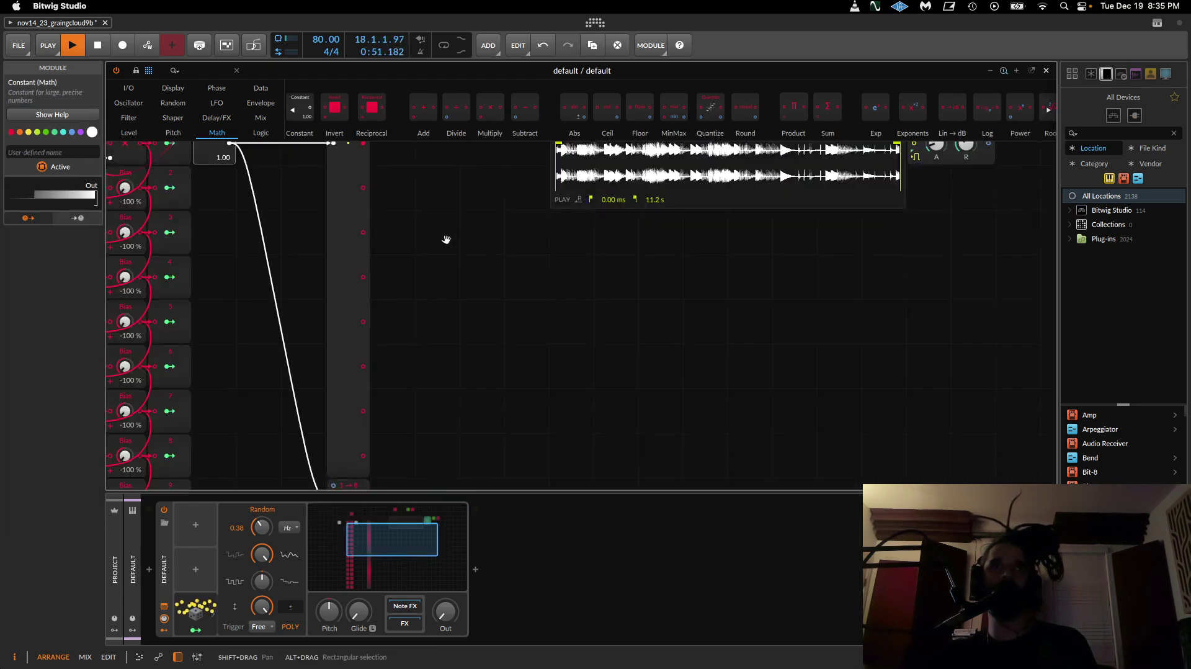
{"action": "scroll", "coordinate": [444, 235], "scroll_direction": "up", "scroll_amount": 5}
{"action": "scroll", "coordinate": [444, 235], "scroll_direction": "left", "scroll_amount": 3}
{"action": "key", "text": "super+minus"}
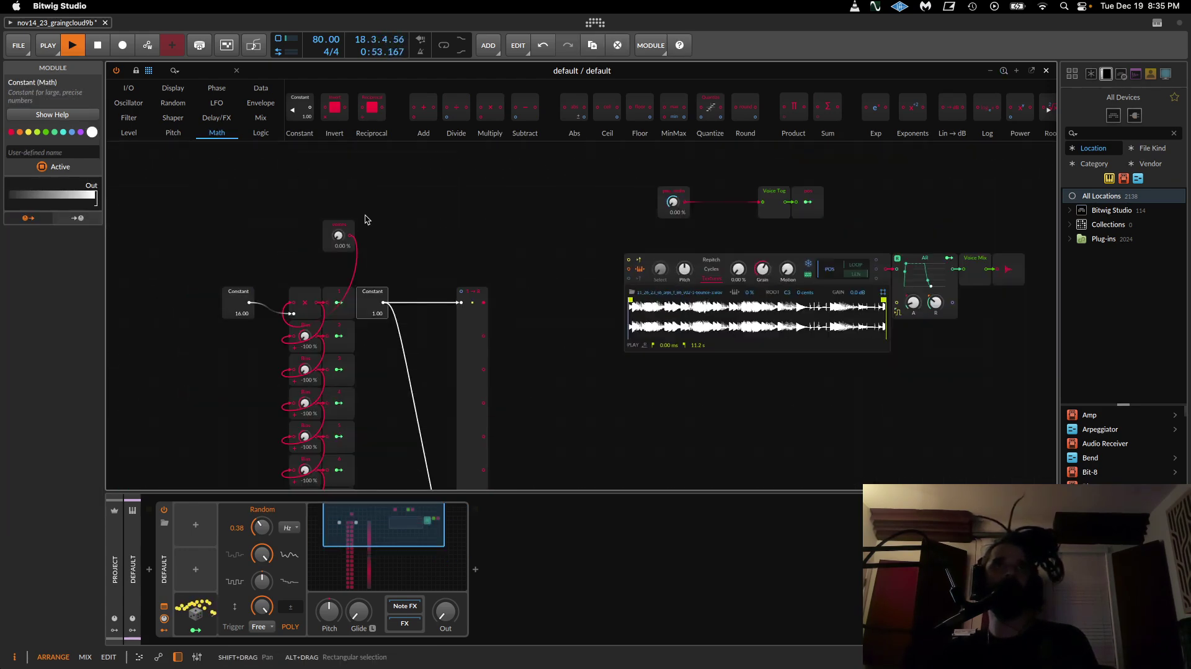
Step: Add a Multiply that multiplies the voices value by a Constant of 2.00 and wire it to the upper Split's select input
{"action": "left_click_drag", "start_coordinate": [490, 106], "coordinate": [428, 201]}
{"action": "left_click_drag", "start_coordinate": [299, 109], "coordinate": [428, 213]}
{"action": "left_click_drag", "start_coordinate": [457, 278], "coordinate": [461, 291]}
Step: Find the Bias module, feed it from the Multiply, set it to -100 % and wire it to the lower Split's select input
{"action": "left_click", "coordinate": [186, 70]}
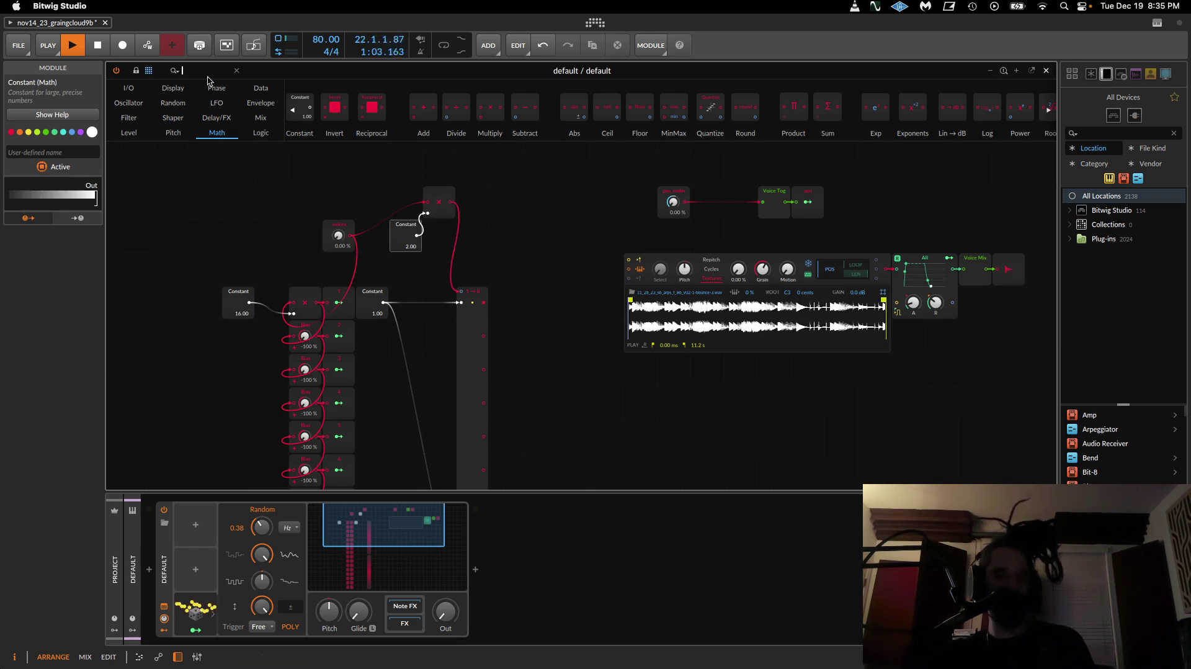
{"action": "type", "text": "biad"}
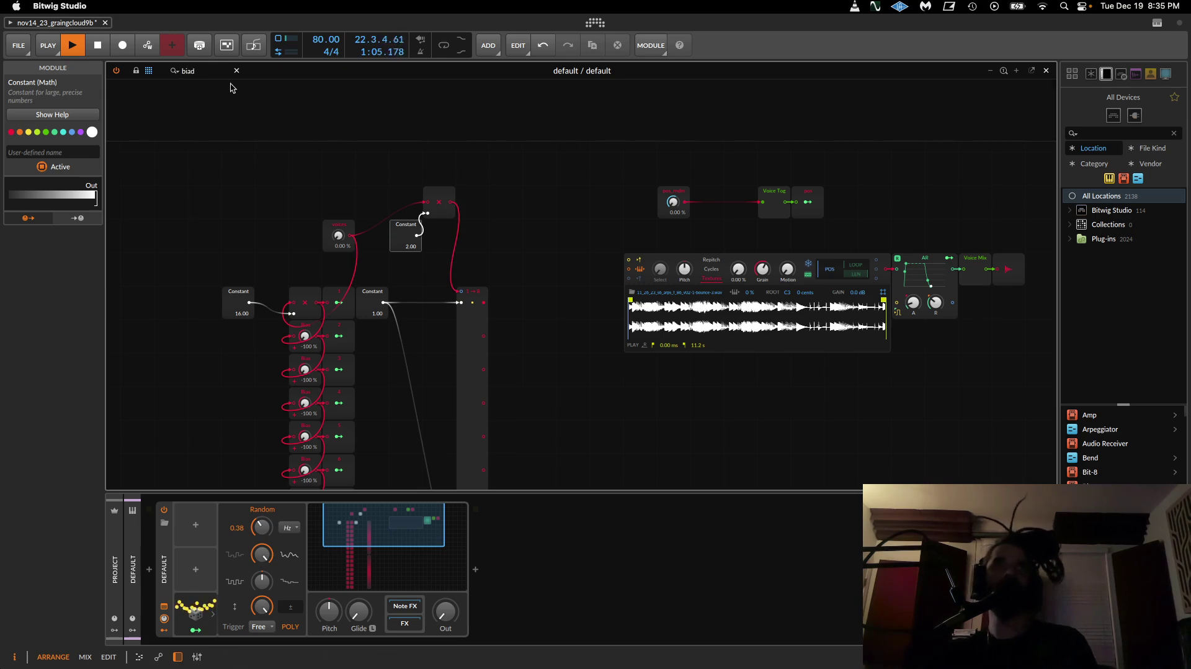
{"action": "key", "text": "BackSpace"}
{"action": "key", "text": "BackSpace"}
{"action": "key", "text": "BackSpace"}
{"action": "type", "text": "ias"}
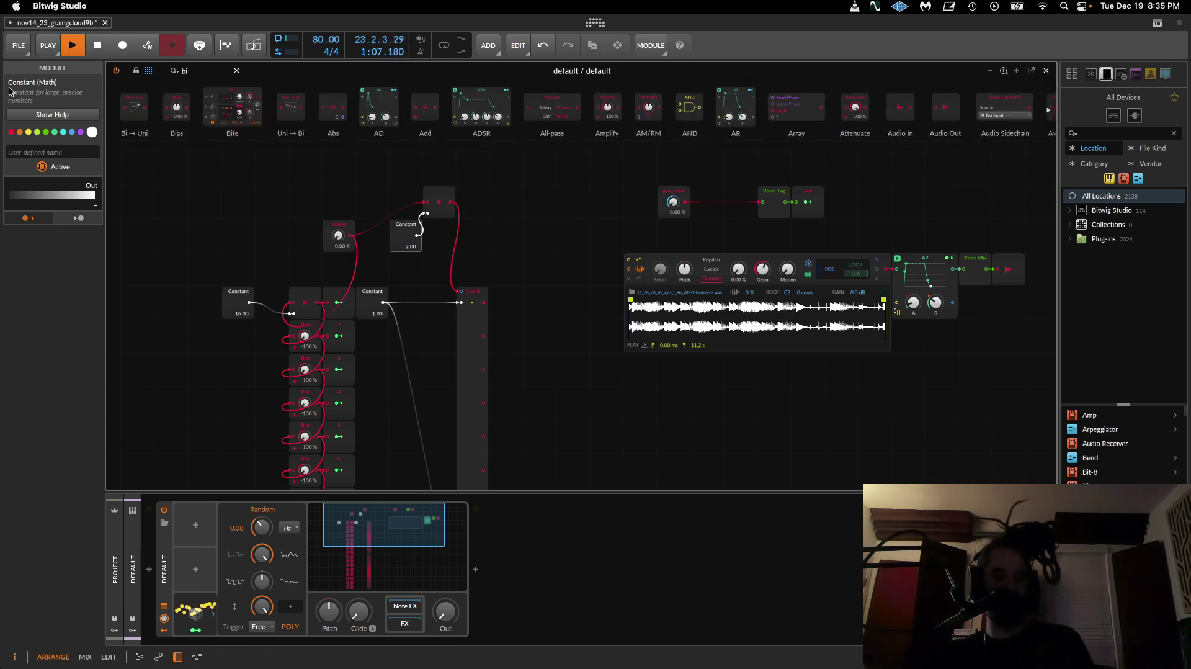
{"action": "left_click_drag", "start_coordinate": [466, 228], "coordinate": [506, 298]}
{"action": "left_click_drag", "start_coordinate": [451, 202], "coordinate": [457, 319]}
Step: Try the voices value with both Split modules and enlarge the Grid editor by collapsing the device area below it
{"action": "scroll", "coordinate": [459, 300], "scroll_direction": "up", "scroll_amount": 5}
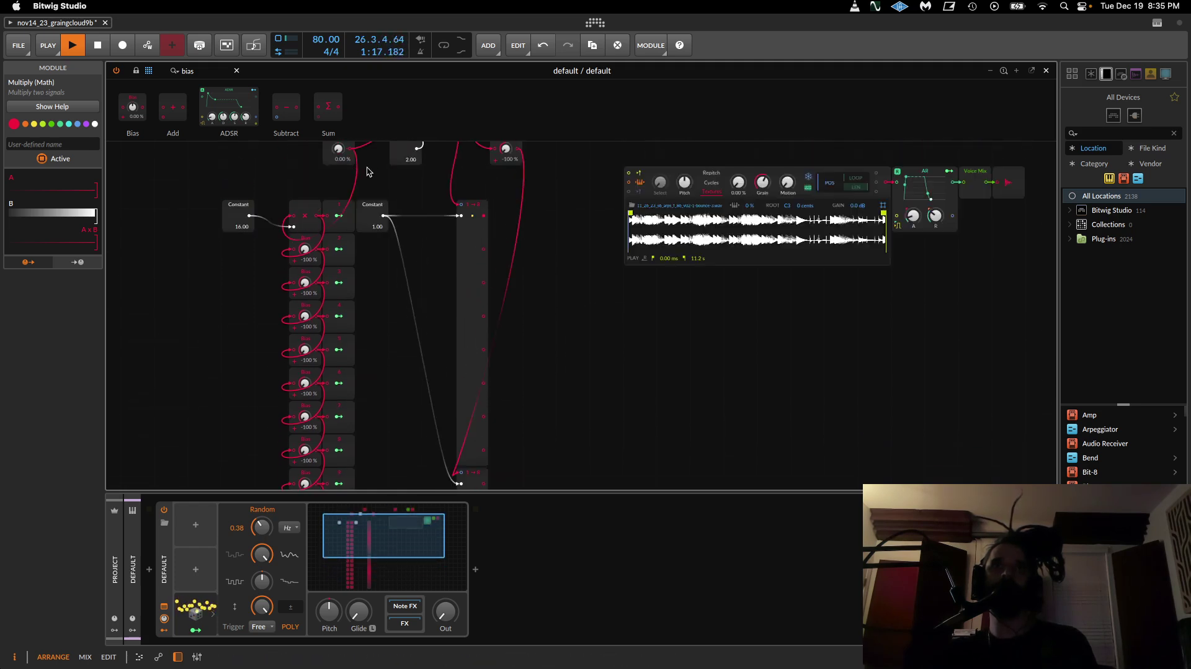
{"action": "scroll", "coordinate": [459, 301], "scroll_direction": "up", "scroll_amount": 2}
{"action": "left_click_drag", "start_coordinate": [338, 190], "coordinate": [338, 260]}
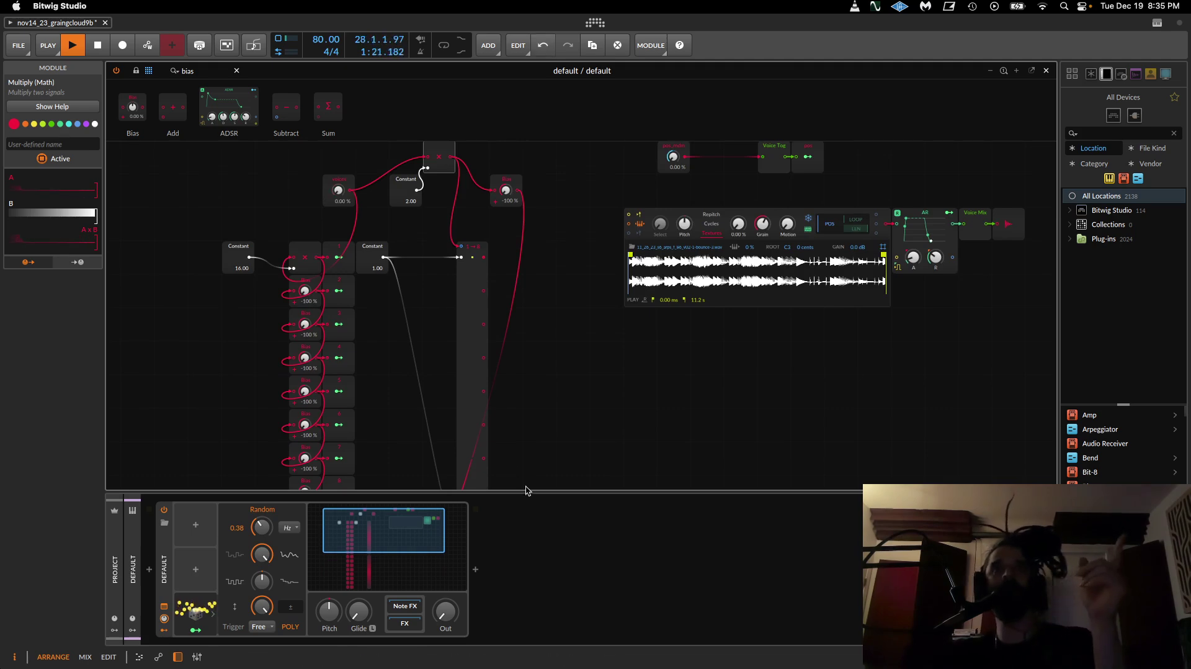
{"action": "left_click_drag", "start_coordinate": [524, 490], "coordinate": [529, 616]}
{"action": "scroll", "coordinate": [533, 518], "scroll_direction": "down", "scroll_amount": 3}
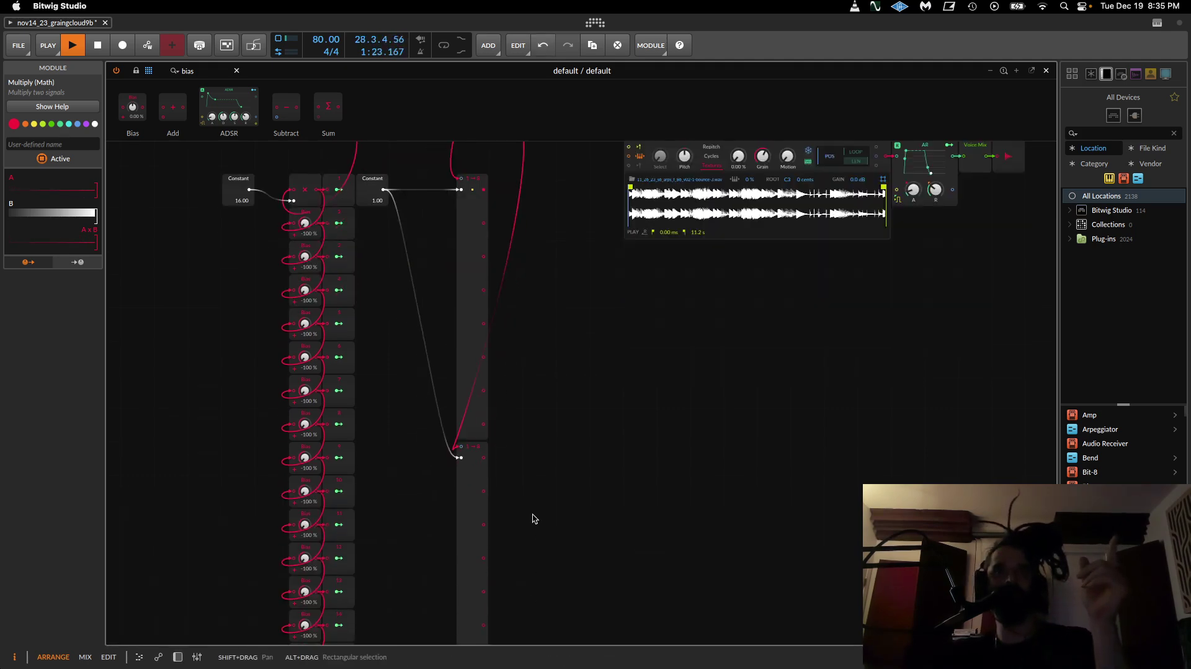
{"action": "scroll", "coordinate": [370, 310], "scroll_direction": "up", "scroll_amount": 3}
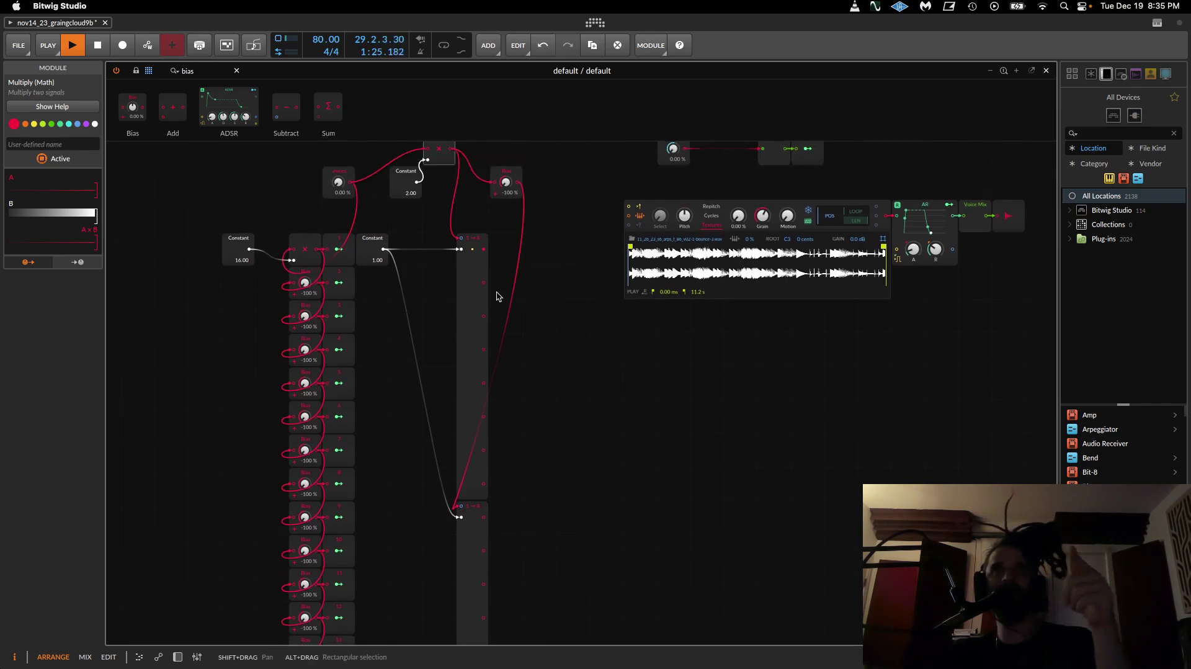
Step: Delete both Split modules together with their Multiply, the -100 % Bias and the 2.00 and 1.00 Constants
{"action": "left_click_drag", "start_coordinate": [341, 183], "coordinate": [473, 206]}
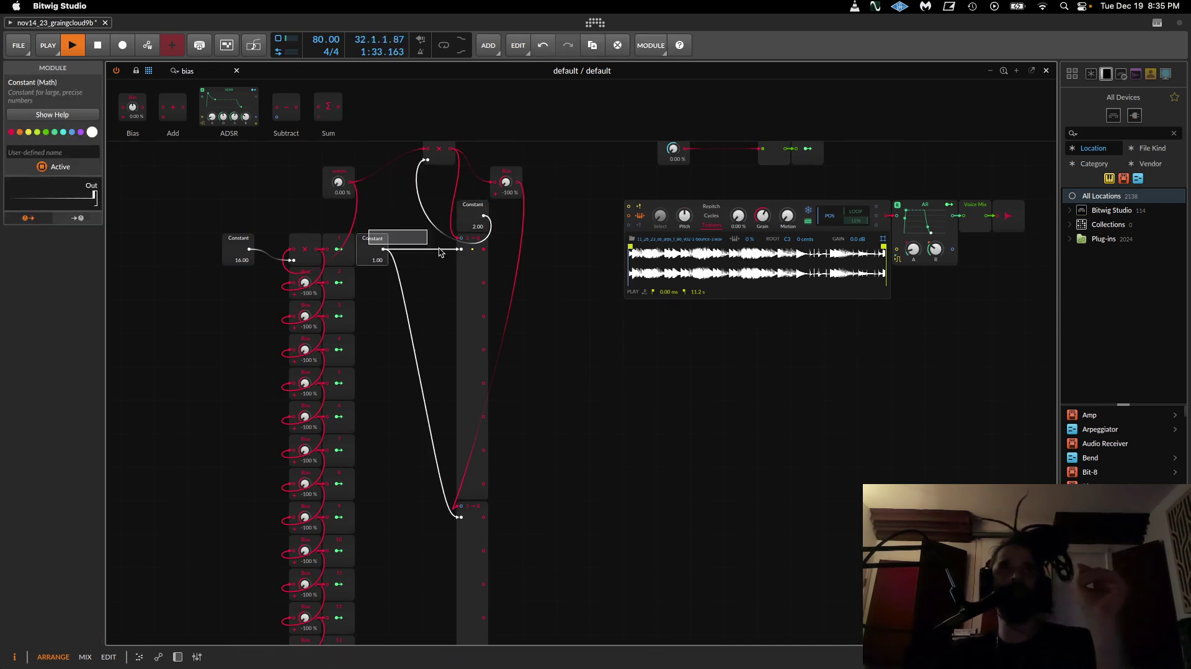
{"action": "left_click_drag", "start_coordinate": [372, 250], "coordinate": [471, 263]}
{"action": "left_click_drag", "start_coordinate": [385, 155], "coordinate": [556, 651]}
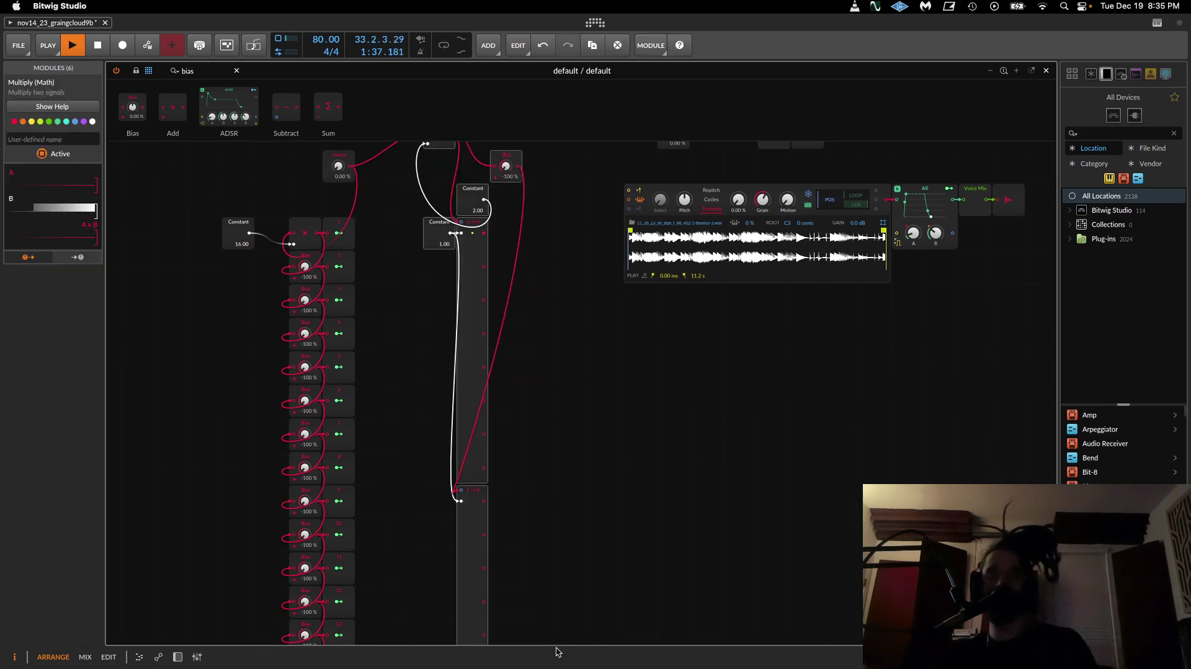
{"action": "key", "text": "Delete"}
{"action": "scroll", "coordinate": [497, 399], "scroll_direction": "up", "scroll_amount": 3}
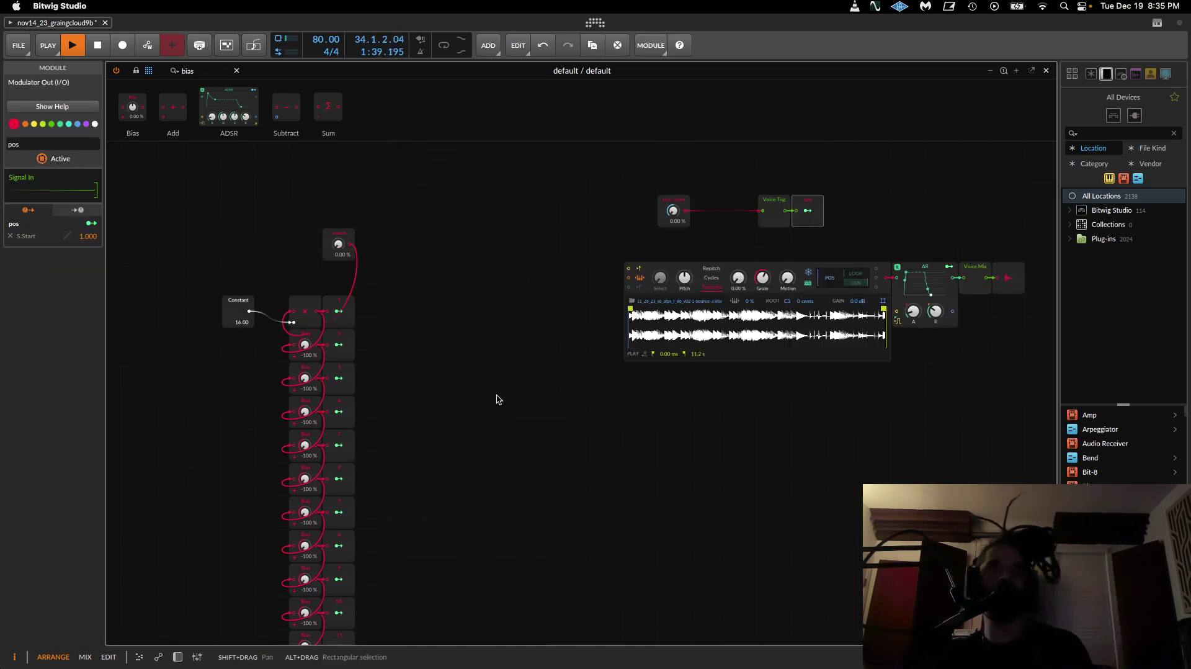
Step: Inspect the voices value, the first modules of the voice level chain and the per-voice levels of the Voice Mix module
{"action": "mouse_move", "coordinate": [390, 378]}
{"action": "left_mouse_down"}
{"action": "mouse_move", "coordinate": [584, 402]}
{"action": "mouse_move", "coordinate": [321, 373]}
{"action": "mouse_move", "coordinate": [407, 382]}
{"action": "left_mouse_up"}
{"action": "scroll", "coordinate": [584, 402], "scroll_direction": "up", "scroll_amount": 4}
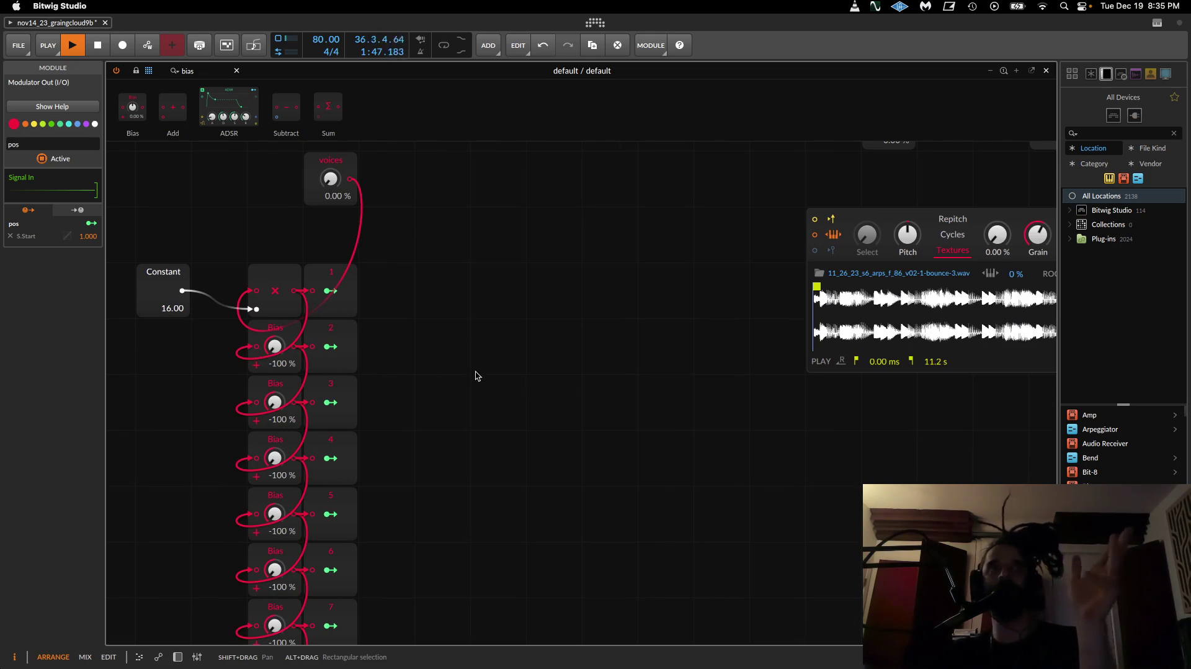
{"action": "left_click", "coordinate": [236, 72]}
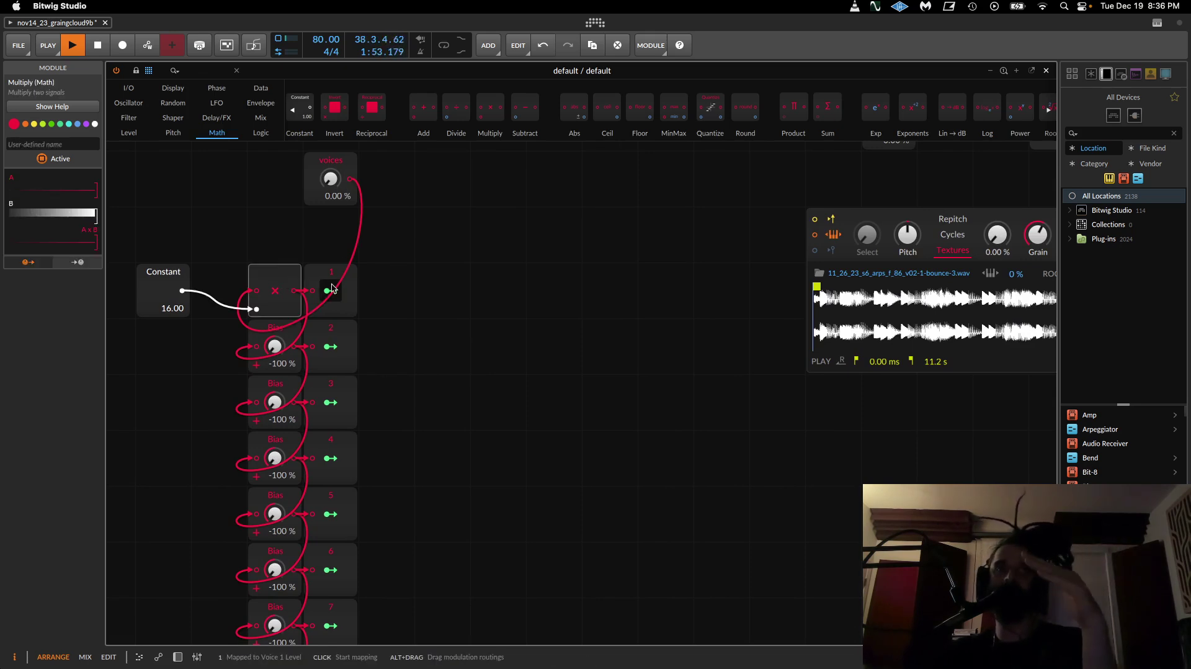
{"action": "left_click", "coordinate": [282, 336]}
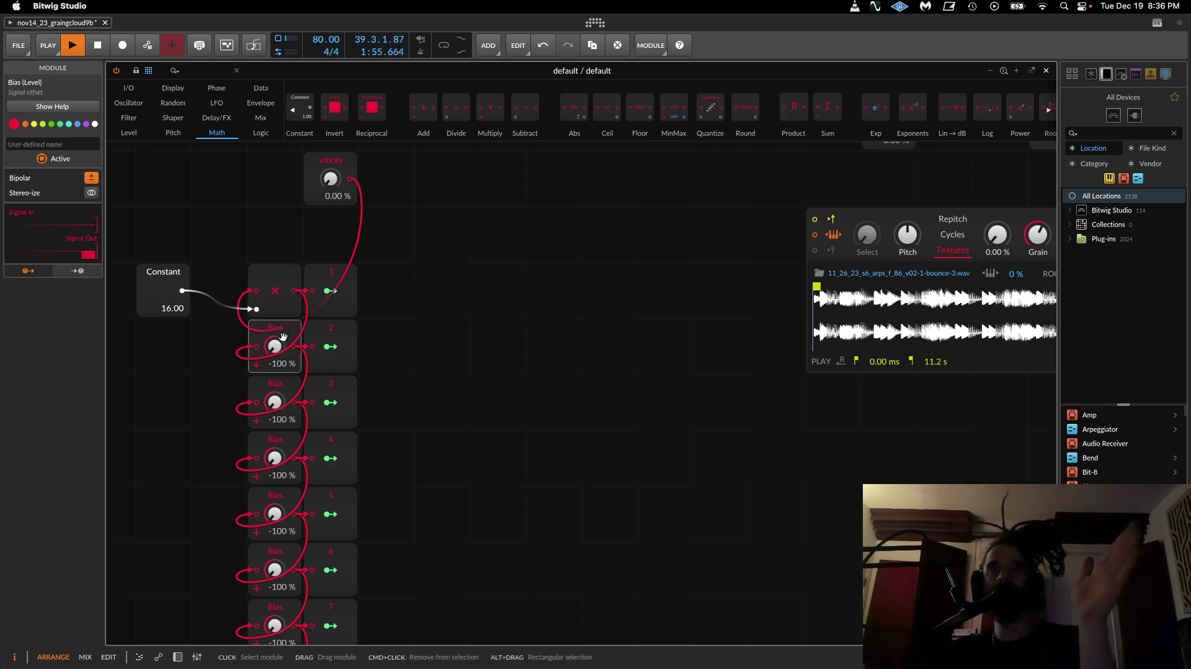
{"action": "left_click", "coordinate": [323, 331]}
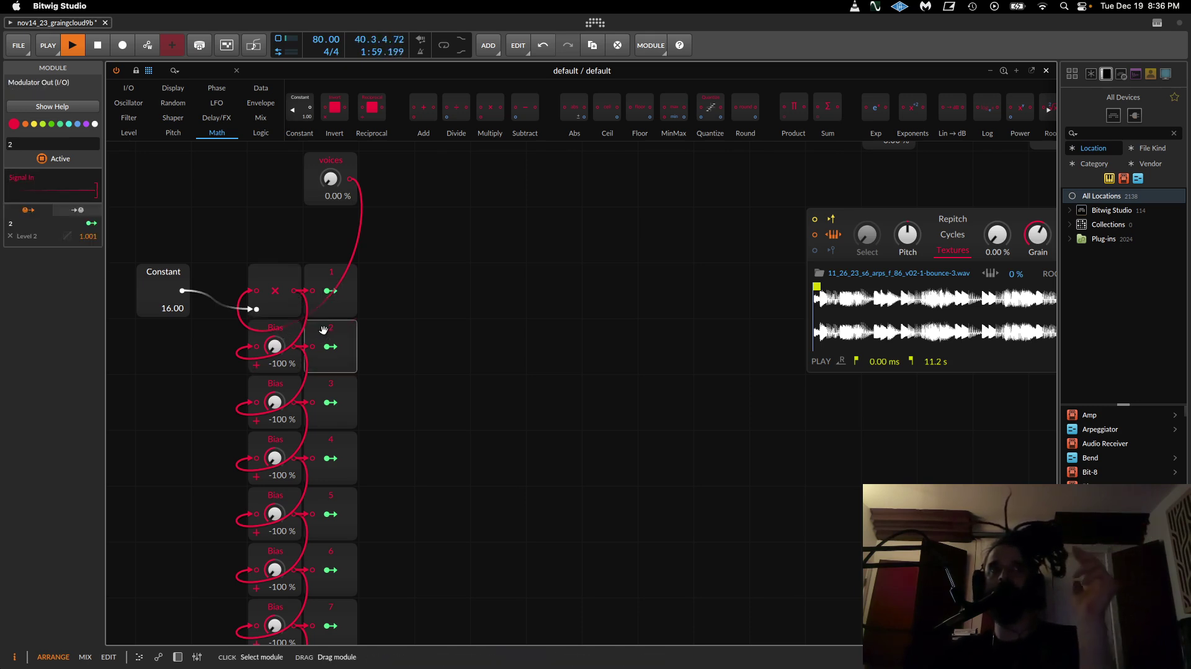
{"action": "left_click", "coordinate": [327, 189]}
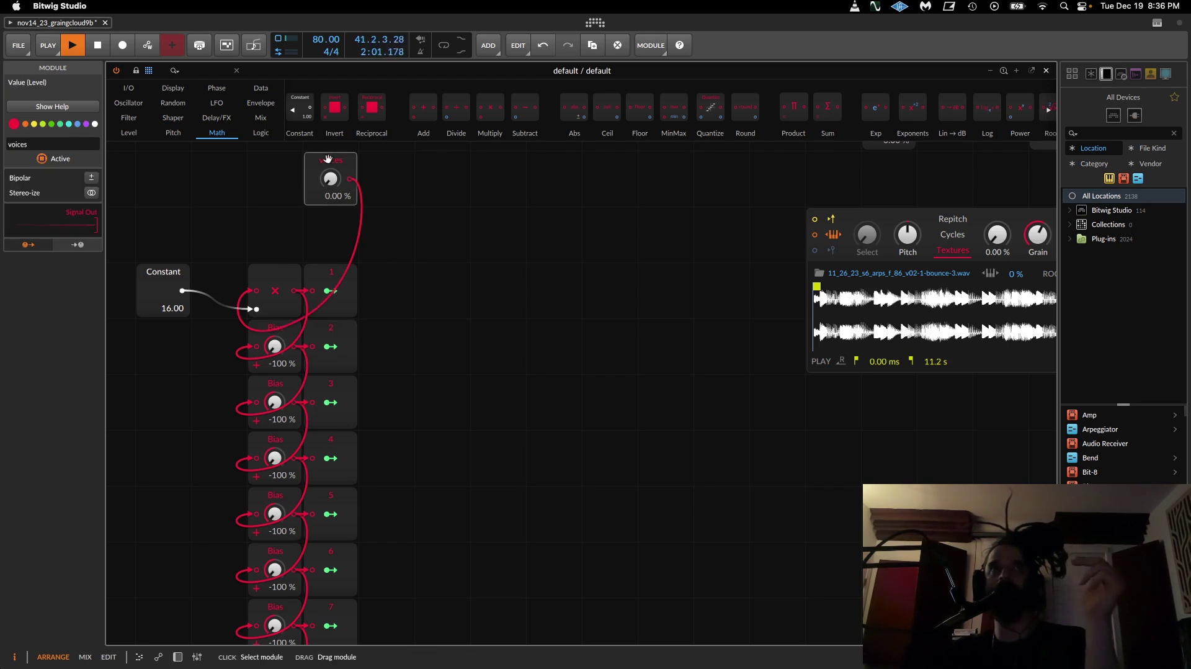
{"action": "scroll", "coordinate": [657, 442], "scroll_direction": "right", "scroll_amount": 10}
{"action": "scroll", "coordinate": [595, 444], "scroll_direction": "right", "scroll_amount": 1}
{"action": "left_click", "coordinate": [900, 213]}
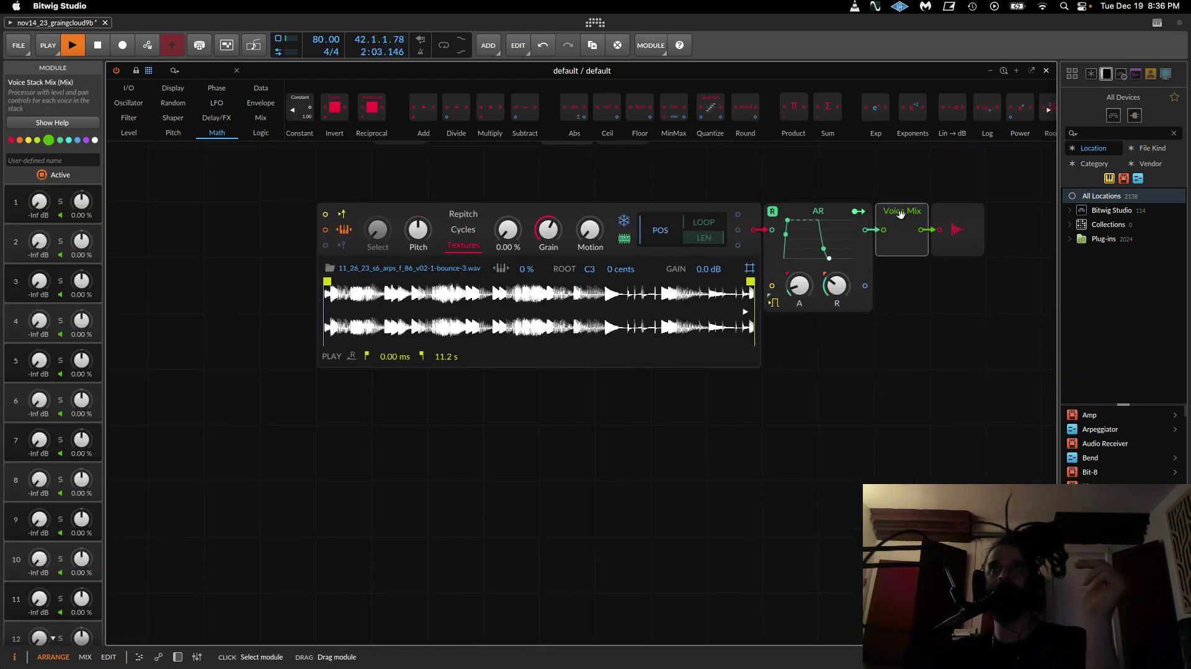
{"action": "scroll", "coordinate": [186, 366], "scroll_direction": "left", "scroll_amount": 8}
{"action": "scroll", "coordinate": [500, 401], "scroll_direction": "left", "scroll_amount": 10}
{"action": "scroll", "coordinate": [435, 323], "scroll_direction": "down", "scroll_amount": 2}
{"action": "mouse_move", "coordinate": [405, 287]}
{"action": "left_mouse_down"}
{"action": "mouse_move", "coordinate": [404, 265]}
{"action": "mouse_move", "coordinate": [405, 288]}
{"action": "left_mouse_up"}
{"action": "left_click_drag", "start_coordinate": [582, 371], "coordinate": [492, 287]}
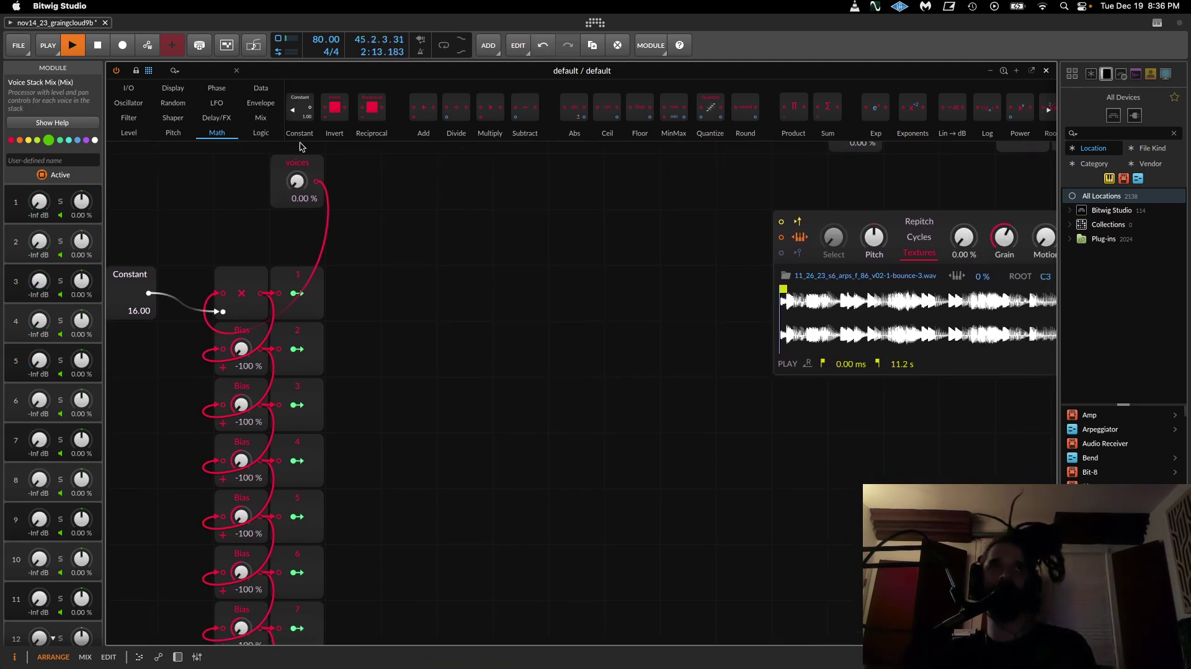
Step: Add a greater-than-or-equal comparator beside the voice level chain and feed its second input from a Constant of 0.00
{"action": "left_click", "coordinate": [261, 132]}
{"action": "left_click_drag", "start_coordinate": [751, 107], "coordinate": [465, 297]}
{"action": "scroll", "coordinate": [452, 292], "scroll_direction": "left", "scroll_amount": 10}
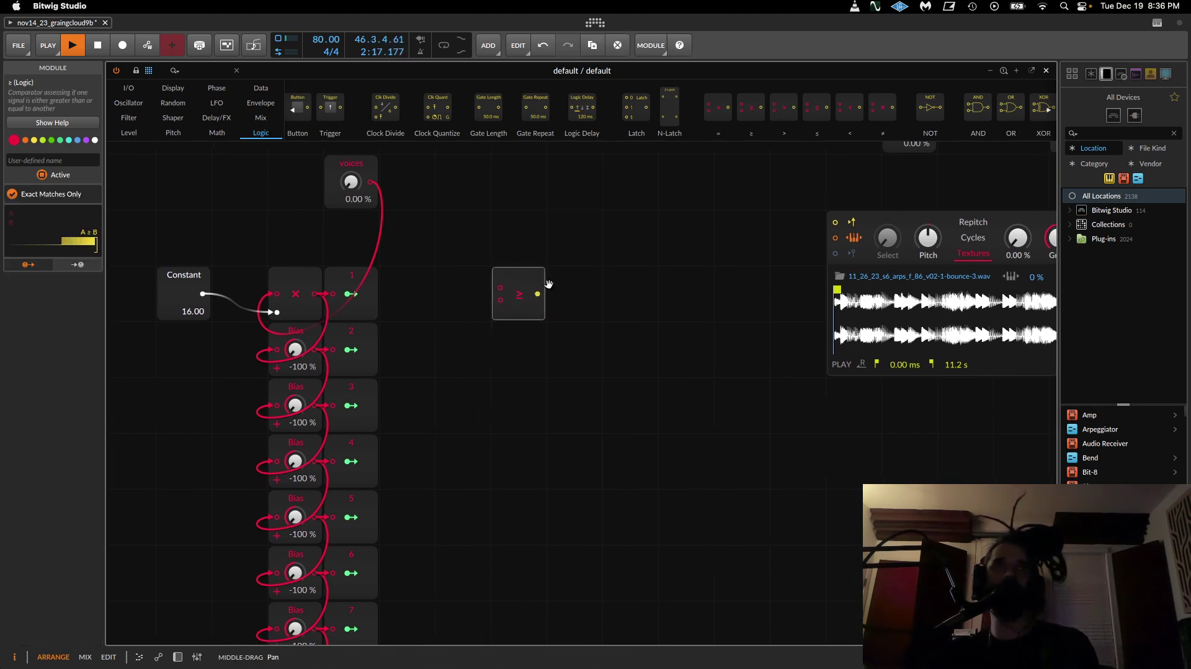
{"action": "left_click", "coordinate": [129, 132]}
{"action": "left_click", "coordinate": [217, 133]}
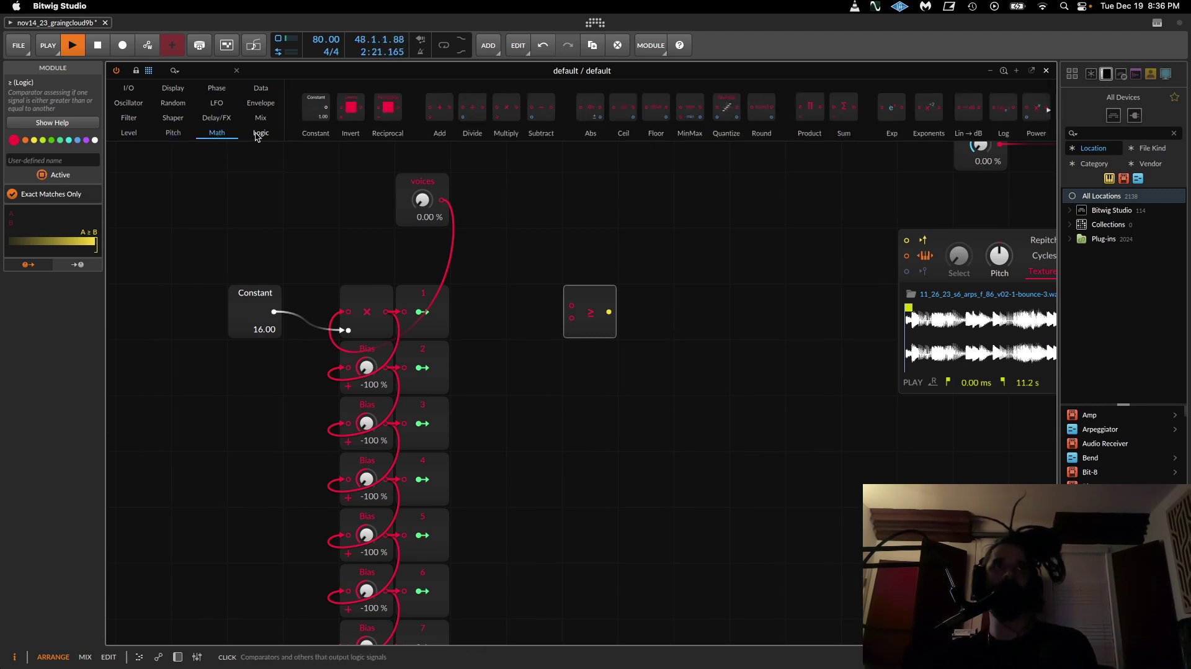
{"action": "left_click", "coordinate": [129, 133]}
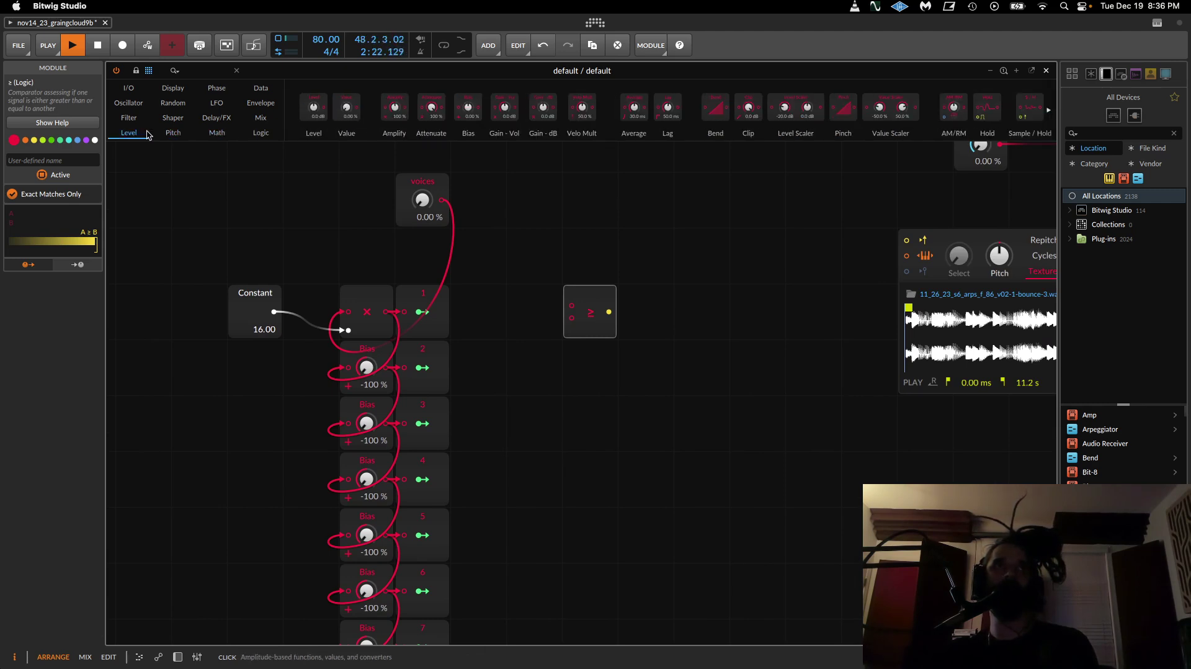
{"action": "left_click", "coordinate": [216, 132]}
{"action": "left_click_drag", "start_coordinate": [315, 107], "coordinate": [572, 318]}
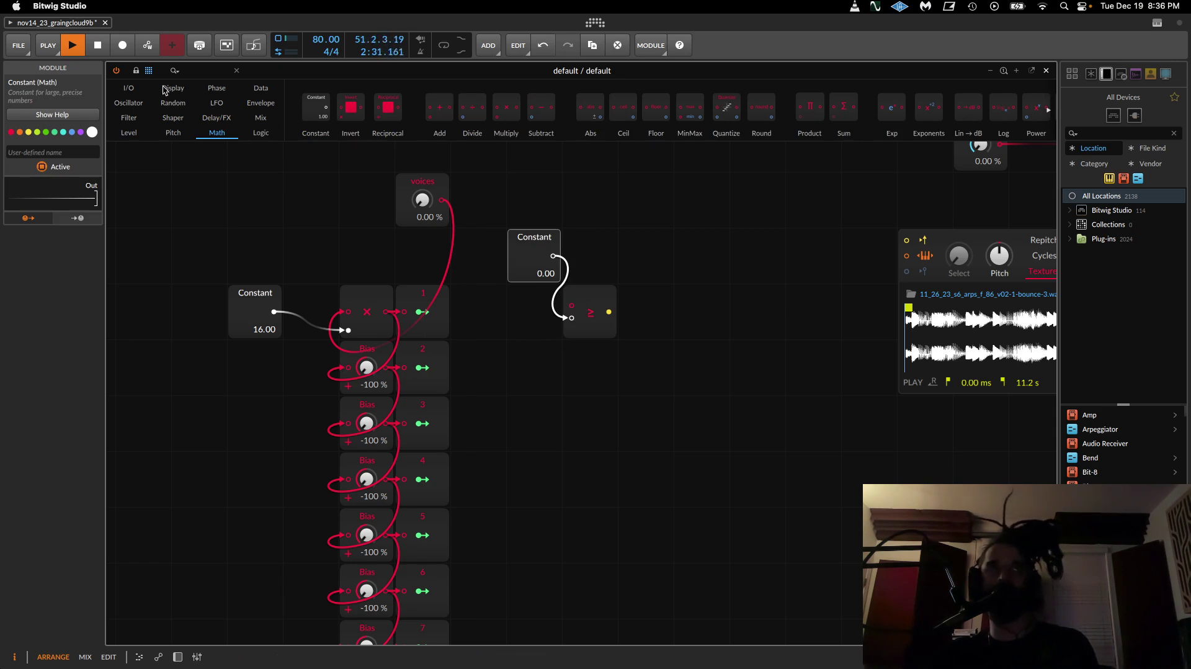
Step: Attach a Modulator Out to the comparator and duplicate the pair downward until each of the 16 voices has one
{"action": "left_click", "coordinate": [127, 87]}
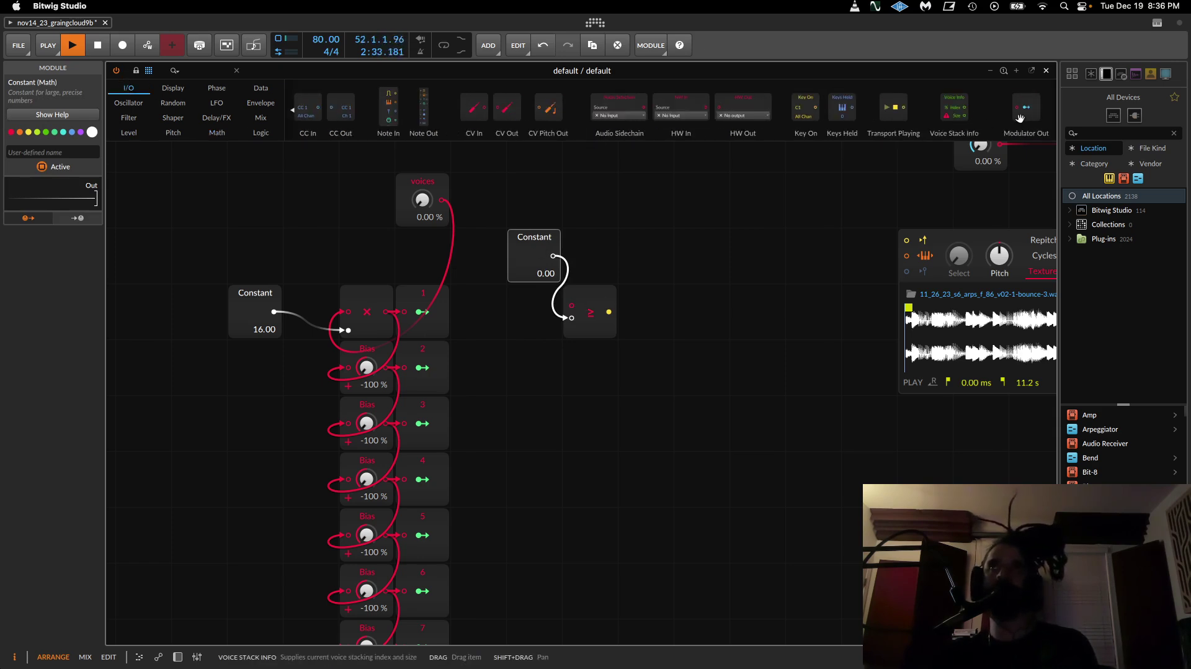
{"action": "mouse_move", "coordinate": [571, 340]}
{"action": "left_mouse_down"}
{"action": "mouse_move", "coordinate": [614, 315]}
{"action": "mouse_move", "coordinate": [584, 320]}
{"action": "left_mouse_up"}
{"action": "left_click", "coordinate": [679, 317]}
{"action": "key", "text": "super+d"}
{"action": "key", "text": "super+d"}
{"action": "key", "text": "super+d"}
{"action": "key", "text": "super+d"}
{"action": "key", "text": "super+d"}
{"action": "key", "text": "super+d"}
{"action": "key", "text": "super+d"}
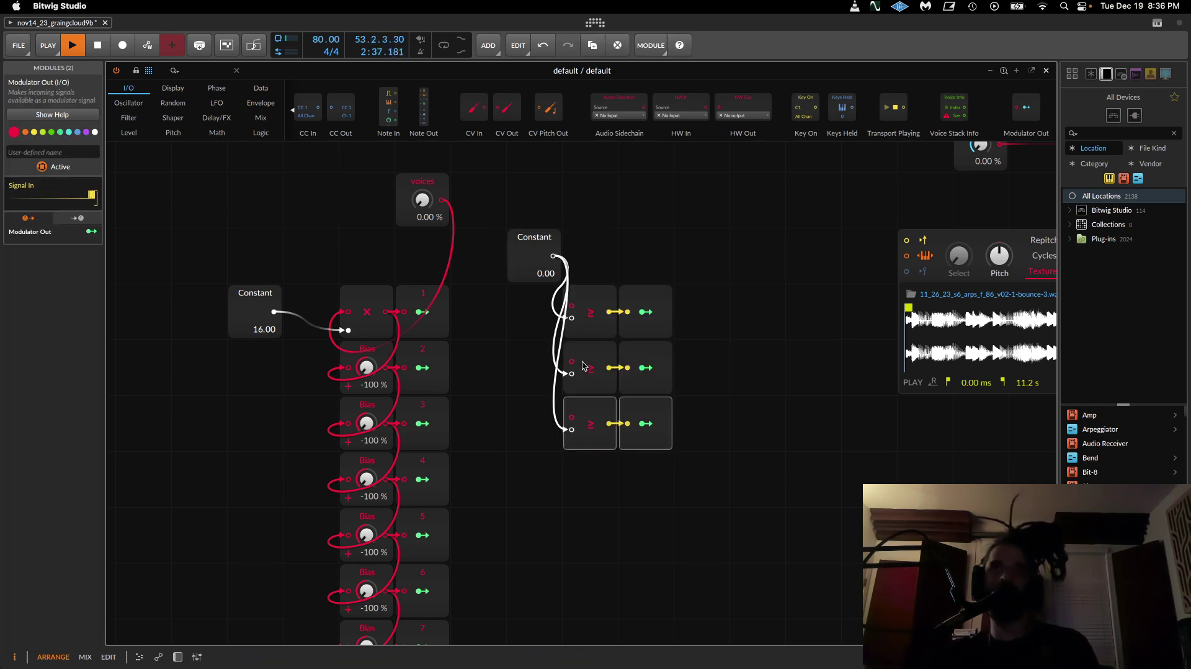
{"action": "scroll", "coordinate": [586, 359], "scroll_direction": "down", "scroll_amount": 4}
{"action": "key", "text": "super+d"}
{"action": "key", "text": "super+d"}
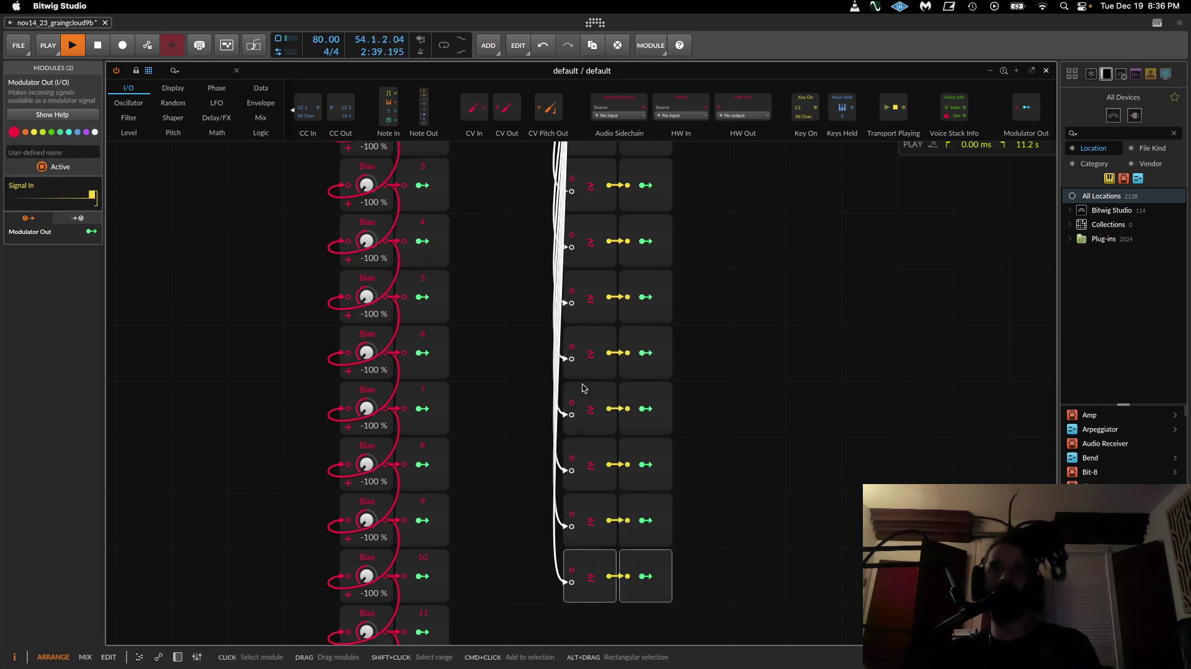
{"action": "scroll", "coordinate": [586, 379], "scroll_direction": "down", "scroll_amount": 4}
{"action": "key", "text": "super+d"}
{"action": "key", "text": "super+d"}
{"action": "key", "text": "super+d"}
{"action": "key", "text": "super+d"}
{"action": "scroll", "coordinate": [583, 390], "scroll_direction": "down", "scroll_amount": 4}
{"action": "key", "text": "super+d"}
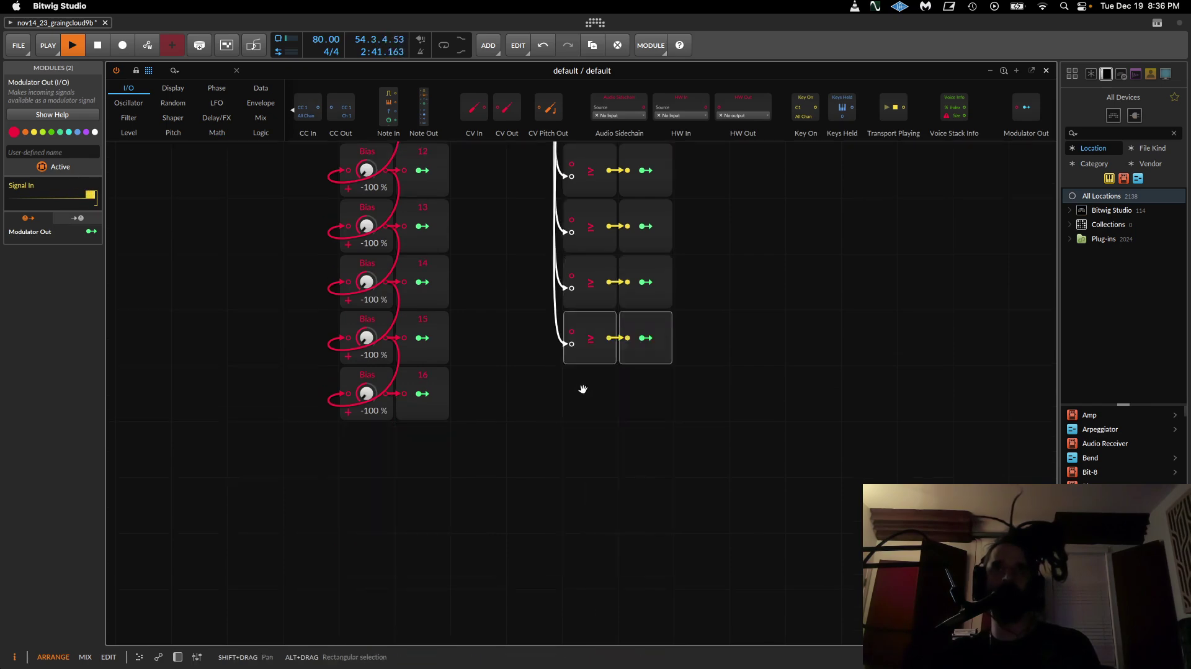
{"action": "key", "text": "super+d"}
Step: Wire the level chain outputs of voices 1 to 6 to the first inputs of their matching comparators
{"action": "scroll", "coordinate": [577, 381], "scroll_direction": "up", "scroll_amount": 10}
{"action": "left_click", "coordinate": [601, 380]}
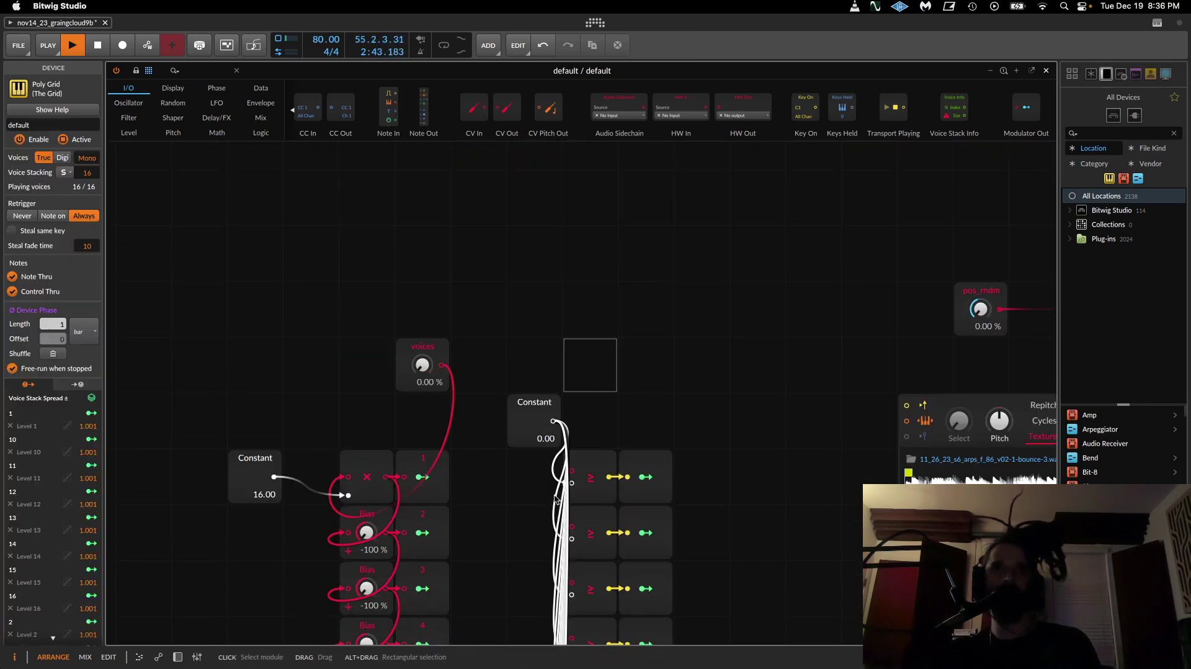
{"action": "scroll", "coordinate": [505, 474], "scroll_direction": "up", "scroll_amount": 5}
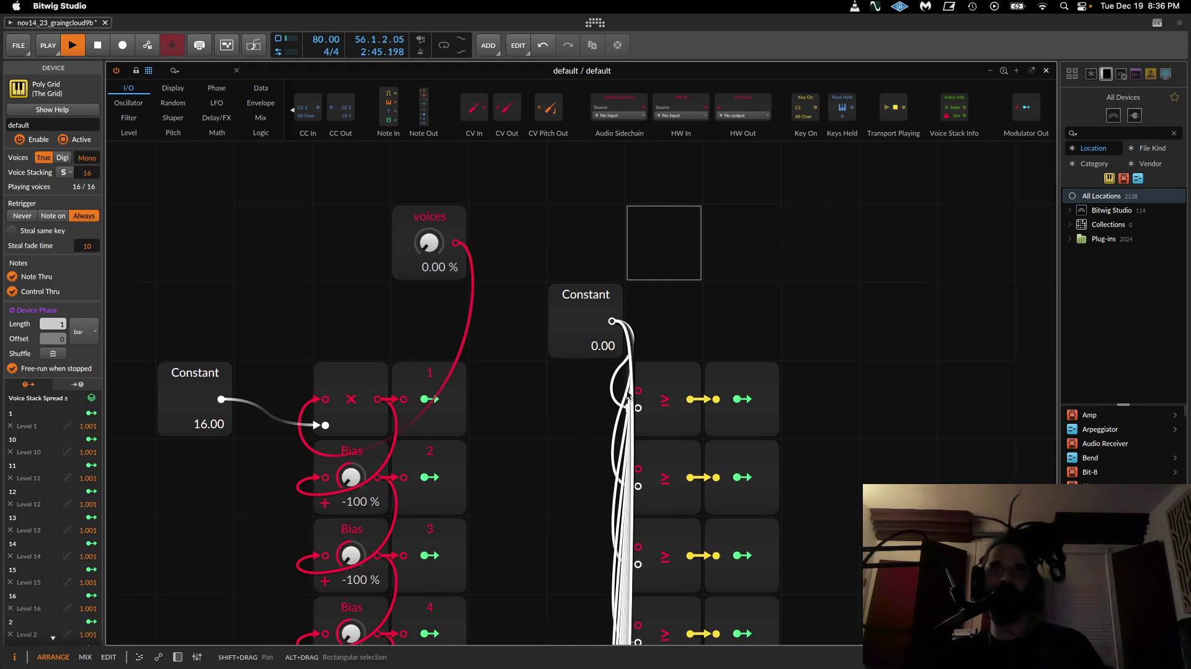
{"action": "left_click_drag", "start_coordinate": [637, 392], "coordinate": [378, 400]}
{"action": "left_click_drag", "start_coordinate": [378, 477], "coordinate": [637, 469]}
{"action": "left_click_drag", "start_coordinate": [637, 547], "coordinate": [422, 553]}
{"action": "scroll", "coordinate": [422, 552], "scroll_direction": "down", "scroll_amount": 3}
{"action": "left_click_drag", "start_coordinate": [381, 433], "coordinate": [638, 423]}
{"action": "left_click_drag", "start_coordinate": [496, 515], "coordinate": [638, 502]}
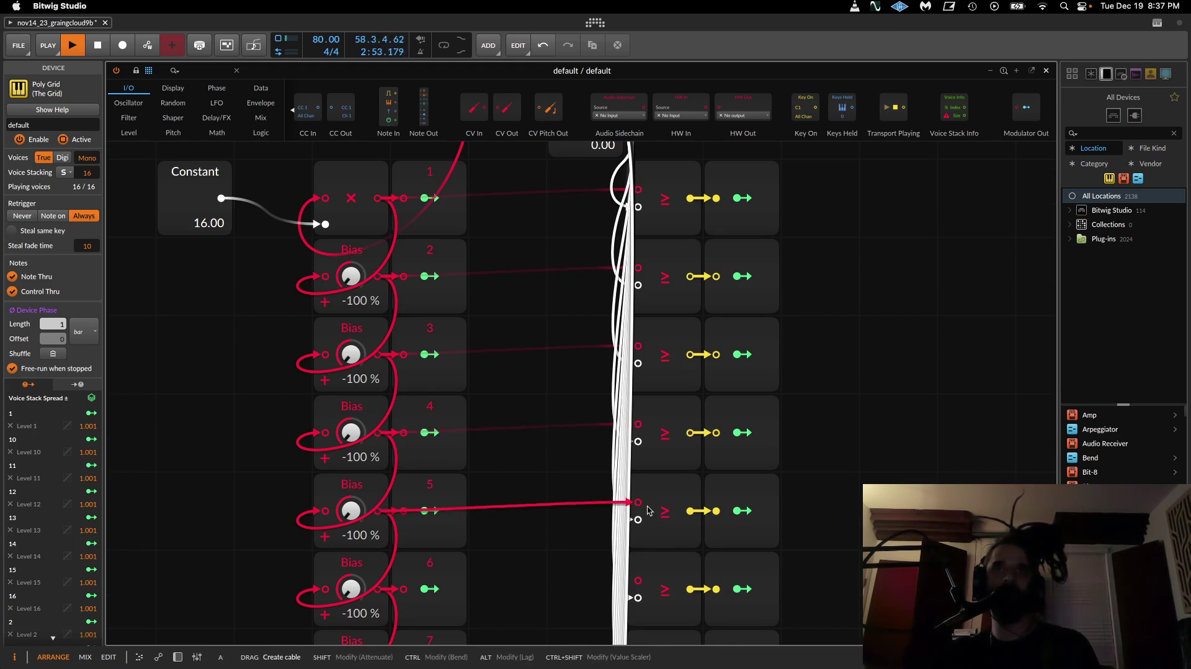
{"action": "left_click_drag", "start_coordinate": [638, 580], "coordinate": [376, 592]}
Step: Wire the Bias outputs of the remaining voices, from 7 onward, to the first inputs of their matching comparators
{"action": "scroll", "coordinate": [466, 553], "scroll_direction": "down", "scroll_amount": 3}
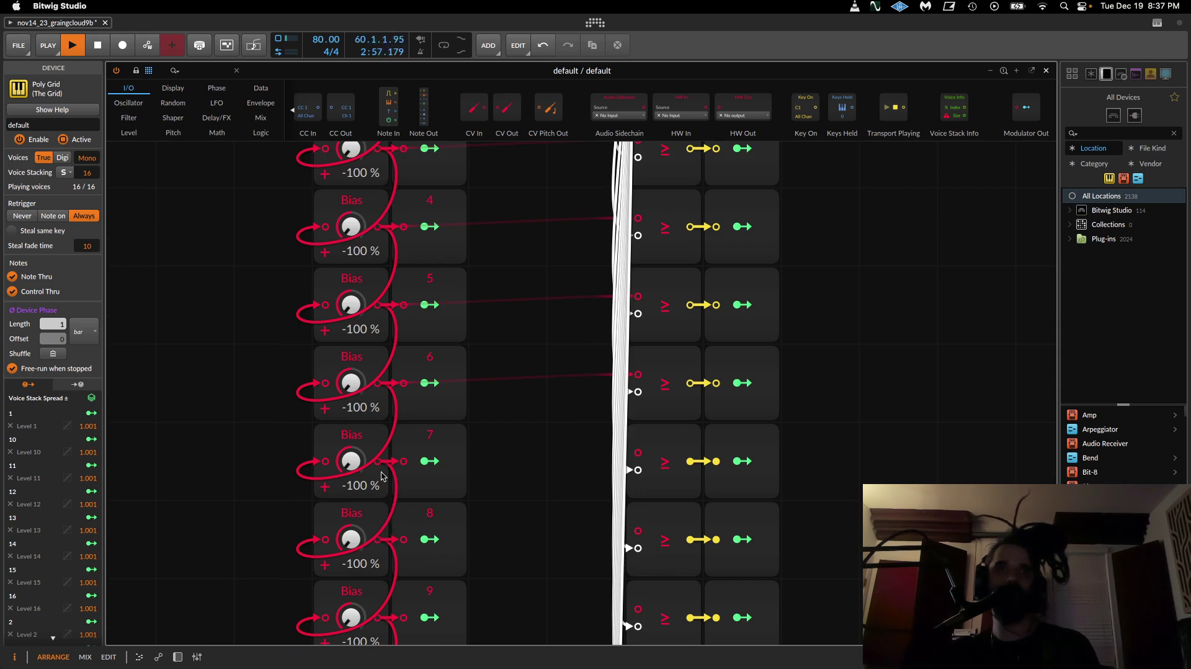
{"action": "left_click_drag", "start_coordinate": [496, 468], "coordinate": [637, 452]}
{"action": "left_click_drag", "start_coordinate": [637, 531], "coordinate": [430, 546]}
{"action": "scroll", "coordinate": [385, 531], "scroll_direction": "down", "scroll_amount": 1}
{"action": "left_click_drag", "start_coordinate": [520, 535], "coordinate": [637, 538]}
{"action": "scroll", "coordinate": [634, 550], "scroll_direction": "down", "scroll_amount": 1}
{"action": "scroll", "coordinate": [397, 556], "scroll_direction": "down", "scroll_amount": 1}
{"action": "scroll", "coordinate": [636, 530], "scroll_direction": "down", "scroll_amount": 1}
{"action": "scroll", "coordinate": [398, 547], "scroll_direction": "down", "scroll_amount": 1}
{"action": "scroll", "coordinate": [628, 555], "scroll_direction": "down", "scroll_amount": 2}
{"action": "left_click_drag", "start_coordinate": [471, 513], "coordinate": [403, 506]}
{"action": "left_click_drag", "start_coordinate": [377, 583], "coordinate": [637, 581]}
{"action": "scroll", "coordinate": [661, 552], "scroll_direction": "up", "scroll_amount": 2}
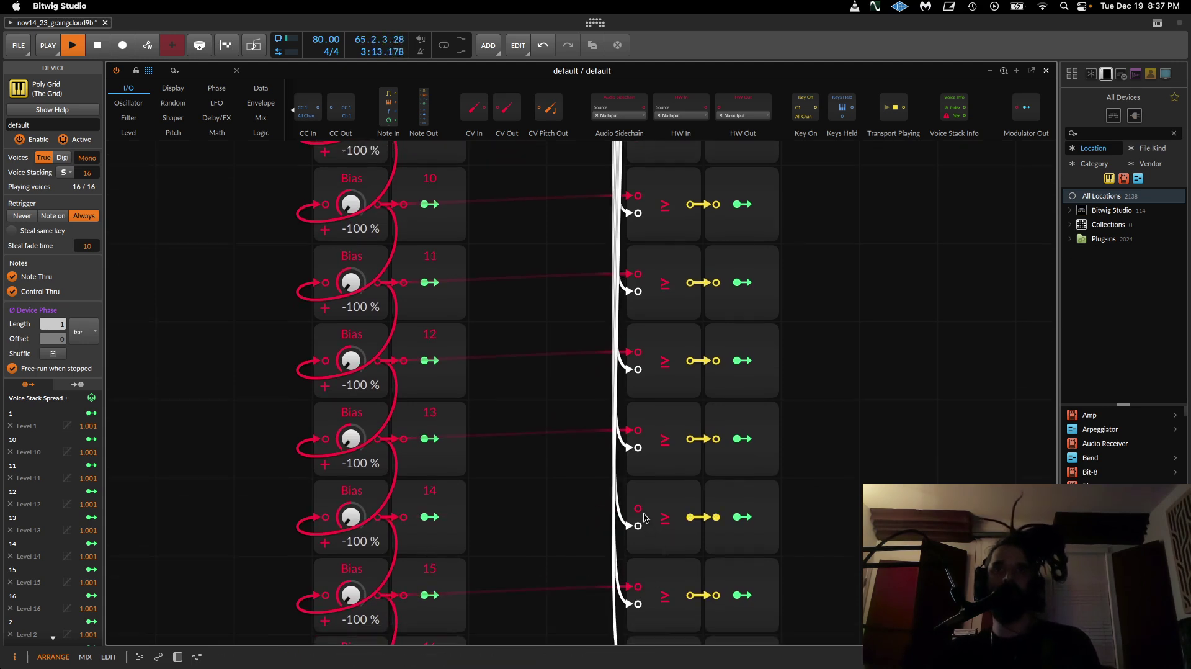
Step: Map the Modulator Out of the first comparator to the voice 1 toggle of the Voice Tog module
{"action": "scroll", "coordinate": [551, 542], "scroll_direction": "up", "scroll_amount": 8}
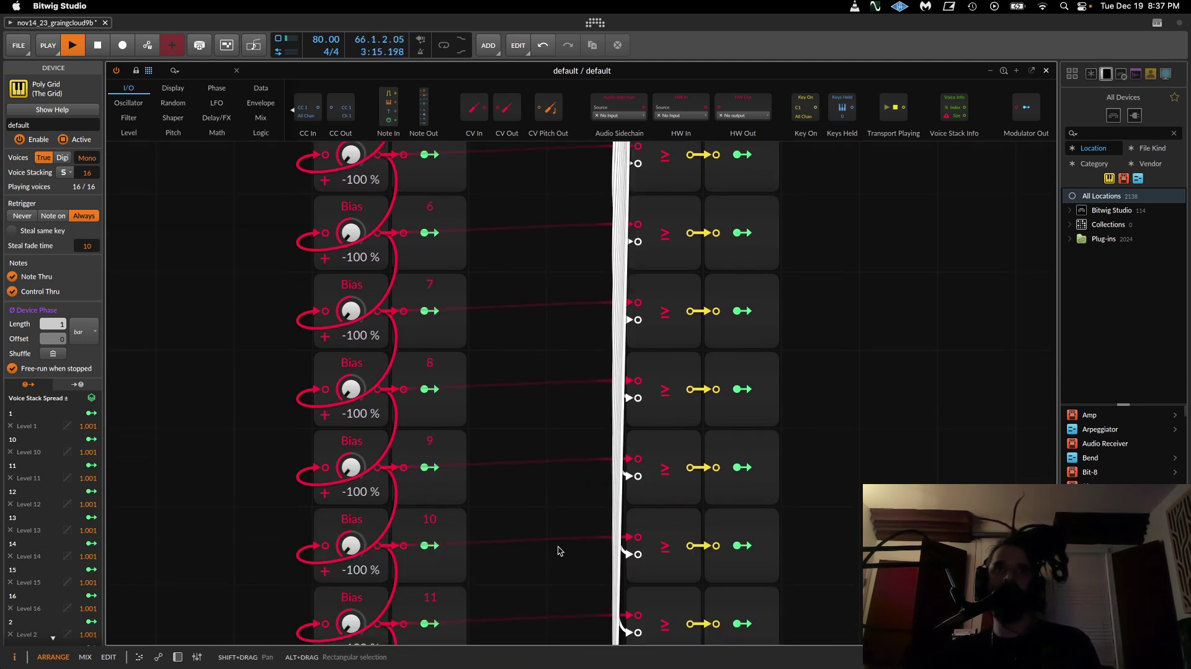
{"action": "scroll", "coordinate": [586, 554], "scroll_direction": "up", "scroll_amount": 3}
{"action": "scroll", "coordinate": [559, 487], "scroll_direction": "down", "scroll_amount": 5}
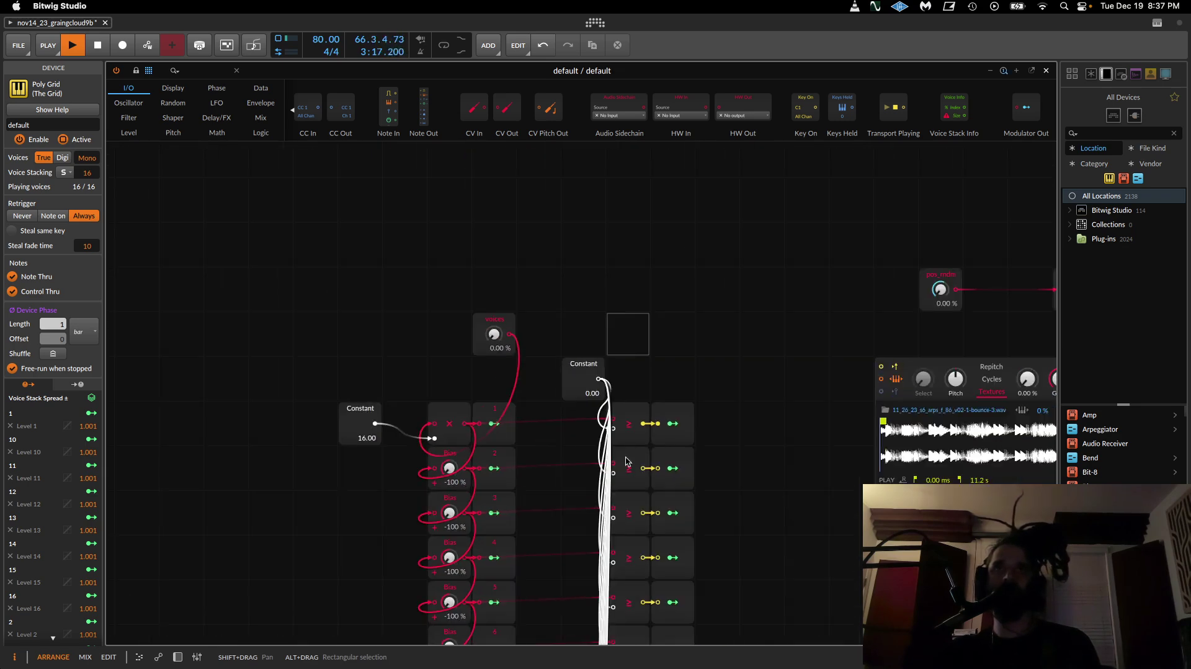
{"action": "left_click", "coordinate": [931, 220]}
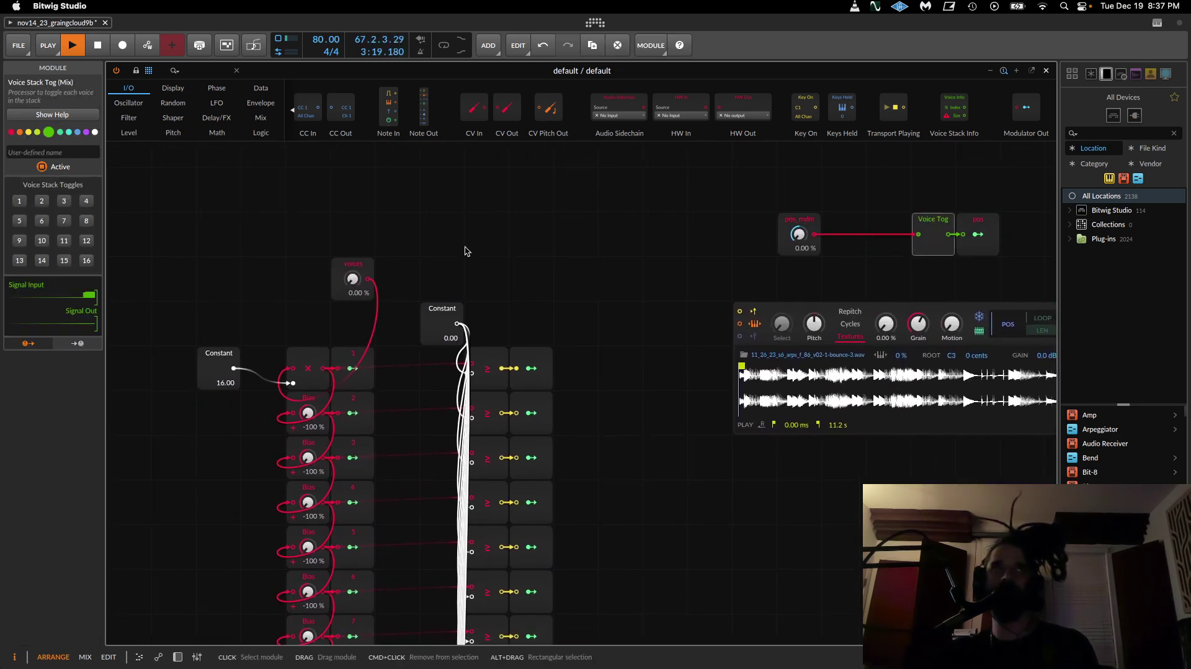
{"action": "left_click", "coordinate": [20, 201]}
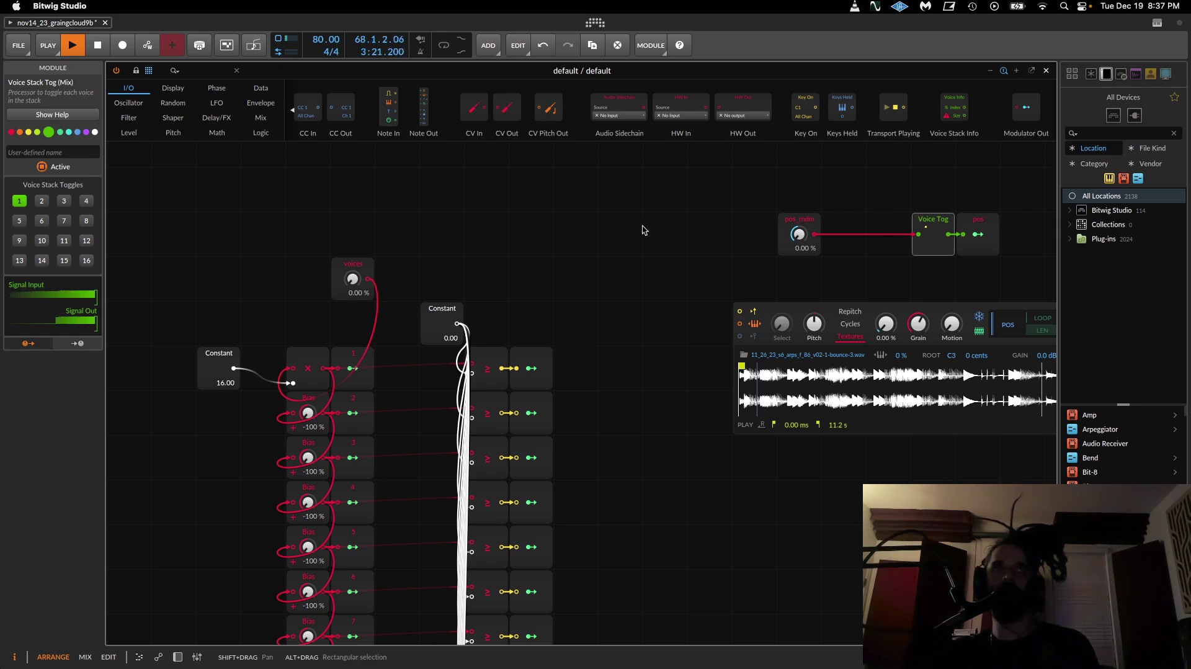
{"action": "left_click", "coordinate": [520, 370]}
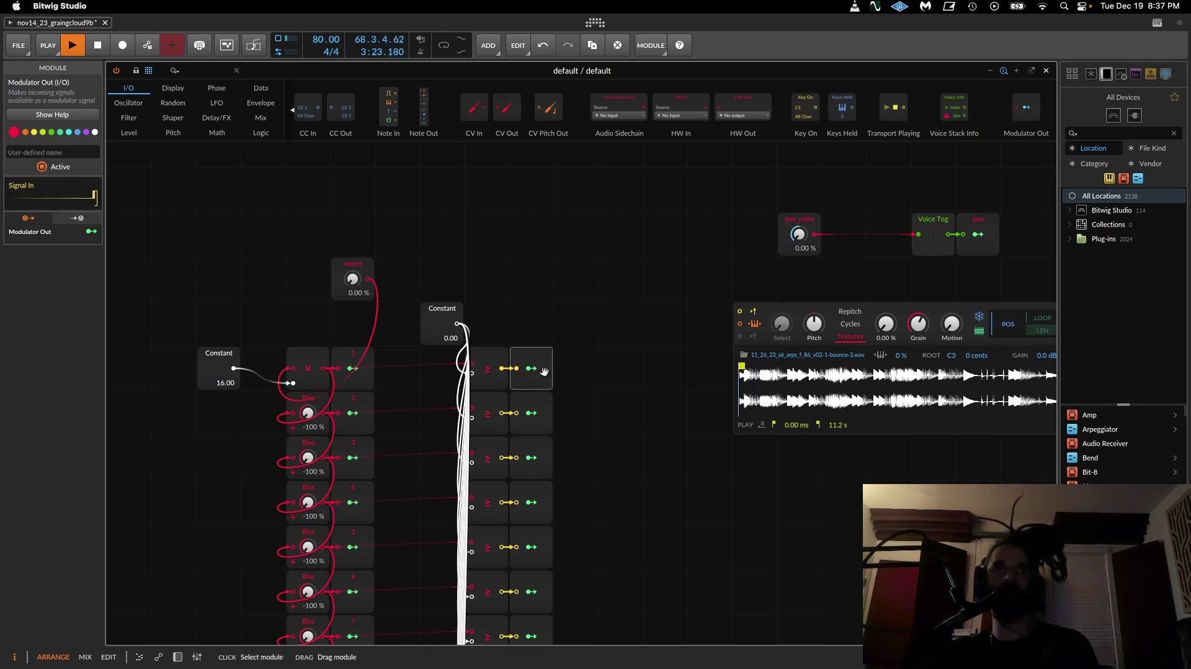
{"action": "left_click", "coordinate": [930, 228]}
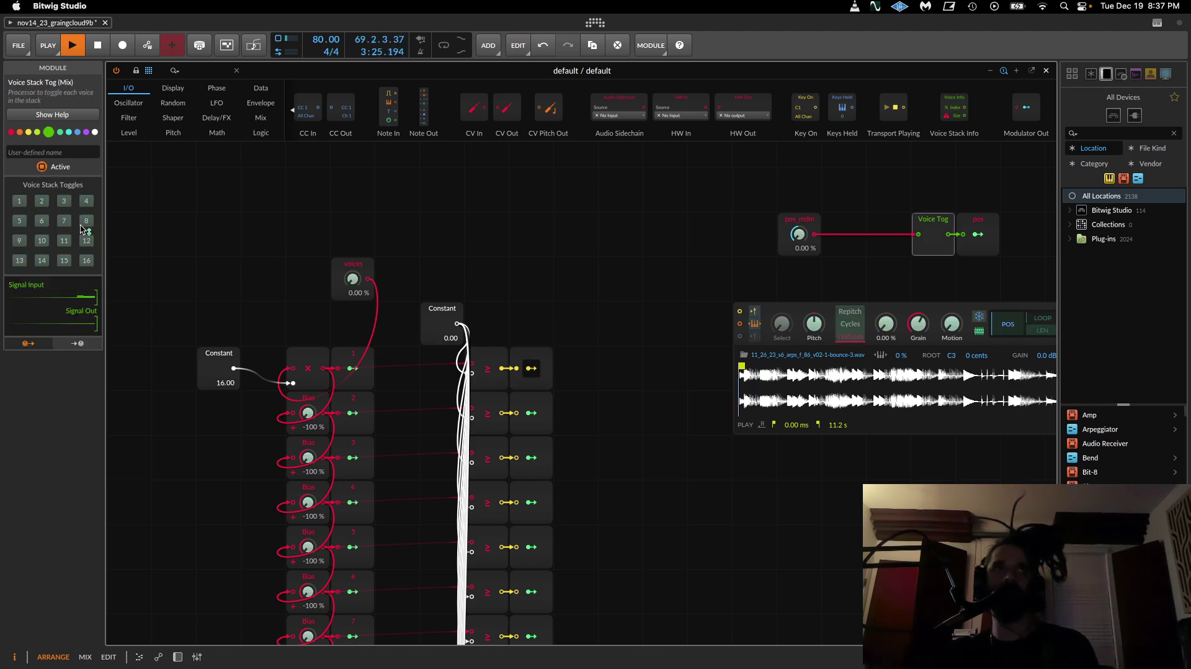
{"action": "left_click_drag", "start_coordinate": [20, 202], "coordinate": [86, 186]}
Step: Map the comparator Modulator Outs of voices 2 to 6 to their matching toggles in Voice Tog
{"action": "left_click", "coordinate": [532, 413]}
{"action": "left_click", "coordinate": [532, 457]}
{"action": "left_click", "coordinate": [531, 546]}
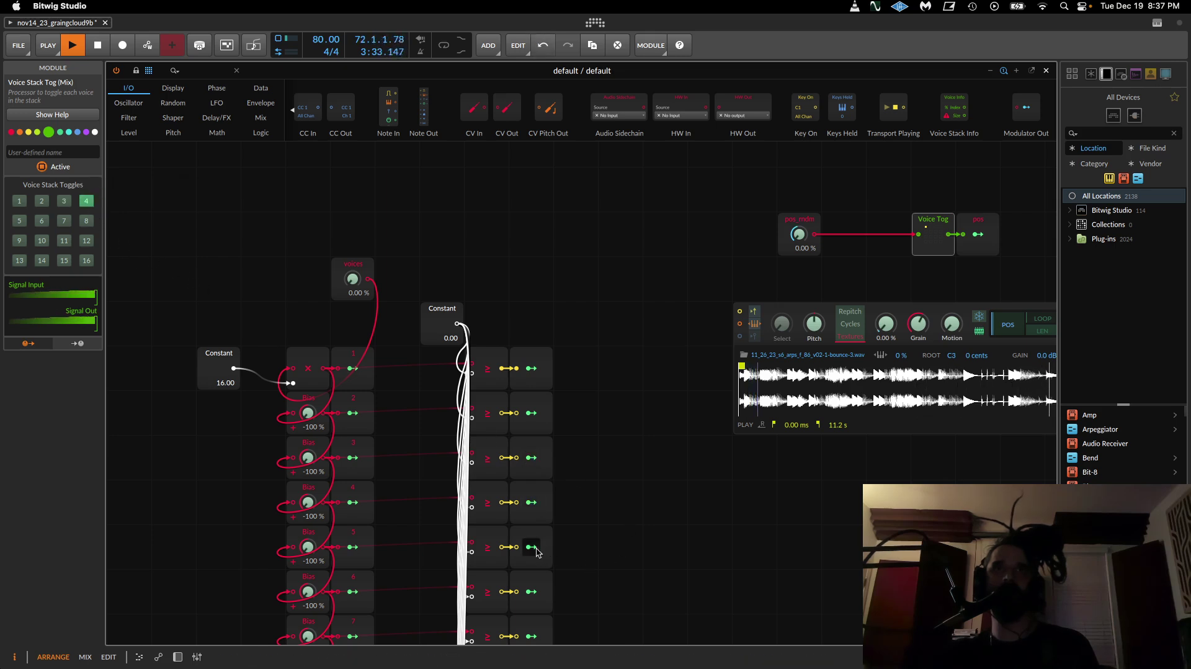
{"action": "left_click_drag", "start_coordinate": [19, 222], "coordinate": [19, 204]}
{"action": "left_click", "coordinate": [531, 591]}
{"action": "scroll", "coordinate": [546, 582], "scroll_direction": "down", "scroll_amount": 3}
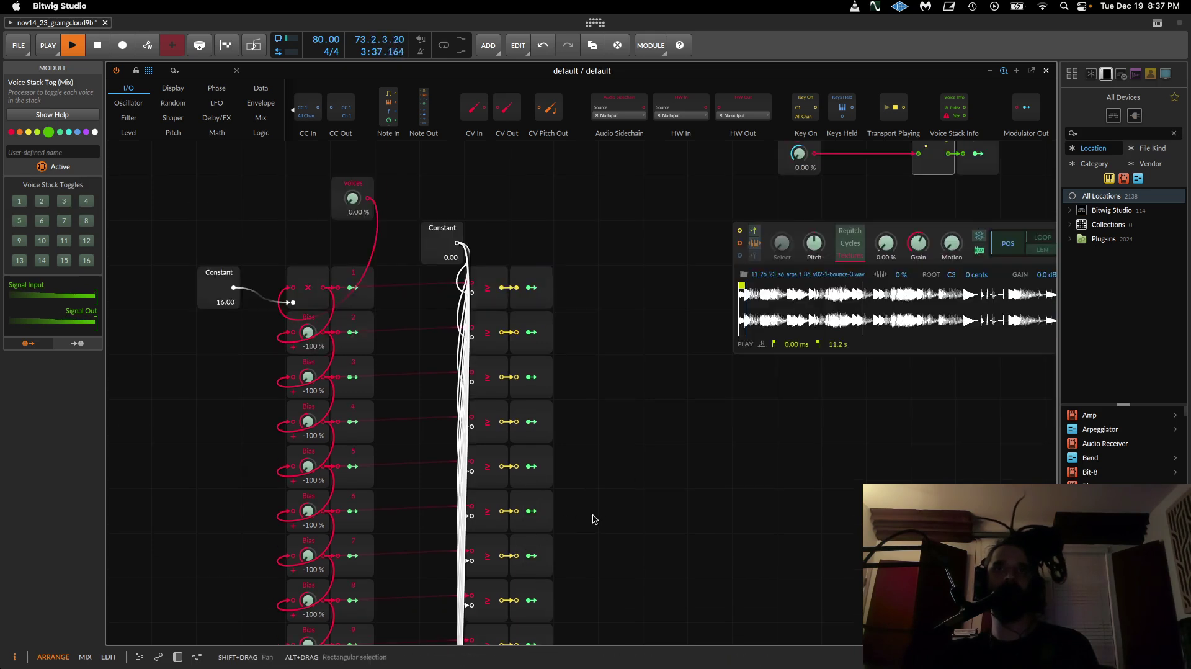
{"action": "left_click_drag", "start_coordinate": [41, 222], "coordinate": [91, 207]}
Step: Map the comparator Modulator Outs of voices 7 to 12 to the toggles with the same numbers in Voice Tog
{"action": "left_click", "coordinate": [531, 554]}
{"action": "left_click", "coordinate": [531, 600]}
{"action": "scroll", "coordinate": [621, 497], "scroll_direction": "down", "scroll_amount": 4}
{"action": "left_click", "coordinate": [531, 532]}
{"action": "left_click_drag", "start_coordinate": [19, 242], "coordinate": [64, 228]}
{"action": "left_click", "coordinate": [531, 577]}
{"action": "left_click", "coordinate": [531, 621]}
{"action": "scroll", "coordinate": [558, 528], "scroll_direction": "down", "scroll_amount": 3}
{"action": "left_click", "coordinate": [531, 573]}
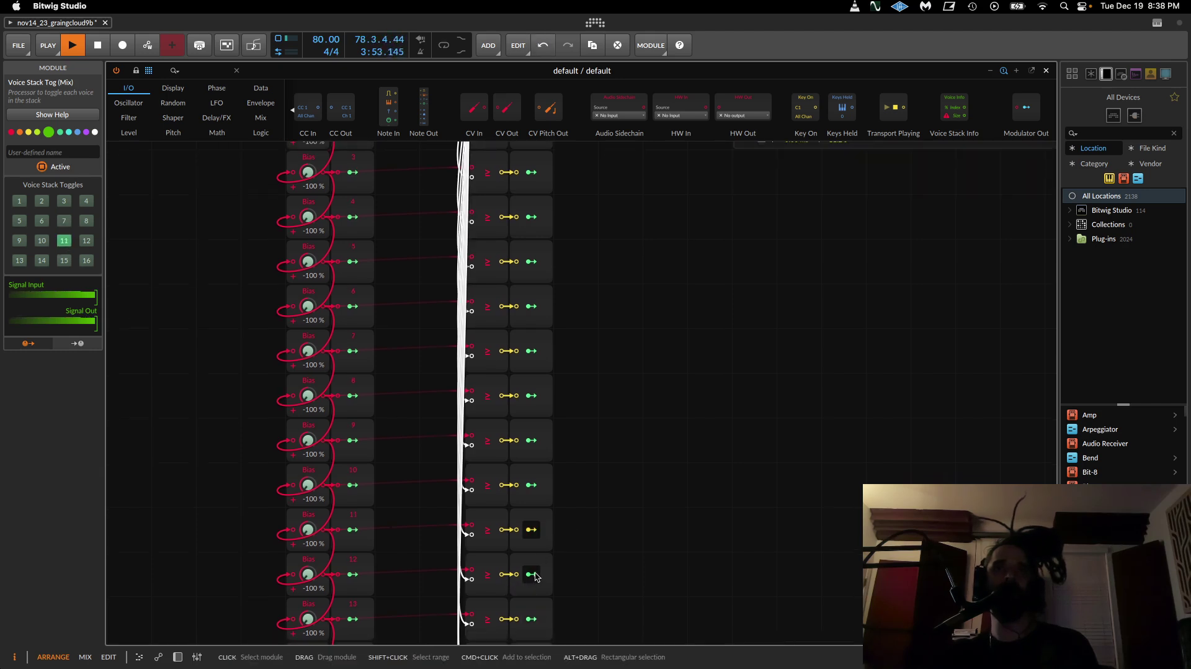
{"action": "left_click_drag", "start_coordinate": [86, 240], "coordinate": [87, 229]}
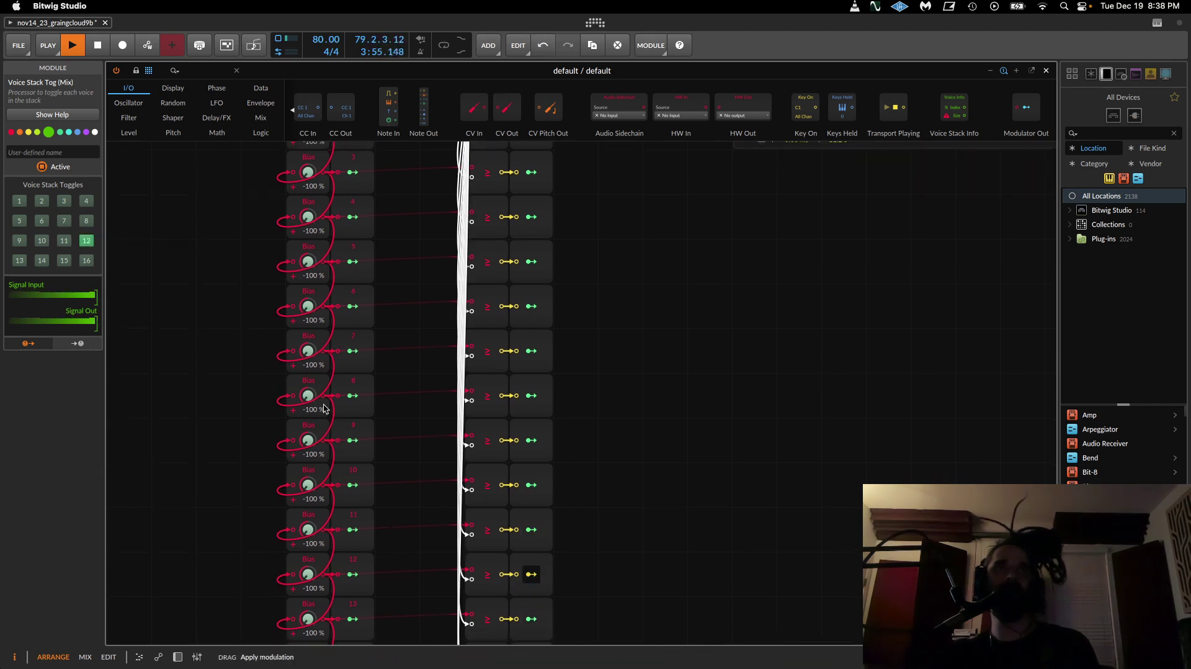
Step: Map the comparator Modulator Outs of voices 13 to 16 to their Voice Tog toggles and leave mapping mode
{"action": "left_click", "coordinate": [531, 618]}
{"action": "left_click_drag", "start_coordinate": [19, 260], "coordinate": [19, 248]}
{"action": "scroll", "coordinate": [322, 462], "scroll_direction": "down", "scroll_amount": 3}
{"action": "scroll", "coordinate": [543, 529], "scroll_direction": "down", "scroll_amount": 3}
{"action": "left_click", "coordinate": [525, 438]}
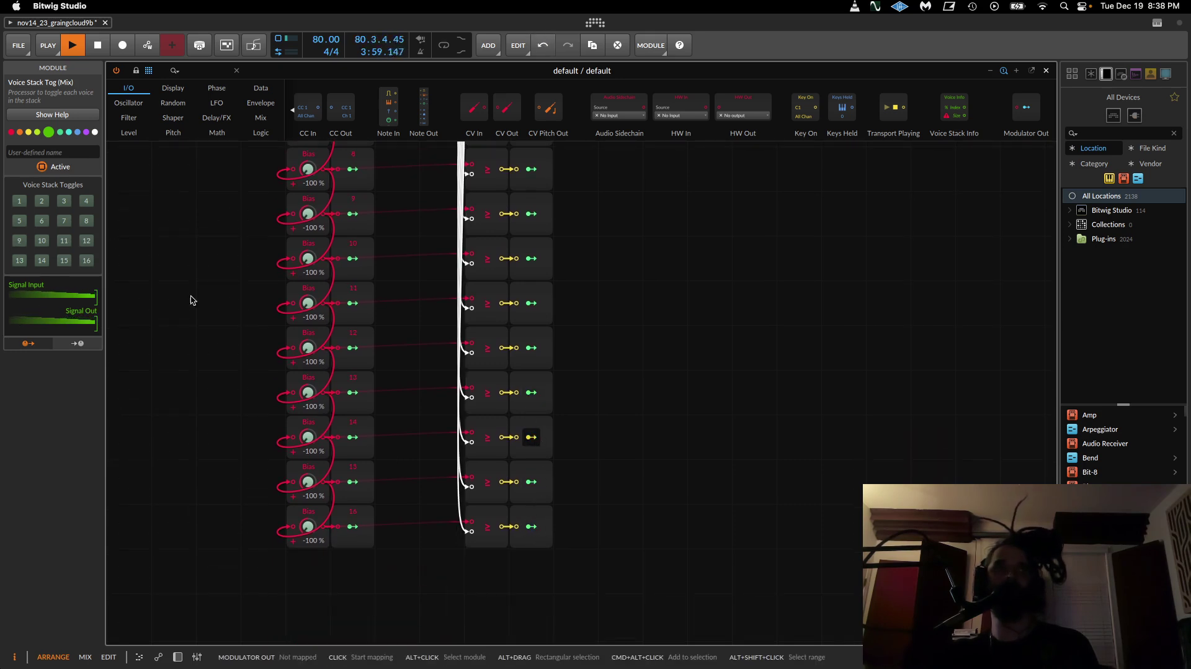
{"action": "left_click_drag", "start_coordinate": [42, 260], "coordinate": [42, 247]}
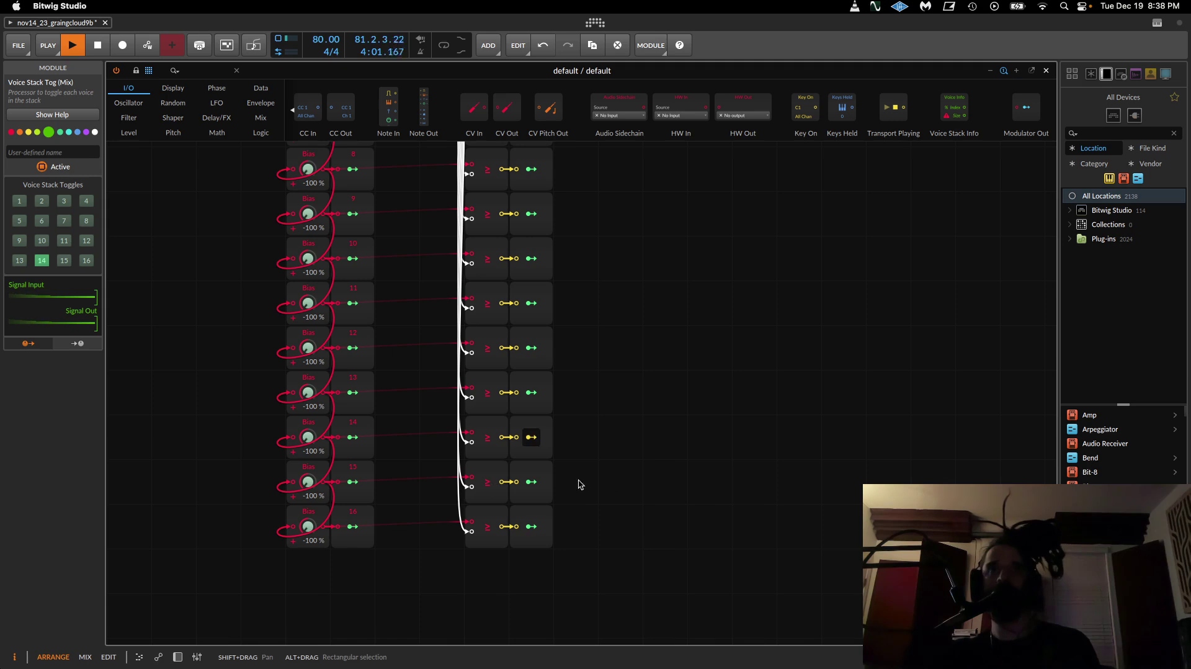
{"action": "left_click", "coordinate": [531, 482]}
{"action": "left_click", "coordinate": [531, 526]}
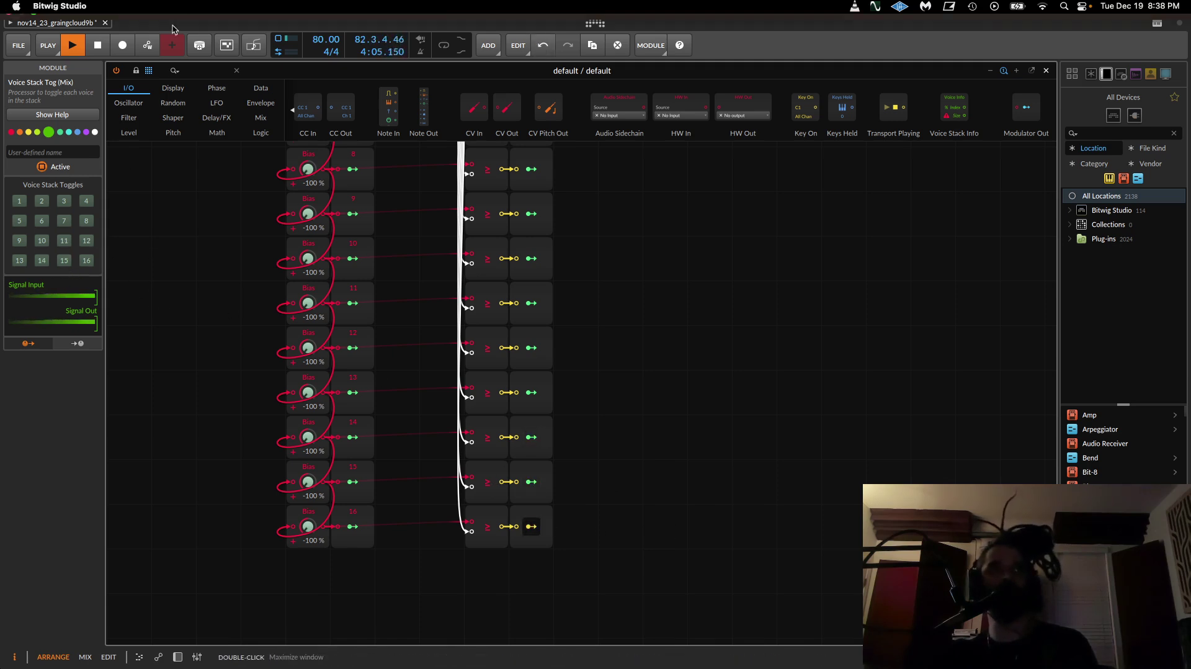
{"action": "left_click_drag", "start_coordinate": [86, 260], "coordinate": [86, 248]}
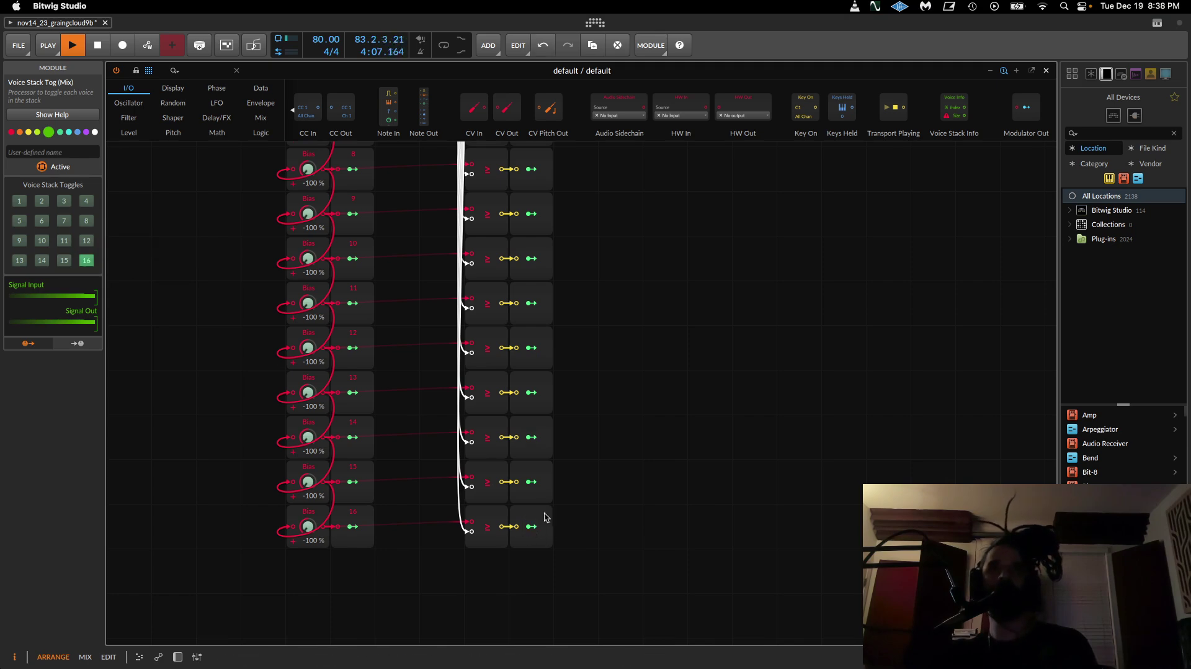
{"action": "left_click", "coordinate": [531, 526]}
Step: Sweep the voices value up to about 98 %, back down to 0 %, and set it to 22.0 %
{"action": "scroll", "coordinate": [532, 527], "scroll_direction": "up", "scroll_amount": 5}
{"action": "scroll", "coordinate": [574, 575], "scroll_direction": "up", "scroll_amount": 5}
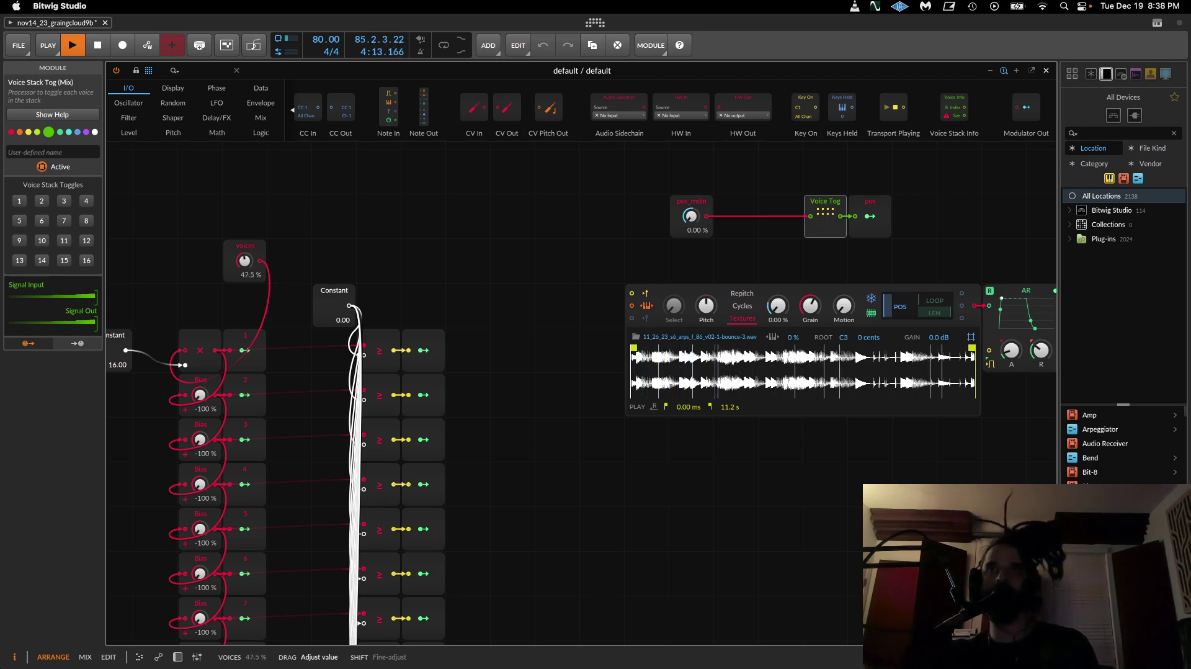
{"action": "mouse_move", "coordinate": [245, 261]}
{"action": "left_mouse_down"}
{"action": "mouse_move", "coordinate": [245, 230]}
{"action": "mouse_move", "coordinate": [245, 248]}
{"action": "left_mouse_up"}
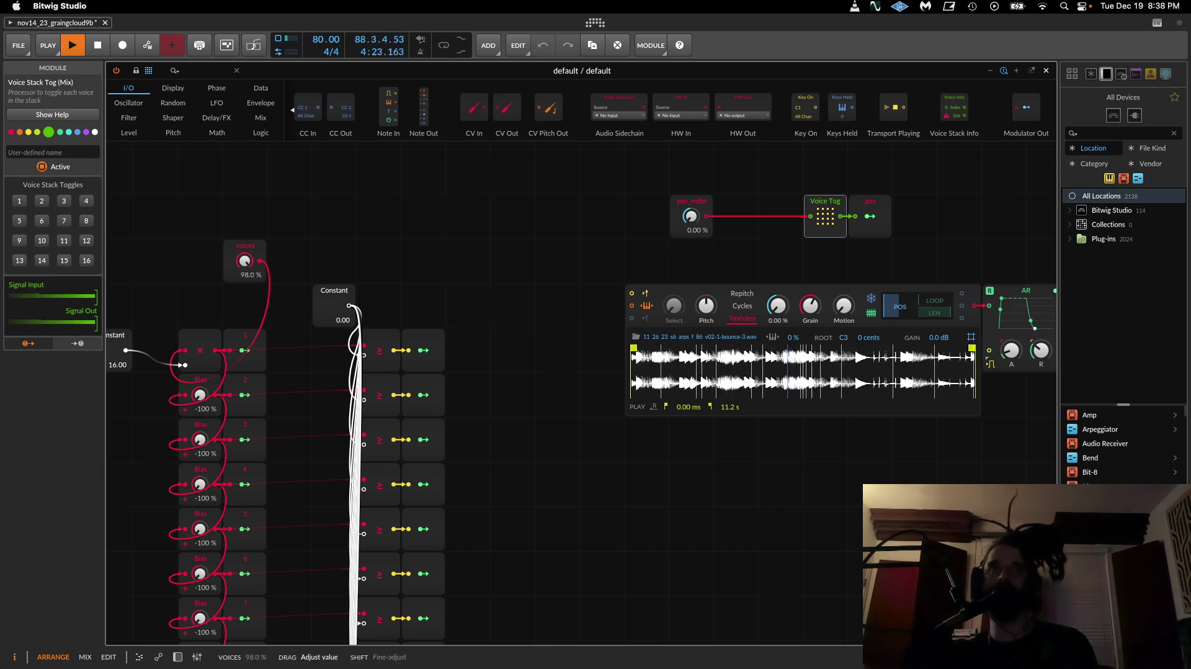
{"action": "left_click_drag", "start_coordinate": [245, 261], "coordinate": [245, 329]}
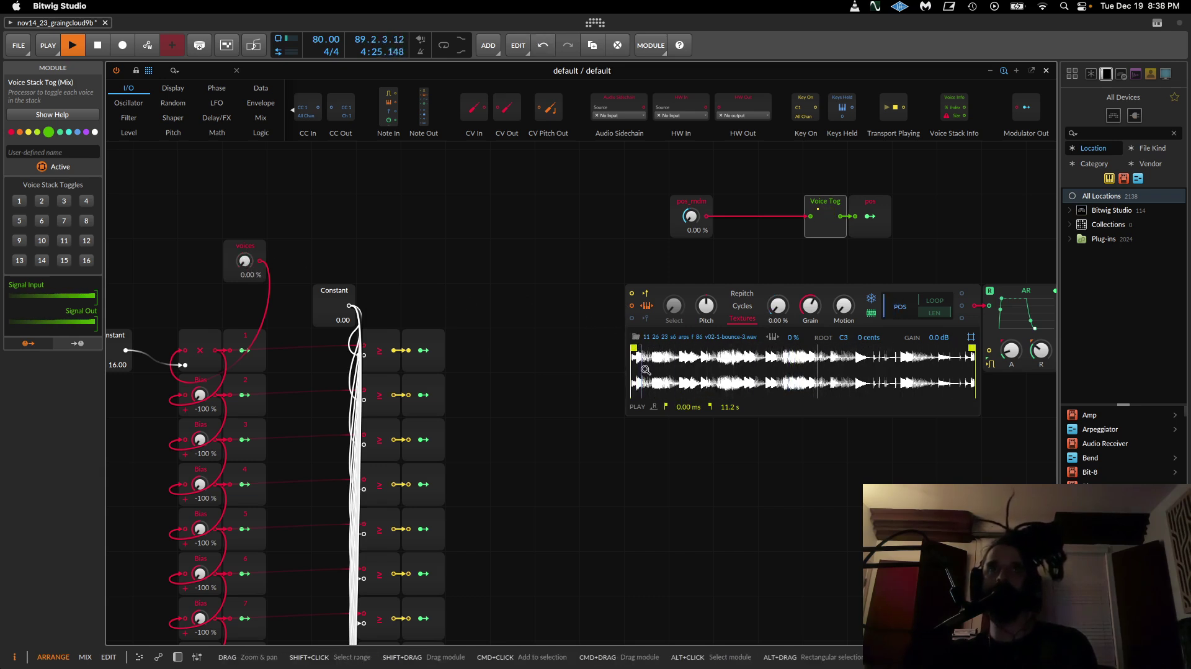
{"action": "left_click_drag", "start_coordinate": [245, 261], "coordinate": [245, 224]}
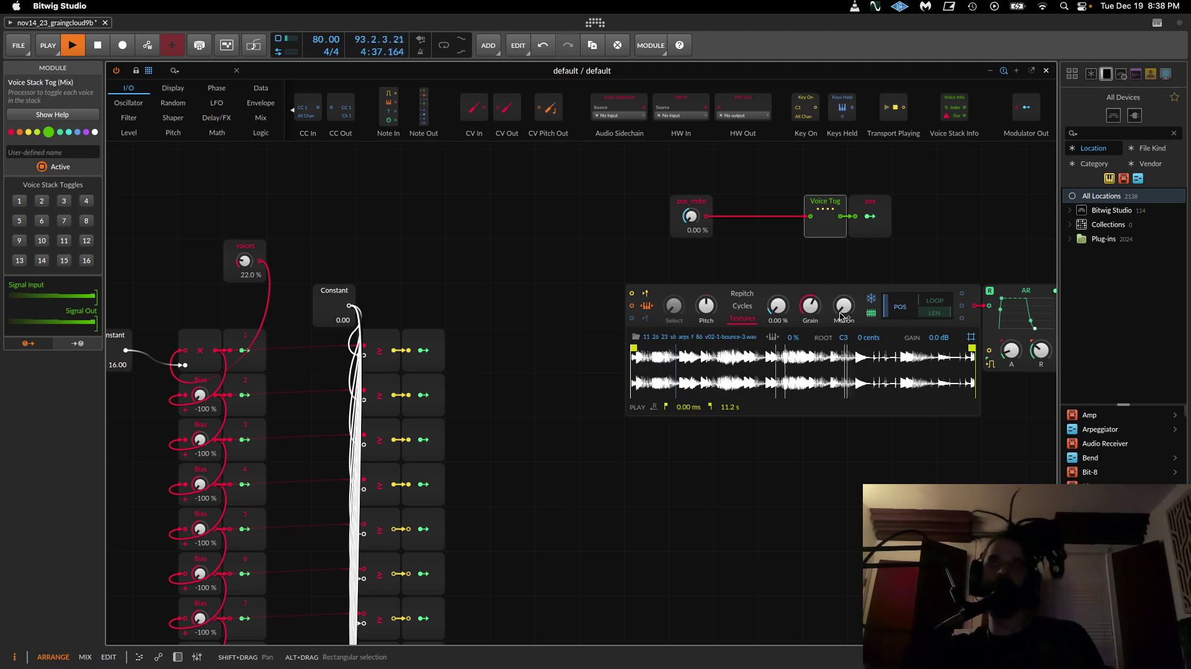
Step: Show the grid alongside its device, move pos_rndm up away from Voice Tog, and delete the Random modulator from the device
{"action": "left_click", "coordinate": [1047, 72]}
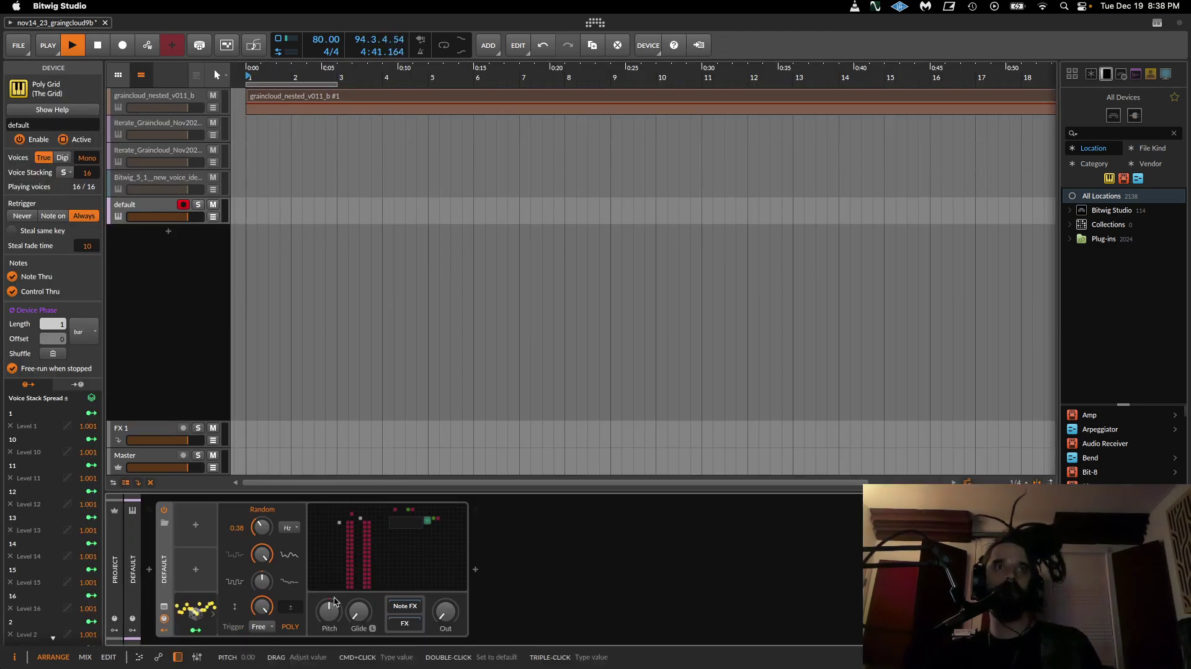
{"action": "left_click", "coordinate": [419, 584]}
{"action": "left_click_drag", "start_coordinate": [412, 320], "coordinate": [755, 465]}
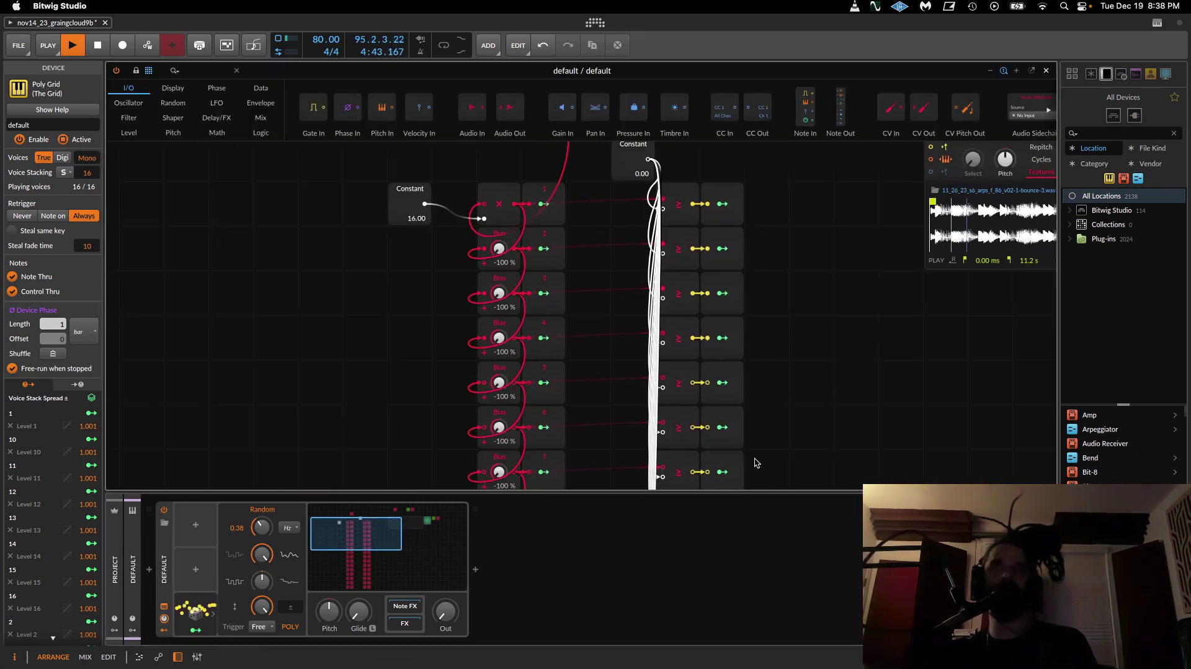
{"action": "left_click_drag", "start_coordinate": [702, 230], "coordinate": [678, 430]}
{"action": "left_click_drag", "start_coordinate": [678, 351], "coordinate": [393, 359]}
{"action": "left_click_drag", "start_coordinate": [578, 350], "coordinate": [448, 430]}
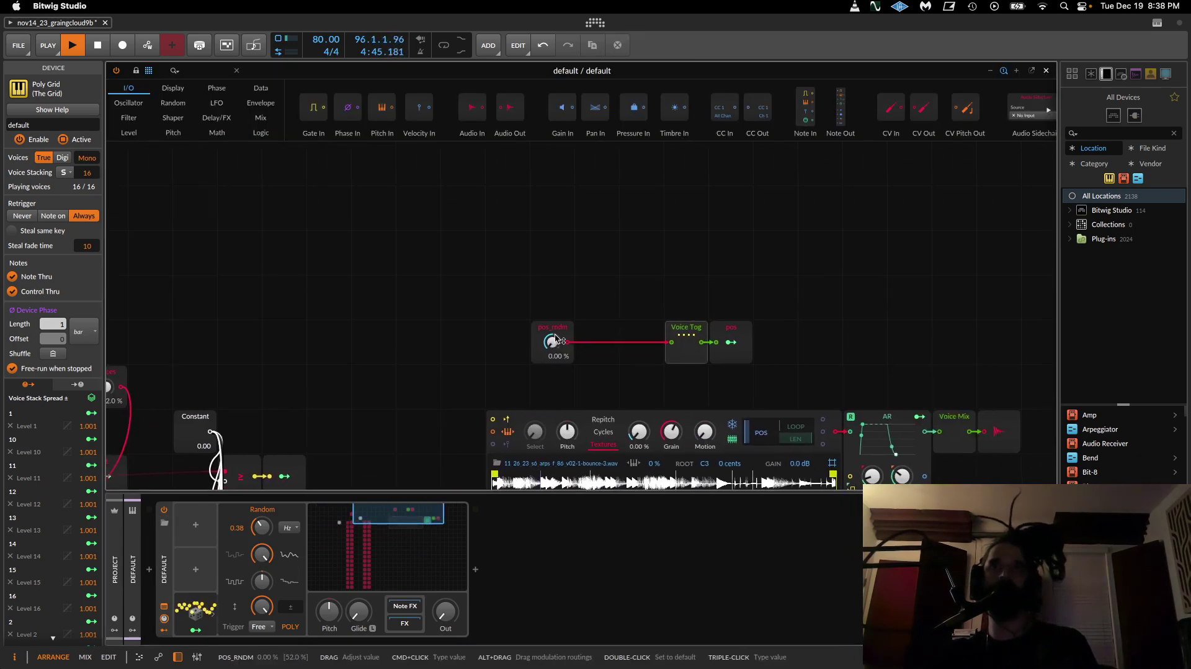
{"action": "left_click_drag", "start_coordinate": [551, 328], "coordinate": [596, 240]}
{"action": "left_click", "coordinate": [194, 607]}
{"action": "key", "text": "Delete"}
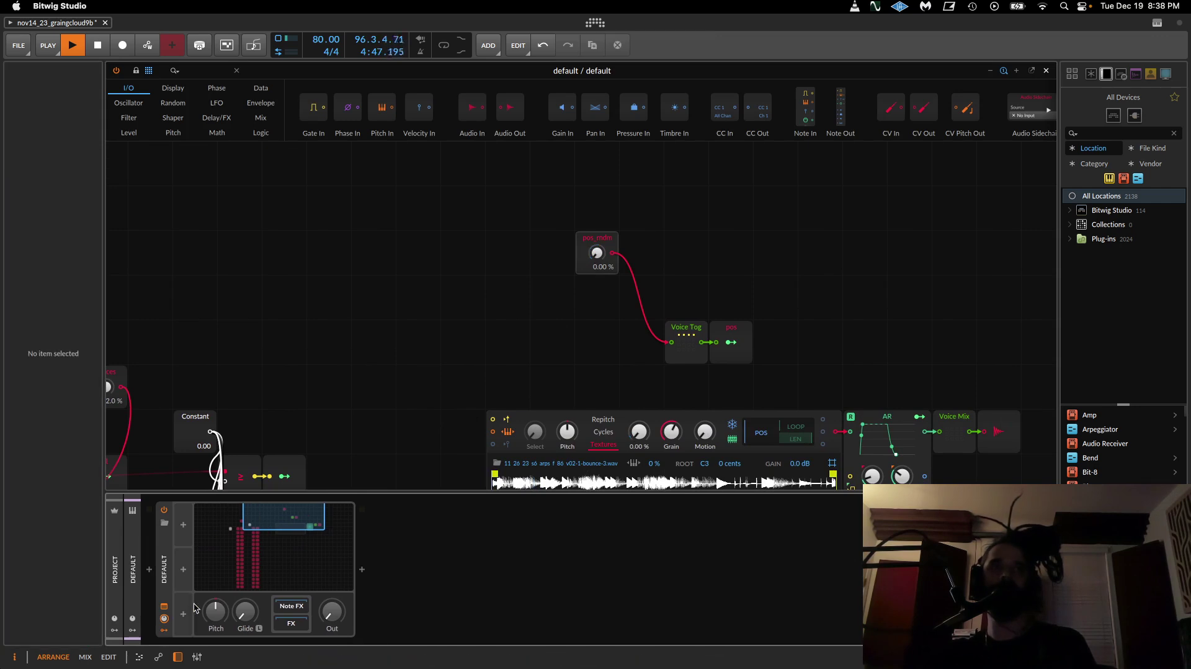
Step: Add a Stack Spread modulator to the Poly Grid device with its spread mode at 0 to +1
{"action": "left_click", "coordinate": [183, 524]}
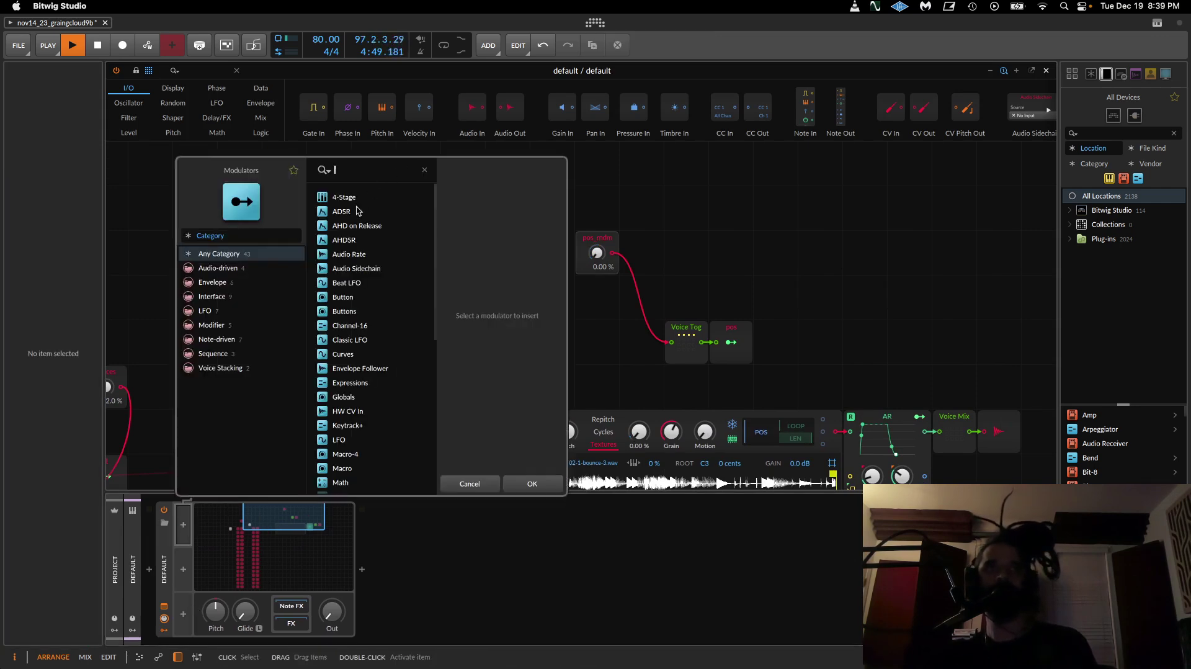
{"action": "scroll", "coordinate": [370, 234], "scroll_direction": "down", "scroll_amount": 10}
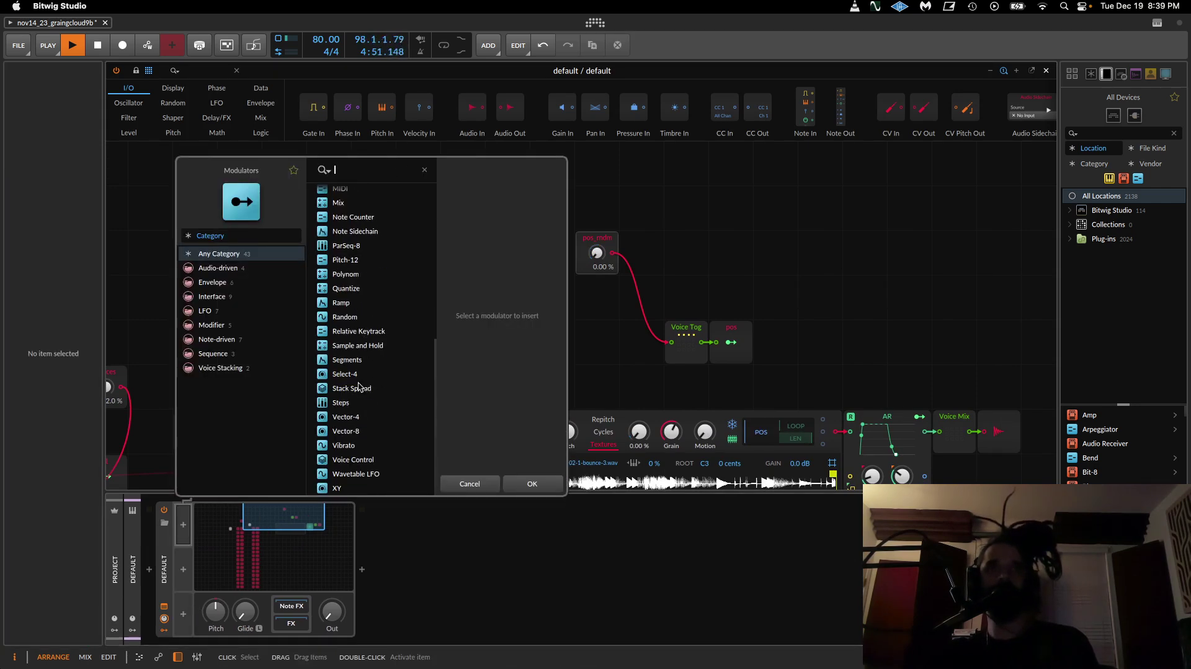
{"action": "left_click", "coordinate": [359, 388]}
{"action": "left_click", "coordinate": [538, 483]}
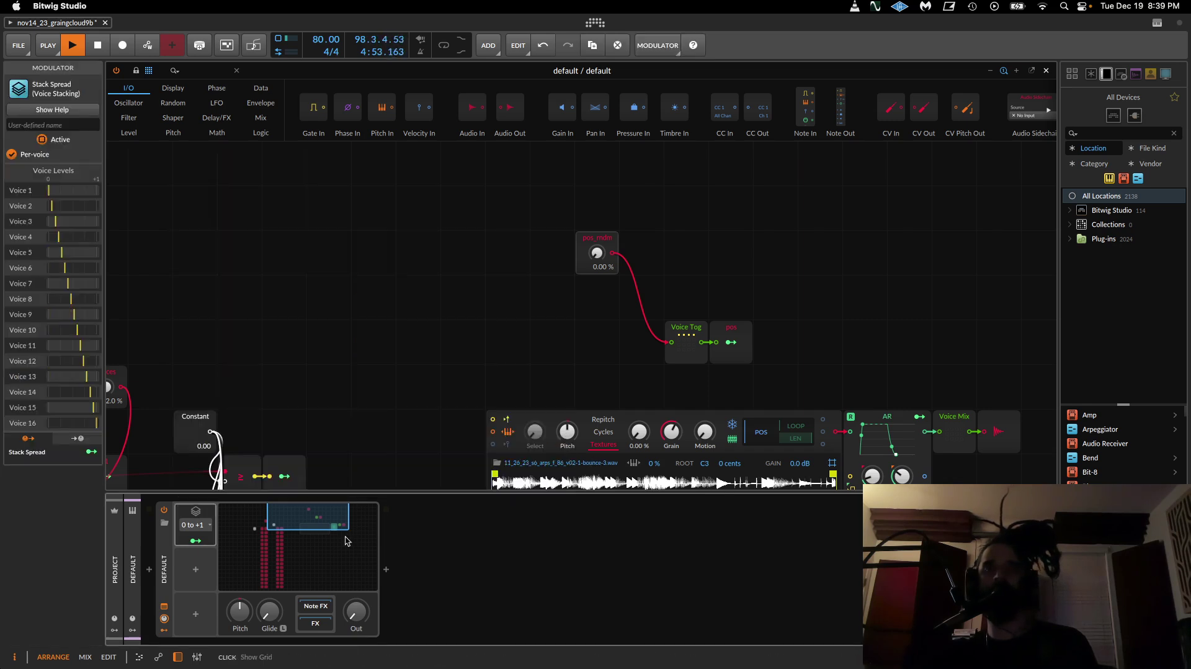
{"action": "left_click", "coordinate": [197, 528]}
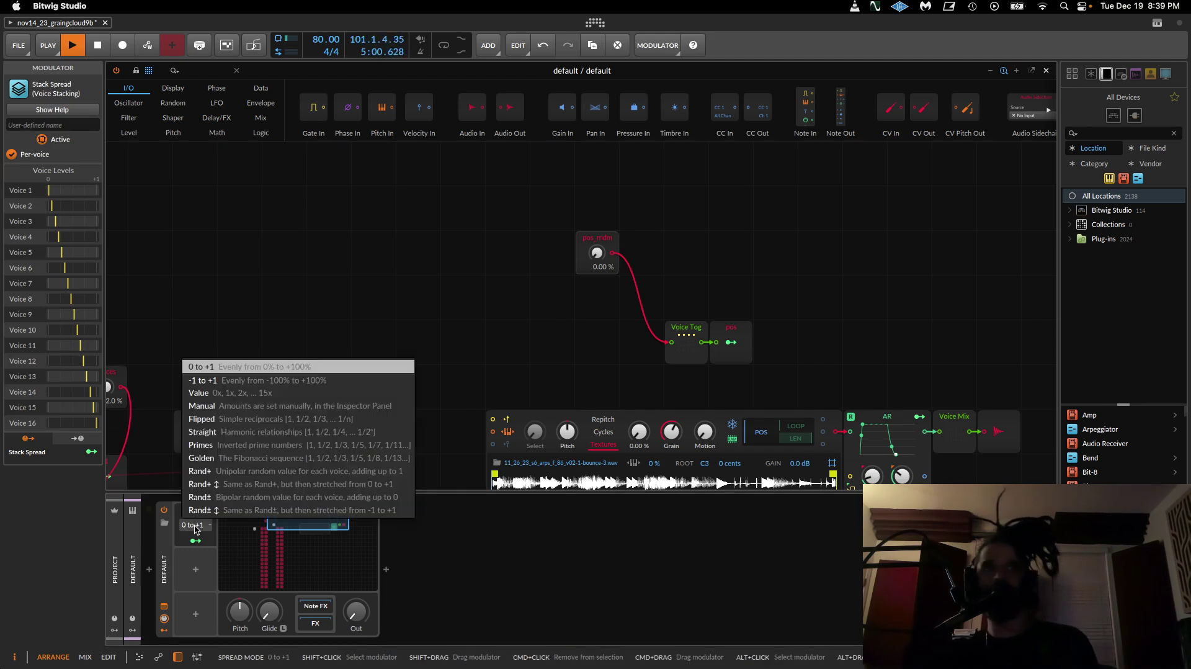
{"action": "left_click", "coordinate": [219, 374]}
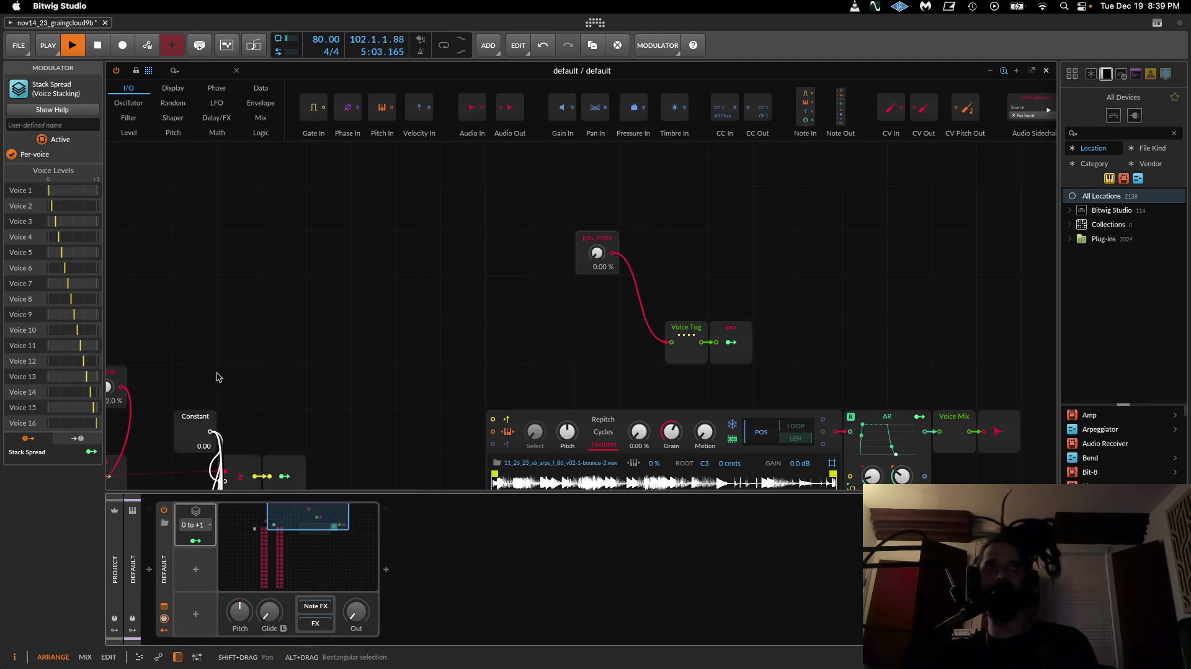
Step: Set the sampler's sample start position to 40.0 %
{"action": "scroll", "coordinate": [577, 289], "scroll_direction": "down", "scroll_amount": 4}
{"action": "scroll", "coordinate": [567, 289], "scroll_direction": "up", "scroll_amount": 4}
{"action": "scroll", "coordinate": [646, 303], "scroll_direction": "down", "scroll_amount": 1}
{"action": "scroll", "coordinate": [629, 300], "scroll_direction": "down", "scroll_amount": 4}
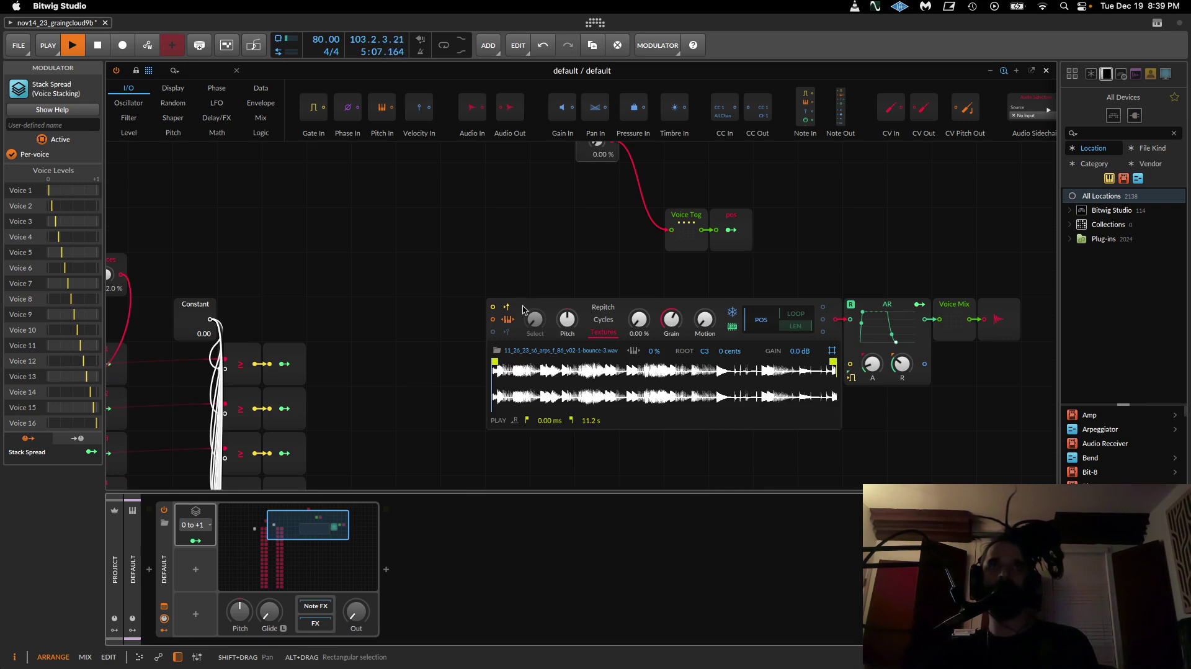
{"action": "scroll", "coordinate": [546, 286], "scroll_direction": "up", "scroll_amount": 2}
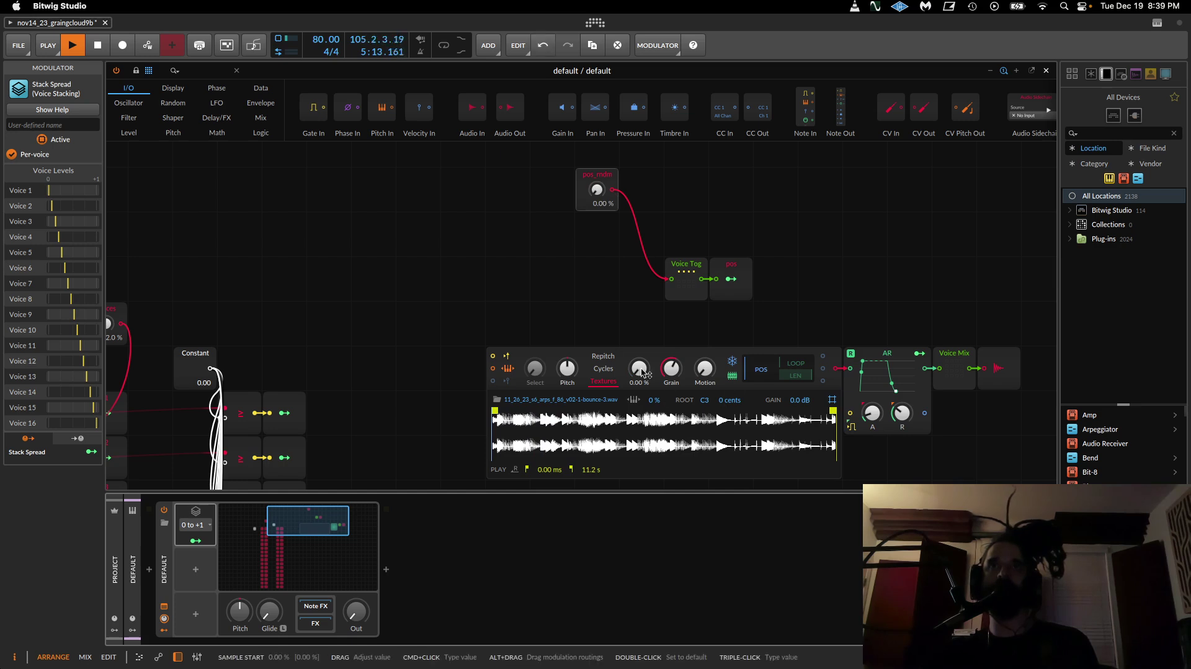
{"action": "left_click_drag", "start_coordinate": [639, 368], "coordinate": [639, 345]}
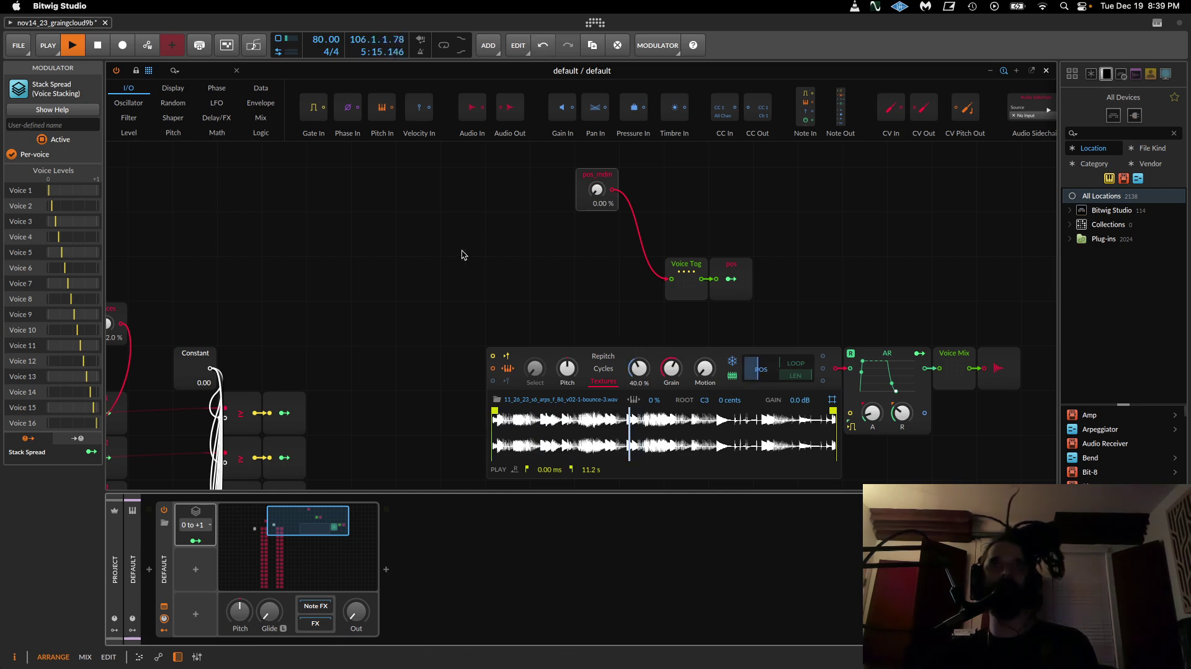
Step: Move pos_rndm farther from Voice Tog and modulate its value with Stack Spread at an amount of 1.000
{"action": "scroll", "coordinate": [463, 255], "scroll_direction": "up", "scroll_amount": 2}
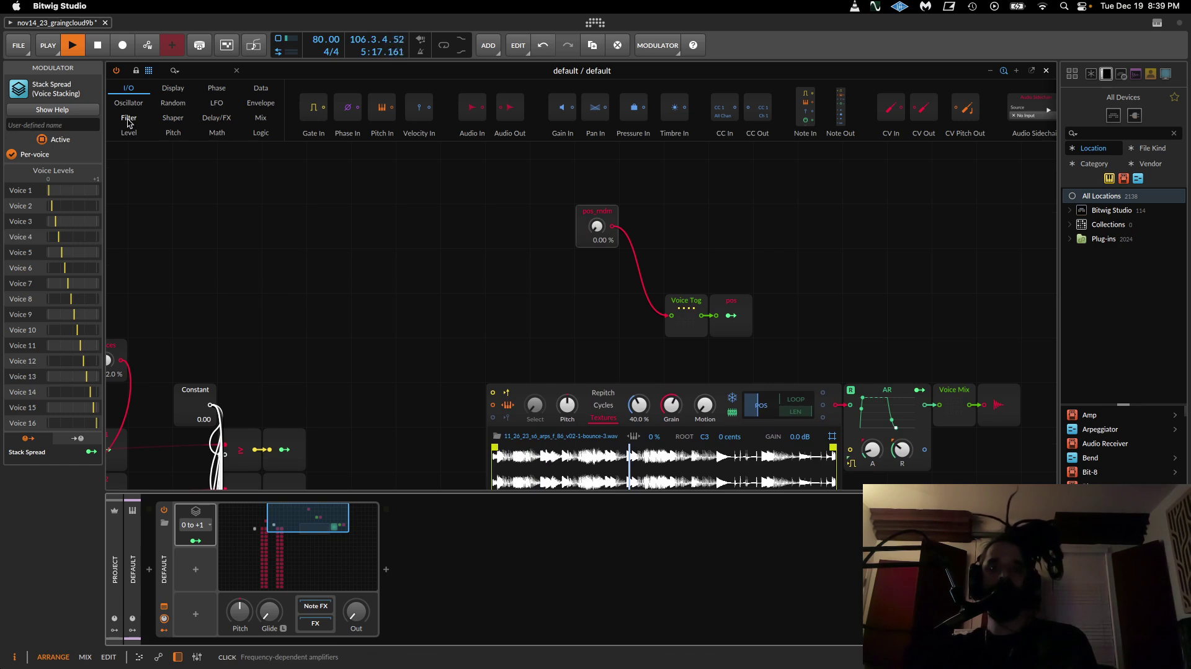
{"action": "left_click_drag", "start_coordinate": [605, 213], "coordinate": [427, 213]}
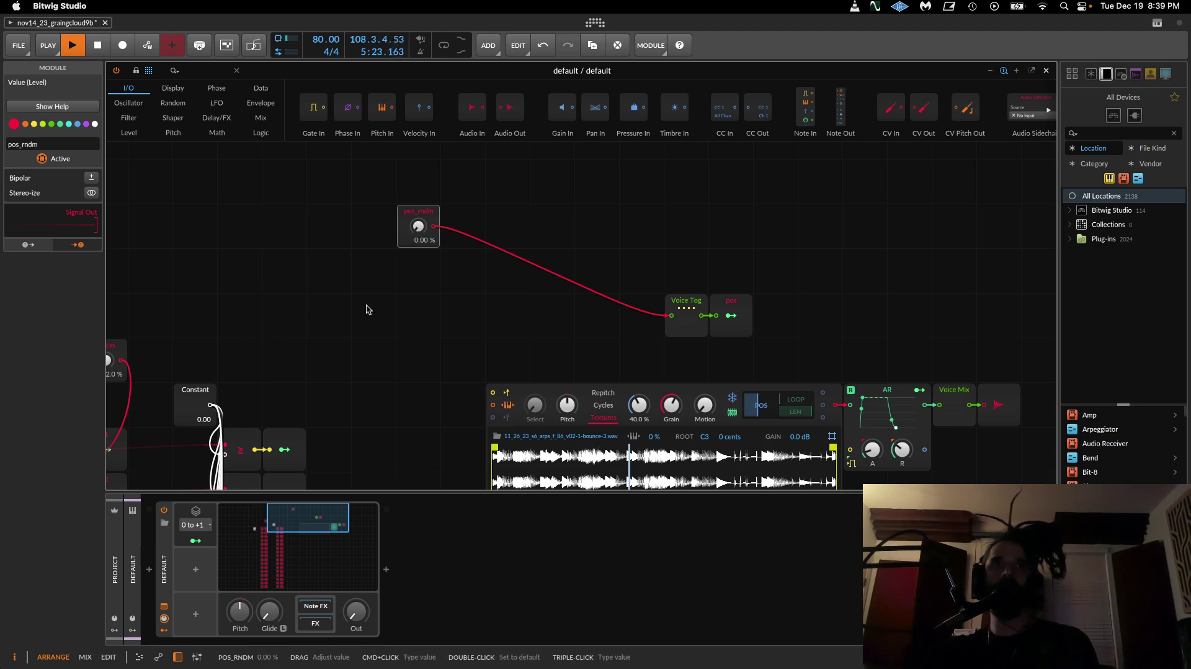
{"action": "left_click_drag", "start_coordinate": [196, 542], "coordinate": [418, 226]}
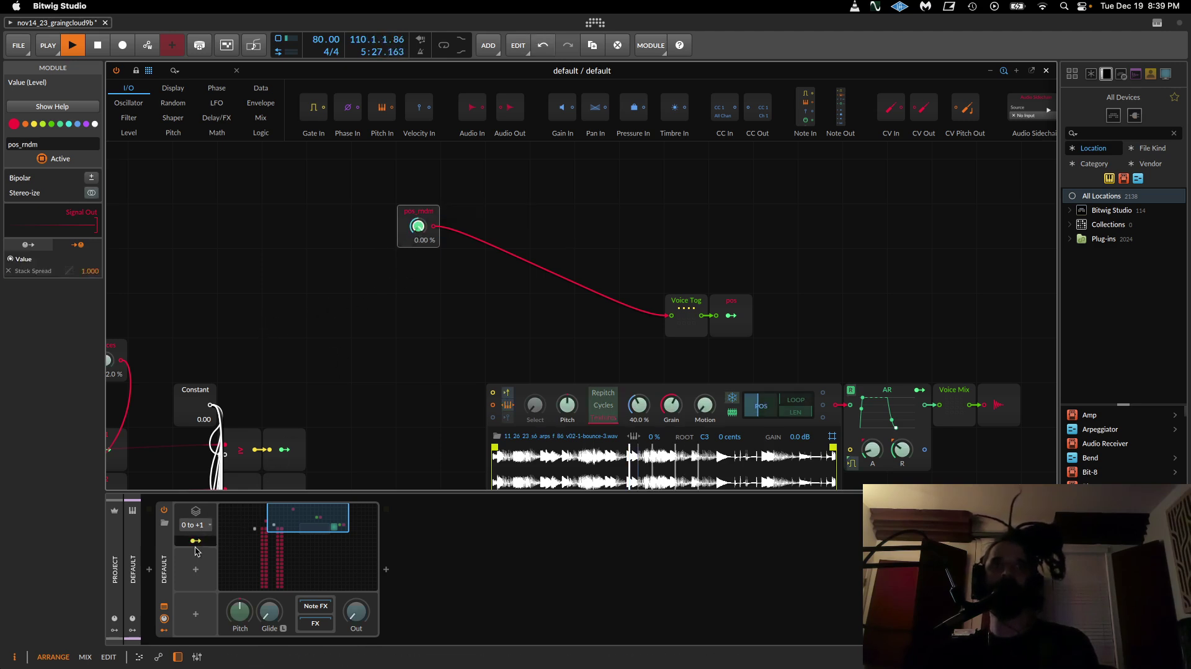
{"action": "scroll", "coordinate": [431, 484], "scroll_direction": "down", "scroll_amount": 2}
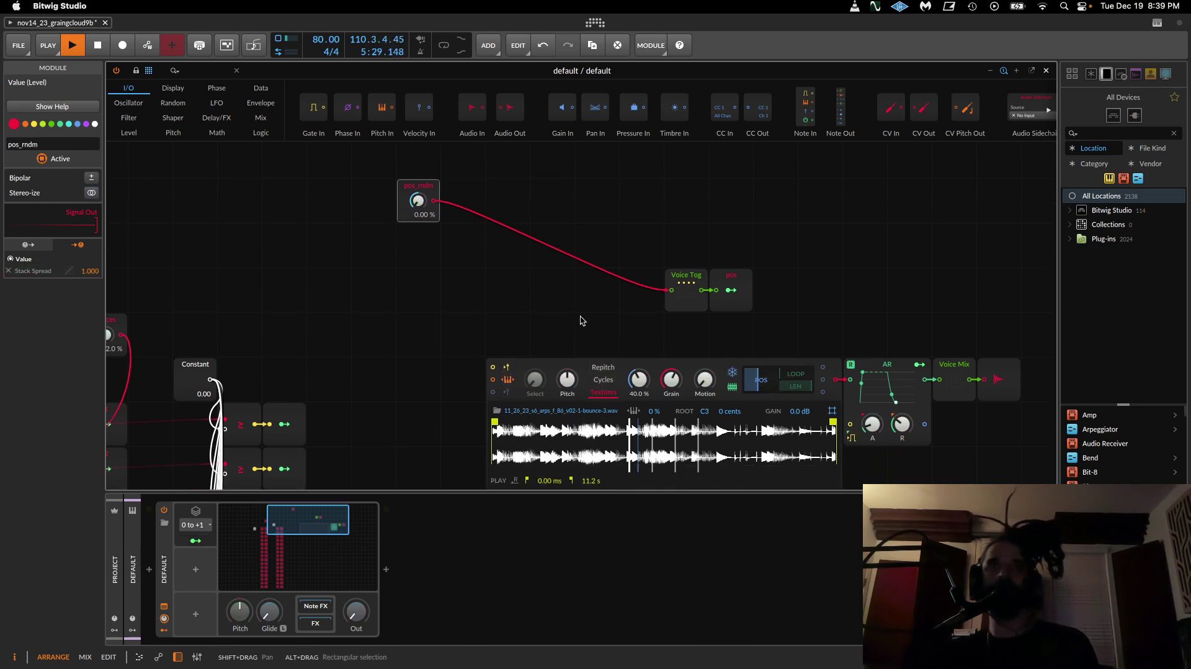
{"action": "scroll", "coordinate": [583, 323], "scroll_direction": "down", "scroll_amount": 3}
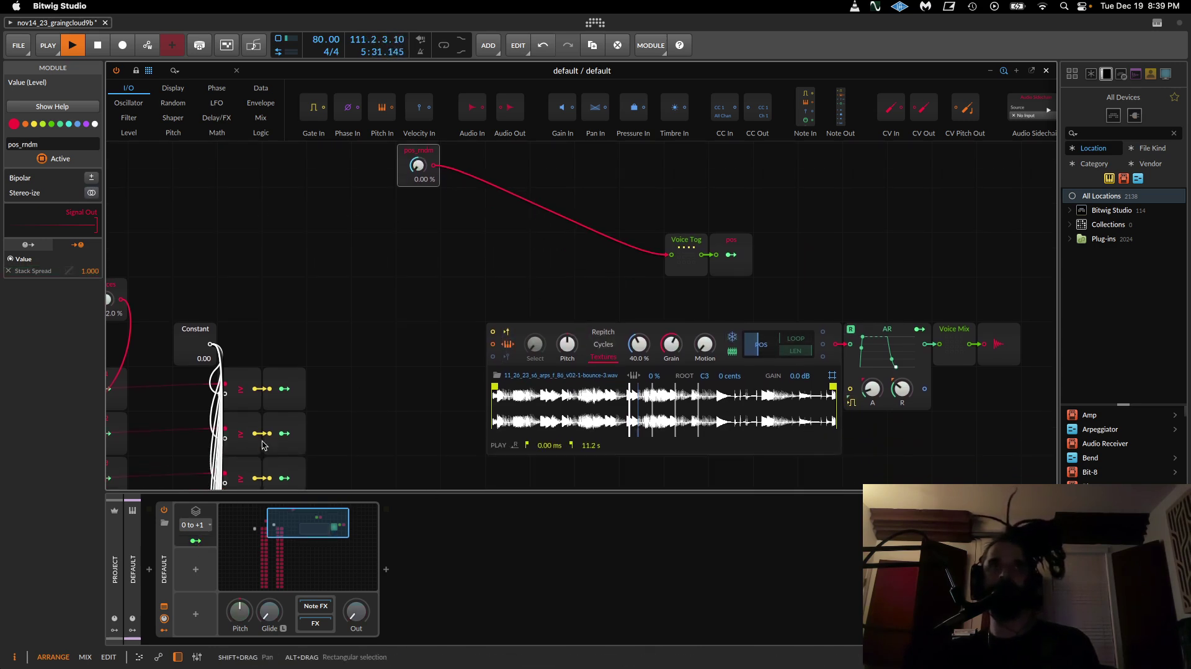
Step: Try the voices value at its lower and upper ends and leave it at 71.0 %
{"action": "scroll", "coordinate": [372, 378], "scroll_direction": "left", "scroll_amount": 5}
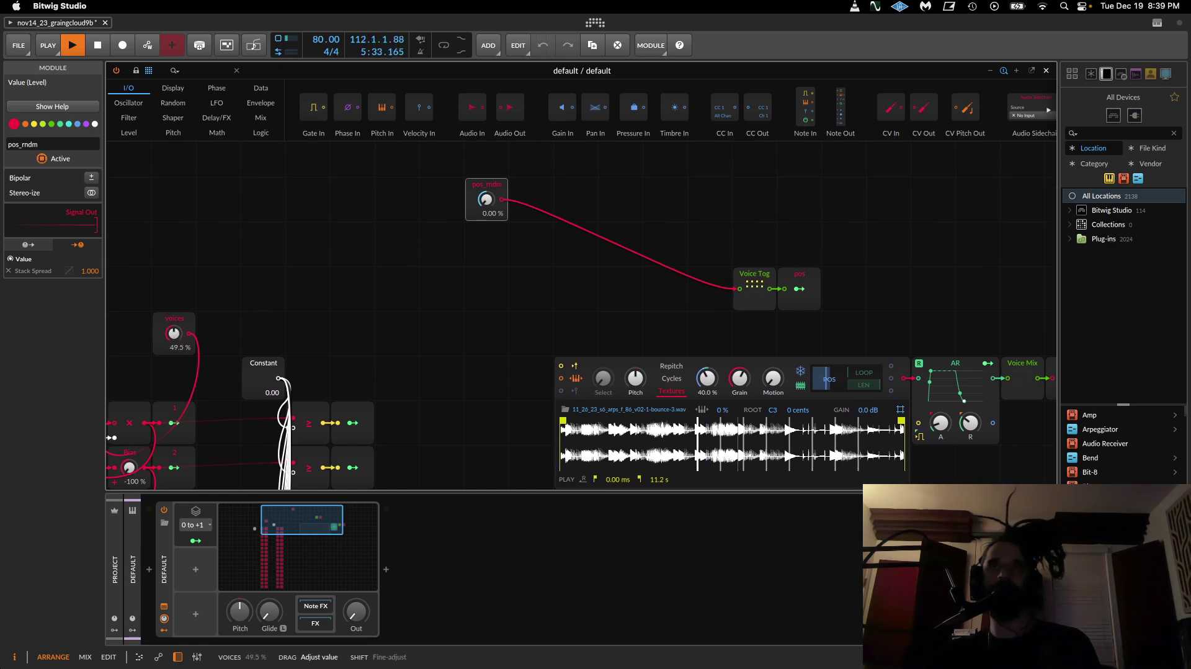
{"action": "mouse_move", "coordinate": [173, 333]}
{"action": "left_mouse_down"}
{"action": "mouse_move", "coordinate": [174, 358]}
{"action": "mouse_move", "coordinate": [174, 331]}
{"action": "left_mouse_up"}
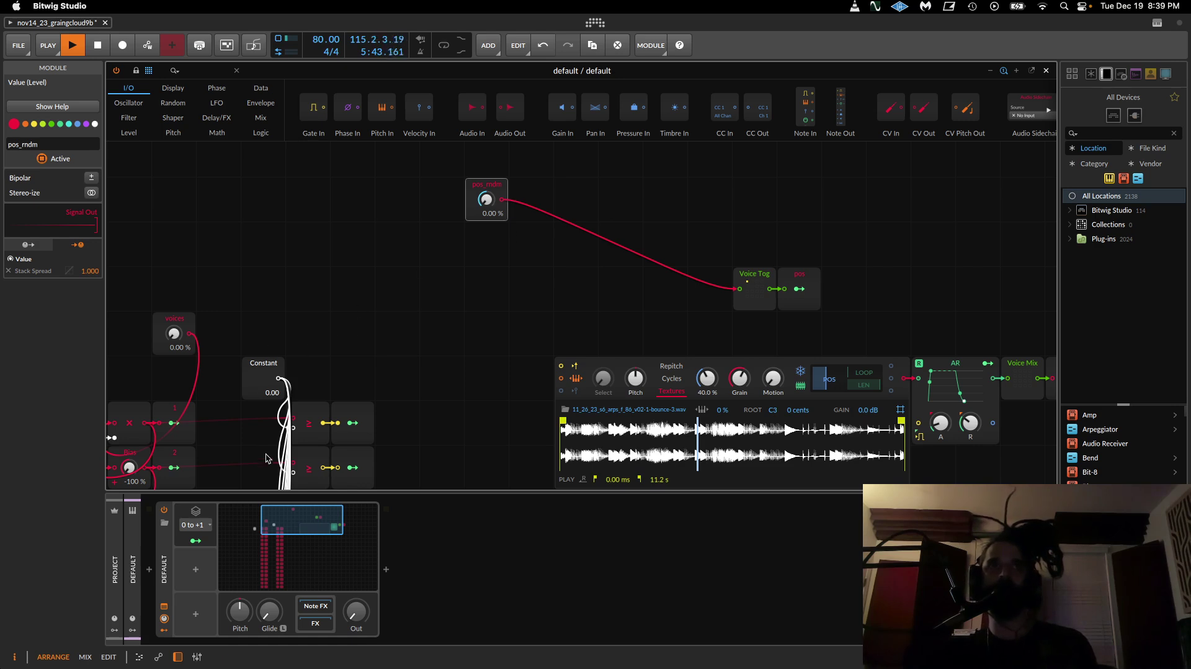
{"action": "left_click_drag", "start_coordinate": [181, 335], "coordinate": [181, 292]}
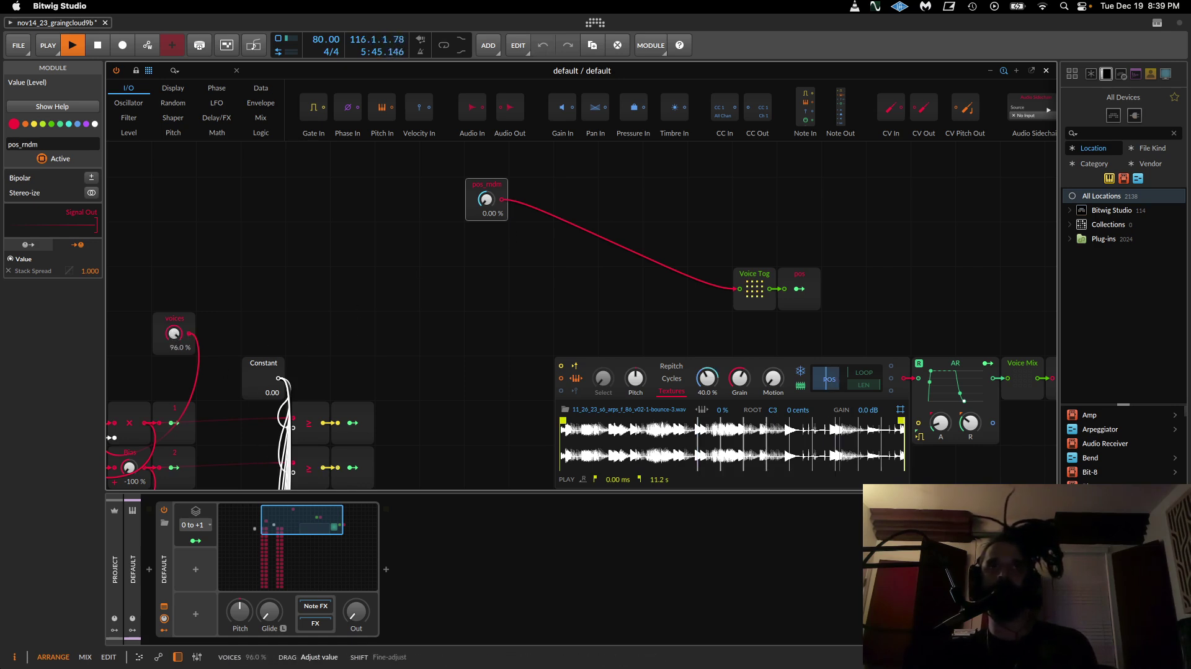
{"action": "left_click_drag", "start_coordinate": [174, 334], "coordinate": [174, 330]}
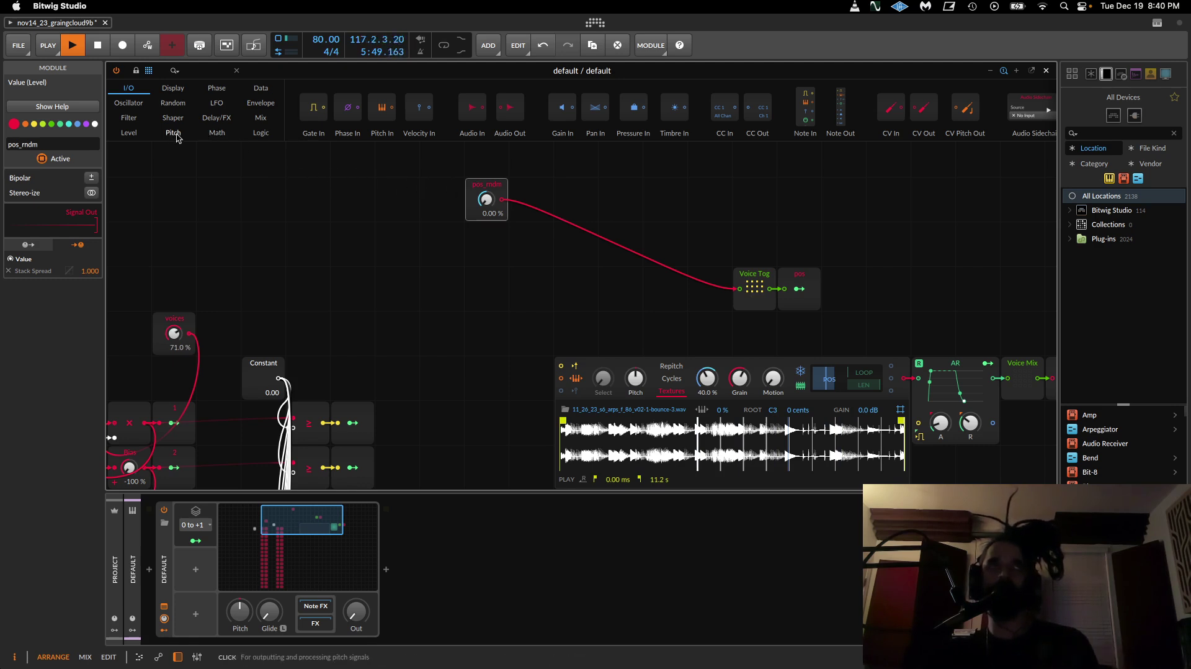
{"action": "left_click", "coordinate": [129, 133]}
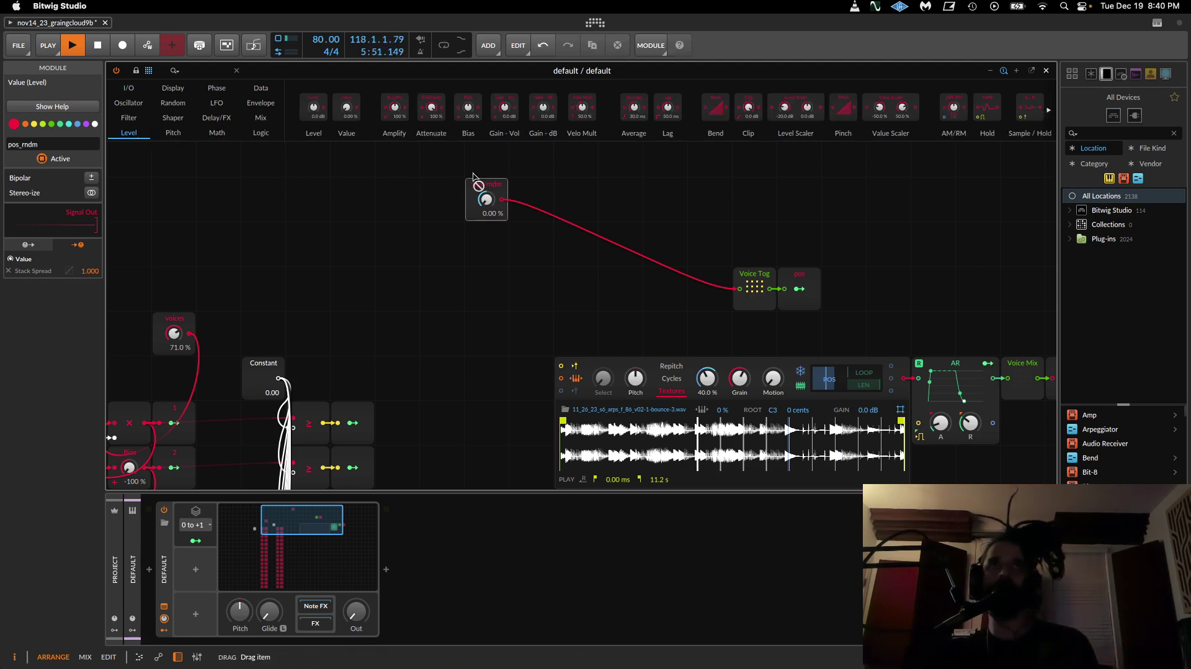
{"action": "left_click_drag", "start_coordinate": [509, 209], "coordinate": [531, 246]}
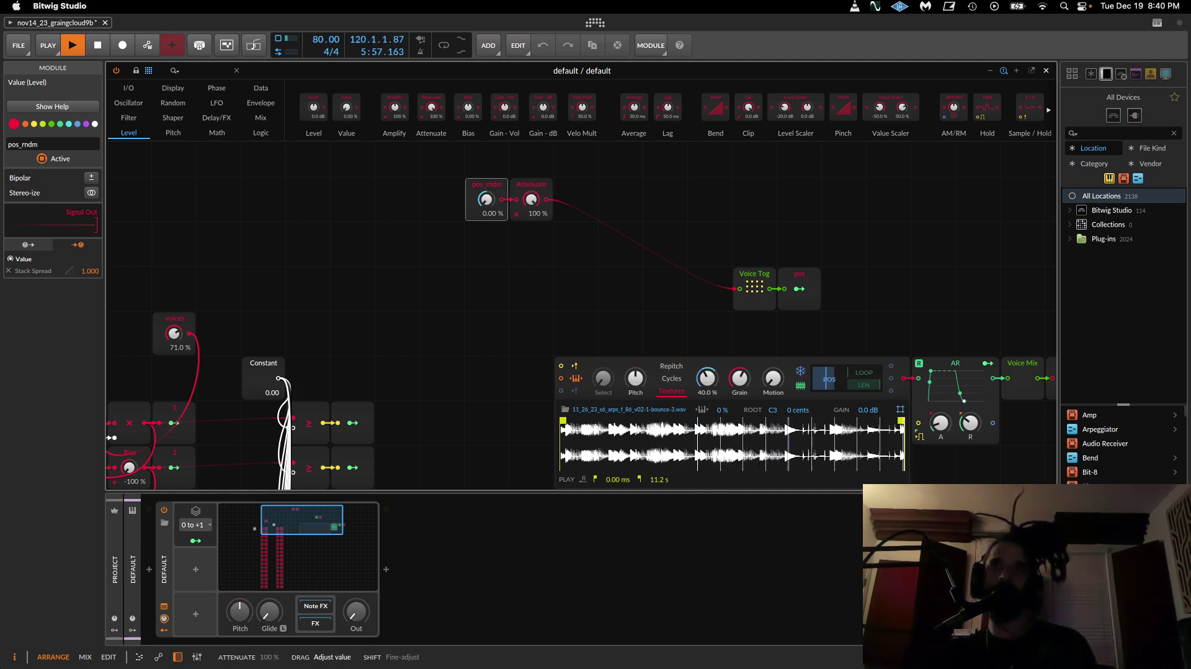
{"action": "left_click", "coordinate": [541, 186]}
{"action": "key", "text": "Delete"}
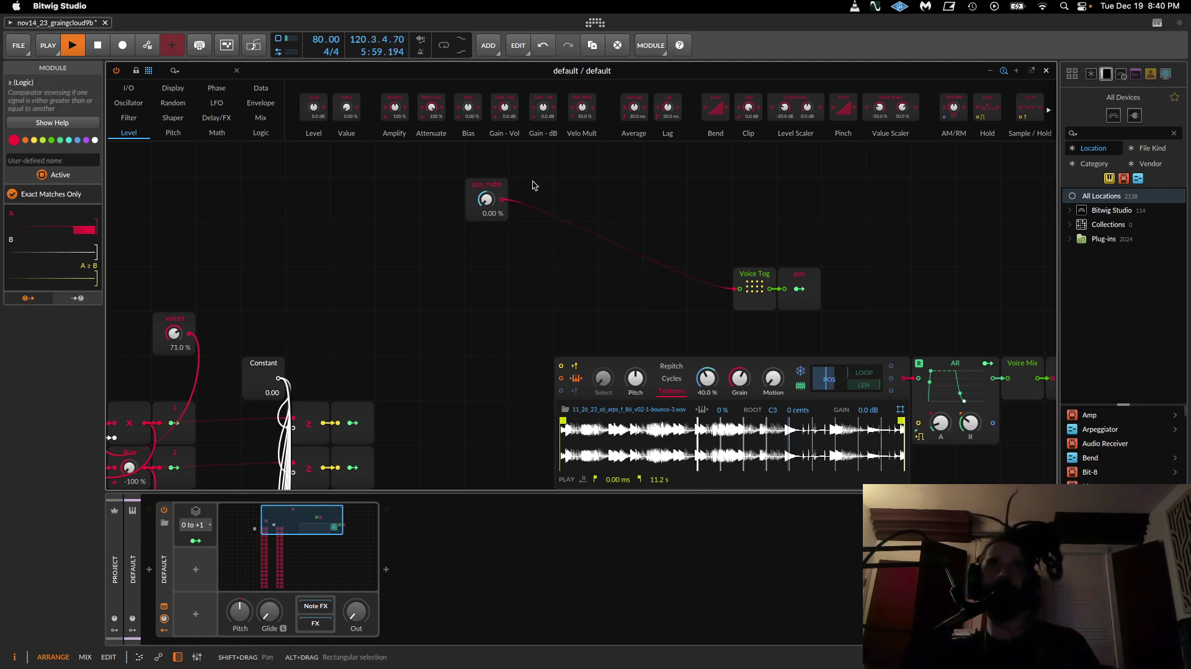
Step: Insert a Multiply module between pos_rndm and Voice Tog, and add a Merge module with 3 in ports below pos_rndm
{"action": "left_click", "coordinate": [216, 132]}
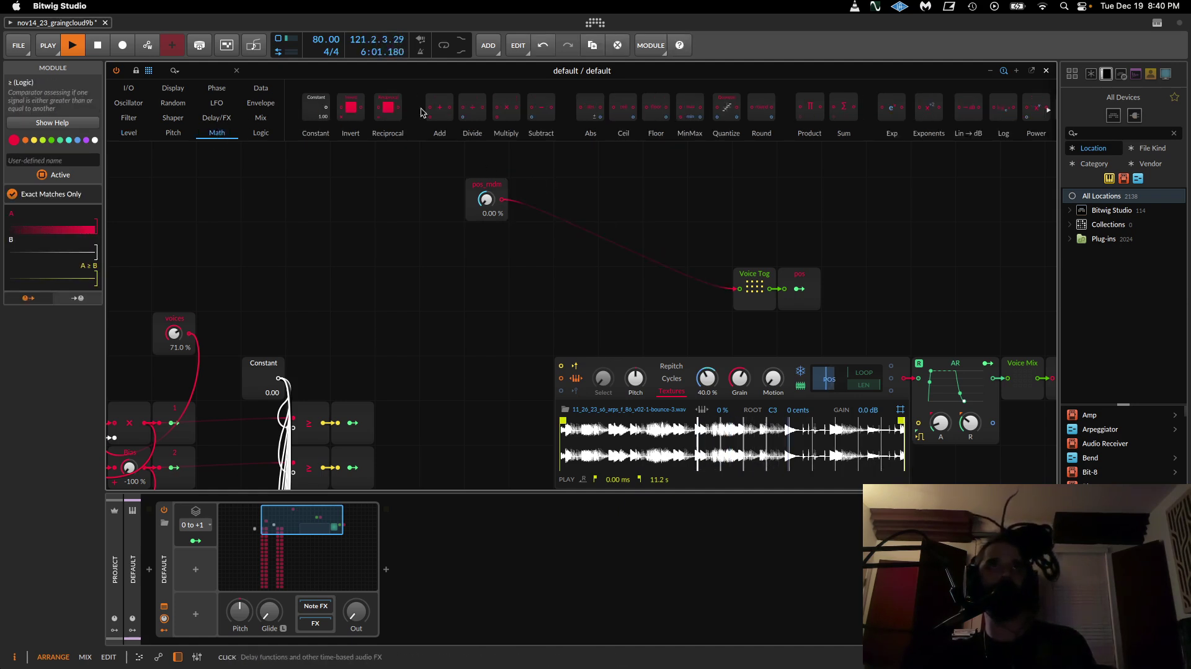
{"action": "left_click_drag", "start_coordinate": [497, 103], "coordinate": [584, 232]}
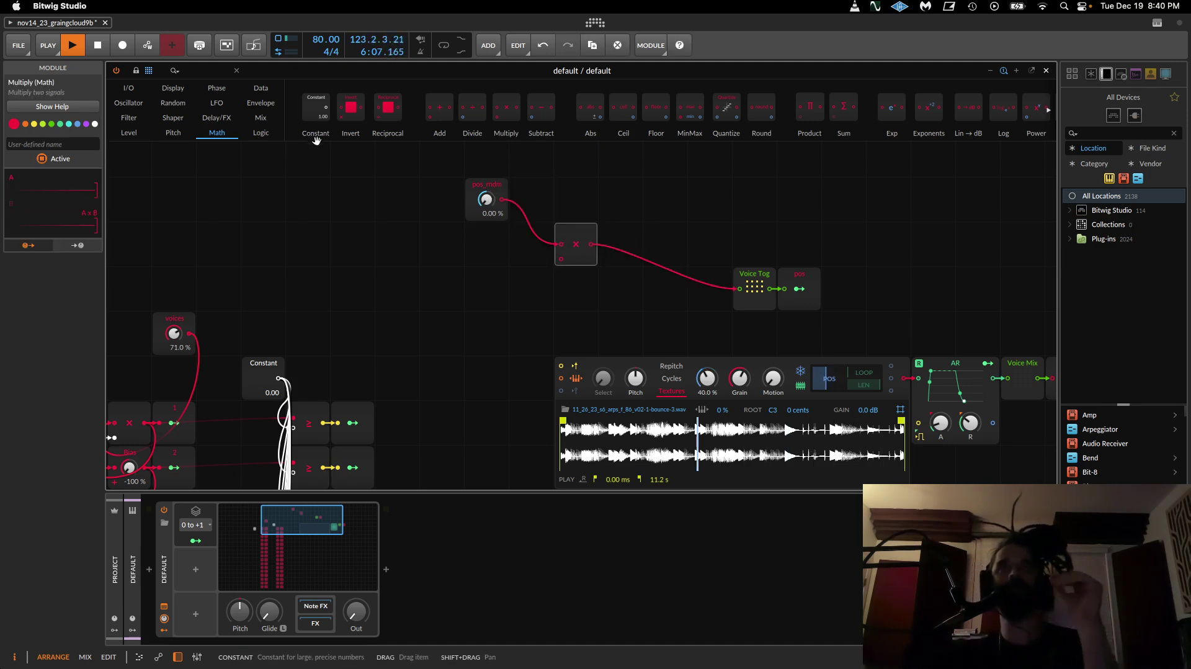
{"action": "left_click", "coordinate": [261, 117]}
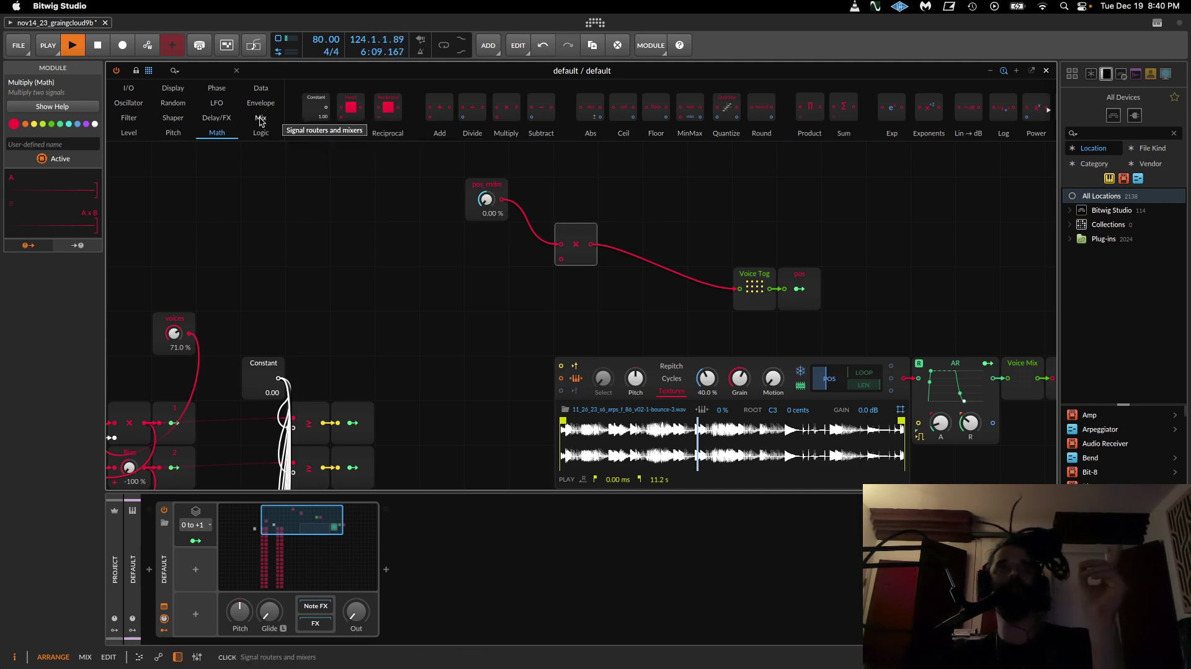
{"action": "left_click_drag", "start_coordinate": [727, 112], "coordinate": [425, 280]}
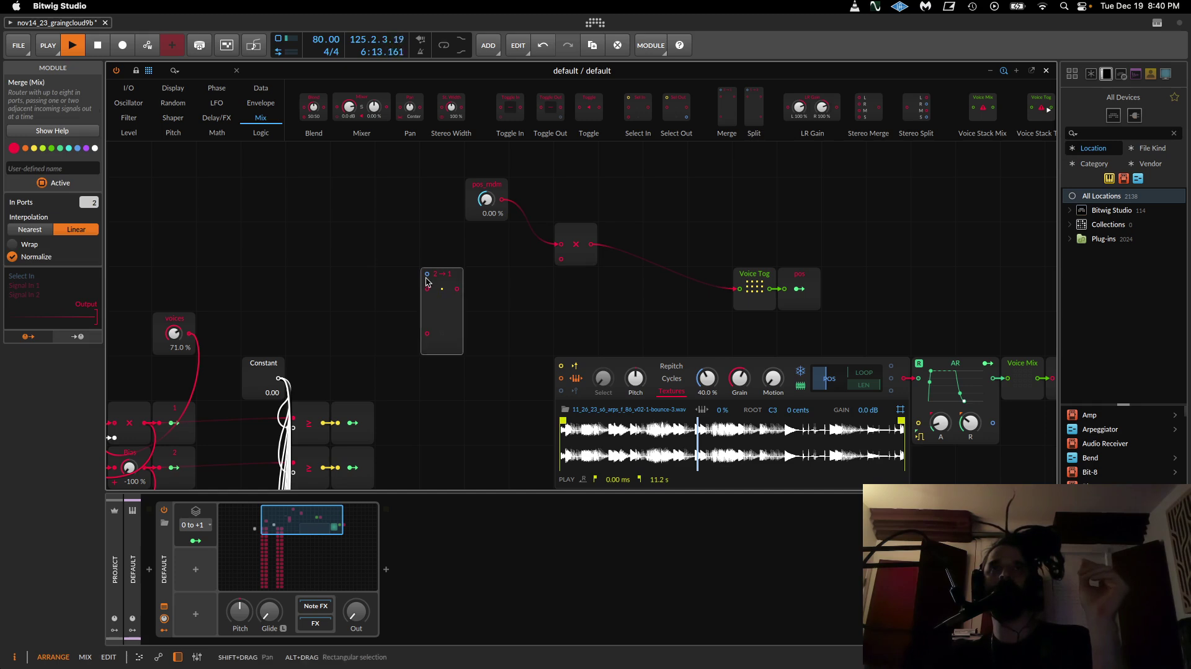
{"action": "left_click_drag", "start_coordinate": [95, 201], "coordinate": [94, 193]}
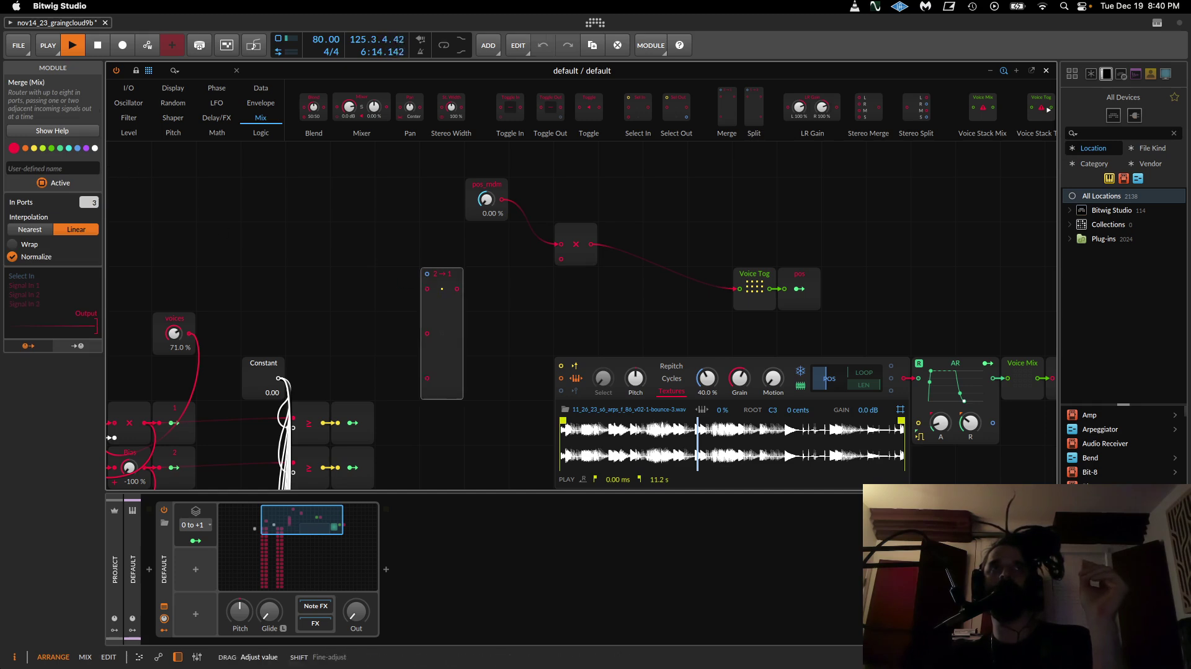
Step: Feed the three Merge inputs from Constant modules set to -1.00, 0.00 and 1.00, in that order
{"action": "left_click", "coordinate": [216, 132]}
{"action": "left_click_drag", "start_coordinate": [317, 107], "coordinate": [401, 294]}
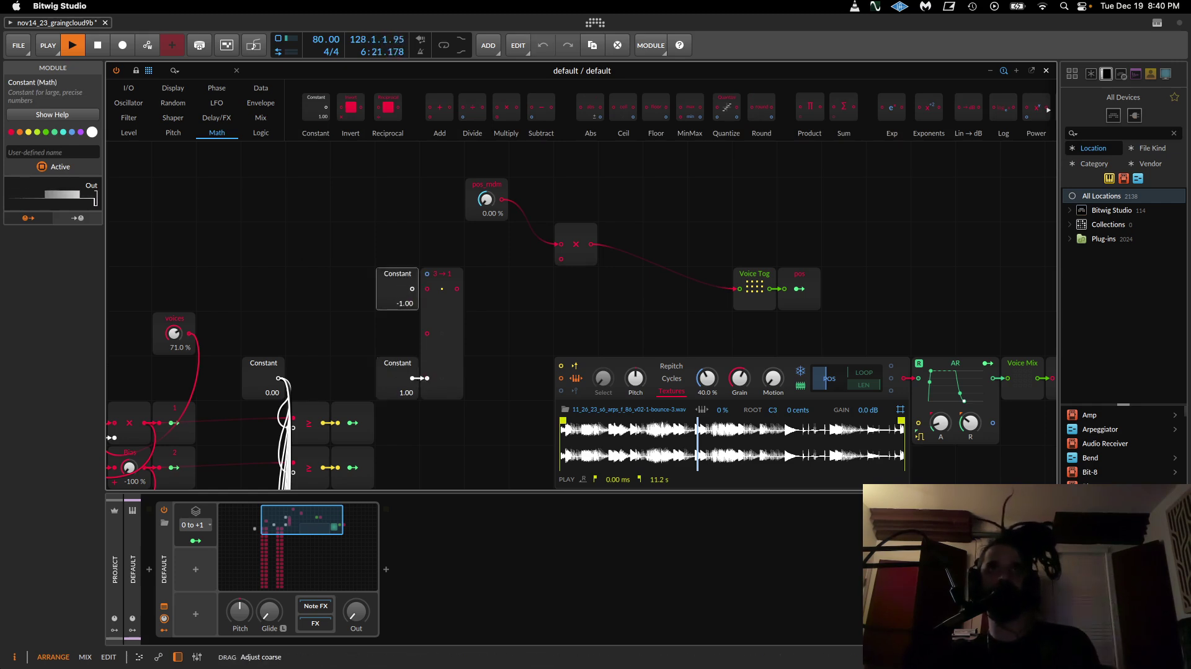
{"action": "left_click_drag", "start_coordinate": [414, 290], "coordinate": [386, 338]}
{"action": "left_click_drag", "start_coordinate": [403, 348], "coordinate": [425, 335]}
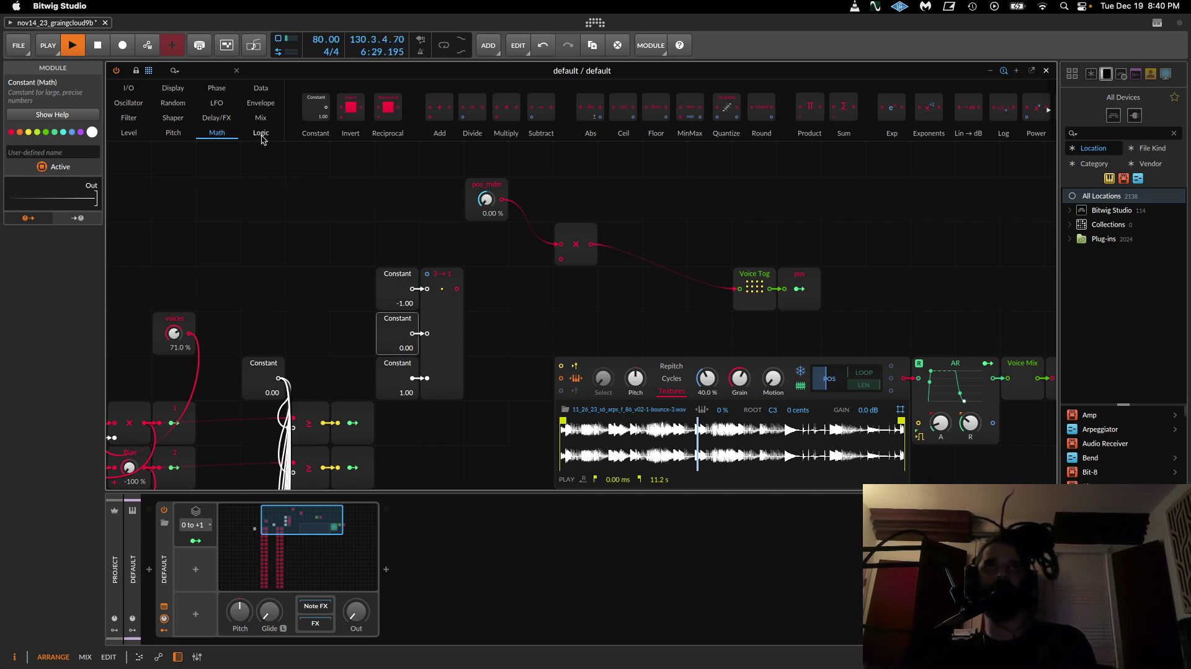
Step: Add a Value module above the constants, name it spread and make it bipolar
{"action": "left_click", "coordinate": [140, 134]}
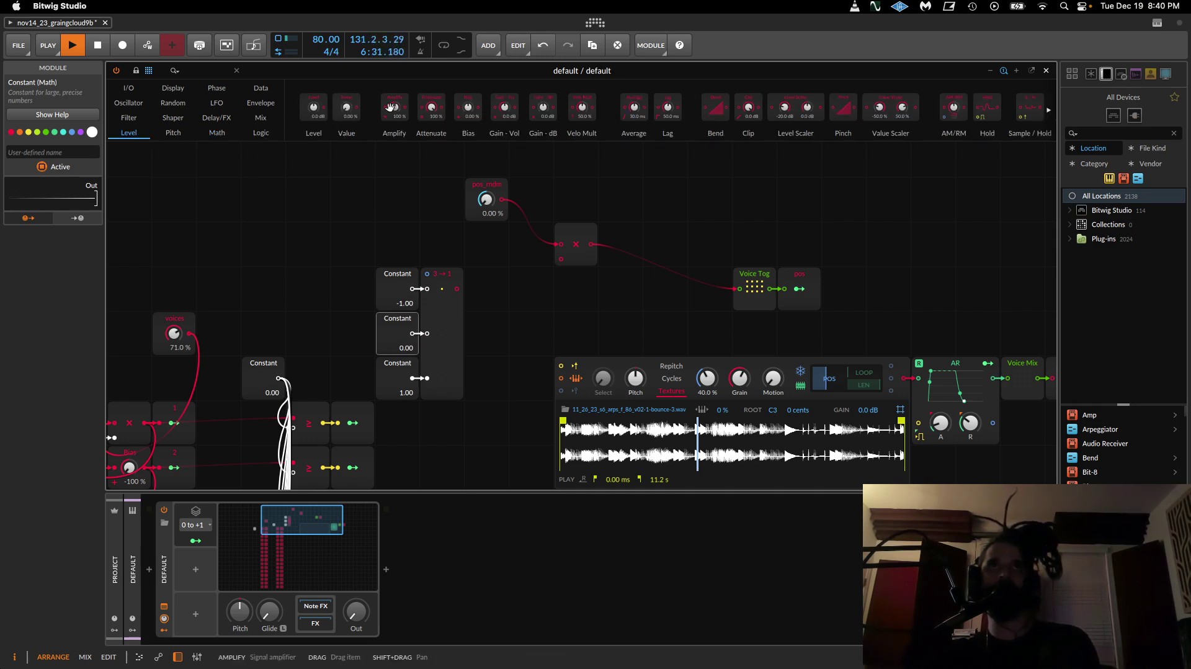
{"action": "left_click_drag", "start_coordinate": [347, 106], "coordinate": [308, 197]}
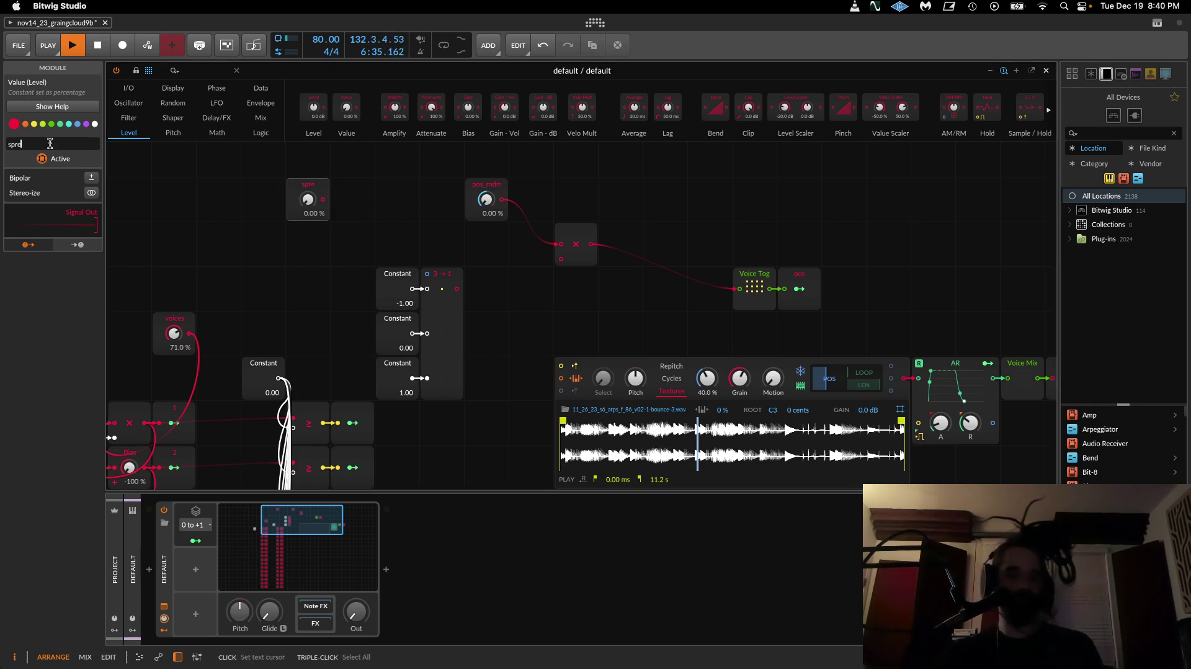
{"action": "left_click", "coordinate": [312, 185]}
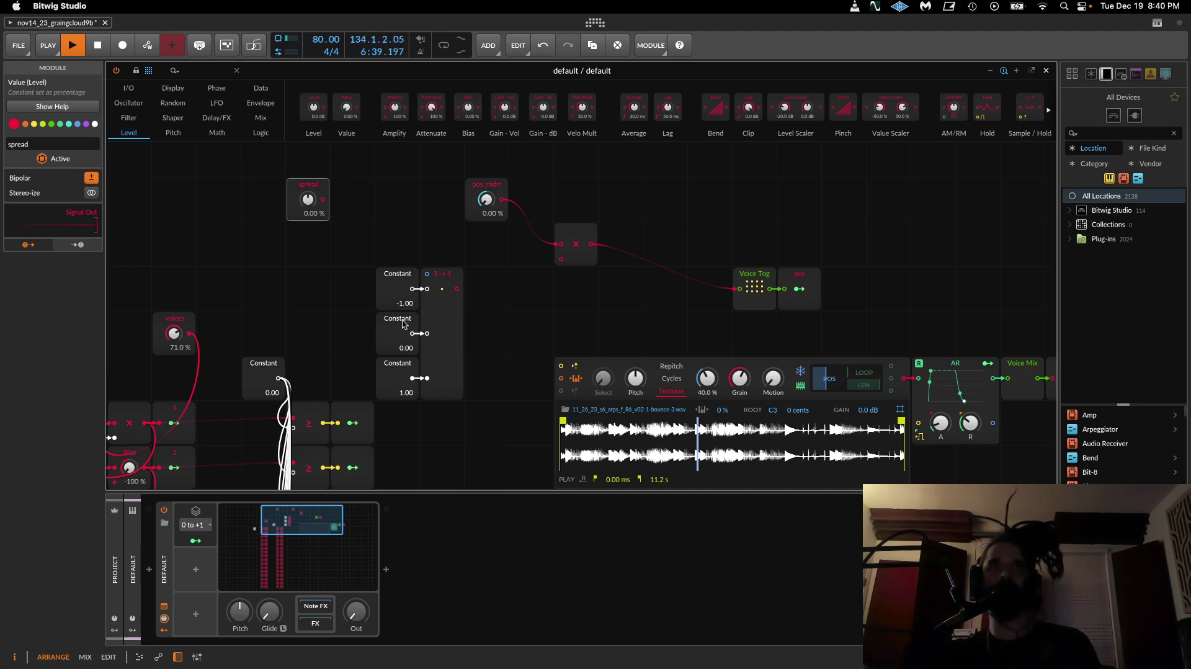
Step: Place a Bi → Uni module after spread and connect its output to the select input of Merge
{"action": "left_click", "coordinate": [173, 94]}
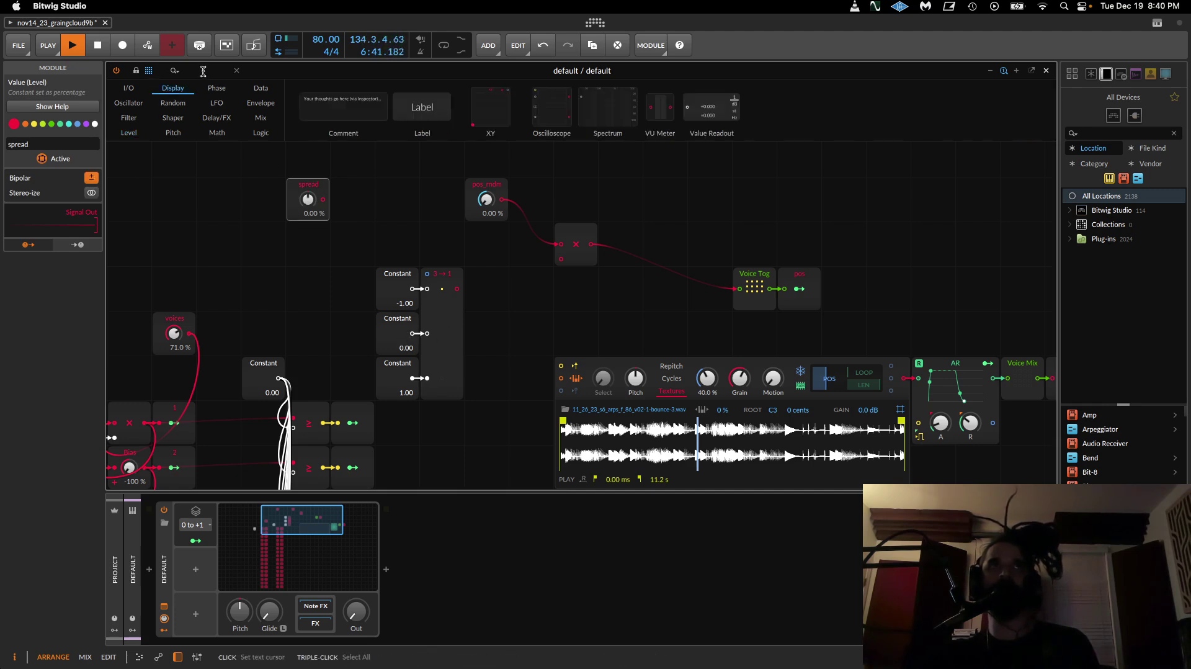
{"action": "left_click", "coordinate": [203, 71]}
{"action": "type", "text": "uni"}
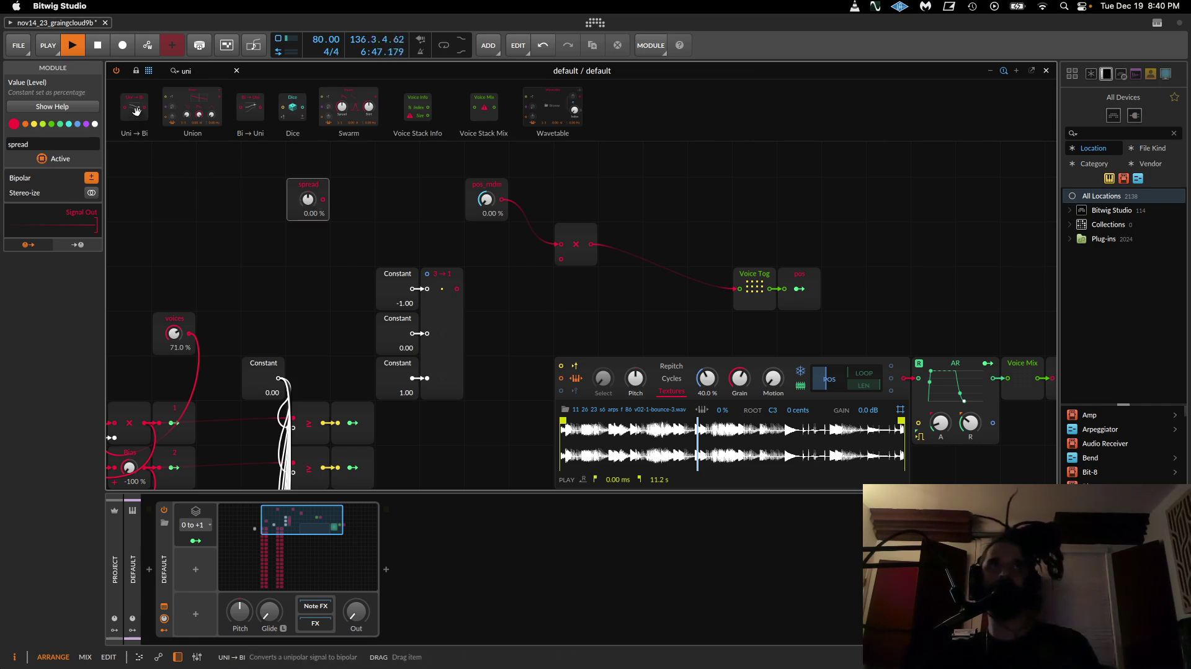
{"action": "left_click_drag", "start_coordinate": [328, 205], "coordinate": [427, 274]}
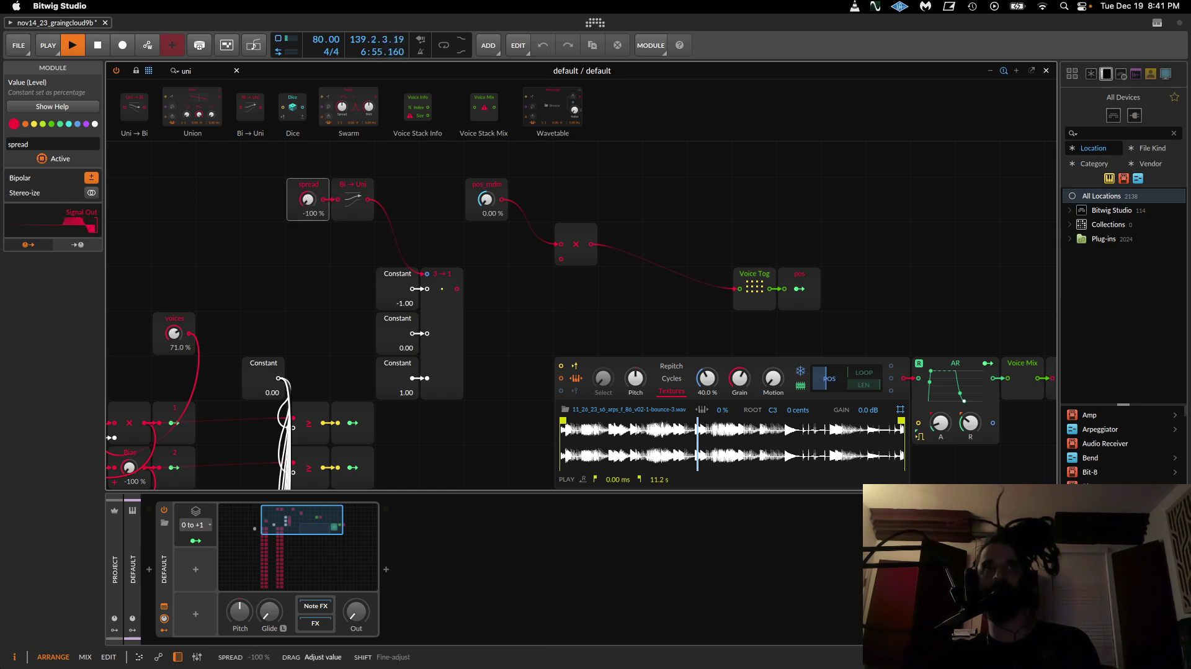
{"action": "double_click", "coordinate": [308, 200]}
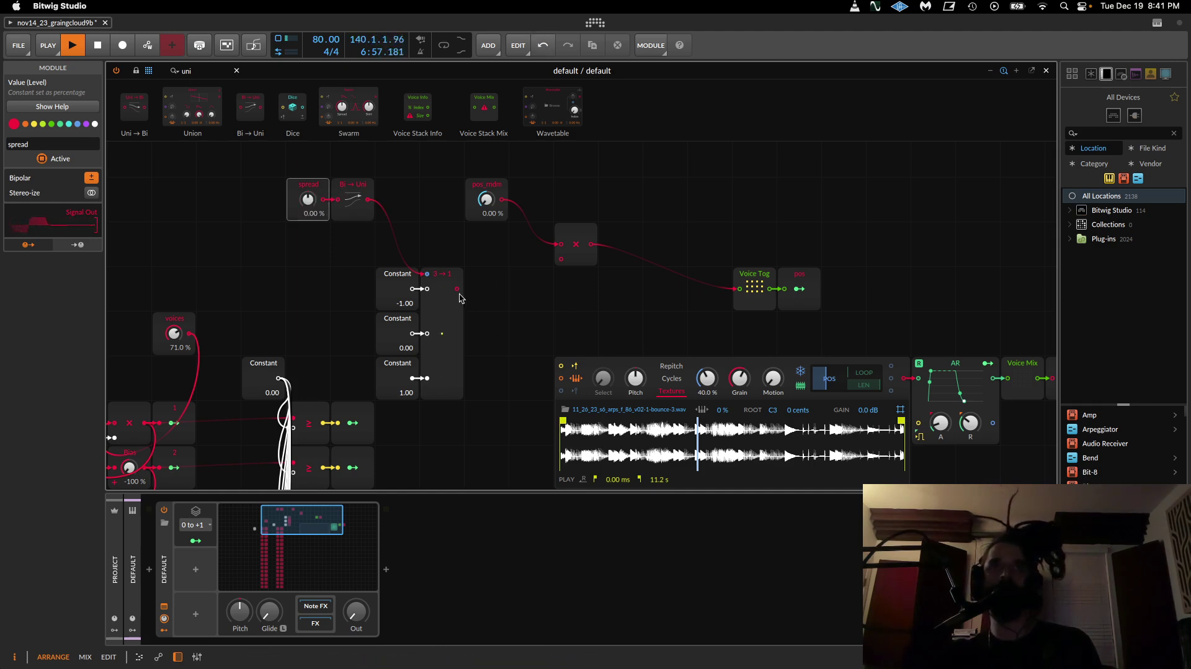
Step: Connect the Merge output to the second input of Multiply, then try the spread value and reset it to 0.00 %
{"action": "left_click_drag", "start_coordinate": [555, 268], "coordinate": [563, 263]}
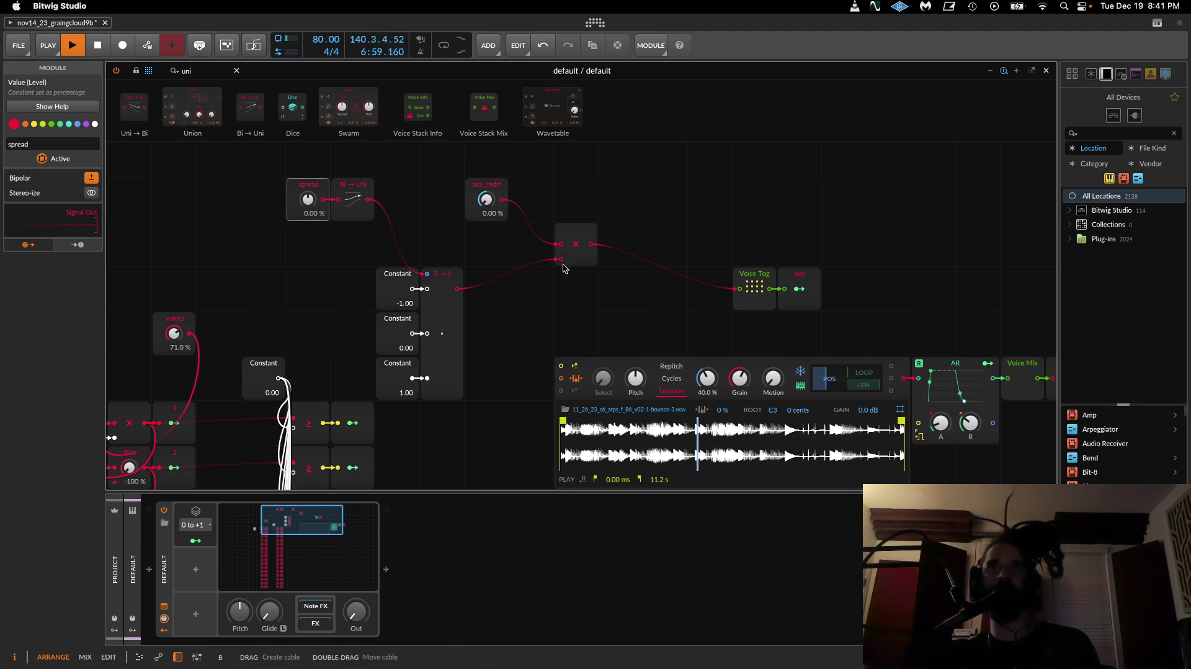
{"action": "mouse_move", "coordinate": [304, 208]}
{"action": "left_mouse_down"}
{"action": "mouse_move", "coordinate": [304, 142]}
{"action": "mouse_move", "coordinate": [304, 223]}
{"action": "mouse_move", "coordinate": [304, 199]}
{"action": "mouse_move", "coordinate": [315, 205]}
{"action": "left_mouse_up"}
{"action": "double_click", "coordinate": [315, 206]}
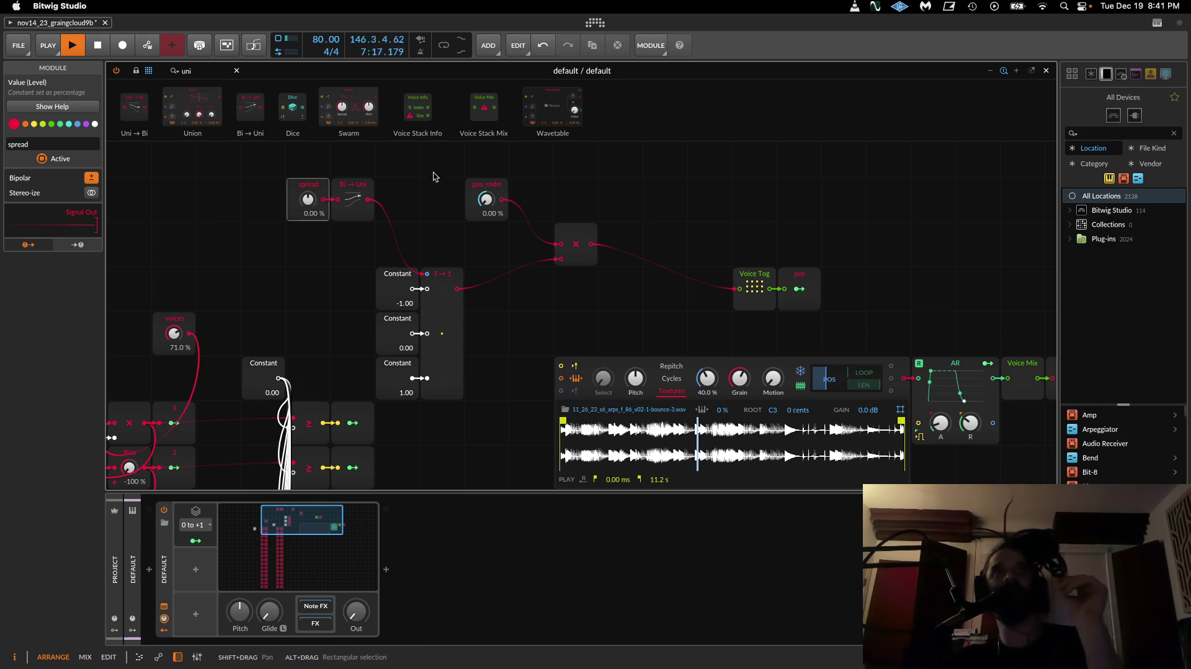
Step: Move pos_rndm up and insert a Uni → Bi module between it and Multiply
{"action": "left_click_drag", "start_coordinate": [477, 182], "coordinate": [479, 138]}
{"action": "scroll", "coordinate": [513, 230], "scroll_direction": "up", "scroll_amount": 2}
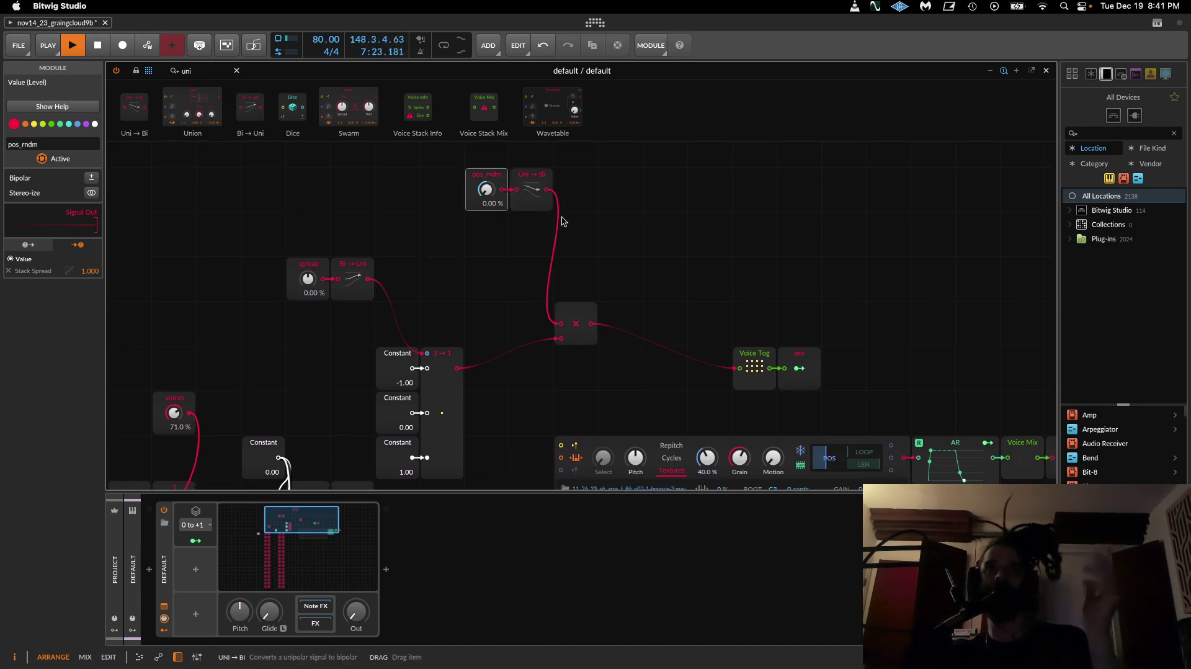
Step: Set spread to 25.0 % and delete the Uni → Bi module after pos_rndm
{"action": "scroll", "coordinate": [595, 257], "scroll_direction": "down", "scroll_amount": 3}
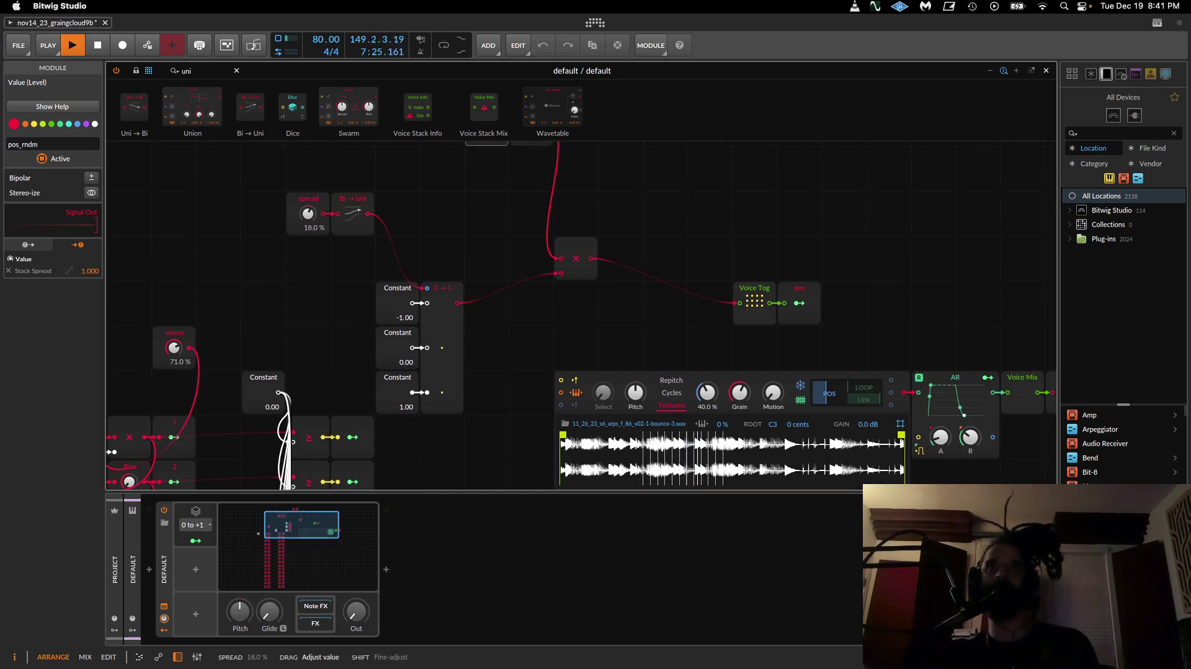
{"action": "mouse_move", "coordinate": [303, 221]}
{"action": "left_mouse_down"}
{"action": "mouse_move", "coordinate": [303, 267]}
{"action": "mouse_move", "coordinate": [303, 183]}
{"action": "mouse_move", "coordinate": [304, 210]}
{"action": "left_mouse_up"}
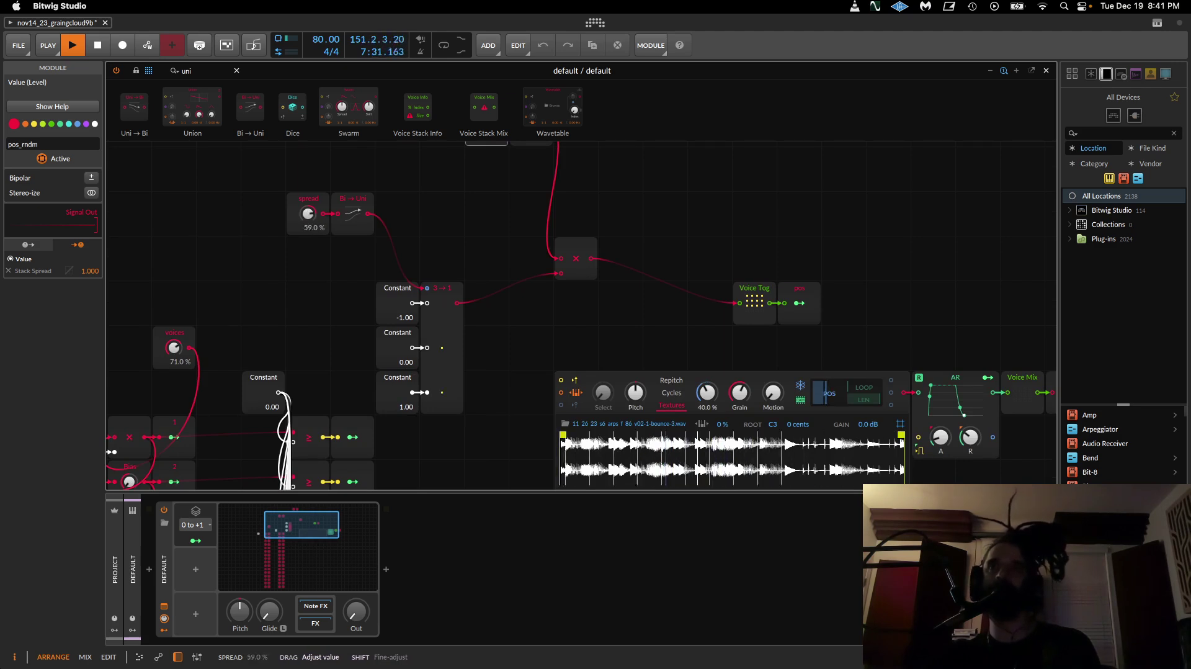
{"action": "scroll", "coordinate": [451, 181], "scroll_direction": "up", "scroll_amount": 2}
{"action": "left_click_drag", "start_coordinate": [530, 164], "coordinate": [531, 209]}
{"action": "key", "text": "Delete"}
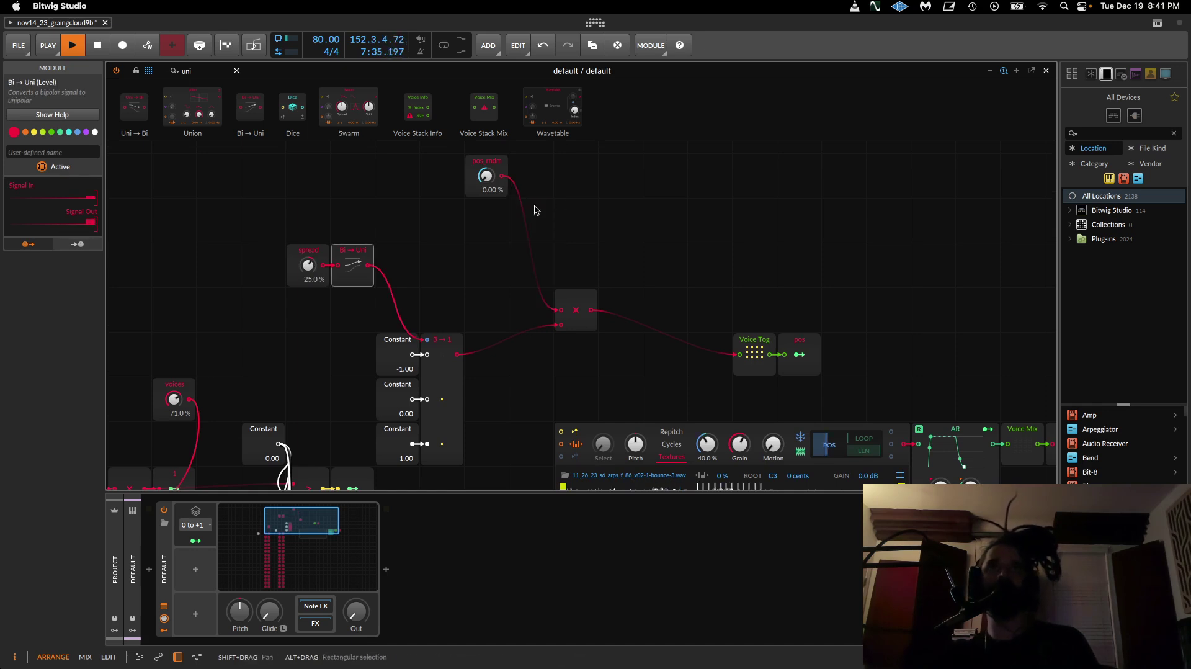
Step: Insert a Select In module between pos_rndm and Multiply
{"action": "left_click", "coordinate": [236, 72]}
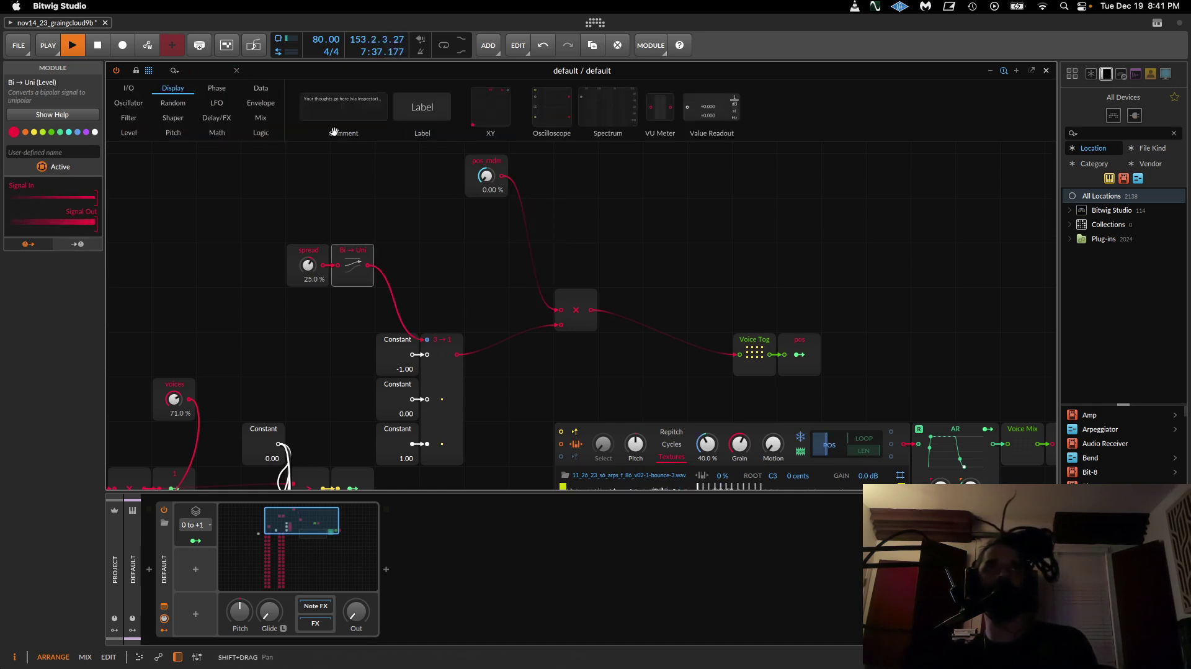
{"action": "left_click", "coordinate": [261, 118]}
{"action": "left_click_drag", "start_coordinate": [642, 98], "coordinate": [603, 193]}
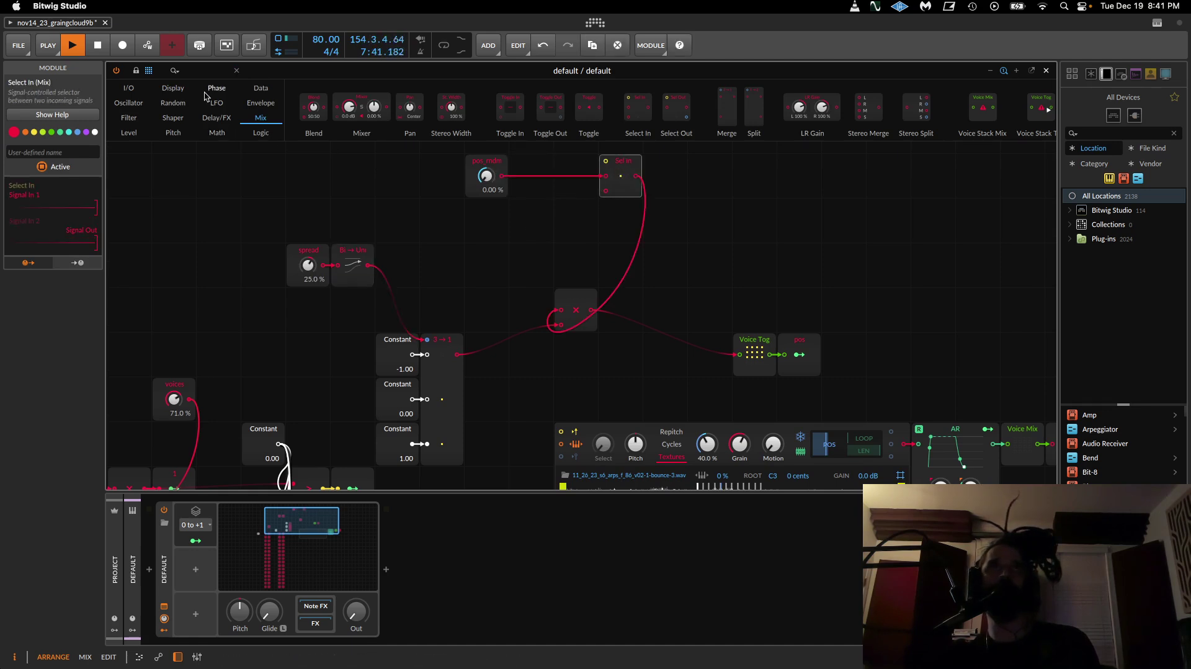
Step: Add a Uni → Bi module below pos_rndm and route pos_rndm through it into the second signal input of Select In
{"action": "left_click", "coordinate": [206, 70]}
{"action": "type", "text": "uni"}
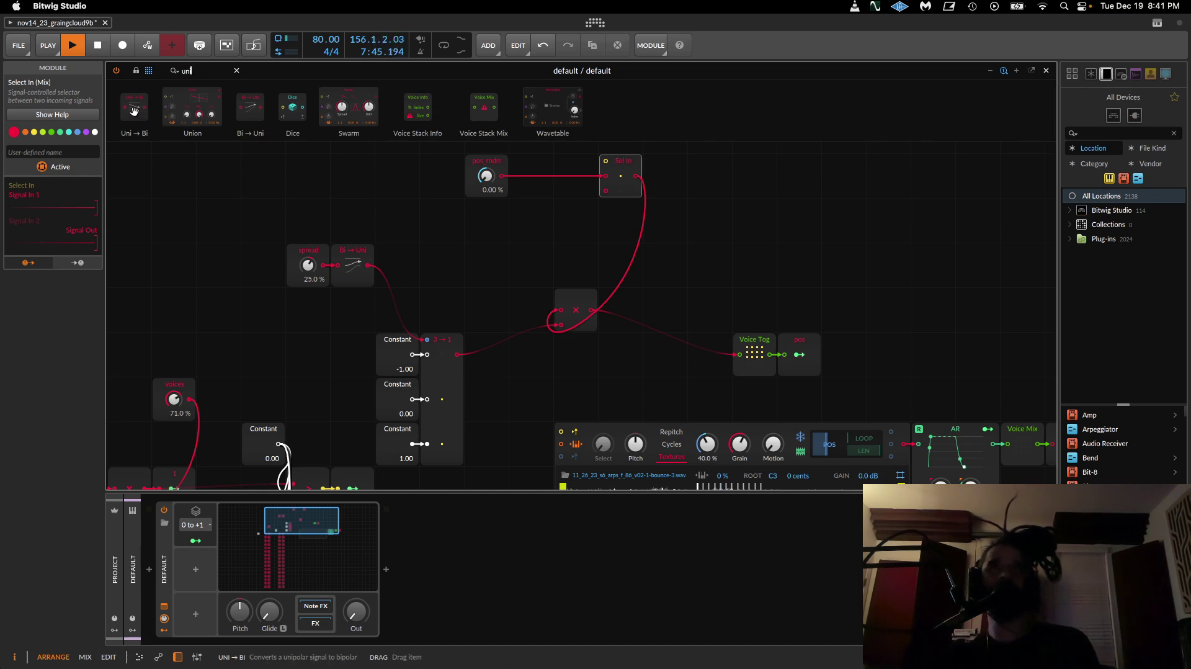
{"action": "left_click_drag", "start_coordinate": [134, 111], "coordinate": [529, 217]}
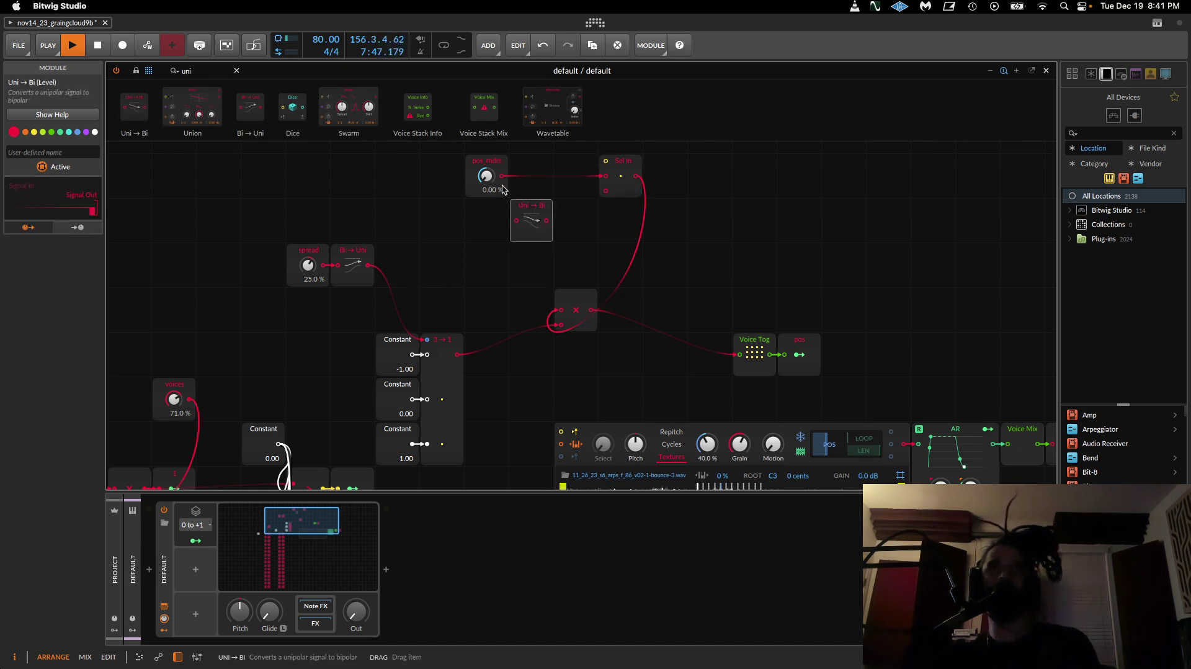
{"action": "left_click_drag", "start_coordinate": [501, 176], "coordinate": [605, 190]}
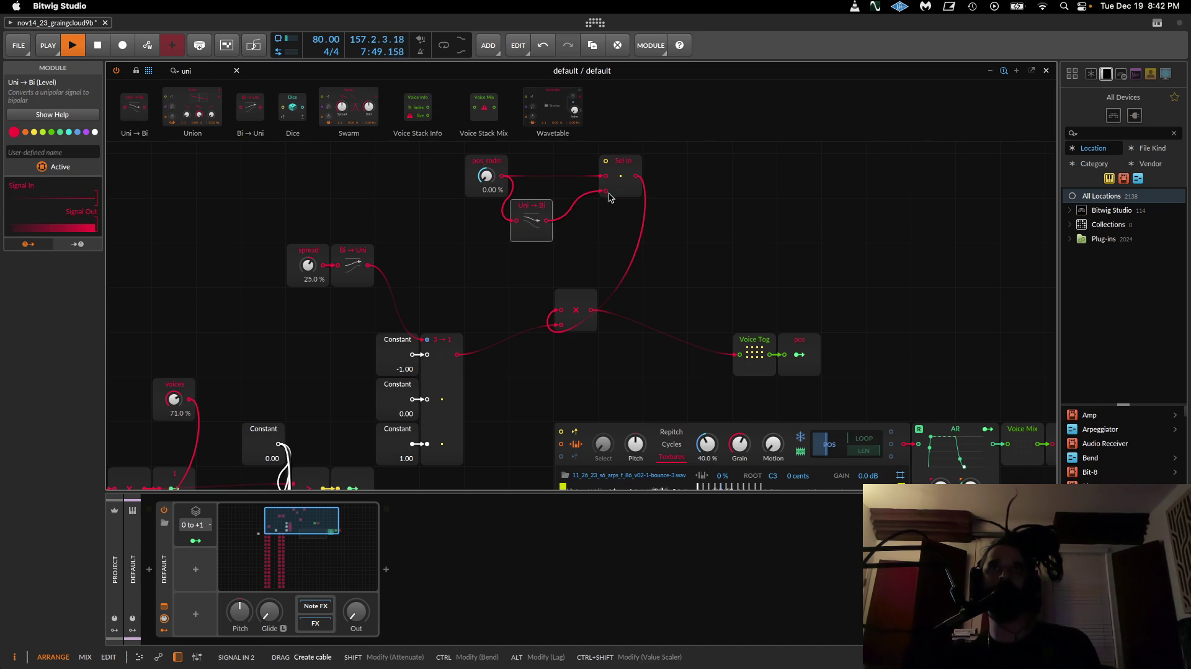
Step: Add a Button logic module above Select In and connect its output to Select In's selector input
{"action": "left_click", "coordinate": [236, 71]}
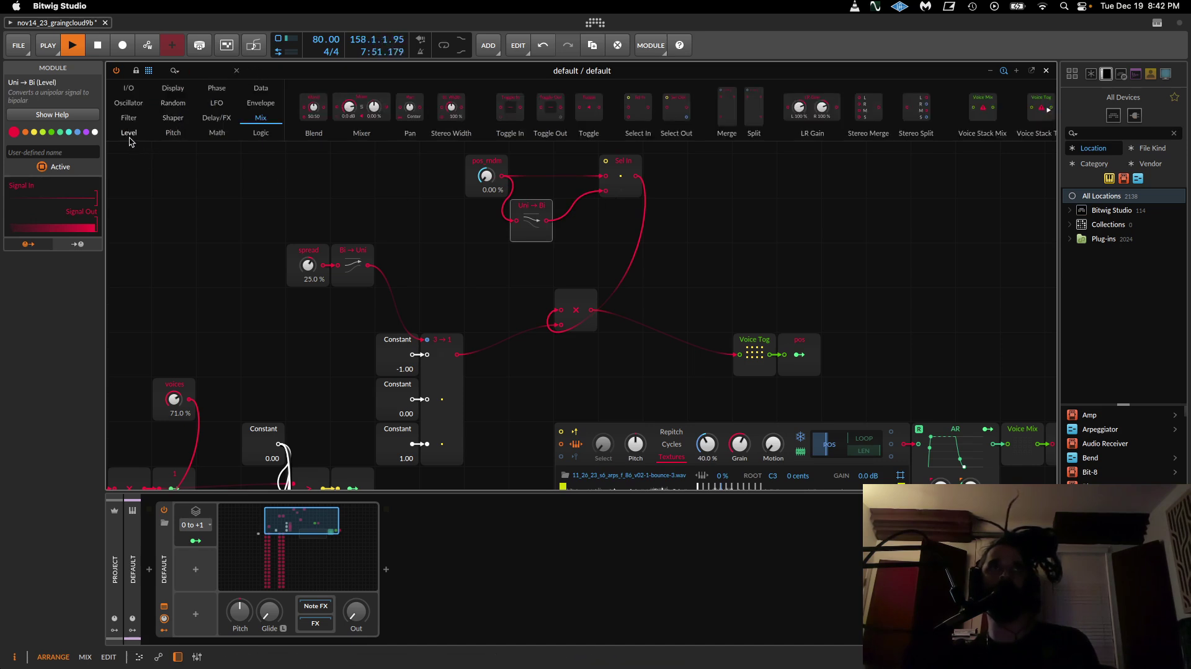
{"action": "left_click", "coordinate": [242, 131]}
{"action": "left_click_drag", "start_coordinate": [314, 106], "coordinate": [557, 158]}
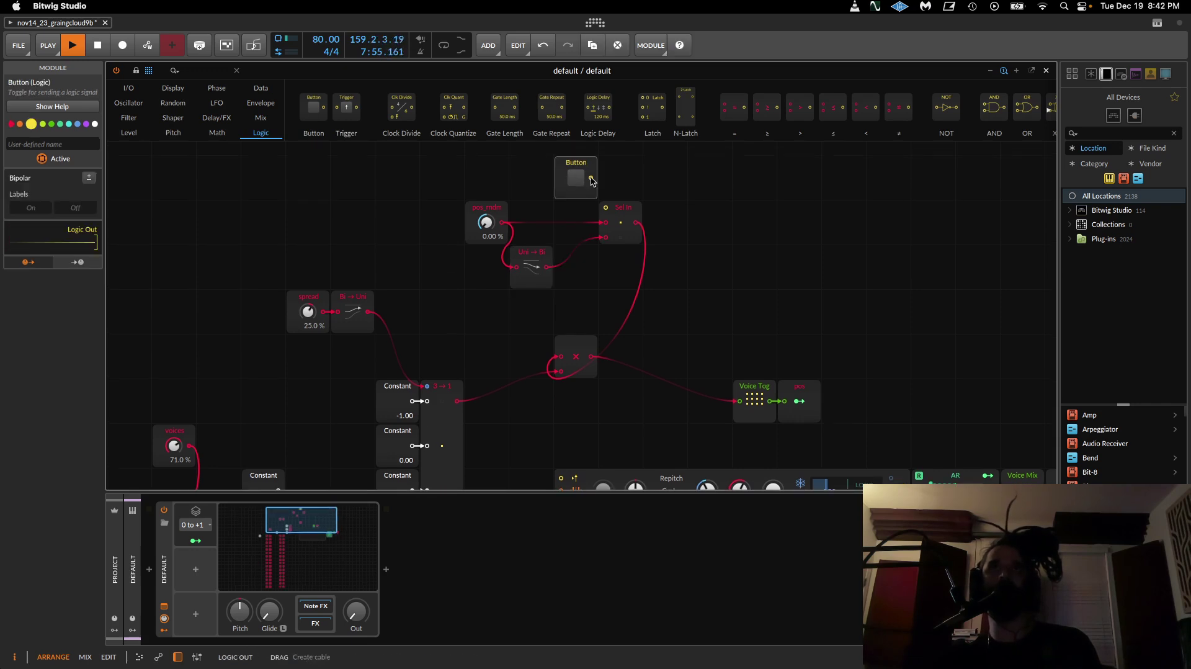
{"action": "left_click_drag", "start_coordinate": [602, 203], "coordinate": [605, 207]}
Step: Name the new Button module "bi"
{"action": "left_click", "coordinate": [42, 143]}
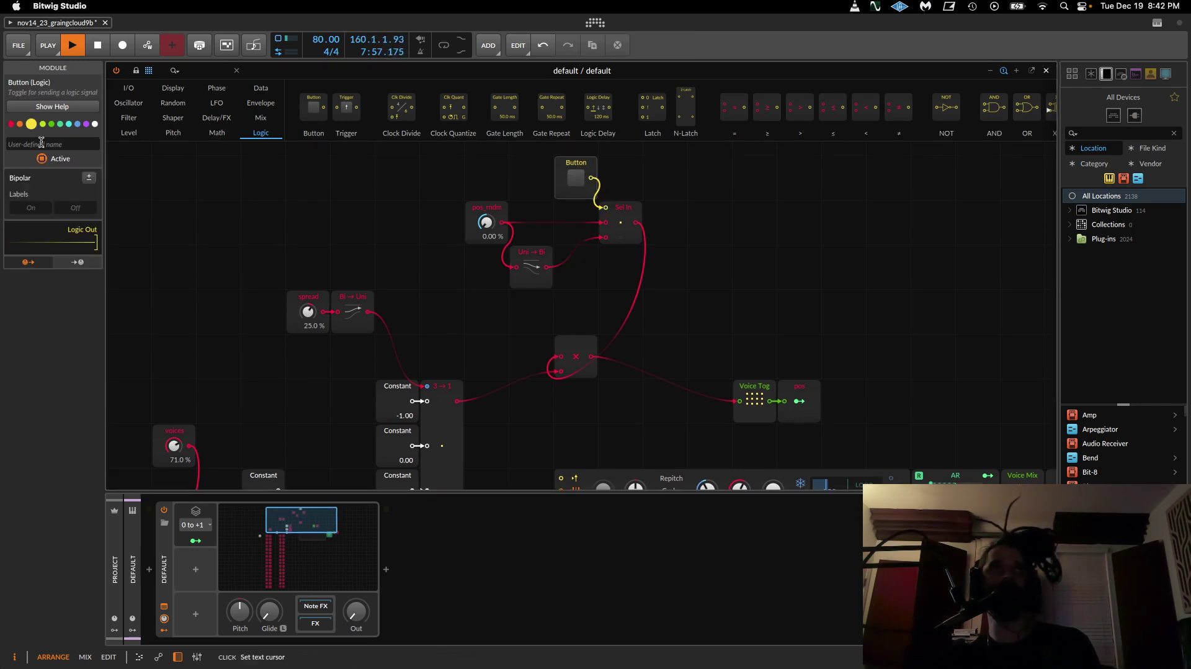
{"action": "type", "text": "bi"}
{"action": "key", "text": "Return"}
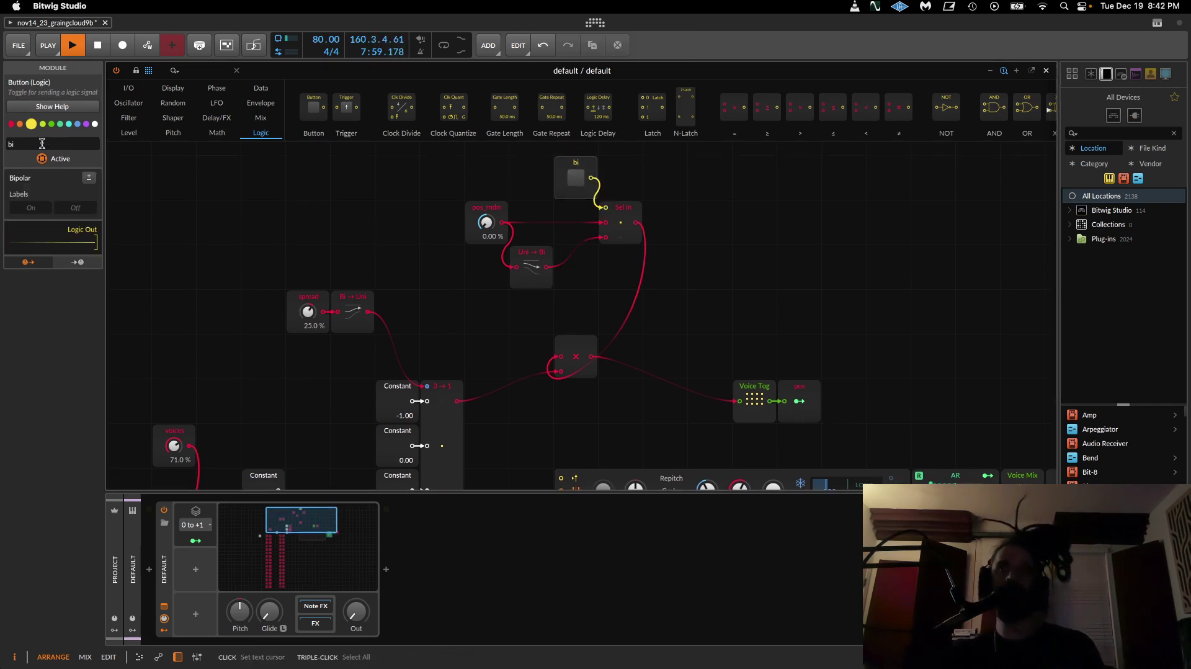
Step: Move the bi button below Multiply and place pos_rndm directly left of Multiply
{"action": "scroll", "coordinate": [514, 394], "scroll_direction": "down", "scroll_amount": 3}
{"action": "scroll", "coordinate": [567, 341], "scroll_direction": "up", "scroll_amount": 1}
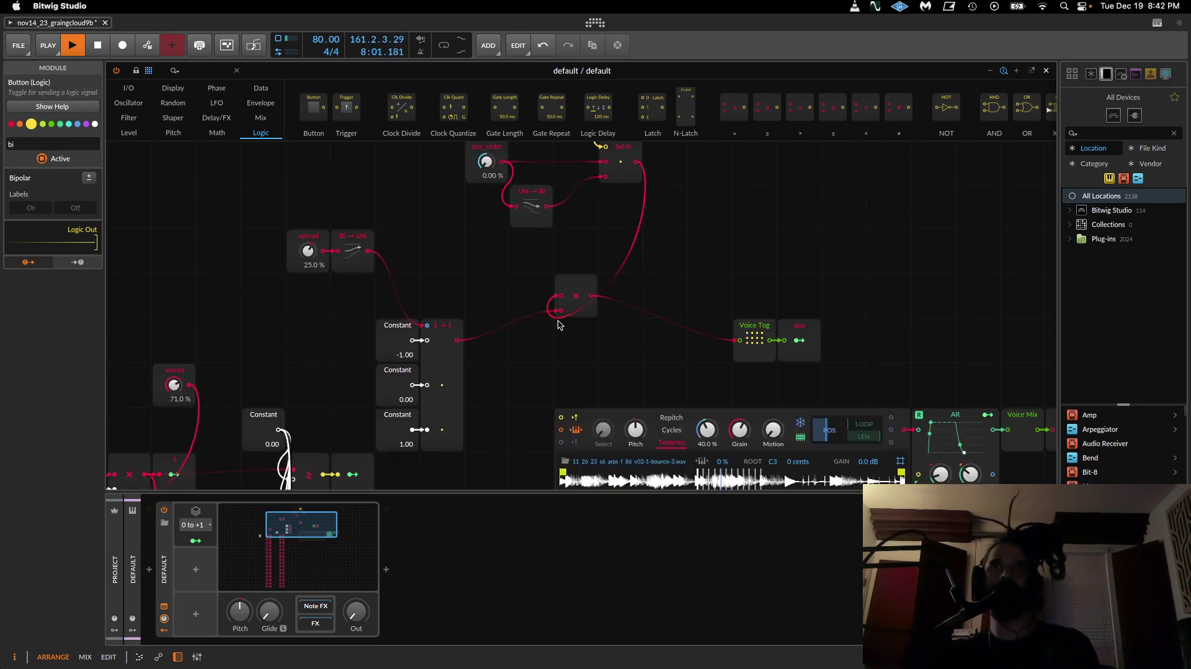
{"action": "scroll", "coordinate": [617, 158], "scroll_direction": "up", "scroll_amount": 2}
{"action": "left_click_drag", "start_coordinate": [564, 162], "coordinate": [620, 385]}
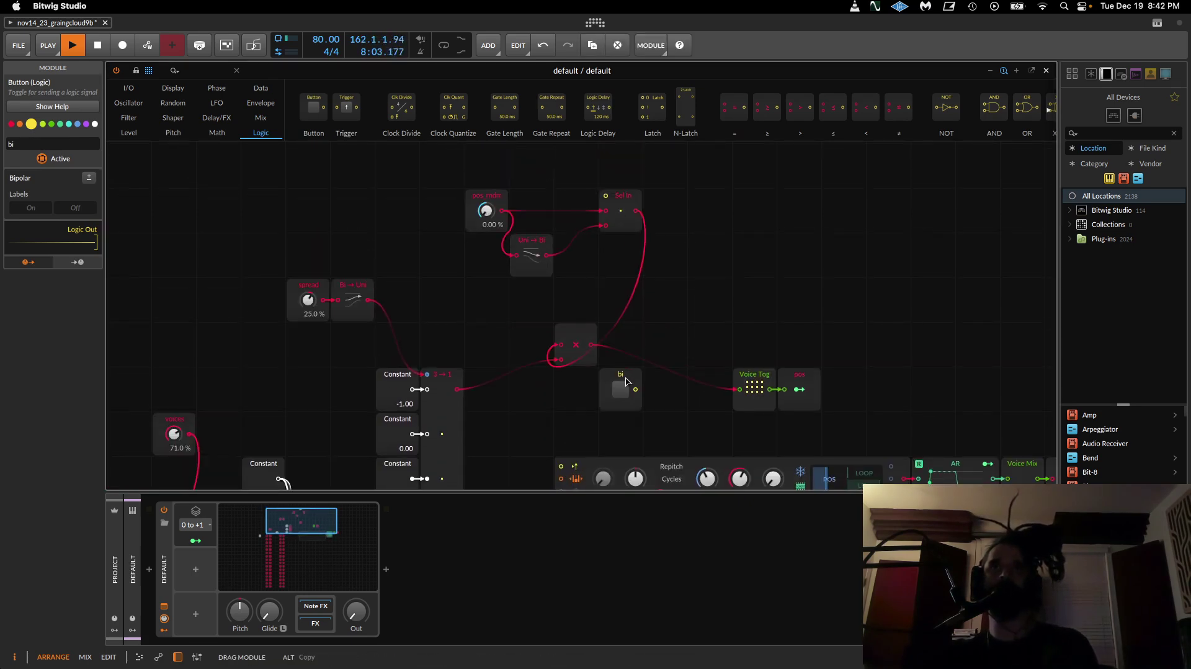
{"action": "scroll", "coordinate": [487, 214], "scroll_direction": "down", "scroll_amount": 2}
{"action": "left_click_drag", "start_coordinate": [486, 174], "coordinate": [490, 300]}
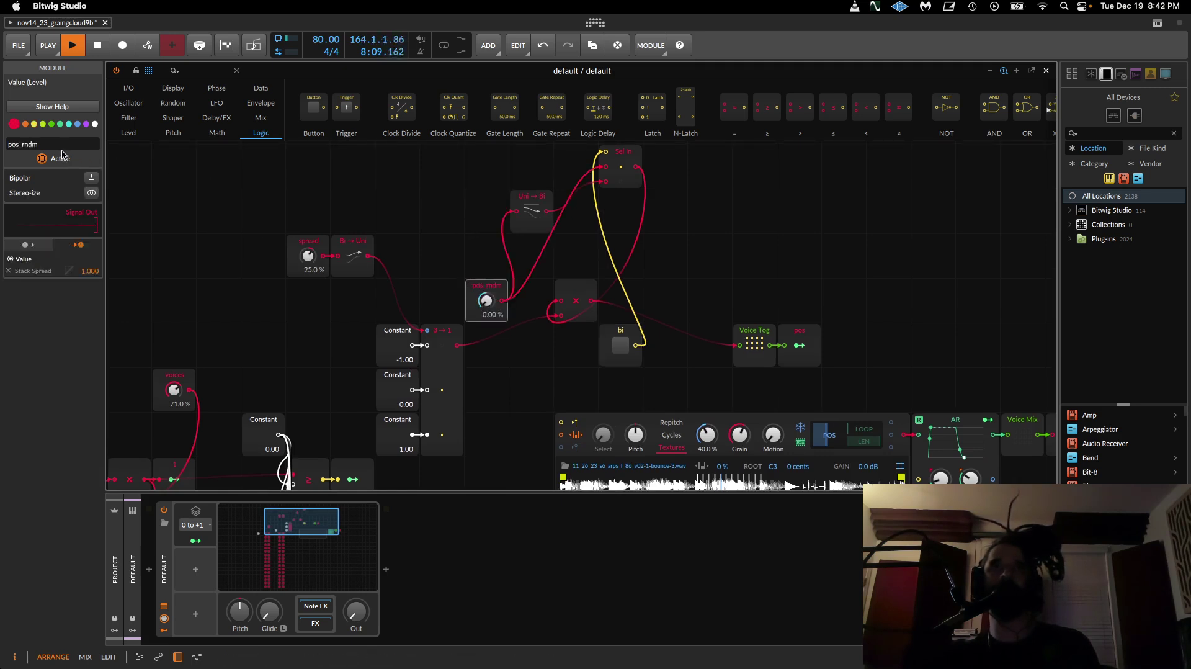
Step: Rename the pos_rndm module to "pos"
{"action": "left_click_drag", "start_coordinate": [55, 140], "coordinate": [28, 147]}
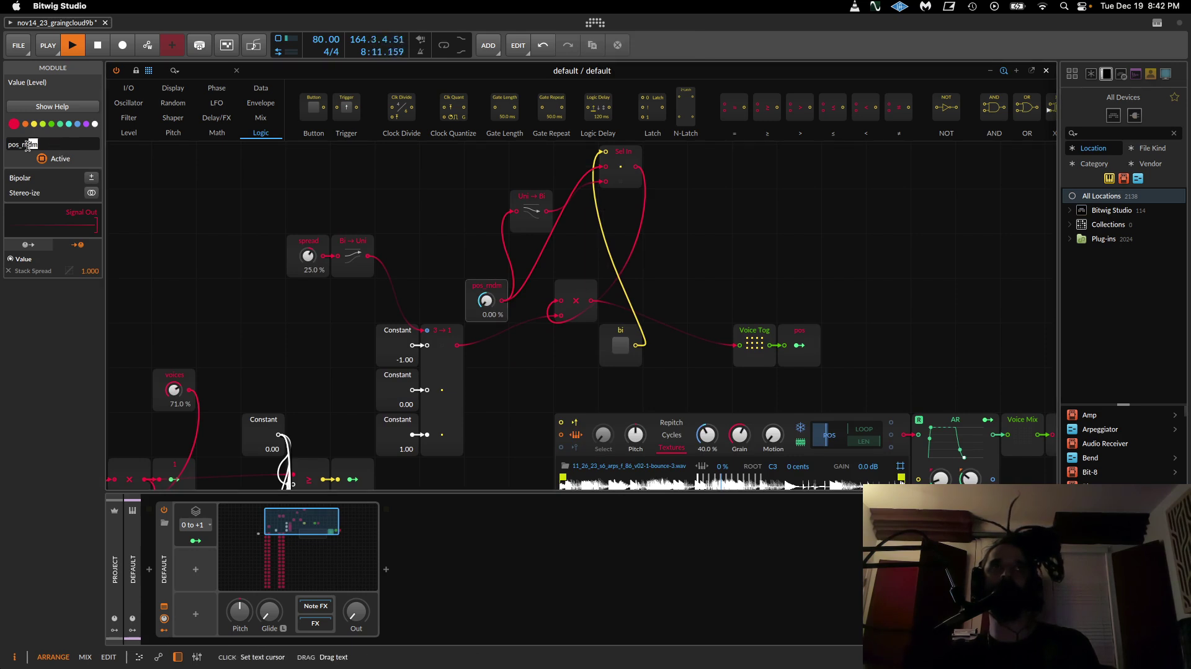
{"action": "key", "text": "BackSpace"}
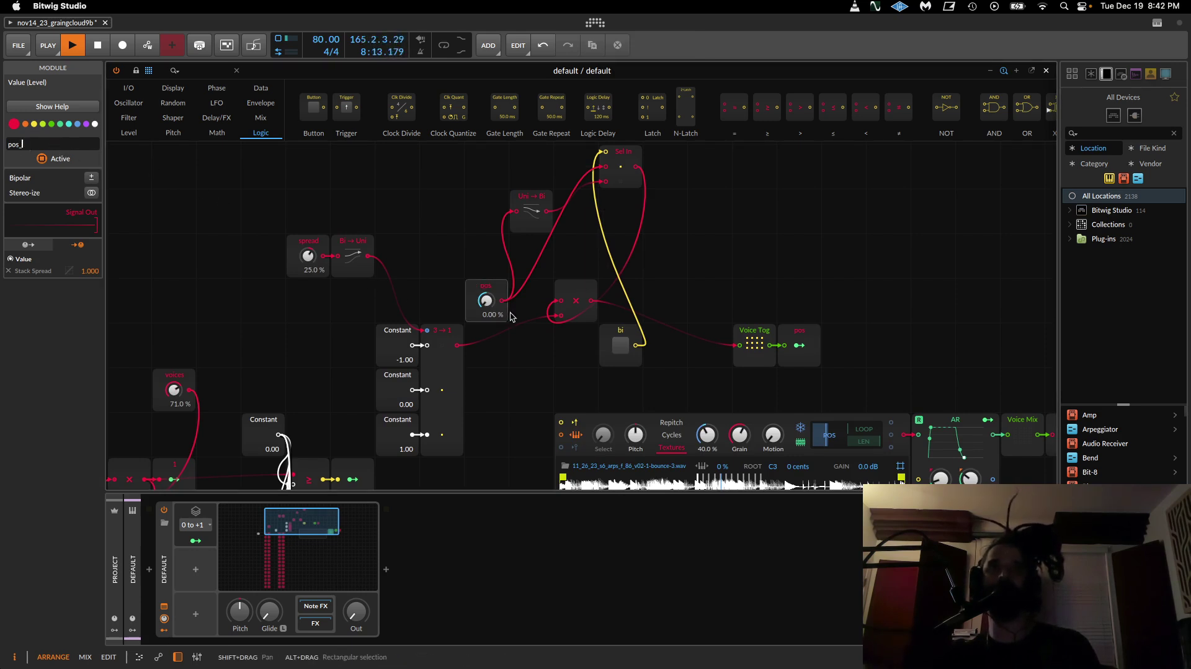
{"action": "scroll", "coordinate": [513, 291], "scroll_direction": "down", "scroll_amount": 2}
{"action": "scroll", "coordinate": [515, 298], "scroll_direction": "up", "scroll_amount": 2}
Step: Move the pos value module up, left of the Uni → Bi module and level with Select In
{"action": "left_click", "coordinate": [484, 297]}
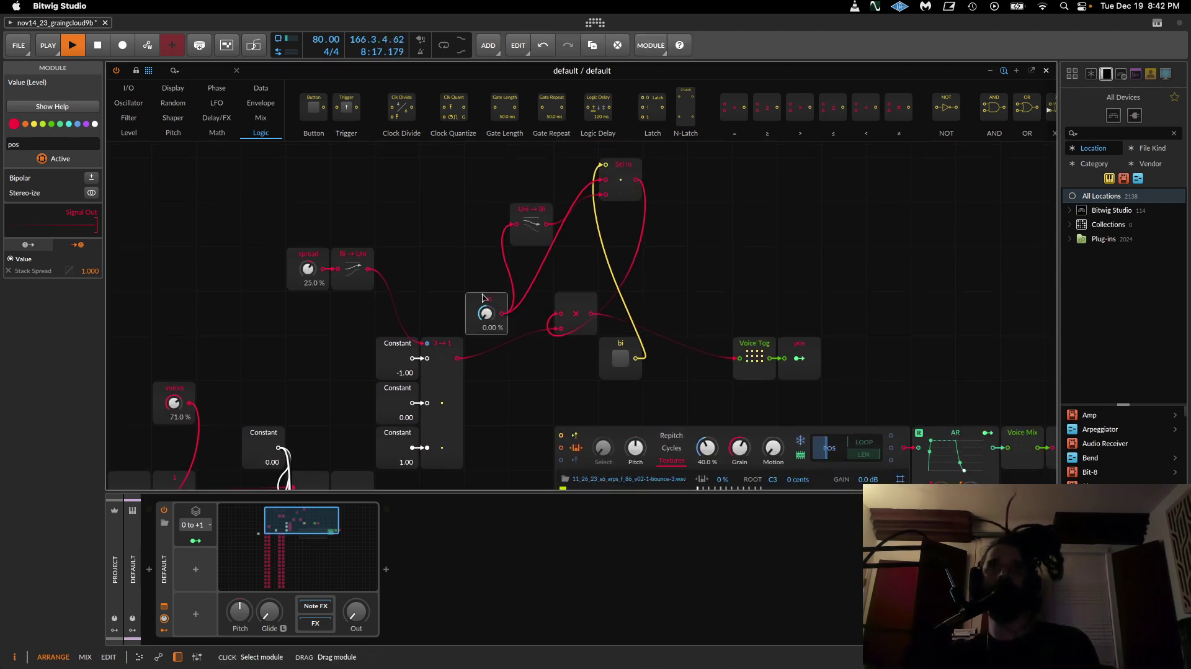
{"action": "left_click_drag", "start_coordinate": [484, 297], "coordinate": [442, 163]}
{"action": "scroll", "coordinate": [501, 262], "scroll_direction": "down", "scroll_amount": 2}
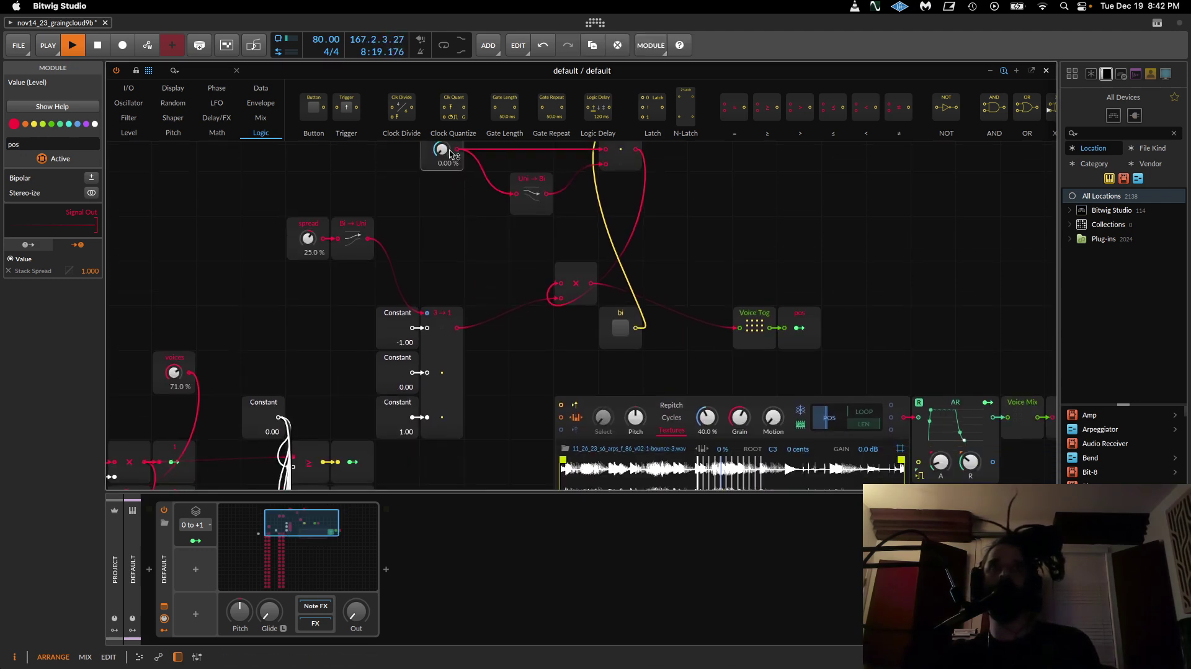
{"action": "mouse_move", "coordinate": [442, 154]}
{"action": "left_mouse_down"}
{"action": "mouse_move", "coordinate": [442, 129]}
{"action": "mouse_move", "coordinate": [442, 154]}
{"action": "left_mouse_up"}
{"action": "scroll", "coordinate": [451, 237], "scroll_direction": "up", "scroll_amount": 3}
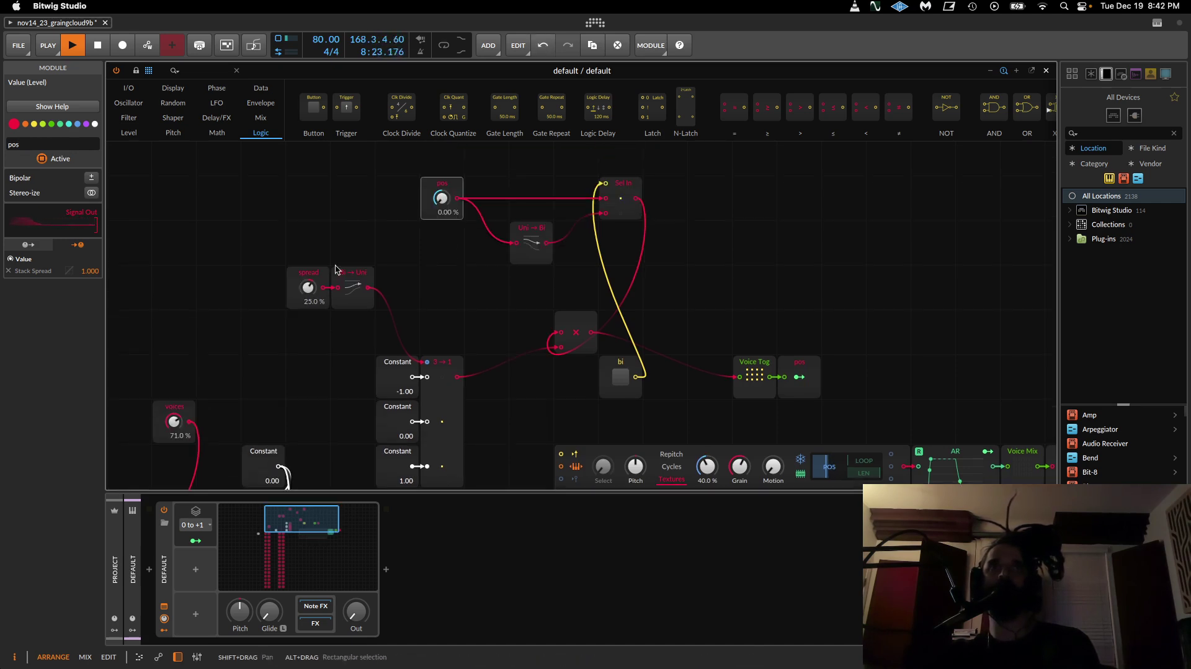
Step: Set the sampler's speed to 35.0 % and move spread to the right of Multiply, with its value at 59.0 %
{"action": "scroll", "coordinate": [695, 389], "scroll_direction": "down", "scroll_amount": 3}
{"action": "scroll", "coordinate": [723, 399], "scroll_direction": "down", "scroll_amount": 1}
{"action": "mouse_move", "coordinate": [707, 407]}
{"action": "left_mouse_down"}
{"action": "mouse_move", "coordinate": [706, 380]}
{"action": "mouse_move", "coordinate": [706, 403]}
{"action": "left_mouse_up"}
{"action": "left_click_drag", "start_coordinate": [307, 228], "coordinate": [532, 306]}
{"action": "scroll", "coordinate": [635, 314], "scroll_direction": "up", "scroll_amount": 2}
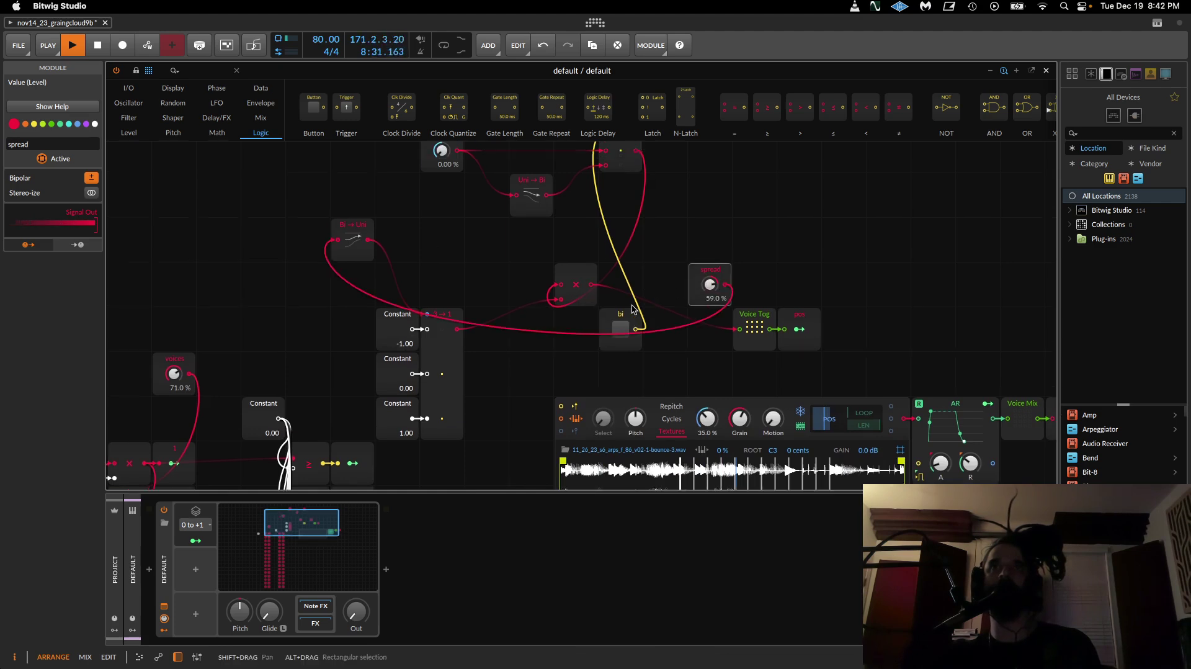
Step: Rearrange the patch with the bi button above spread, Multiply directly beside Select In, and Voice Tog raised
{"action": "left_click_drag", "start_coordinate": [622, 357], "coordinate": [606, 173]}
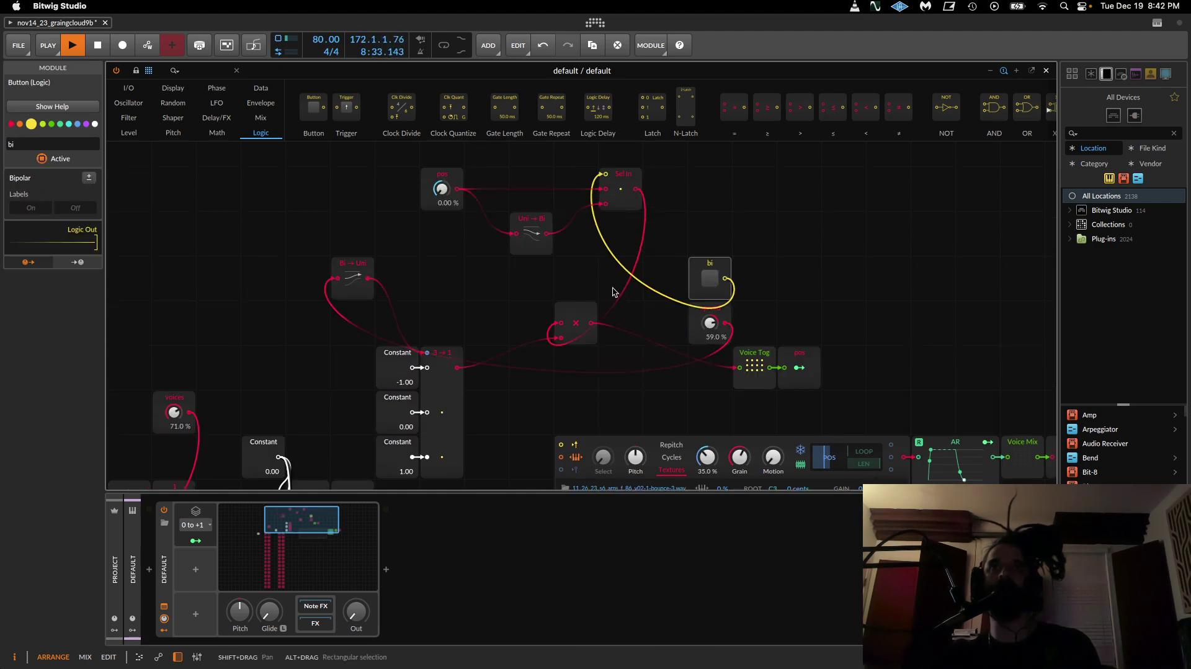
{"action": "left_click_drag", "start_coordinate": [565, 273], "coordinate": [470, 180]}
{"action": "left_click_drag", "start_coordinate": [561, 328], "coordinate": [605, 181]}
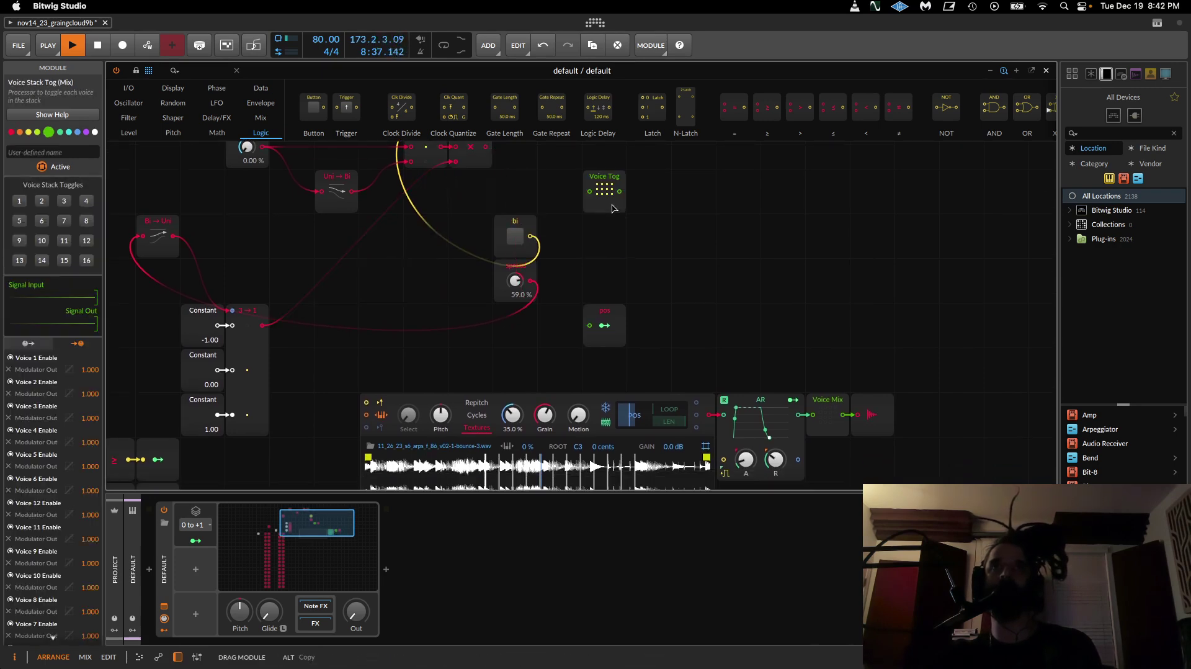
Step: Move the pos output up beside Voice Tog and the bi button diagonally below spread
{"action": "left_click_drag", "start_coordinate": [596, 329], "coordinate": [677, 211]}
{"action": "left_click_drag", "start_coordinate": [515, 226], "coordinate": [604, 316]}
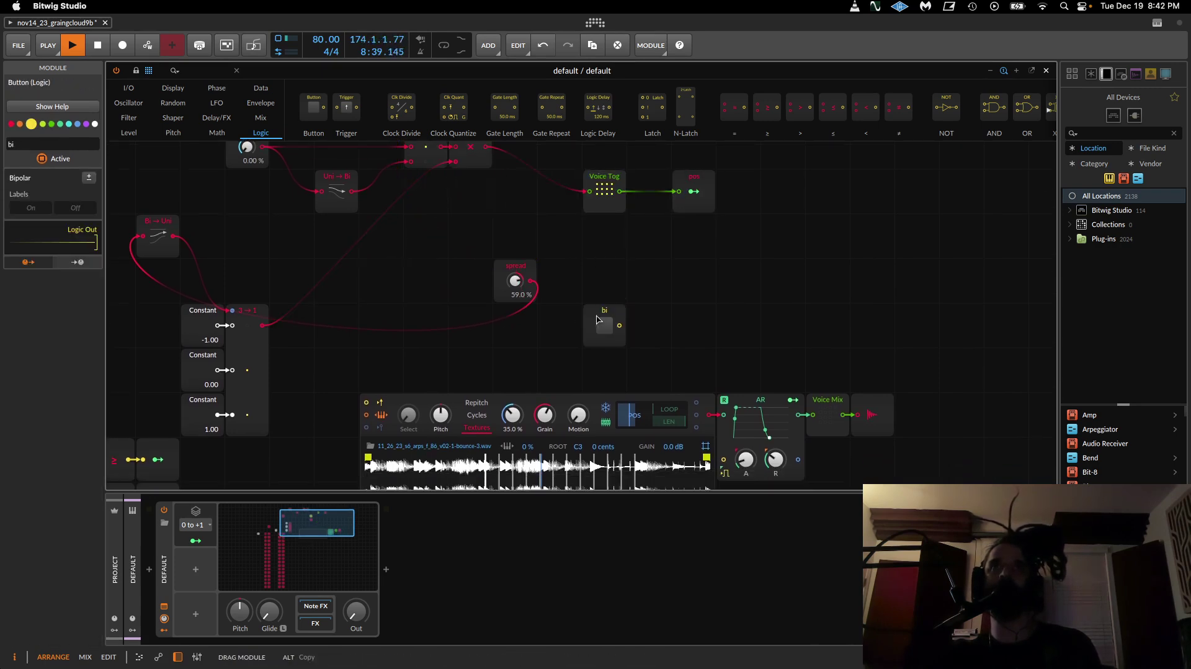
{"action": "scroll", "coordinate": [576, 481], "scroll_direction": "down", "scroll_amount": 3}
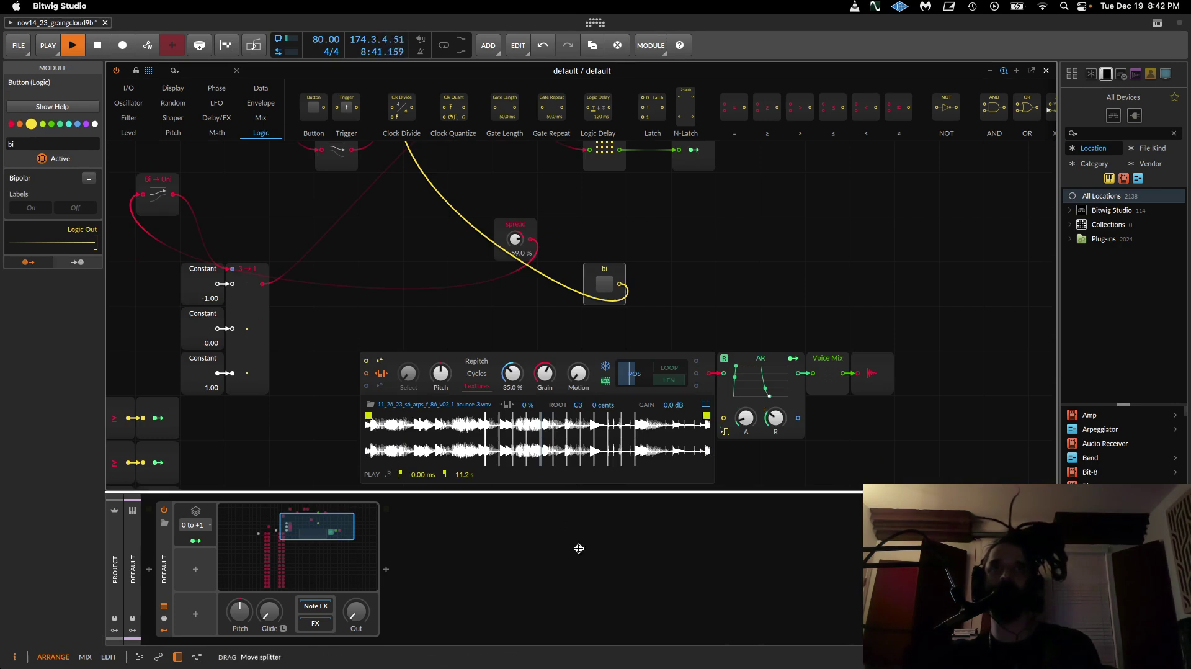
Step: Set the Poly Grid output level to about -34.1 dB and spread to 100 %
{"action": "left_click_drag", "start_coordinate": [356, 611], "coordinate": [356, 611]}
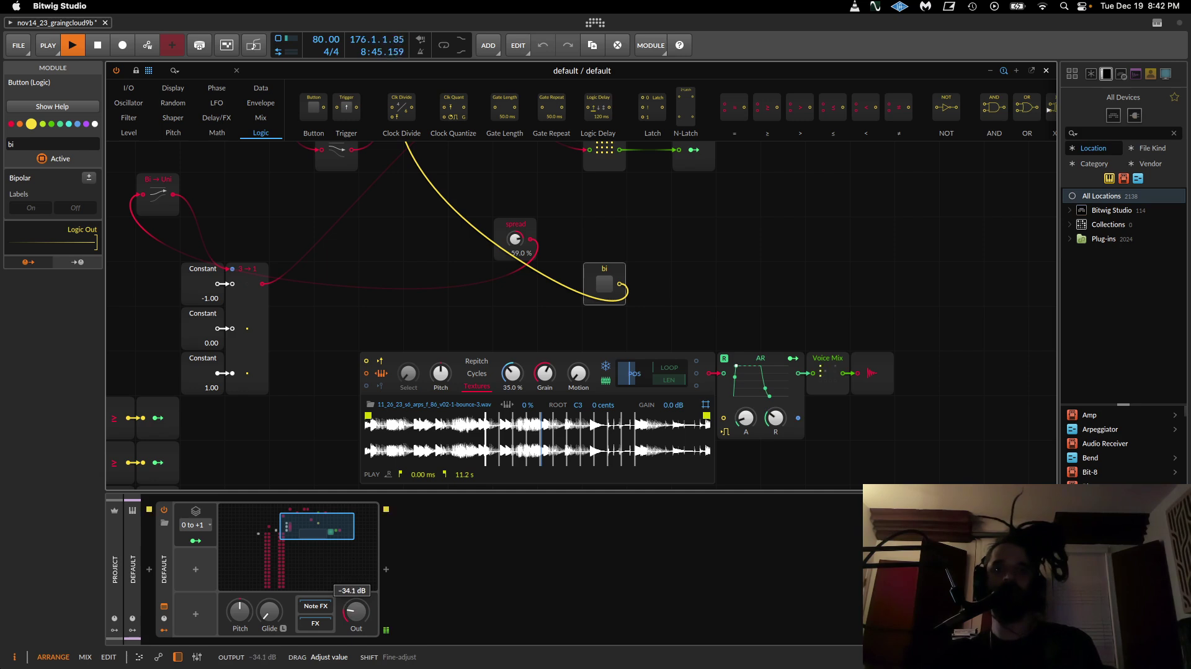
{"action": "scroll", "coordinate": [520, 235], "scroll_direction": "up", "scroll_amount": 2}
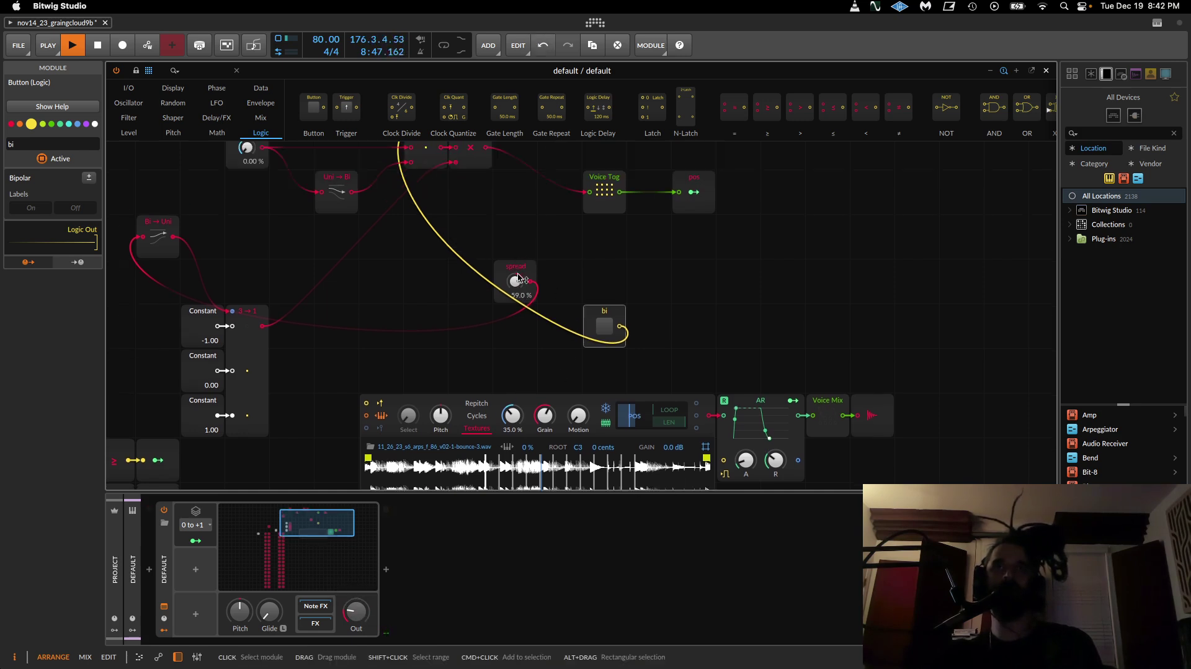
{"action": "left_click_drag", "start_coordinate": [518, 284], "coordinate": [517, 251]}
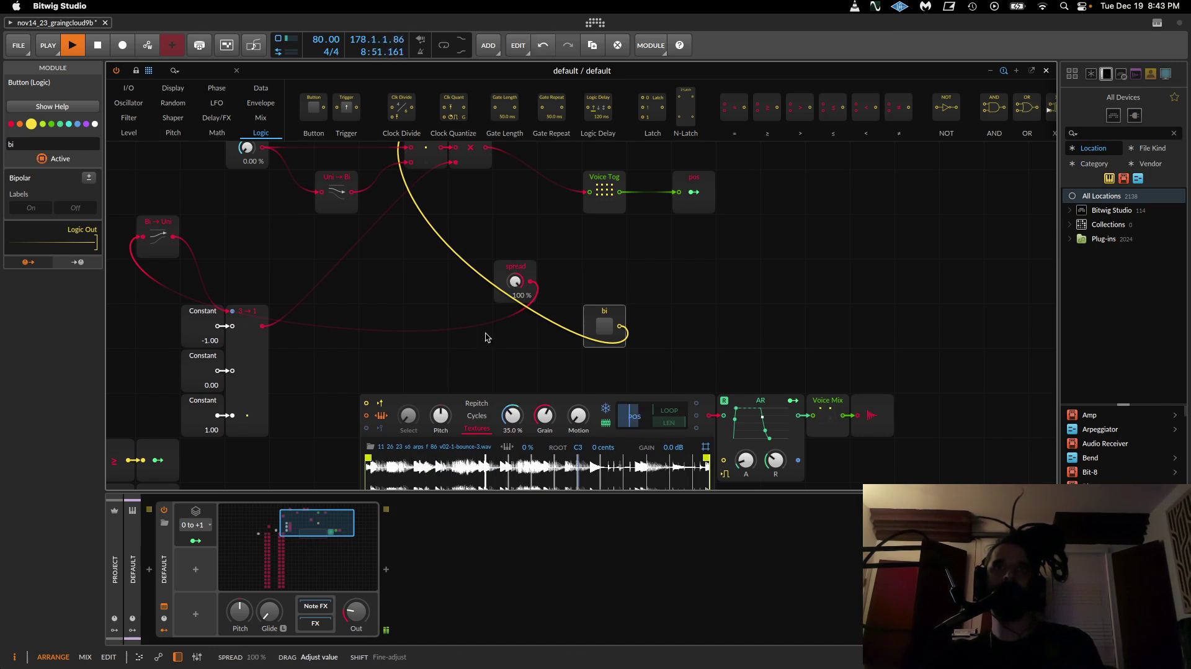
{"action": "scroll", "coordinate": [564, 228], "scroll_direction": "up", "scroll_amount": 2}
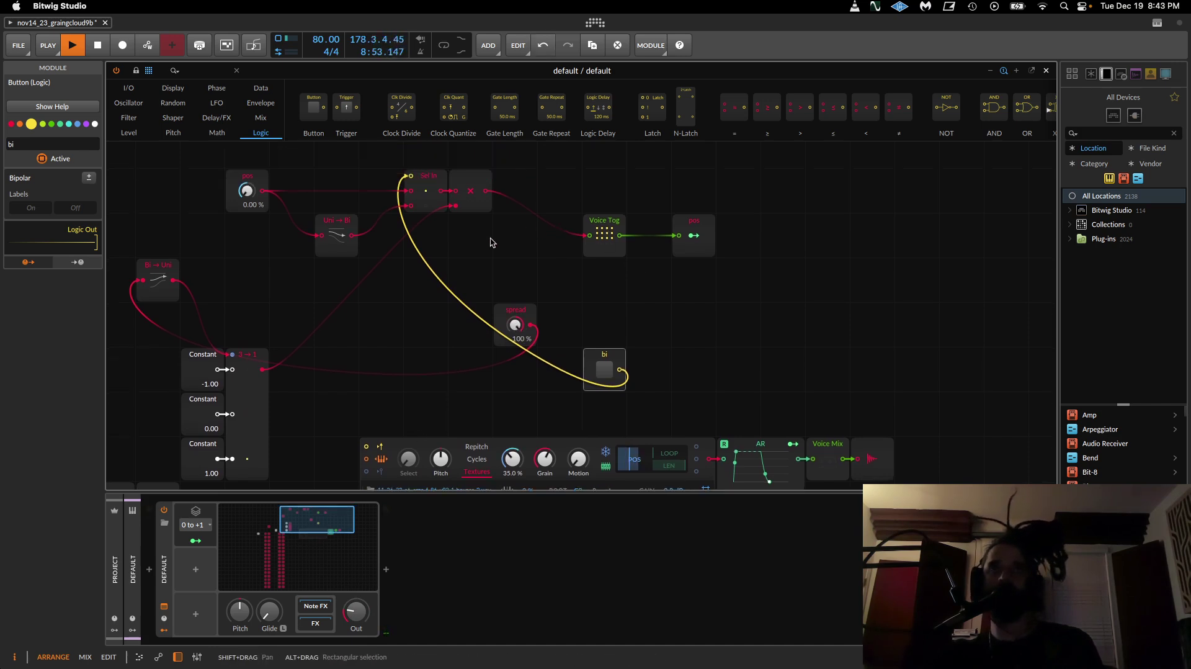
Step: Sweep spread through -87.0 % to 63.0 % and switch the bi button on
{"action": "scroll", "coordinate": [602, 352], "scroll_direction": "down", "scroll_amount": 3}
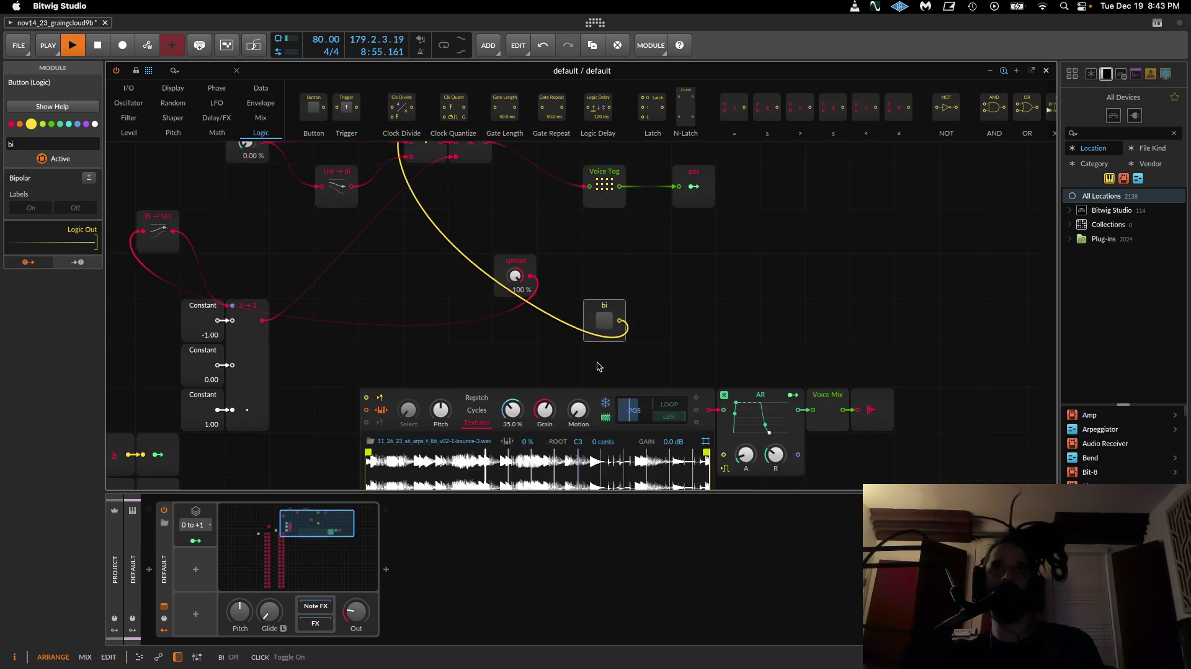
{"action": "left_click_drag", "start_coordinate": [515, 268], "coordinate": [515, 316]}
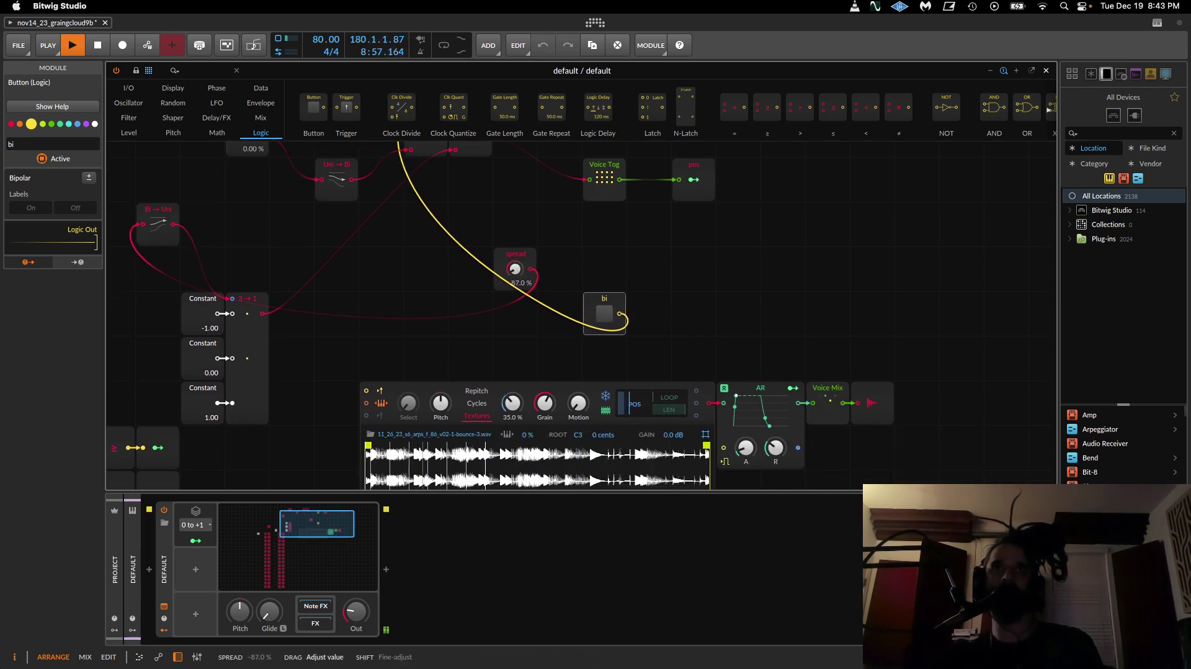
{"action": "left_click_drag", "start_coordinate": [515, 268], "coordinate": [540, 289]}
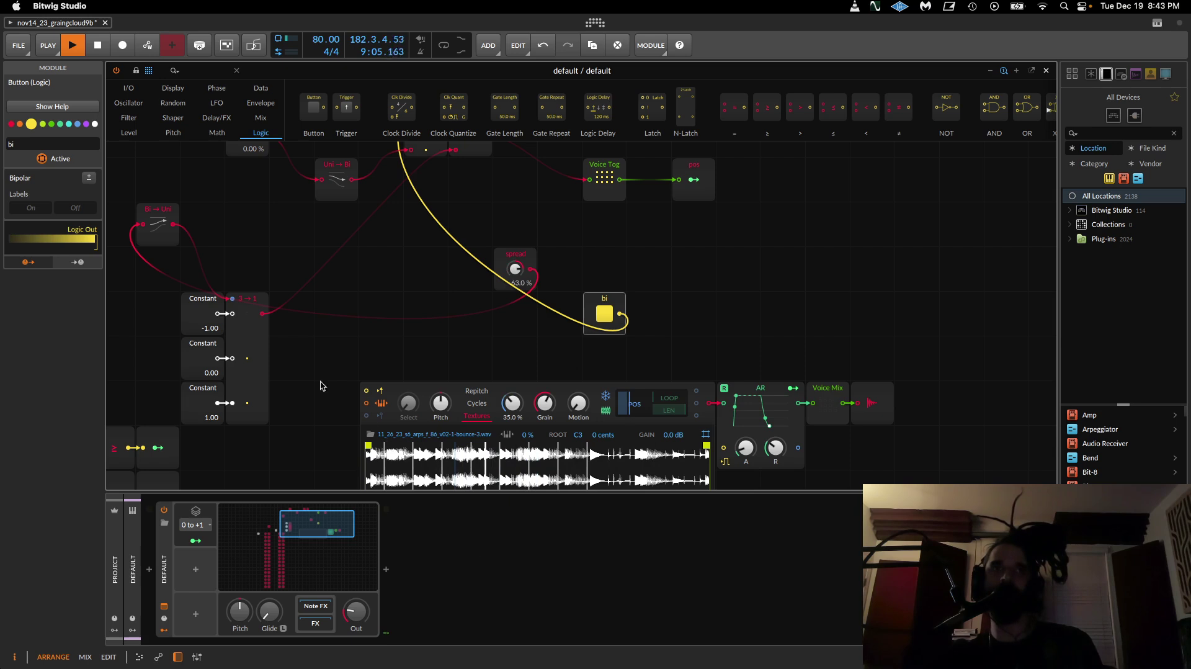
Step: Set the voices value to 65.5 %
{"action": "scroll", "coordinate": [534, 304], "scroll_direction": "left", "scroll_amount": 10}
{"action": "scroll", "coordinate": [534, 304], "scroll_direction": "down", "scroll_amount": 3}
{"action": "left_click_drag", "start_coordinate": [326, 266], "coordinate": [327, 254]}
{"action": "left_click_drag", "start_coordinate": [670, 405], "coordinate": [391, 482]}
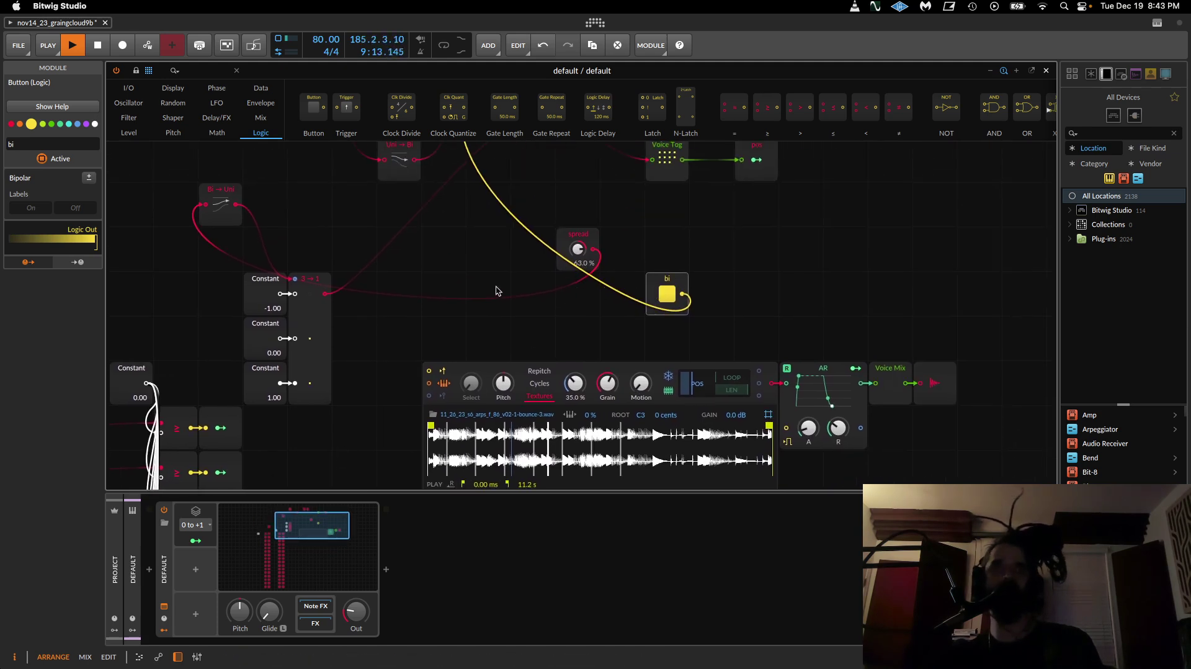
Step: Move the three Constants with their 3 → 1 merge up beside Bi → Uni, and place Uni → Bi directly beside pos
{"action": "scroll", "coordinate": [585, 393], "scroll_direction": "up", "scroll_amount": 5}
{"action": "scroll", "coordinate": [585, 394], "scroll_direction": "left", "scroll_amount": 5}
{"action": "left_click_drag", "start_coordinate": [581, 404], "coordinate": [576, 400]}
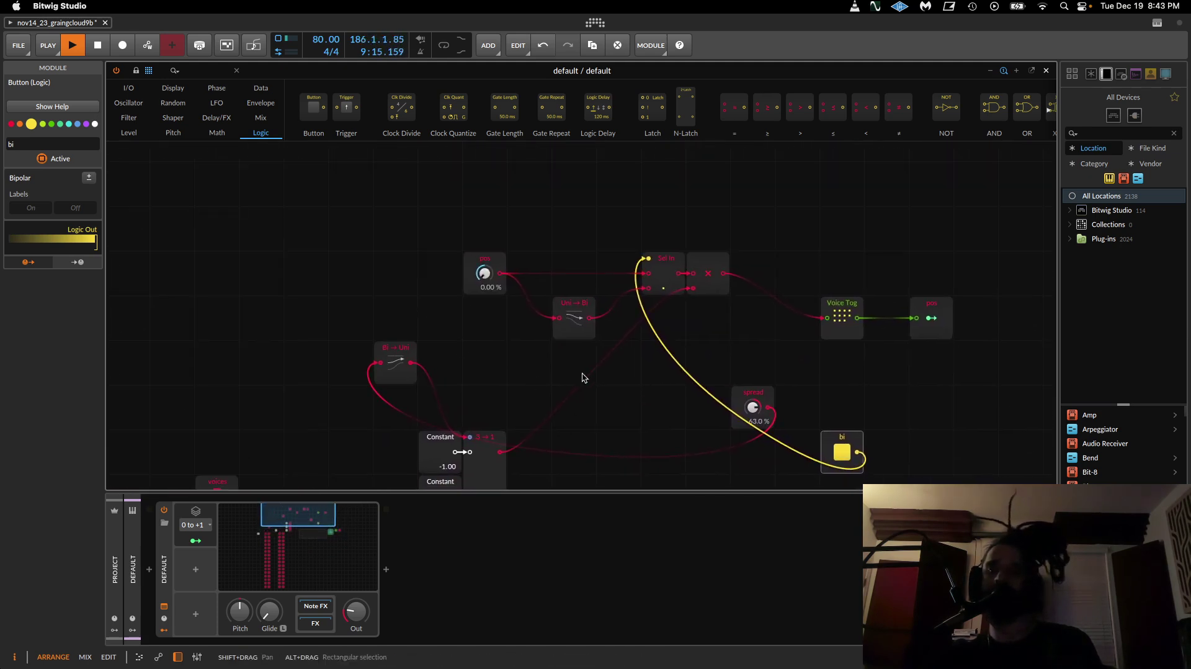
{"action": "scroll", "coordinate": [611, 460], "scroll_direction": "down", "scroll_amount": 5}
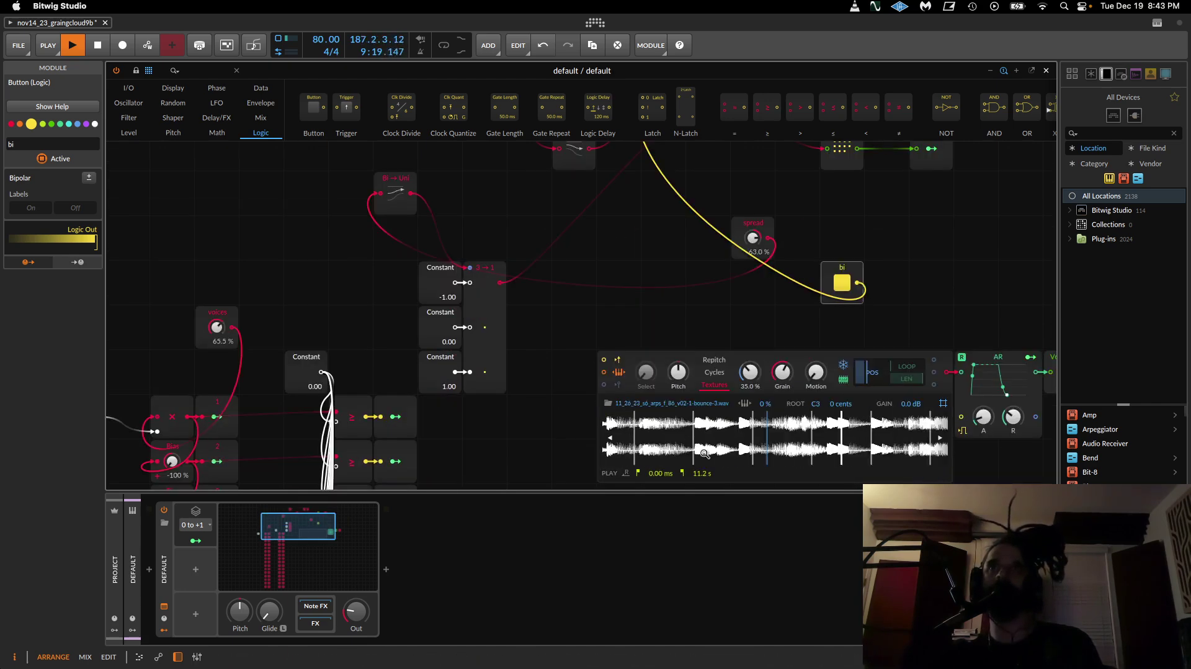
{"action": "left_click_drag", "start_coordinate": [567, 301], "coordinate": [538, 414]}
{"action": "left_click_drag", "start_coordinate": [376, 381], "coordinate": [377, 303]}
{"action": "left_click_drag", "start_coordinate": [497, 417], "coordinate": [365, 300]}
{"action": "left_click_drag", "start_coordinate": [410, 303], "coordinate": [455, 219]}
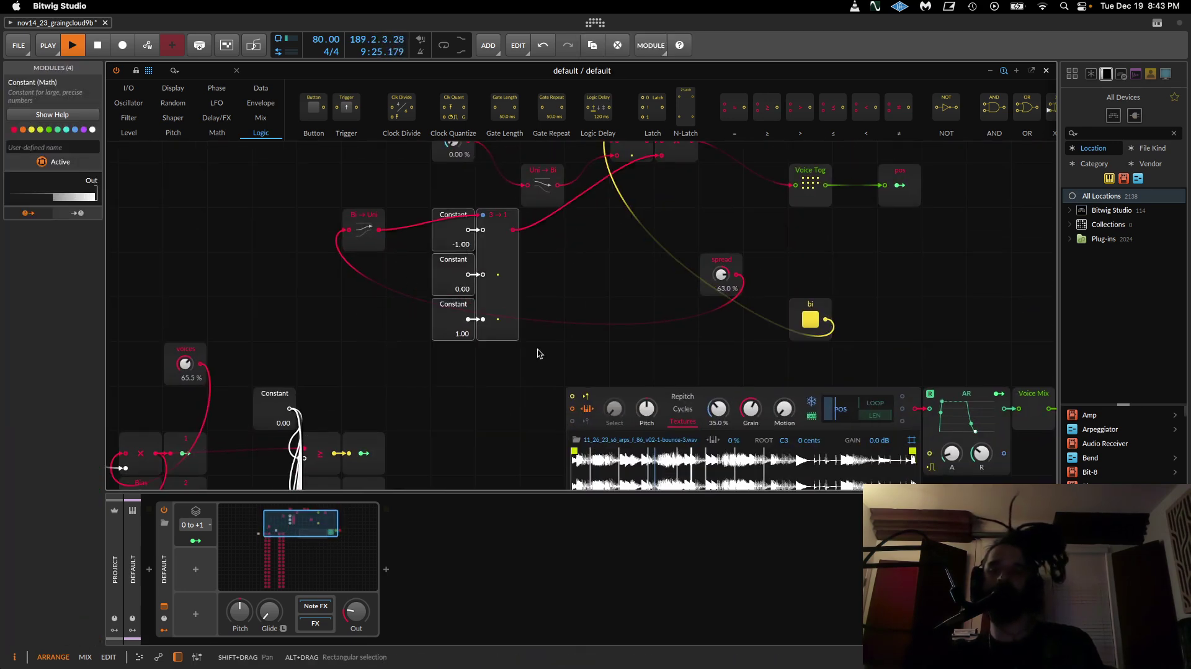
{"action": "scroll", "coordinate": [538, 354], "scroll_direction": "up", "scroll_amount": 3}
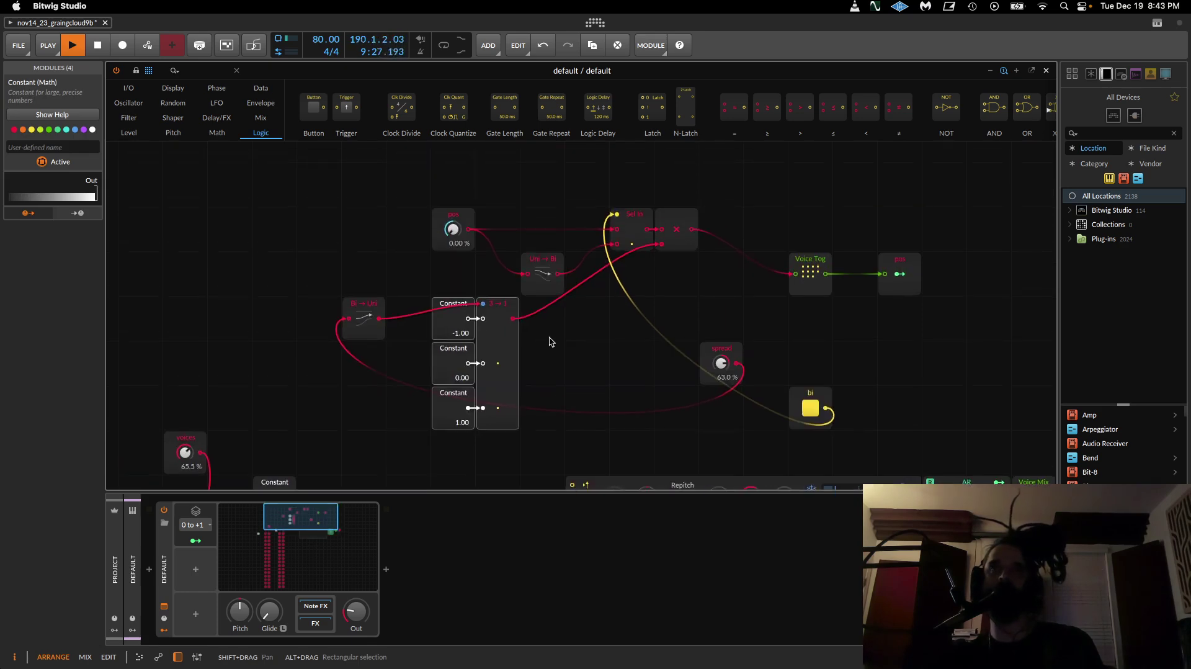
{"action": "left_click_drag", "start_coordinate": [546, 264], "coordinate": [500, 220]}
Step: Move the voices module to the left of the sampler and set it to 59.0 %
{"action": "scroll", "coordinate": [703, 349], "scroll_direction": "down", "scroll_amount": 4}
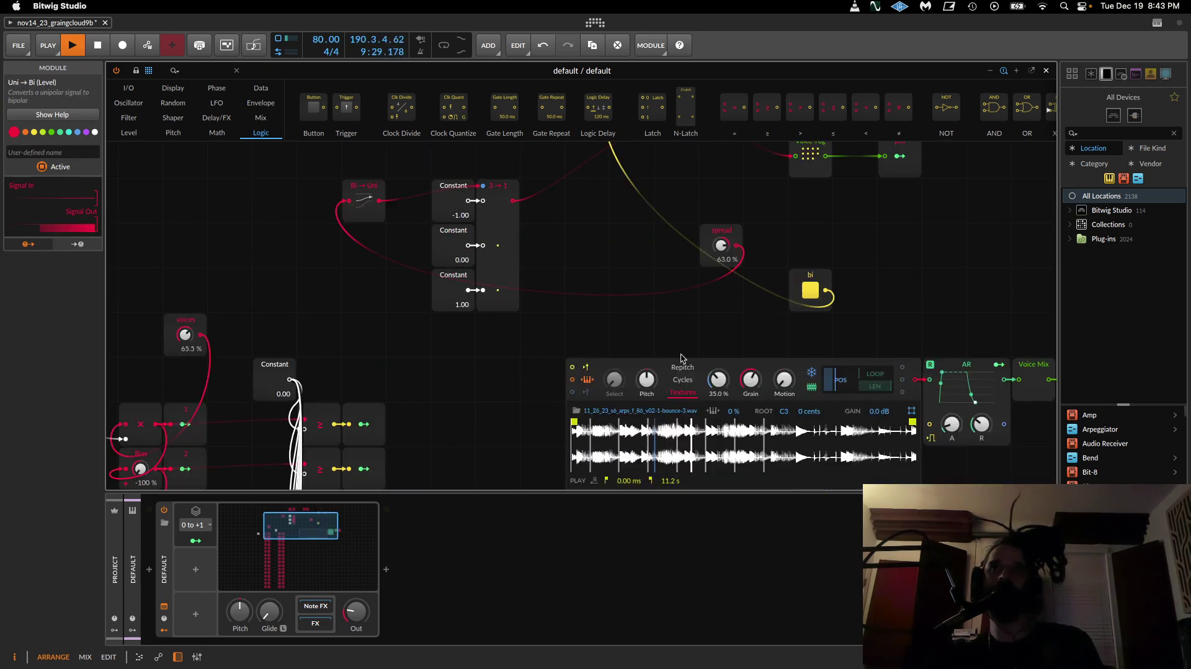
{"action": "scroll", "coordinate": [702, 350], "scroll_direction": "up", "scroll_amount": 1}
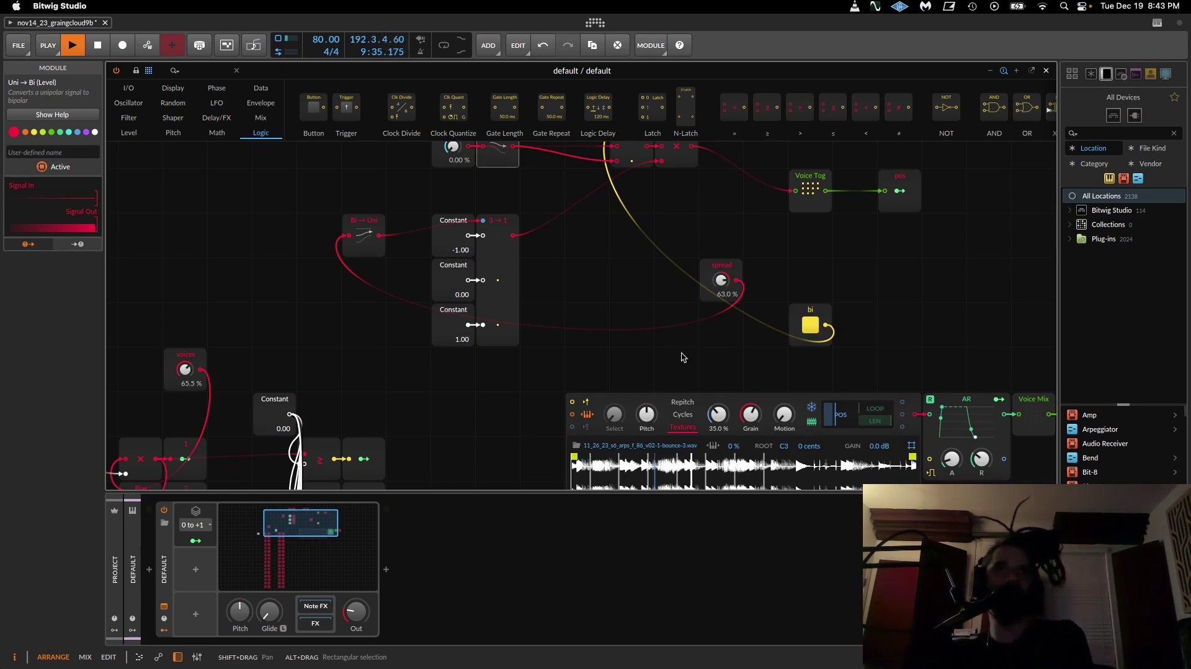
{"action": "scroll", "coordinate": [558, 335], "scroll_direction": "left", "scroll_amount": 3}
{"action": "scroll", "coordinate": [558, 335], "scroll_direction": "down", "scroll_amount": 1}
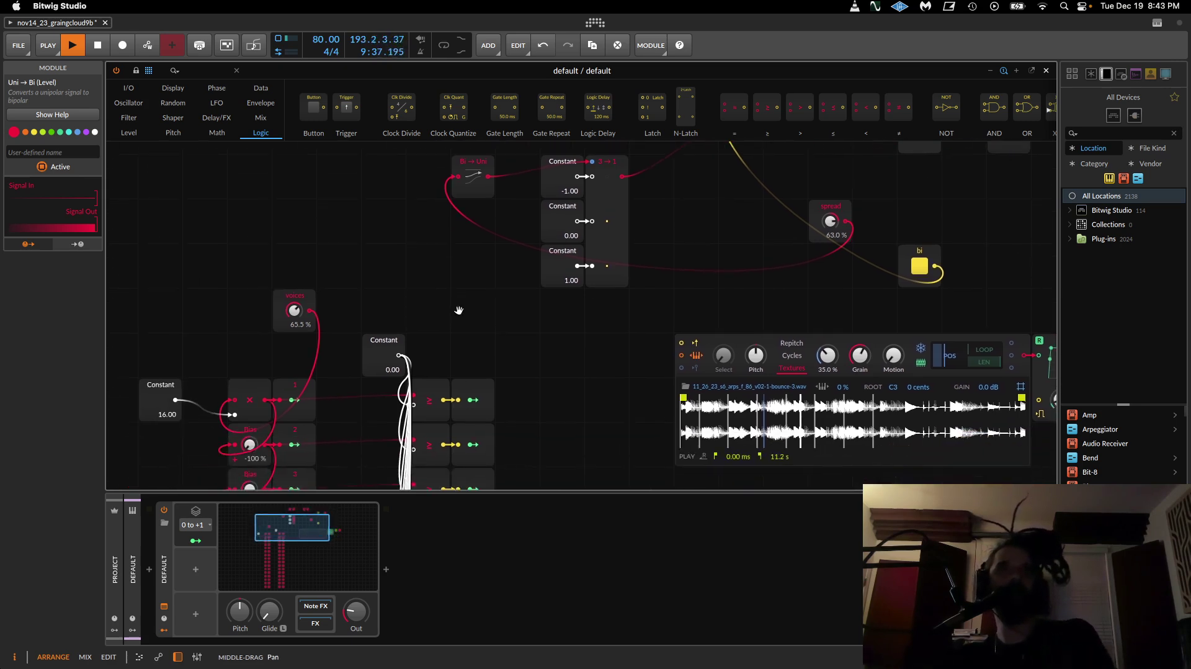
{"action": "left_click_drag", "start_coordinate": [267, 340], "coordinate": [535, 384]}
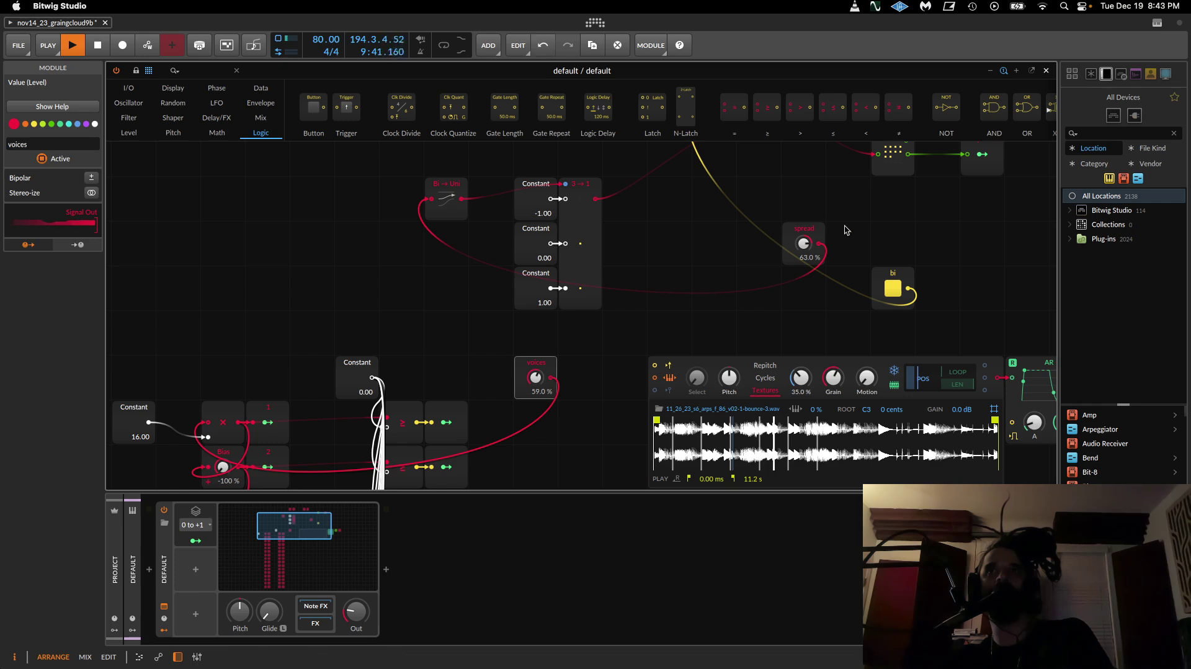
Step: Place the bi button directly to the right of the spread module
{"action": "left_click_drag", "start_coordinate": [892, 280], "coordinate": [856, 243]}
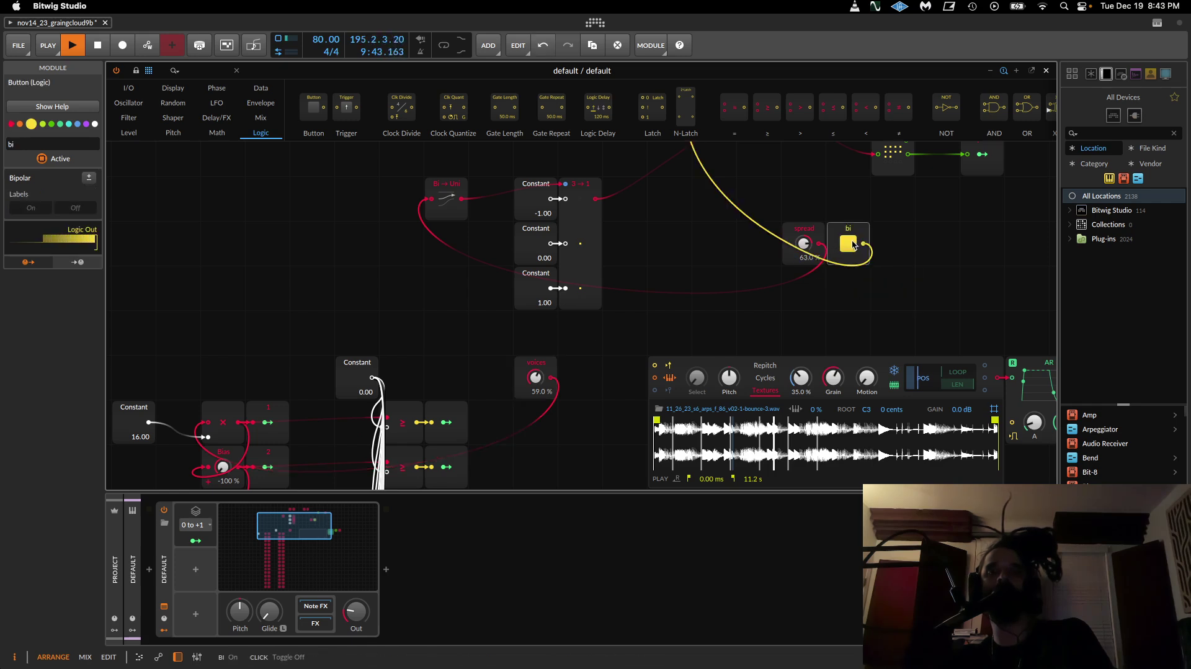
{"action": "scroll", "coordinate": [832, 260], "scroll_direction": "right", "scroll_amount": 5}
{"action": "scroll", "coordinate": [831, 261], "scroll_direction": "up", "scroll_amount": 2}
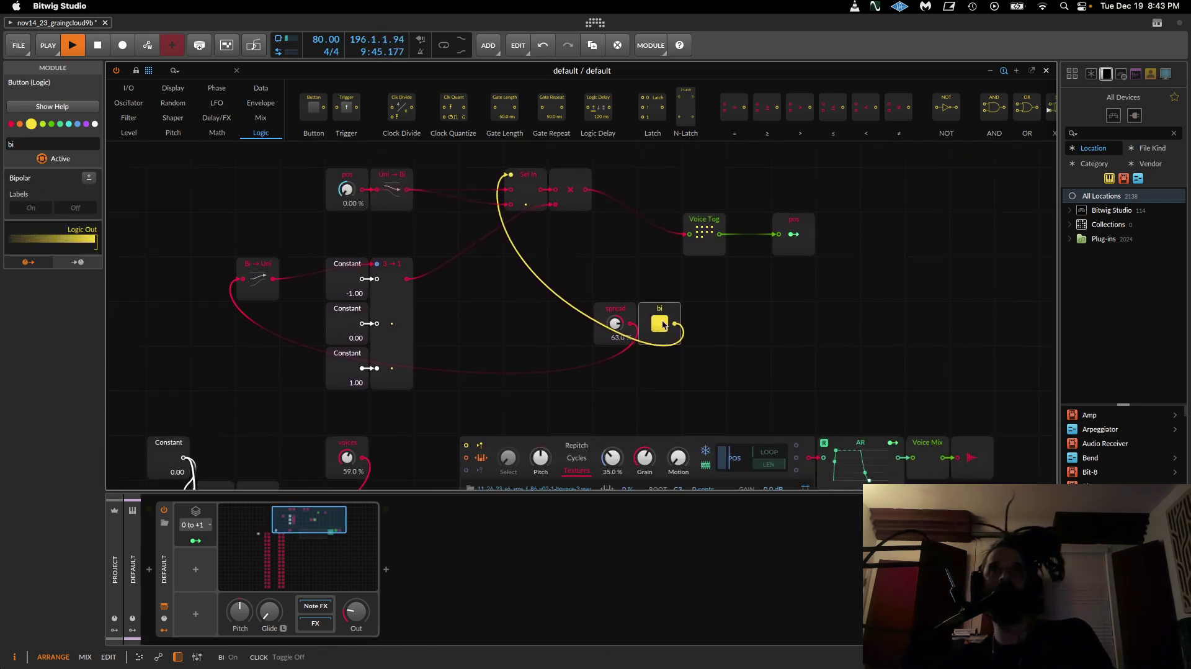
Step: Move the pos Modulator Out further right and up, level with the multiply module's row
{"action": "left_click", "coordinate": [795, 217]}
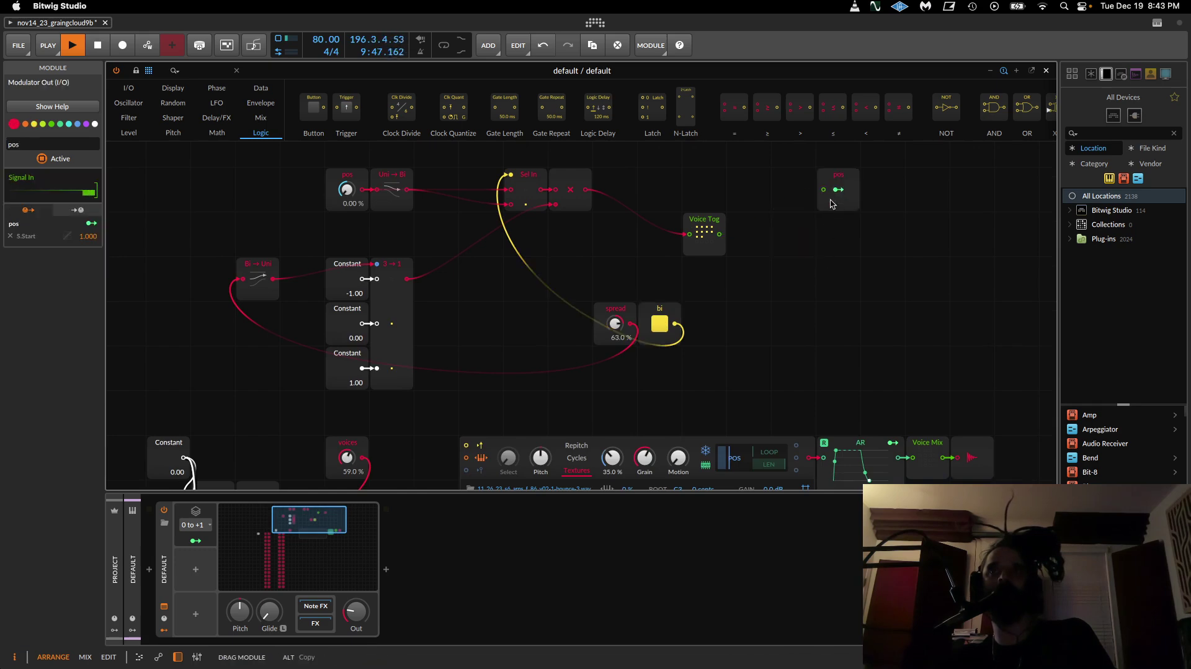
Step: Set the spread value to -30.0 %
{"action": "scroll", "coordinate": [713, 298], "scroll_direction": "down", "scroll_amount": 5}
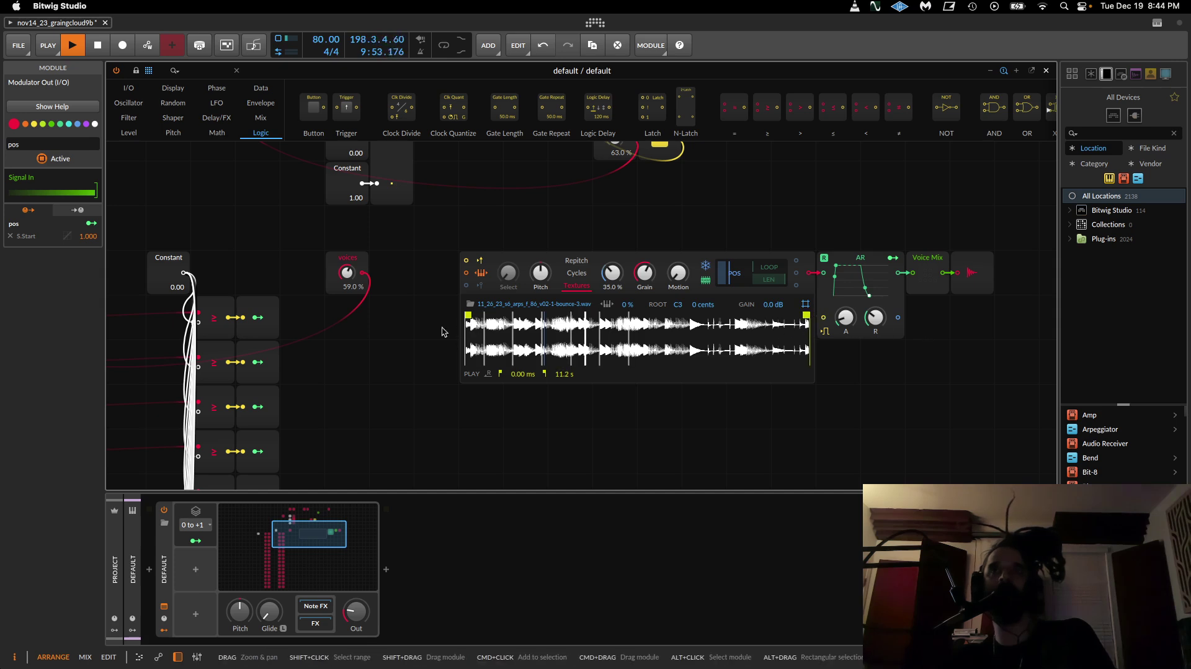
{"action": "left_click_drag", "start_coordinate": [408, 351], "coordinate": [596, 321]}
{"action": "scroll", "coordinate": [566, 399], "scroll_direction": "down", "scroll_amount": 2}
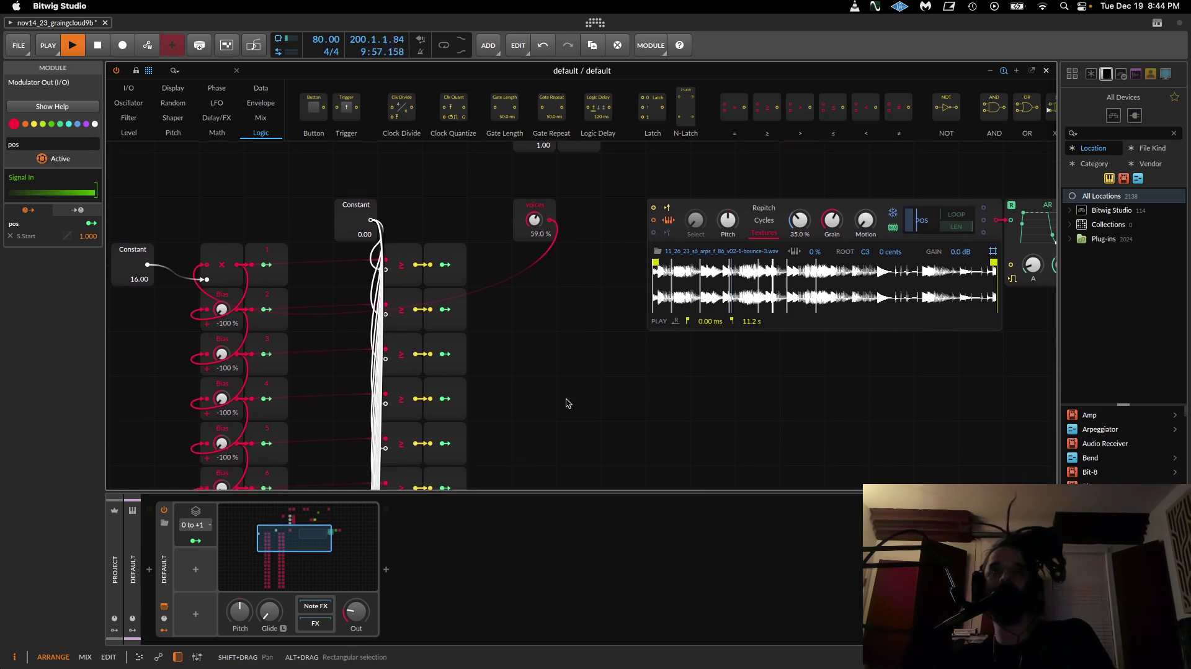
{"action": "scroll", "coordinate": [528, 302], "scroll_direction": "up", "scroll_amount": 10}
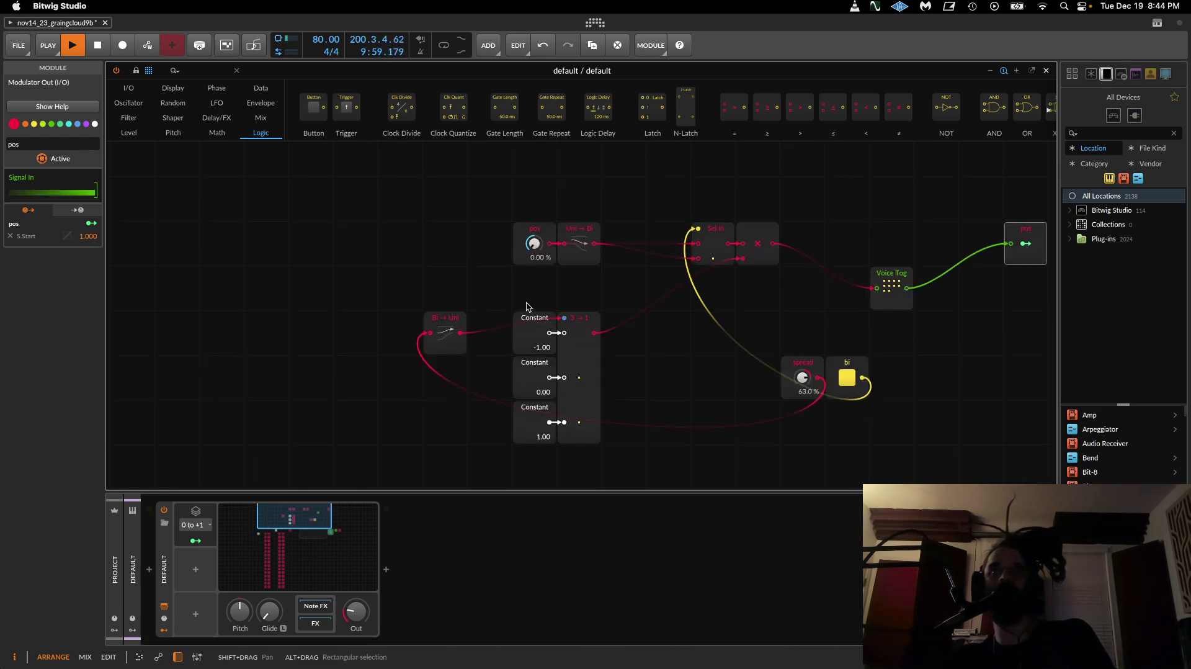
{"action": "scroll", "coordinate": [561, 341], "scroll_direction": "down", "scroll_amount": 8}
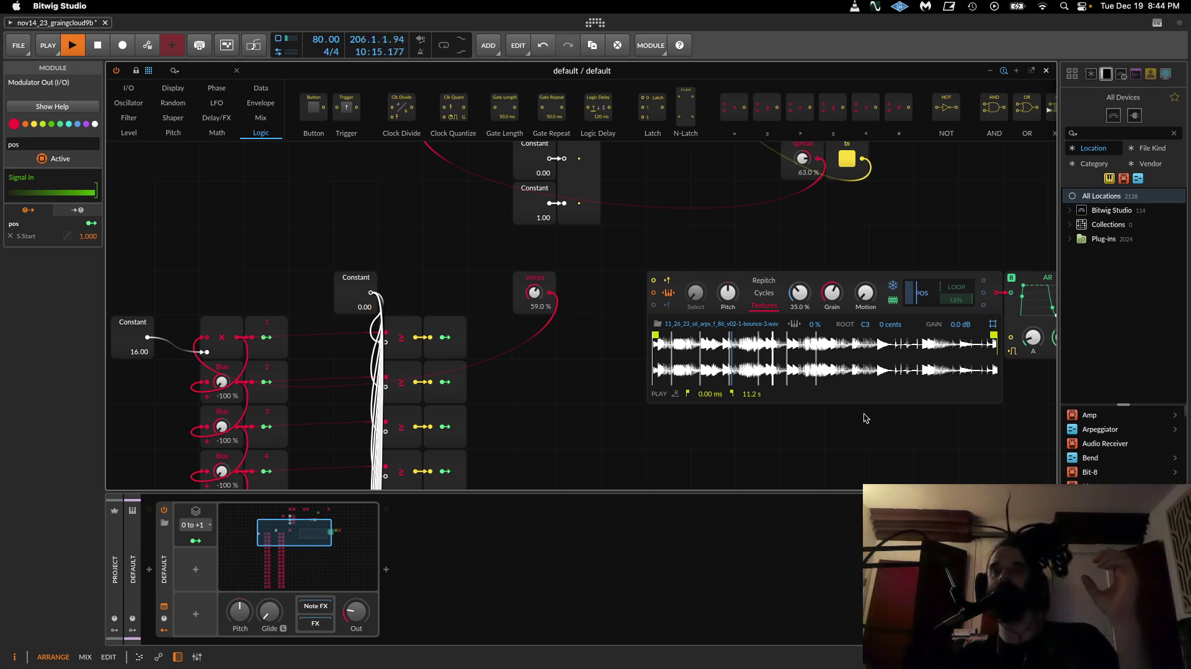
{"action": "left_click_drag", "start_coordinate": [838, 438], "coordinate": [694, 479]}
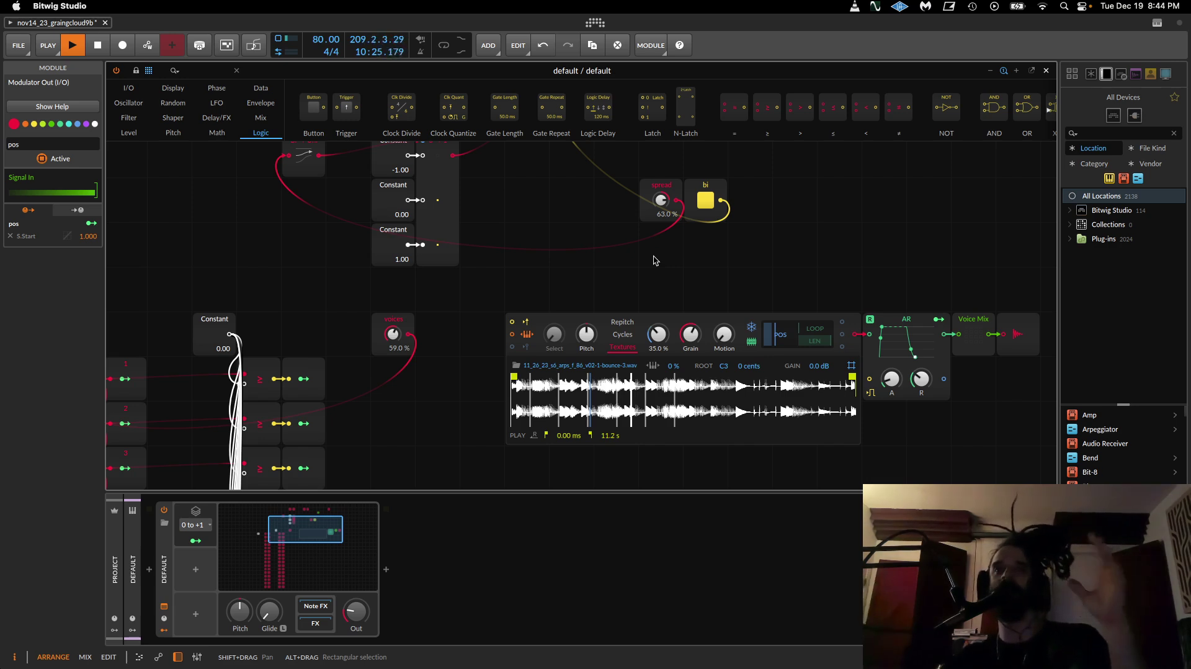
{"action": "left_click_drag", "start_coordinate": [649, 189], "coordinate": [649, 247]}
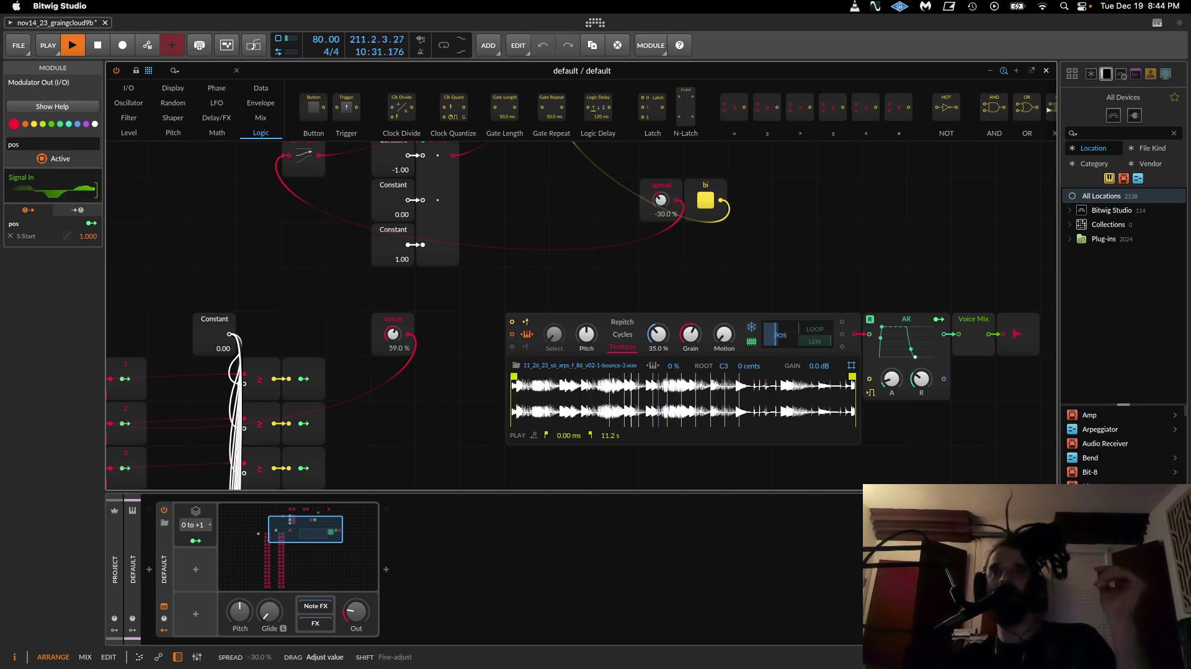
Step: Add a Random modulator to the Poly Grid device in the empty slot beneath Stack Spread
{"action": "left_click_drag", "start_coordinate": [693, 453], "coordinate": [755, 418]}
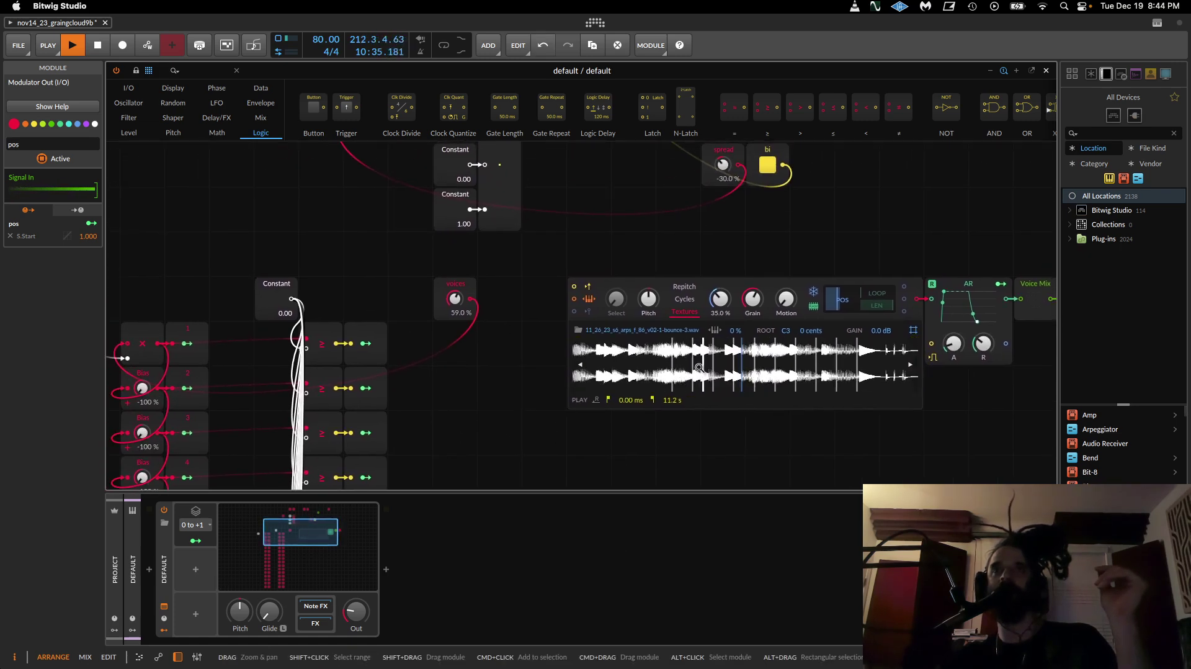
{"action": "scroll", "coordinate": [693, 303], "scroll_direction": "up", "scroll_amount": 3}
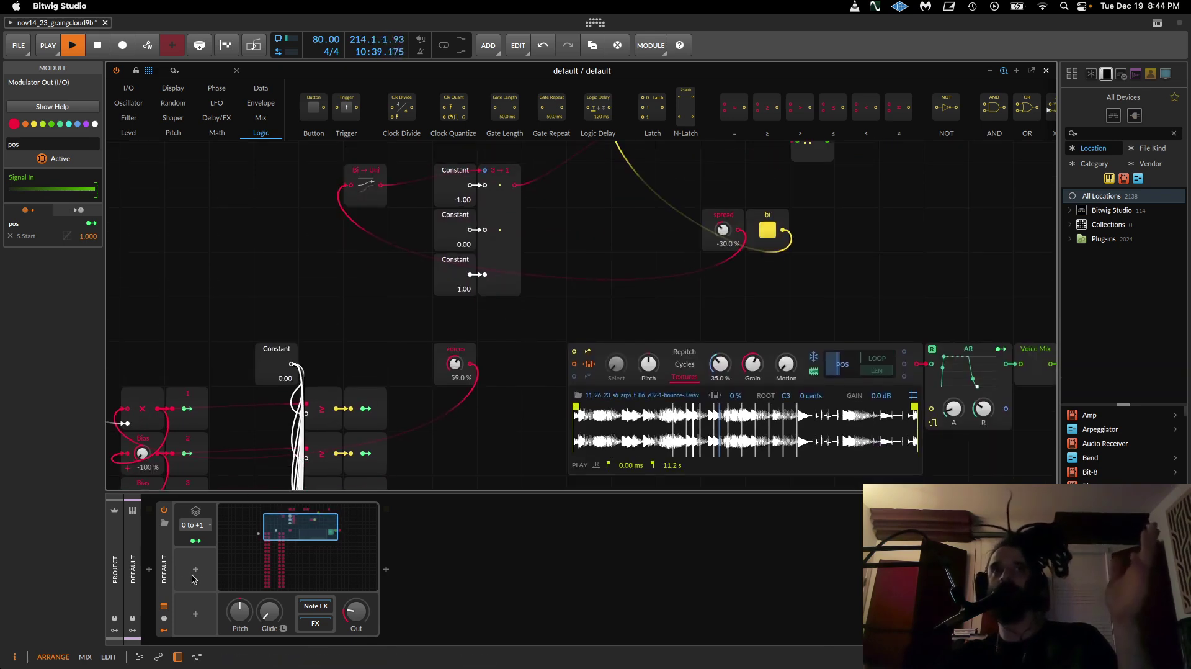
{"action": "scroll", "coordinate": [386, 382], "scroll_direction": "up", "scroll_amount": 3}
{"action": "scroll", "coordinate": [385, 383], "scroll_direction": "up", "scroll_amount": 1}
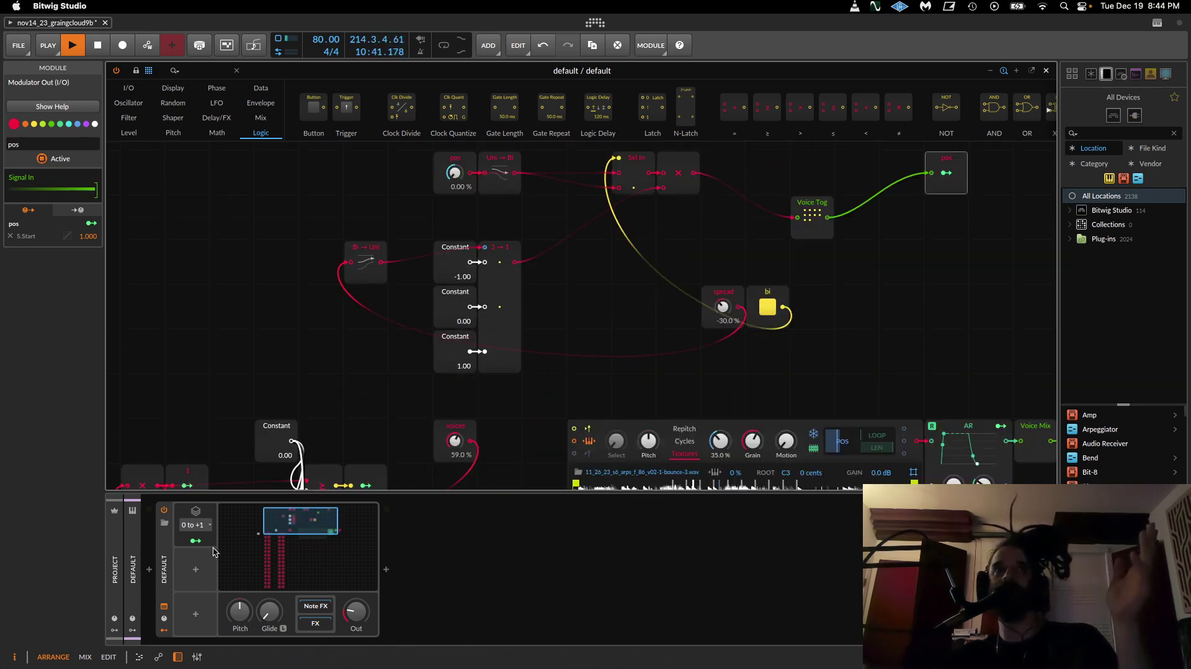
{"action": "scroll", "coordinate": [291, 335], "scroll_direction": "up", "scroll_amount": 4}
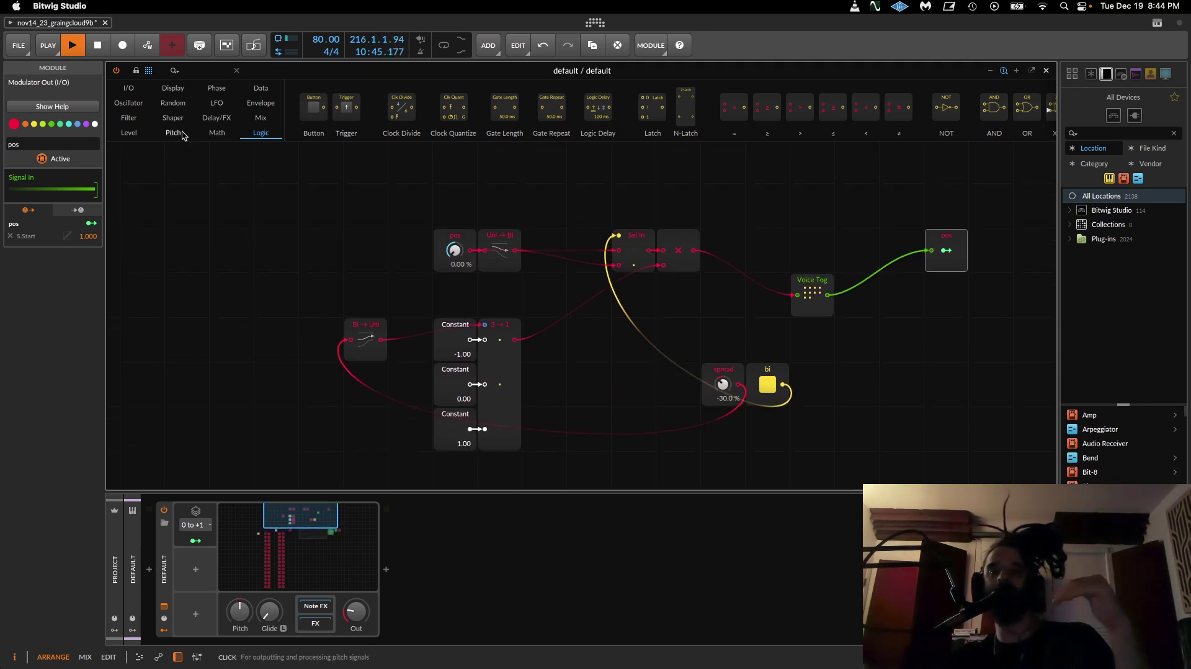
{"action": "left_click", "coordinate": [196, 570]}
{"action": "scroll", "coordinate": [372, 444], "scroll_direction": "down", "scroll_amount": 3}
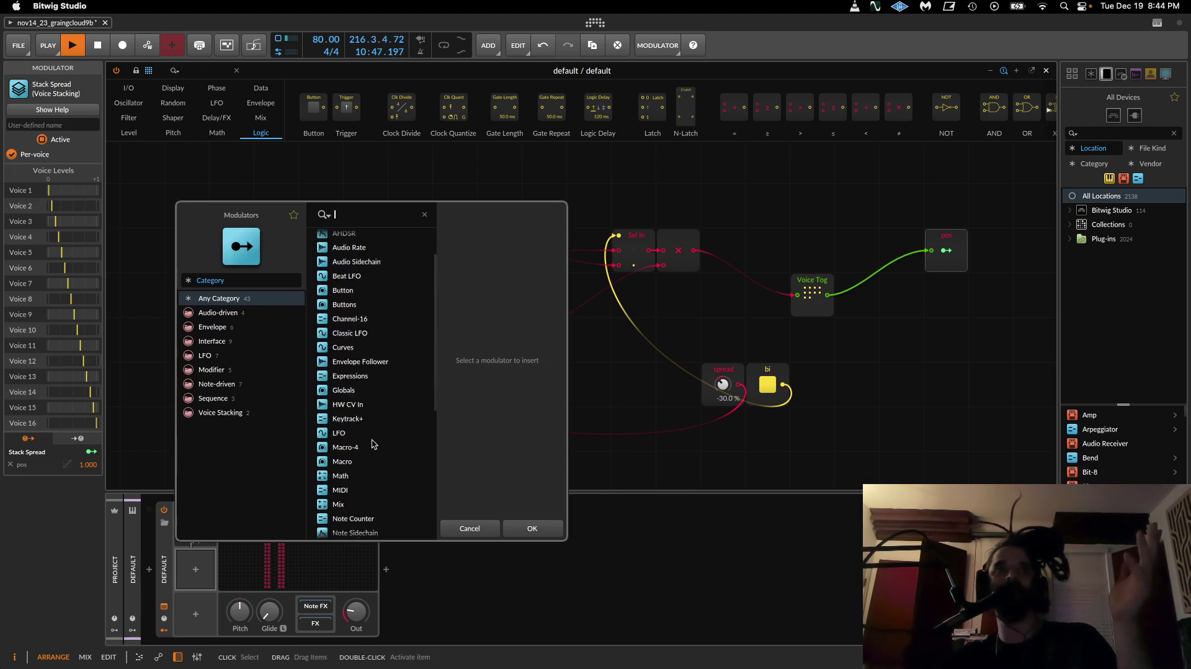
{"action": "scroll", "coordinate": [353, 498], "scroll_direction": "down", "scroll_amount": 2}
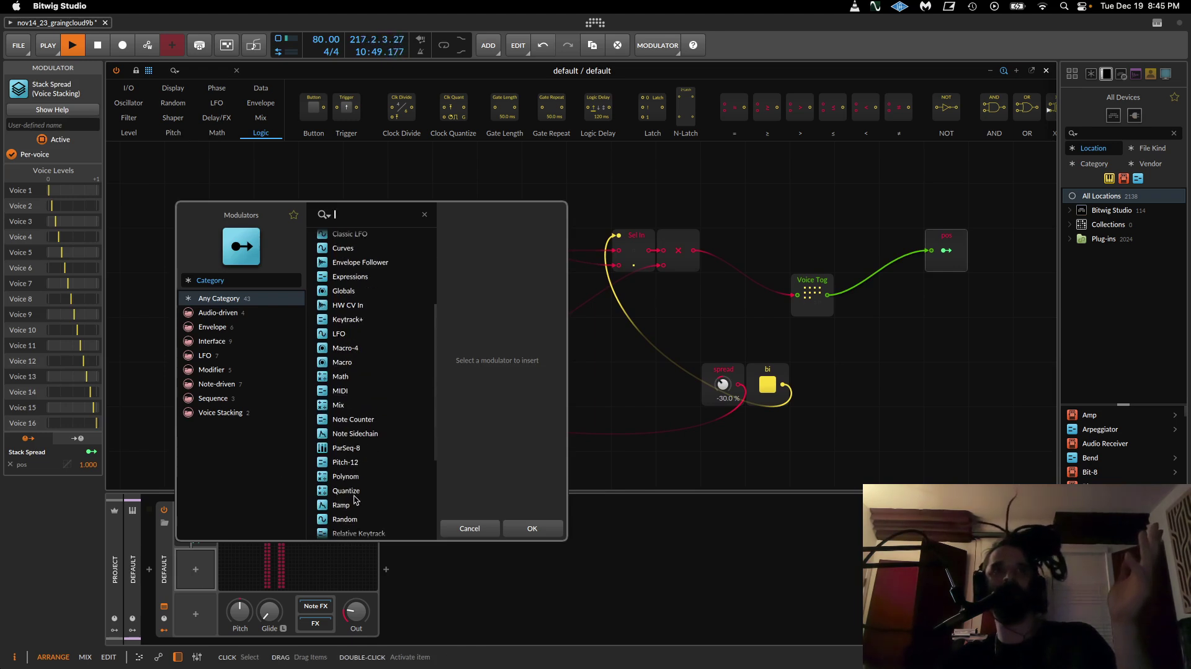
{"action": "left_click", "coordinate": [345, 519]}
{"action": "left_click", "coordinate": [548, 529]}
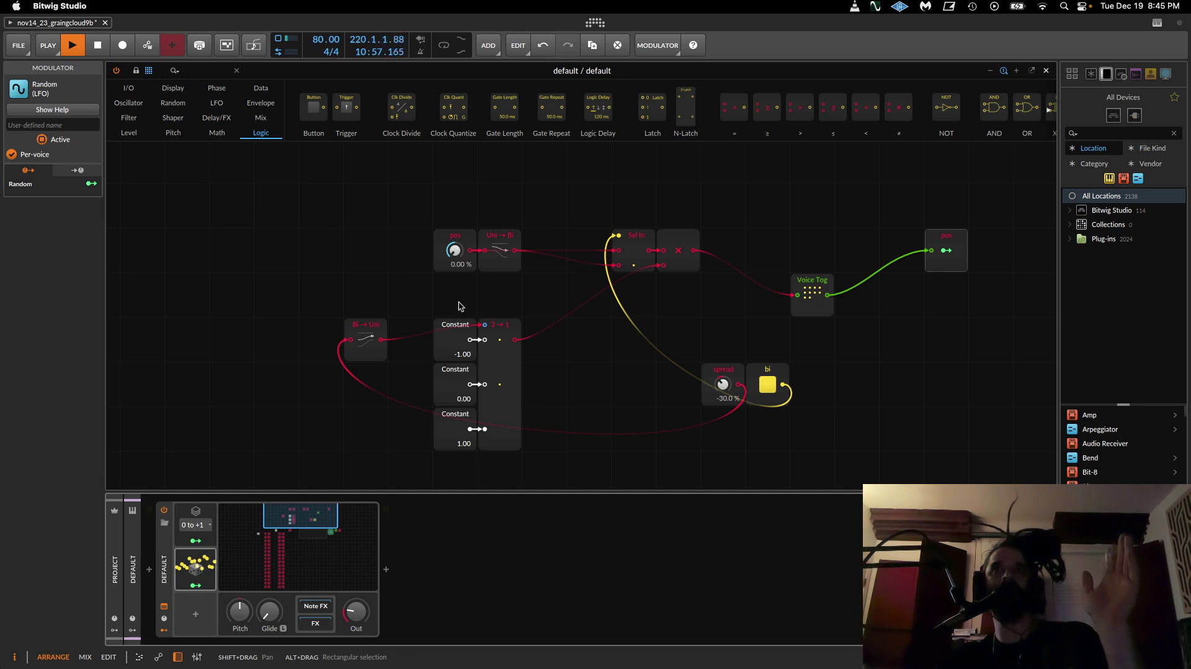
Step: Move the spread module below the select module and place the bi button diagonally down and to the right of spread
{"action": "left_click_drag", "start_coordinate": [724, 370], "coordinate": [634, 325]}
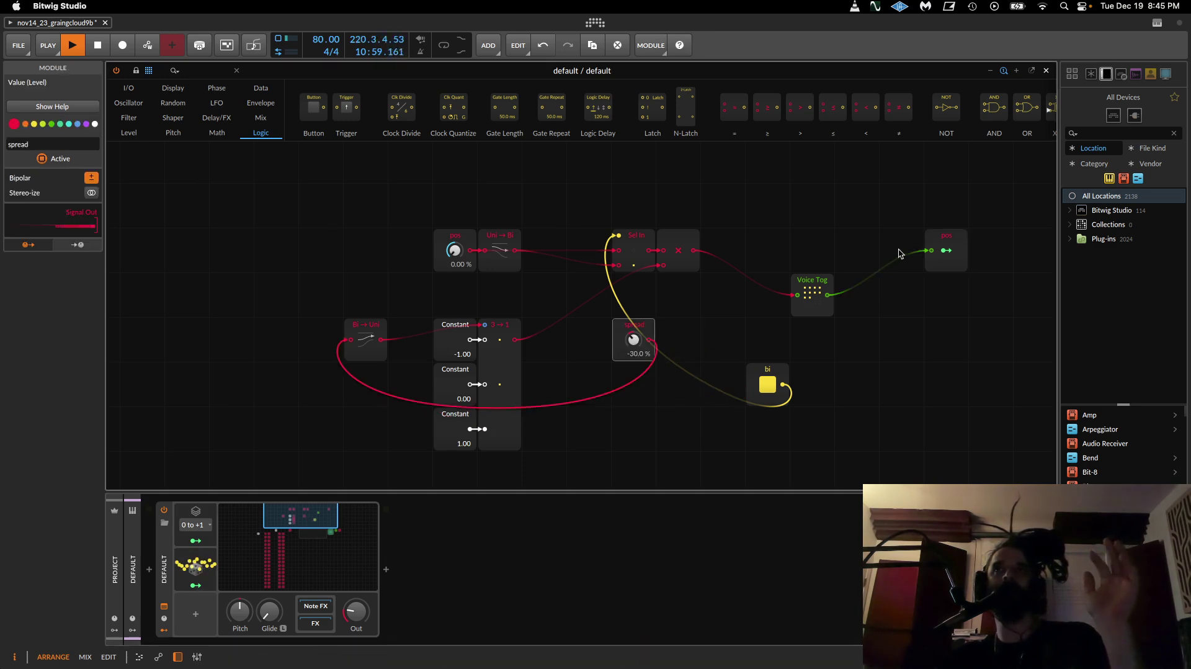
{"action": "left_click_drag", "start_coordinate": [771, 380], "coordinate": [681, 380]}
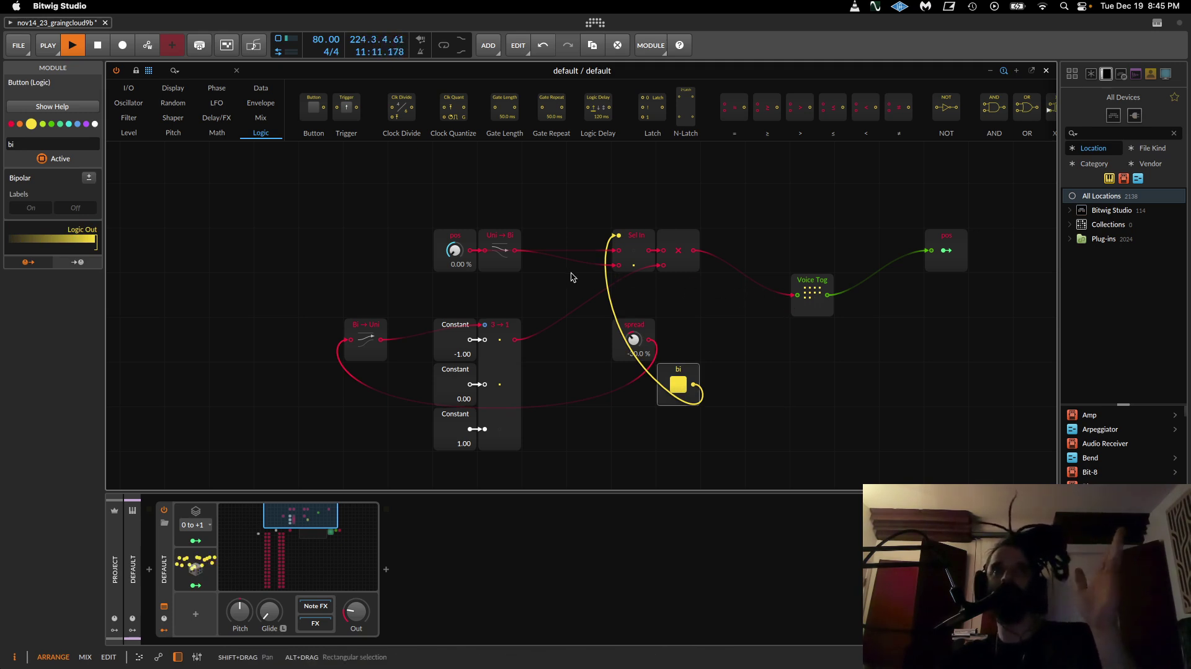
Step: Expand the Random modulator's settings and deactivate the modulator, leaving it unmapped
{"action": "left_click", "coordinate": [199, 587]}
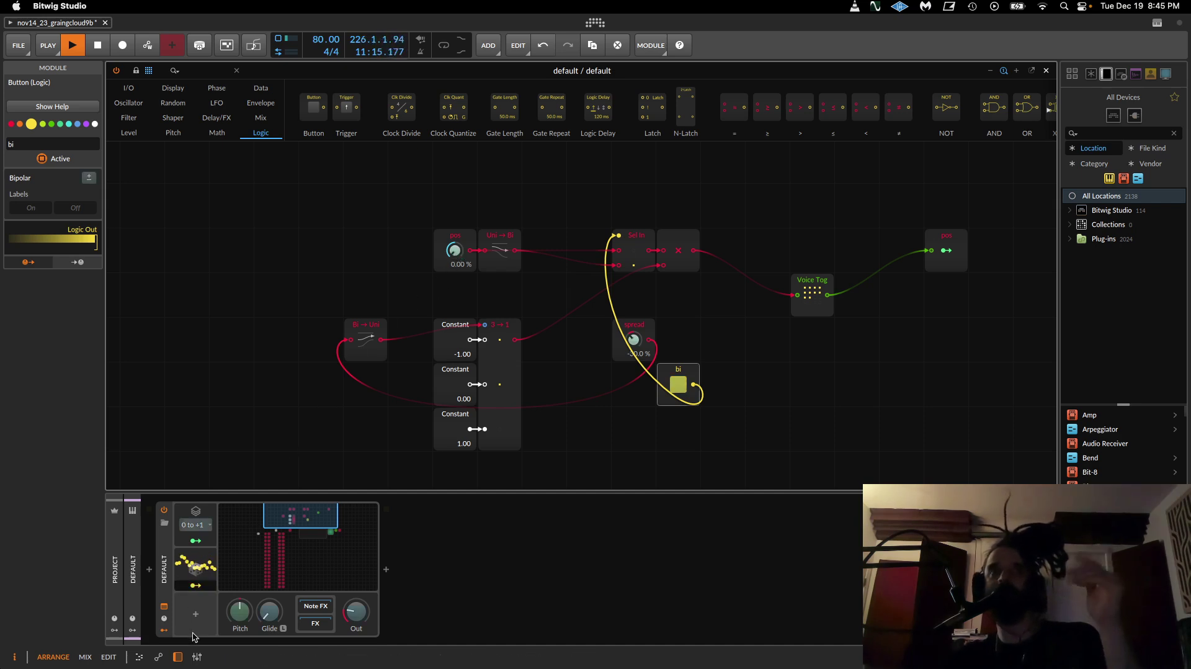
{"action": "left_click", "coordinate": [198, 588]}
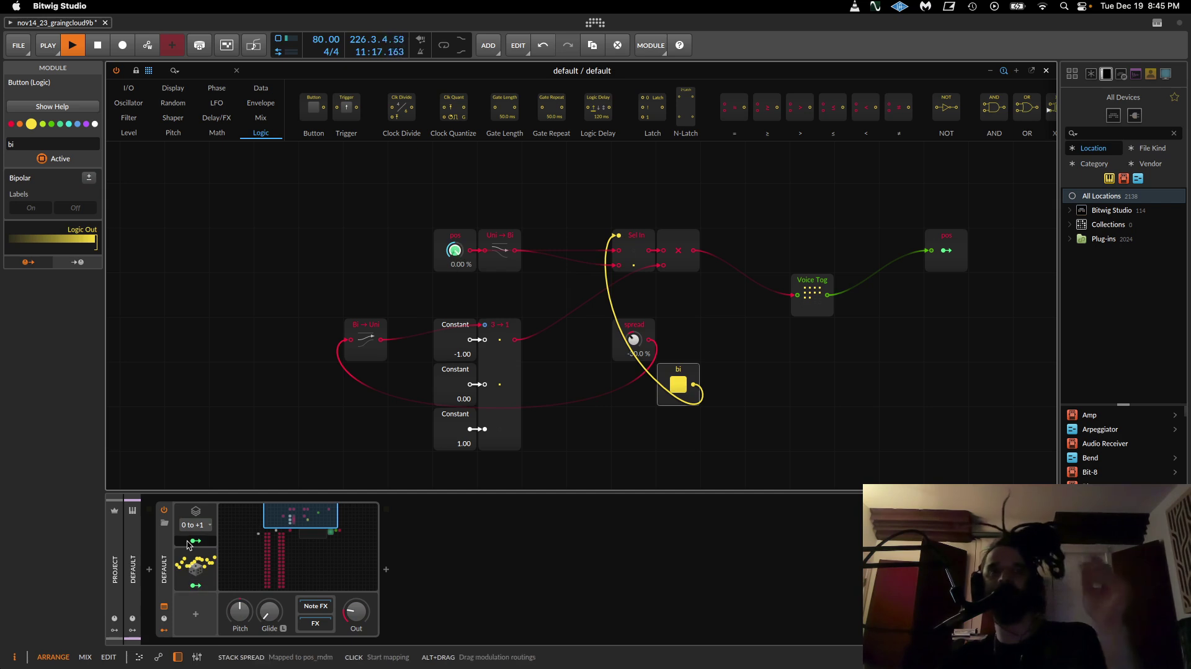
{"action": "left_click", "coordinate": [189, 568]}
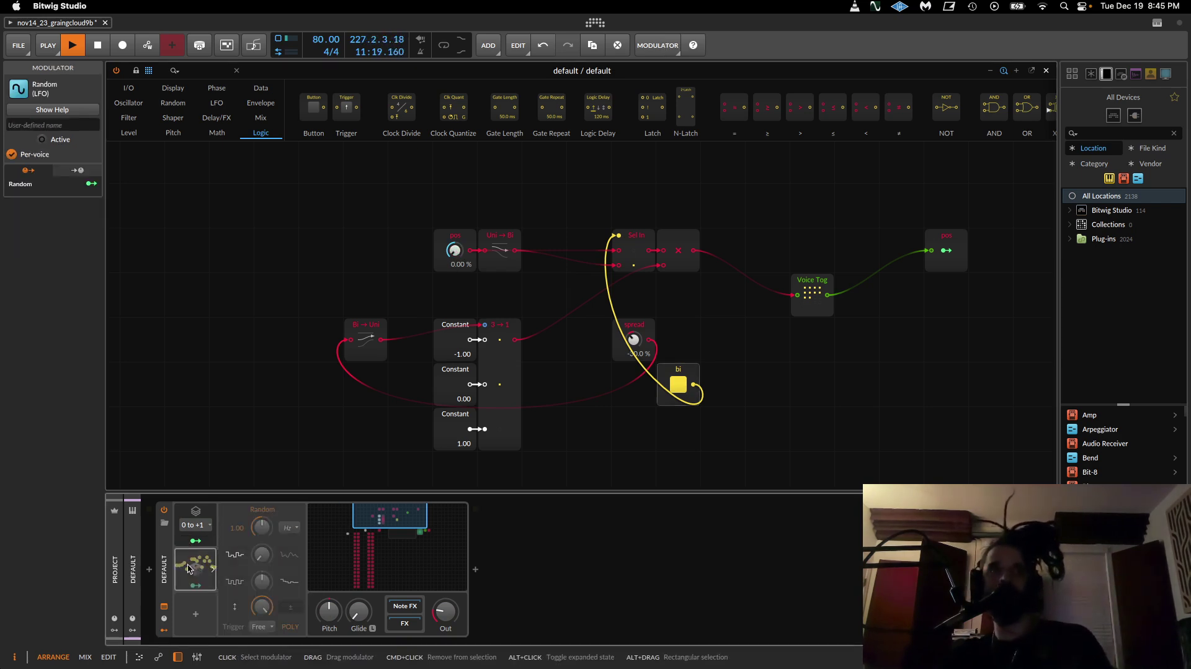